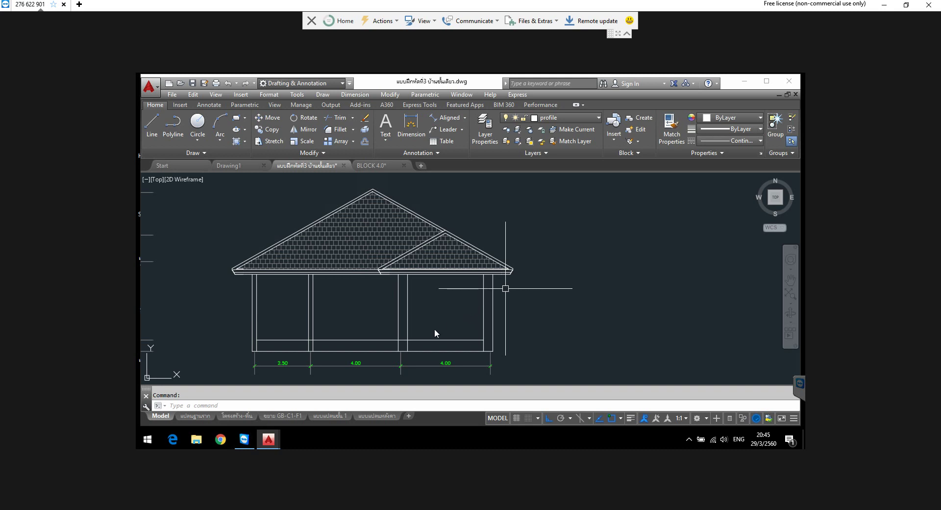
Step: Survey the window and door detail drawings, centring on the enlarged double door elevation
left_click(445, 306)
scroll(422, 304, "down", 4)
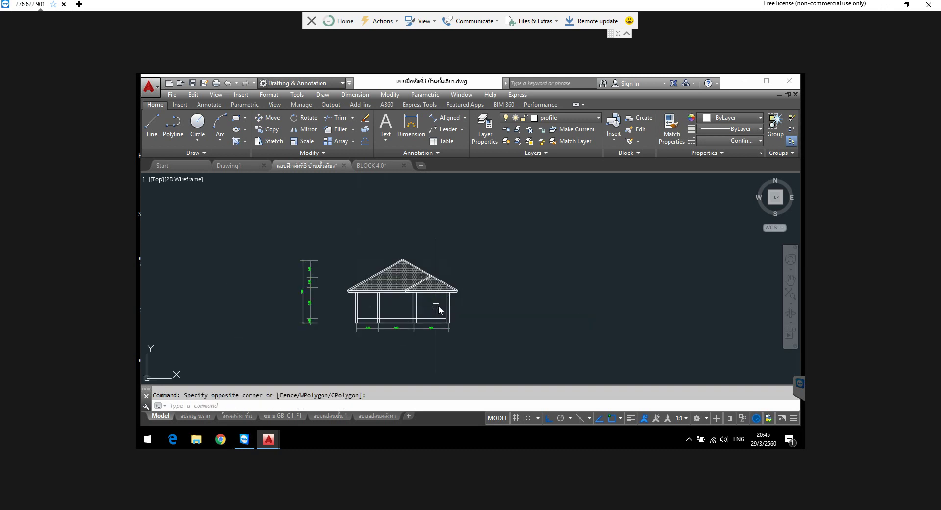
scroll(493, 300, "down", 3)
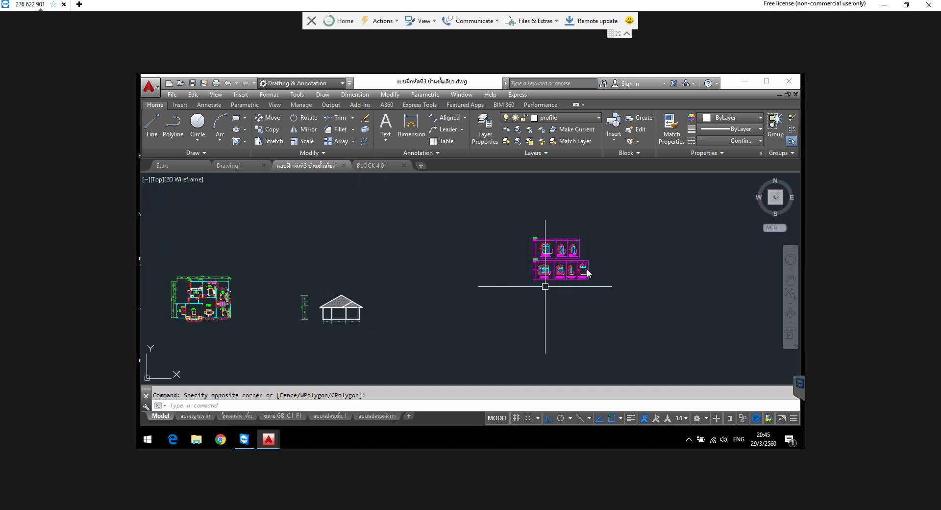
scroll(588, 273, "up", 3)
scroll(584, 262, "up", 3)
scroll(592, 238, "up", 3)
middle_click_drag(592, 237, 502, 291)
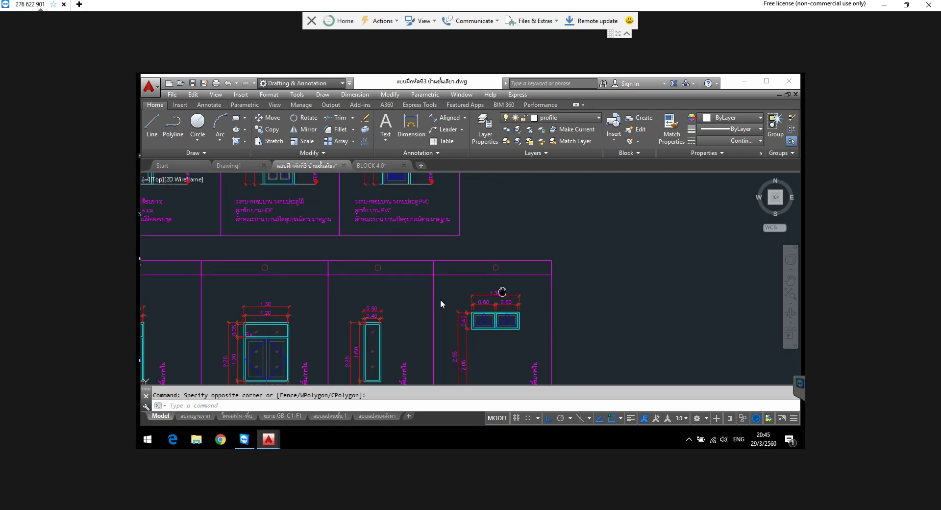
scroll(286, 294, "up", 1)
scroll(294, 294, "down", 1)
middle_click_drag(294, 294, 436, 304)
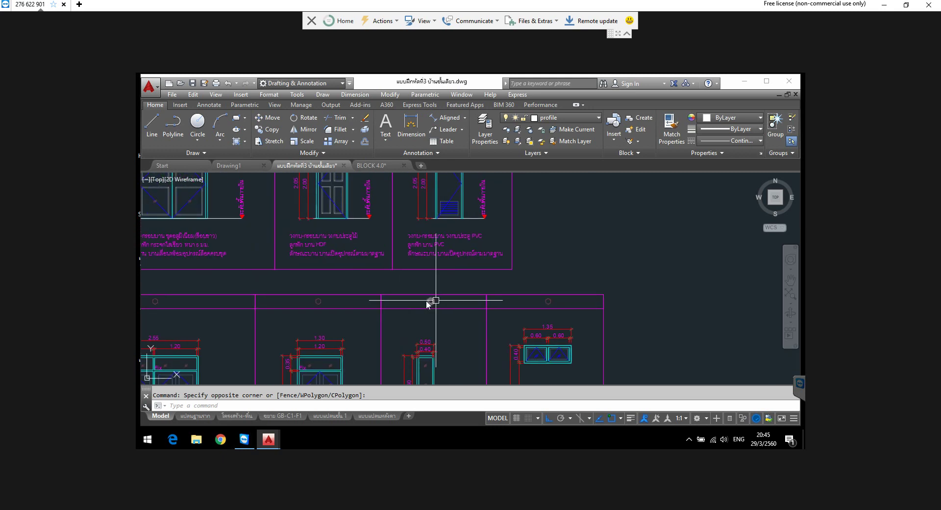
scroll(426, 304, "down", 2)
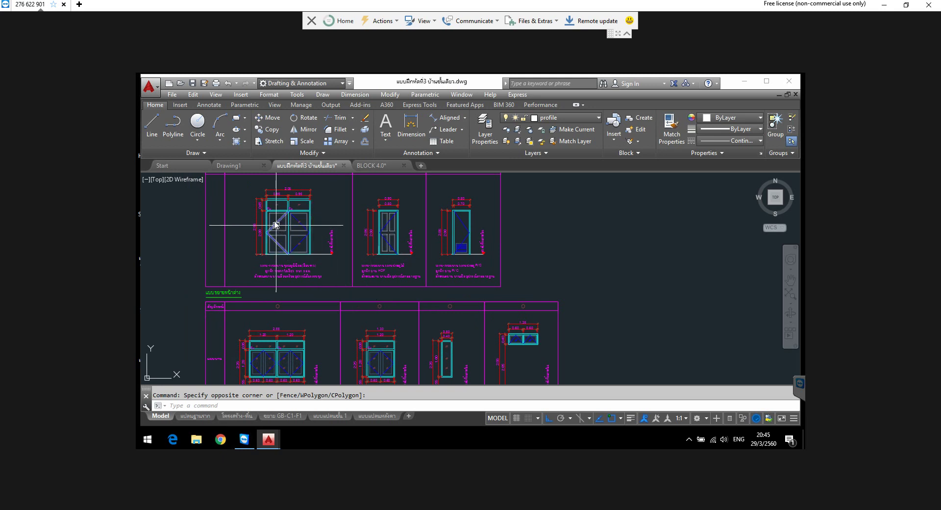
middle_click_drag(281, 219, 293, 223)
scroll(293, 224, "up", 1)
scroll(296, 217, "up", 1)
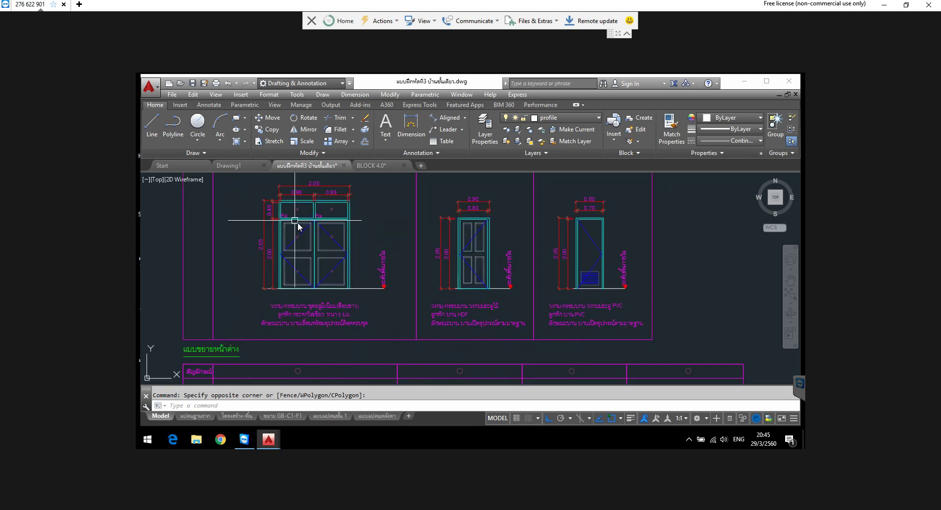
scroll(303, 236, "up", 1)
scroll(309, 248, "up", 1)
middle_click_drag(313, 260, 338, 284)
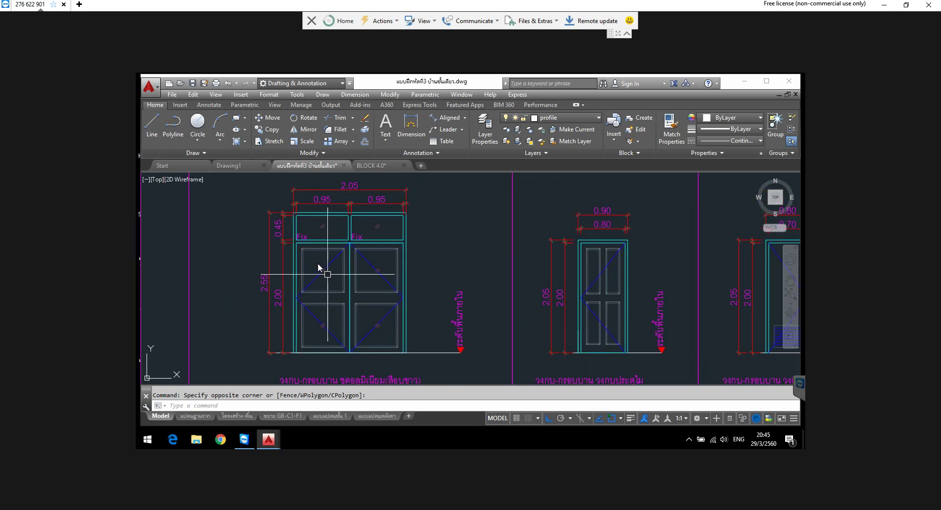
Step: Pan across the floor plan and house elevation, then return to the door elevations
scroll(318, 248, "down", 2)
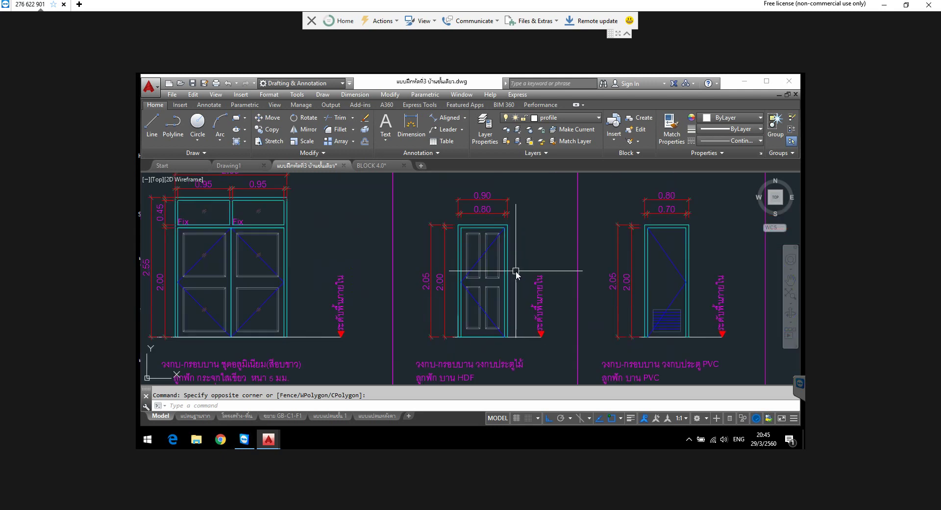
scroll(516, 273, "up", 2)
scroll(515, 272, "up", 2)
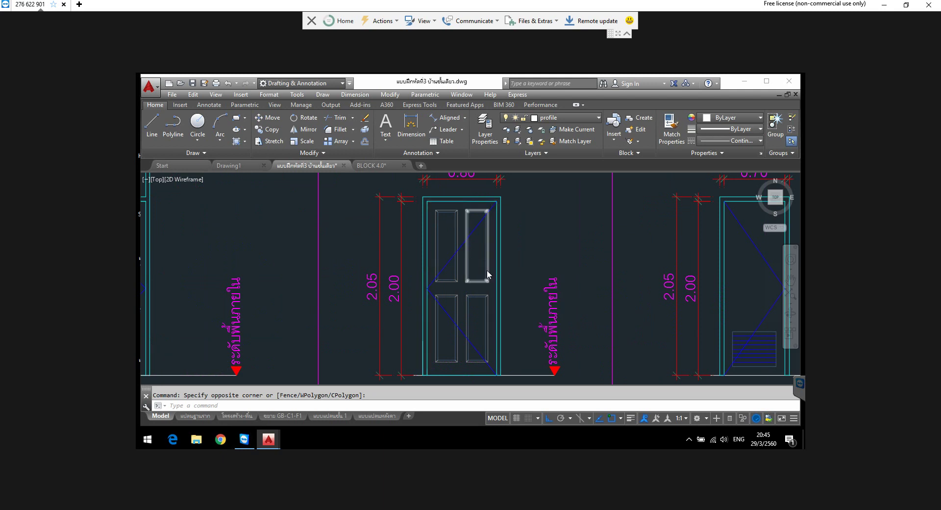
scroll(488, 274, "down", 5)
scroll(473, 287, "down", 4)
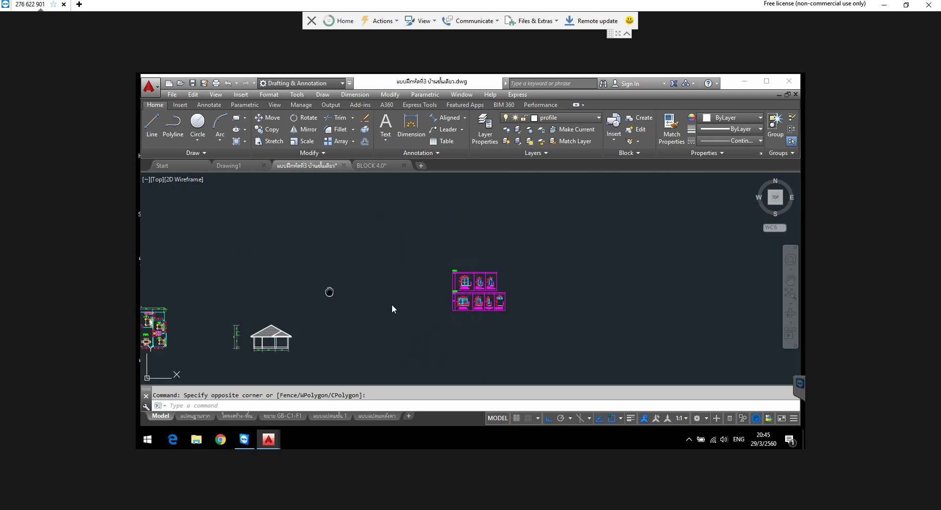
middle_click_drag(329, 292, 361, 298)
scroll(212, 367, "up", 5)
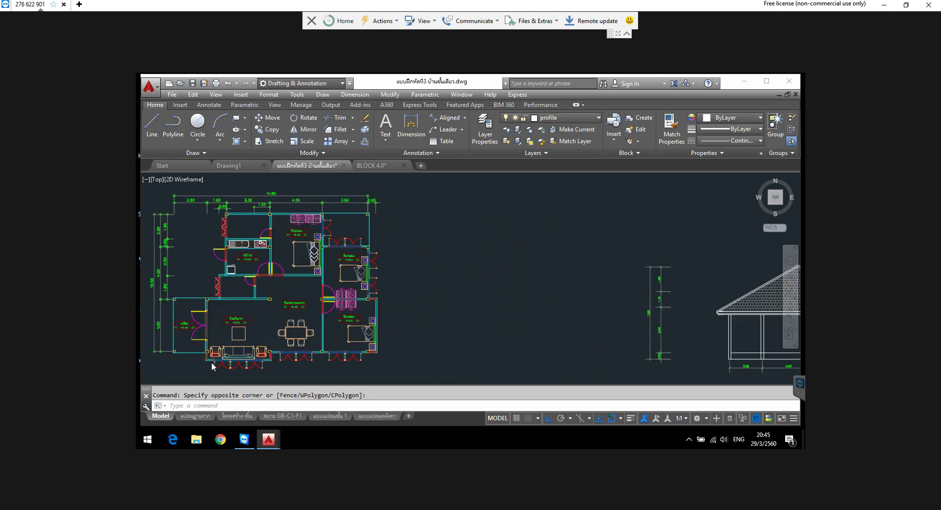
scroll(212, 367, "up", 3)
middle_click_drag(255, 353, 340, 328)
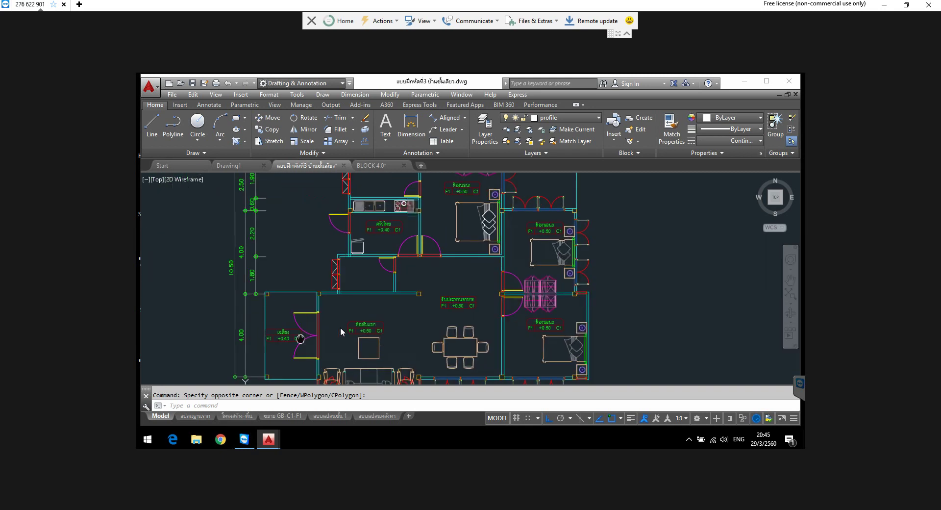
scroll(311, 321, "down", 2)
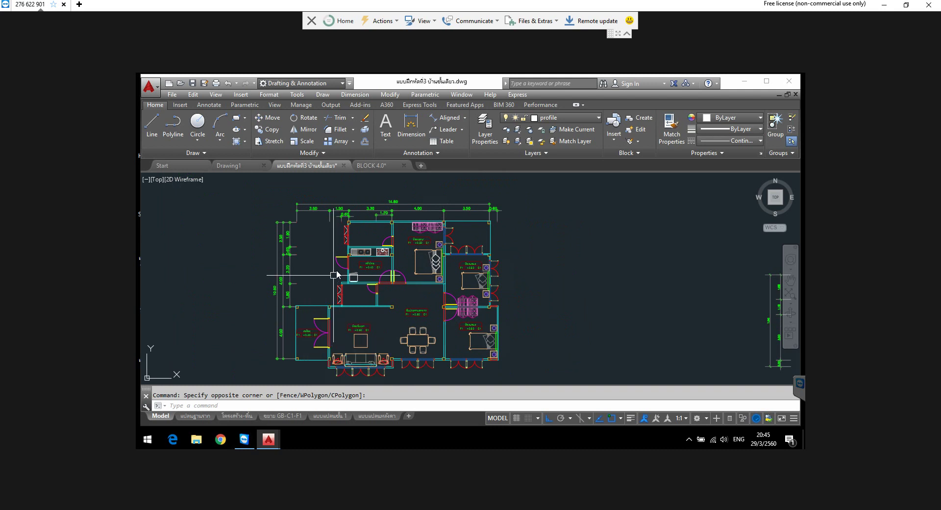
scroll(337, 266, "up", 2)
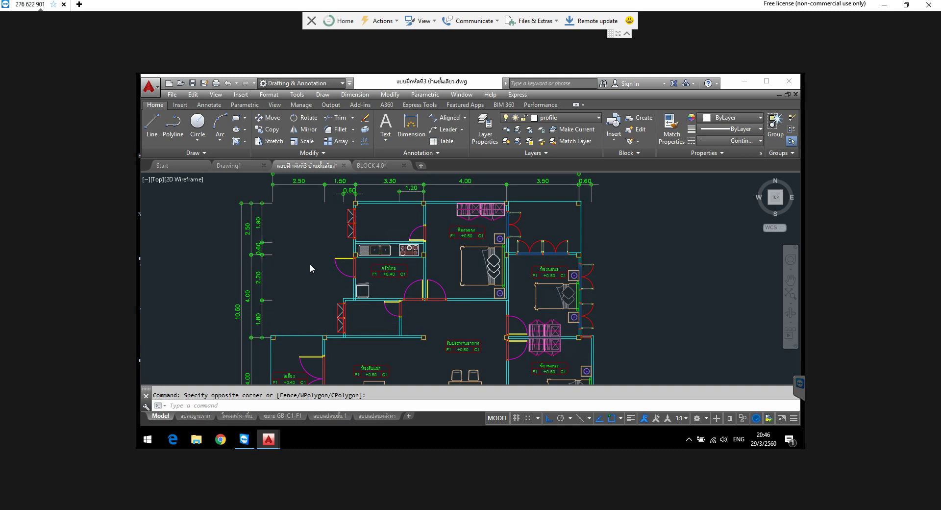
scroll(310, 268, "down", 6)
middle_click_drag(553, 280, 517, 291)
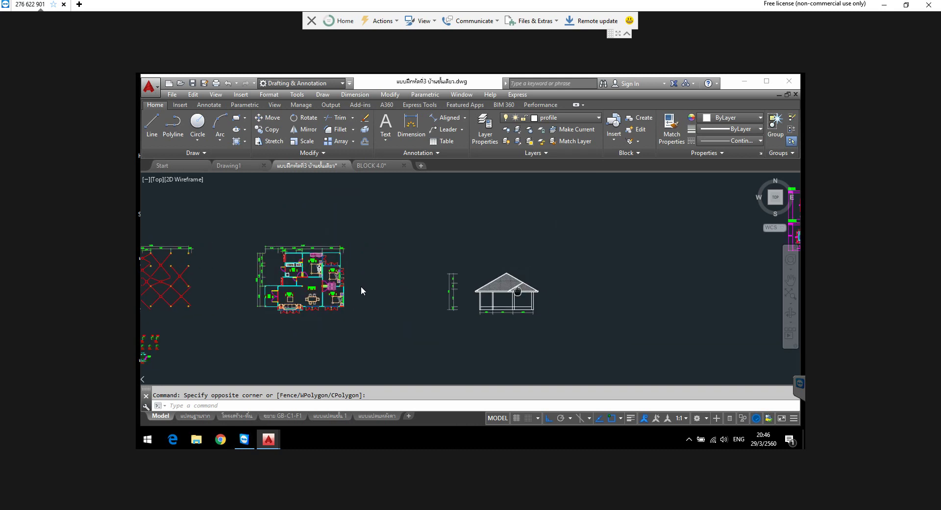
middle_click_drag(626, 276, 526, 296)
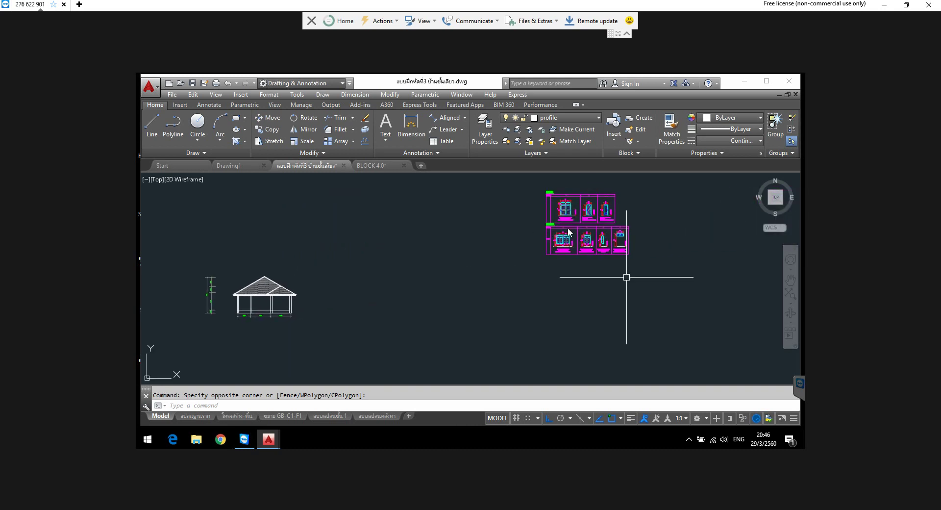
scroll(475, 225, "up", 8)
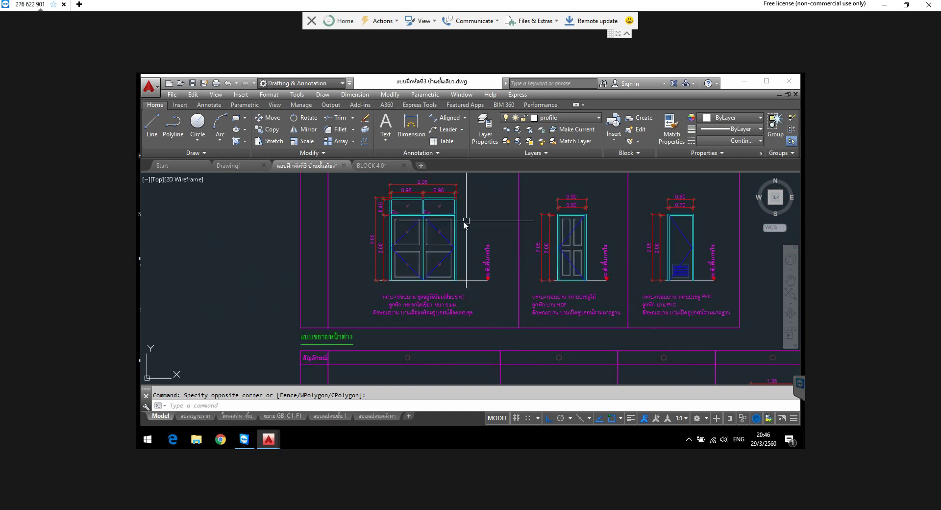
scroll(412, 230, "up", 3)
middle_click_drag(411, 249, 410, 259)
scroll(406, 253, "down", 2)
Step: Copy the 2.05-wide double door elevation with its dimensions to the empty space on the left
left_click(362, 208)
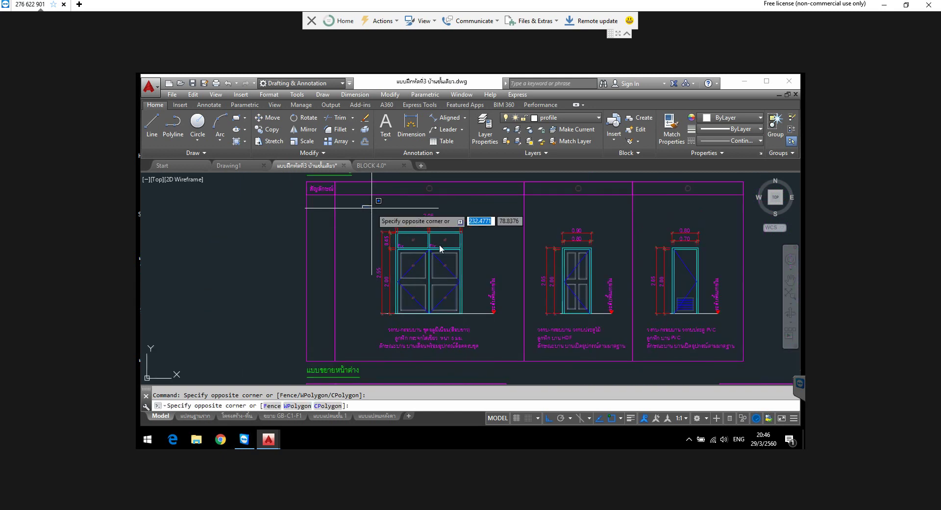
left_click(504, 323)
left_click(269, 130)
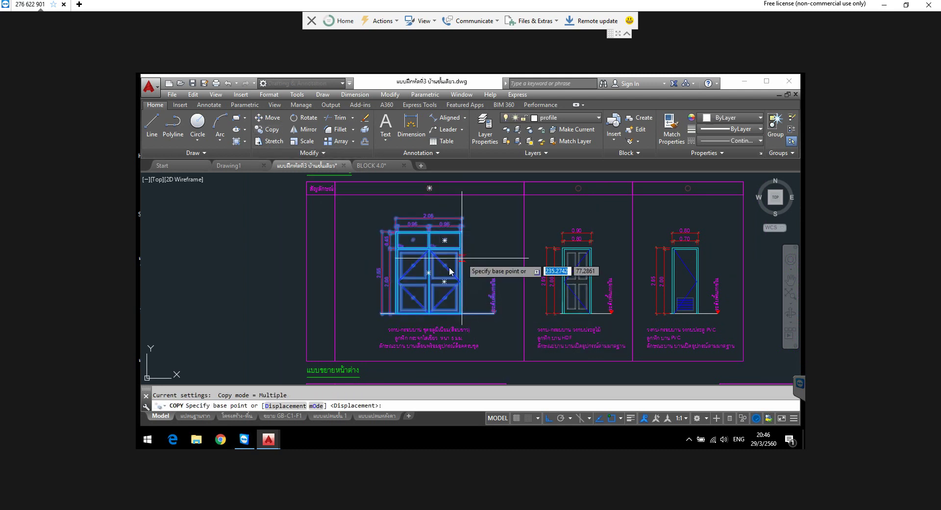
left_click(441, 270)
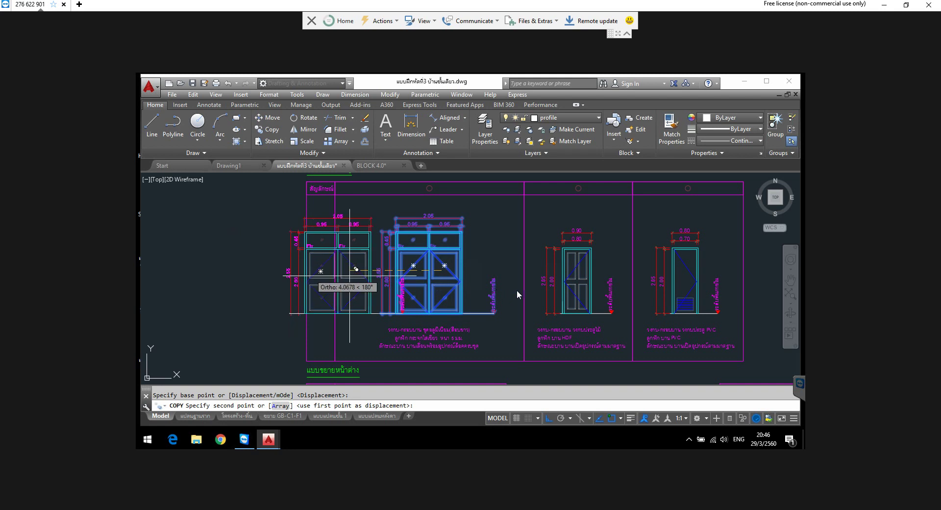
middle_click_drag(200, 276, 296, 280)
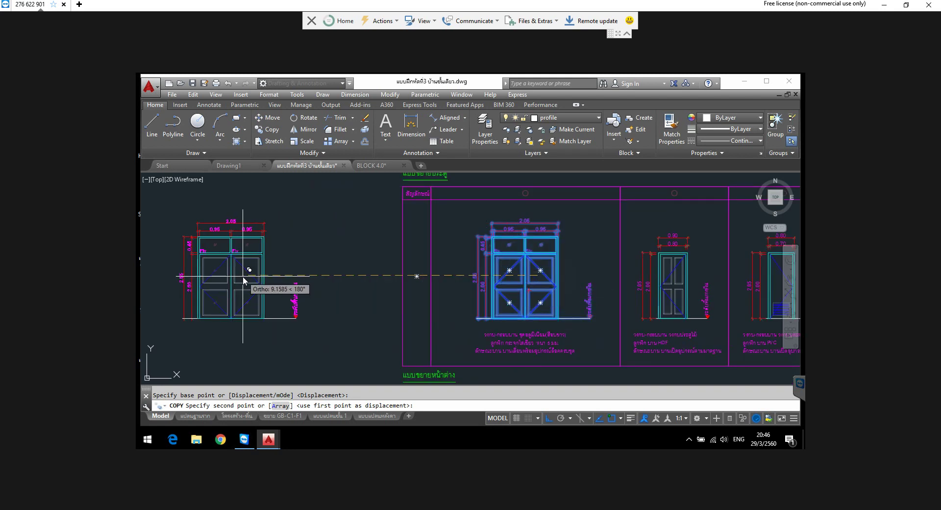
left_click(242, 277)
key("Escape")
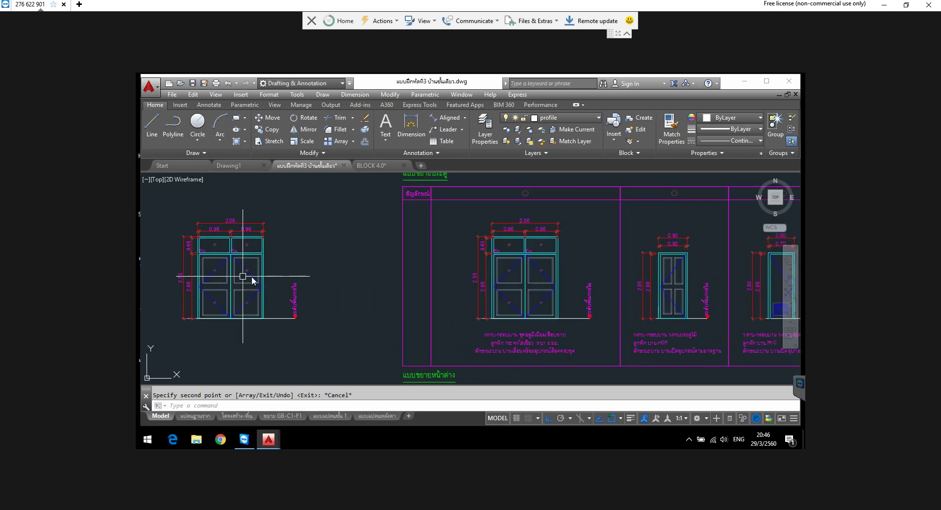
scroll(442, 286, "down", 2)
middle_click_drag(375, 288, 456, 288)
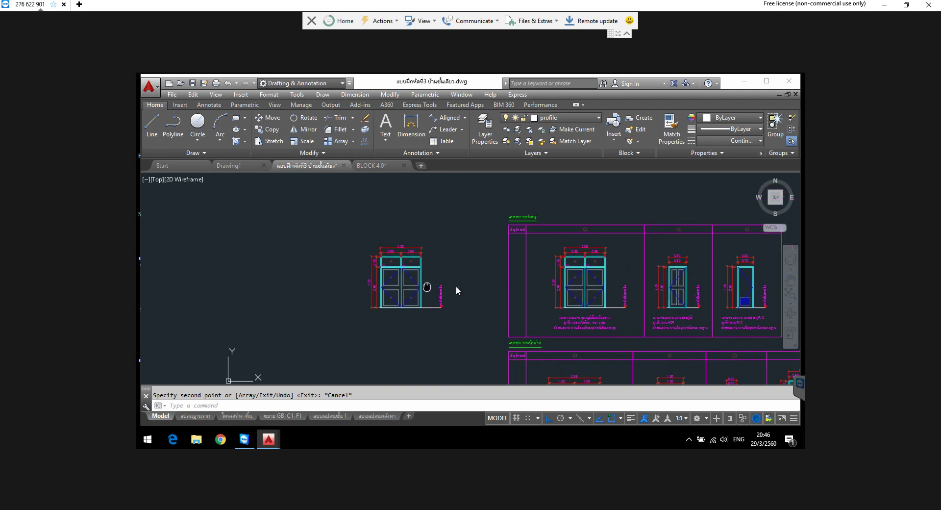
scroll(414, 274, "up", 2)
scroll(412, 274, "up", 2)
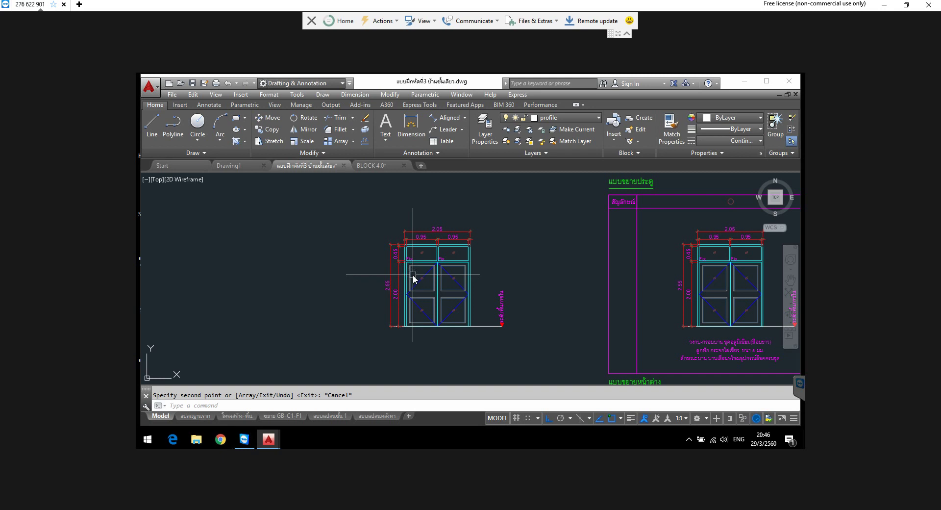
Step: Erase the top and left-side dimensions and the level marker from the copied double door
scroll(471, 224, "up", 2)
left_click(489, 215)
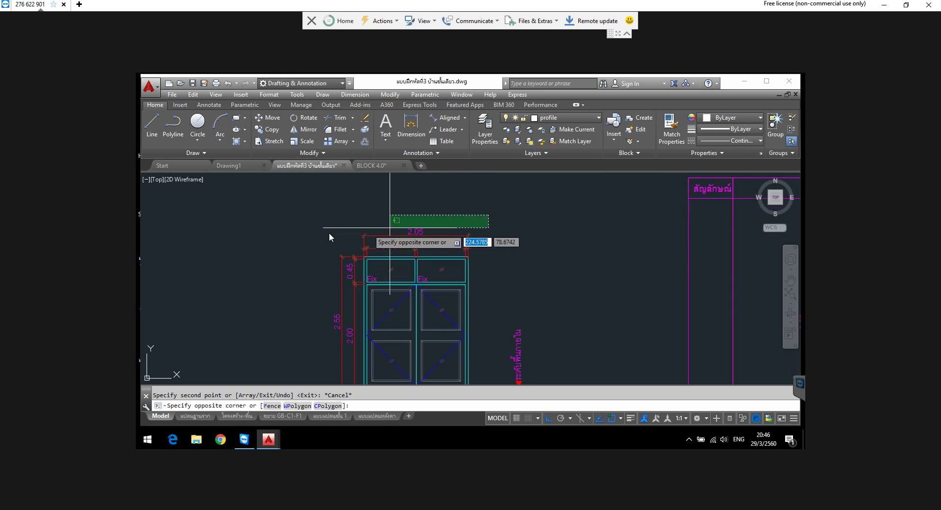
left_click(320, 250)
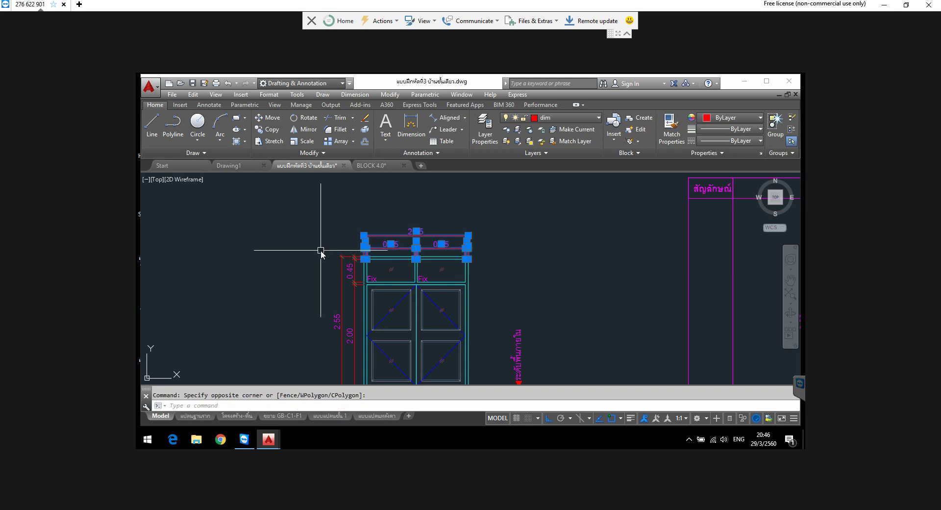
key("Delete")
scroll(453, 205, "down", 4)
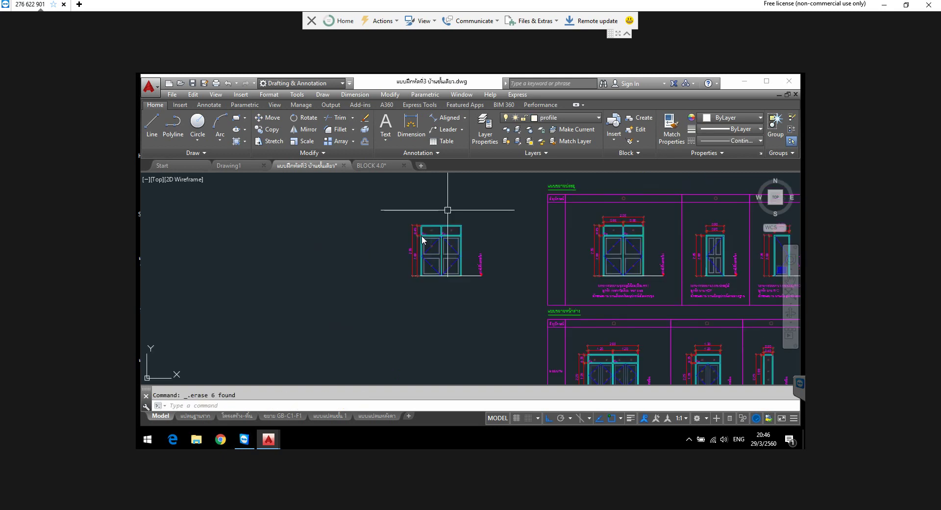
scroll(422, 237, "up", 2)
left_click(413, 204)
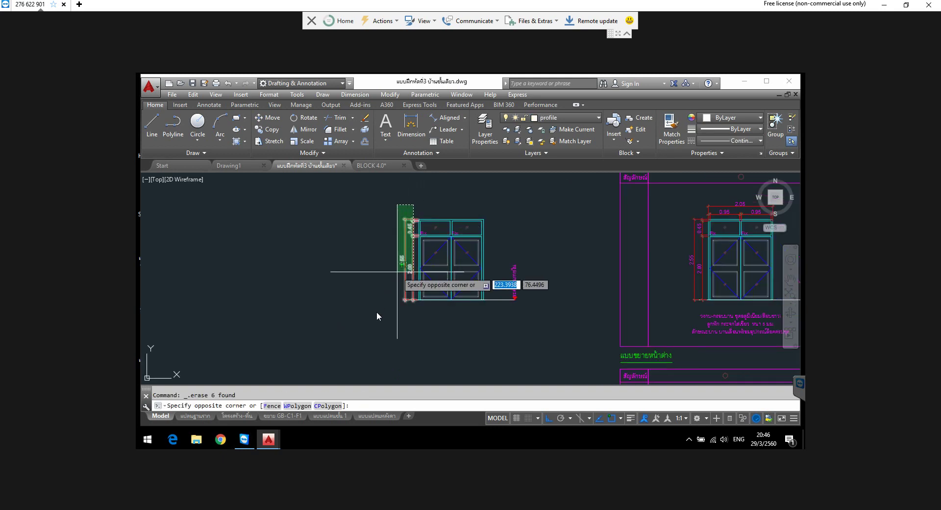
left_click(373, 319)
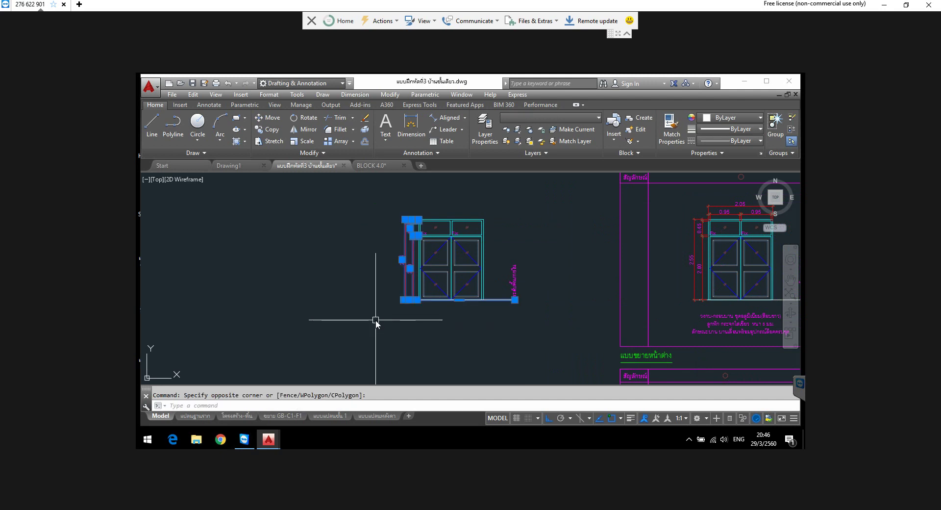
key("Delete")
left_click(537, 246)
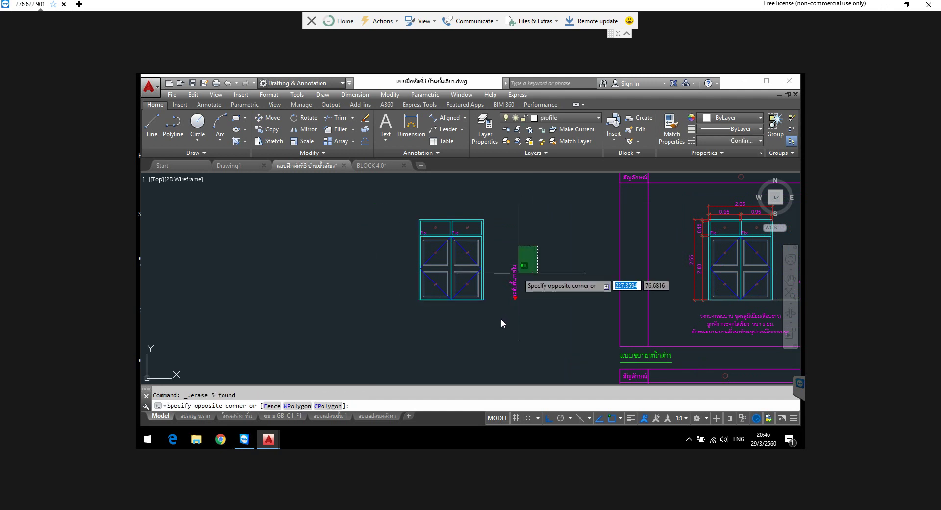
left_click(499, 326)
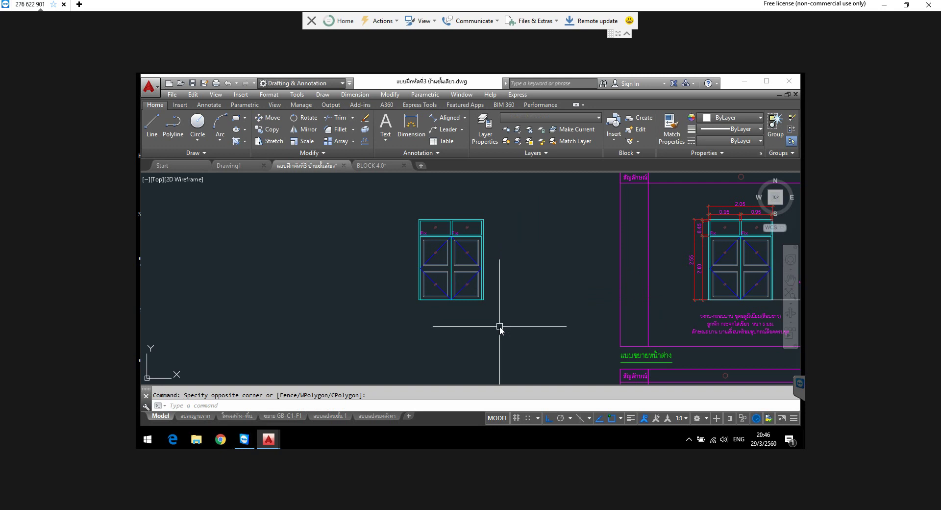
key("Delete")
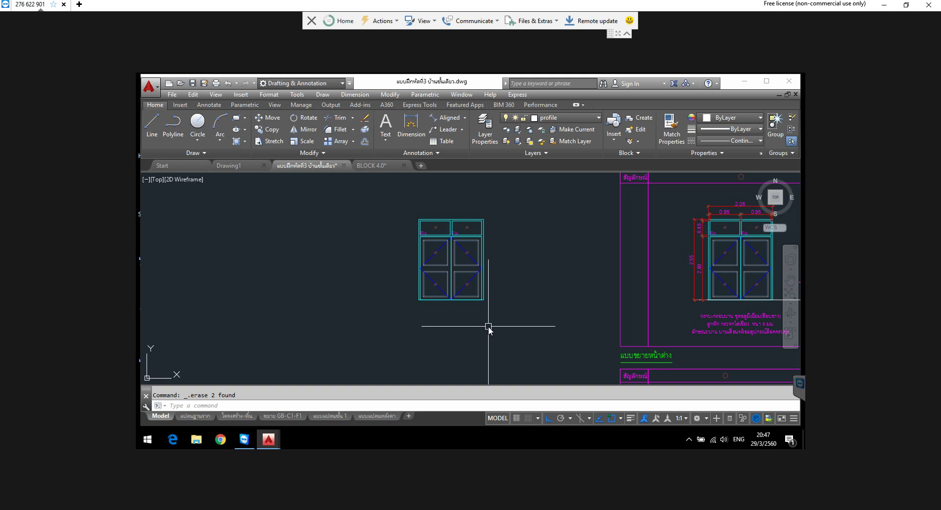
Step: Combine the bare copied double door into one unnamed group
left_click(409, 208)
left_click(490, 317)
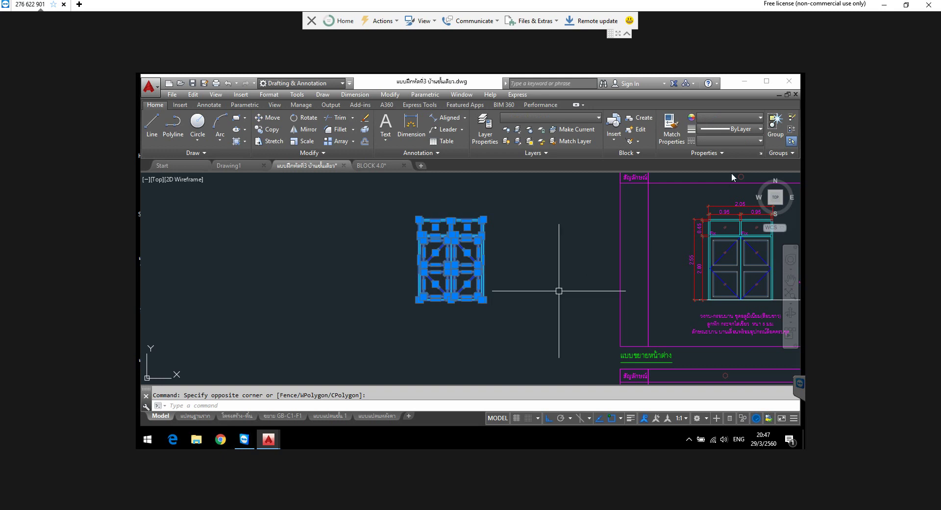
left_click(773, 126)
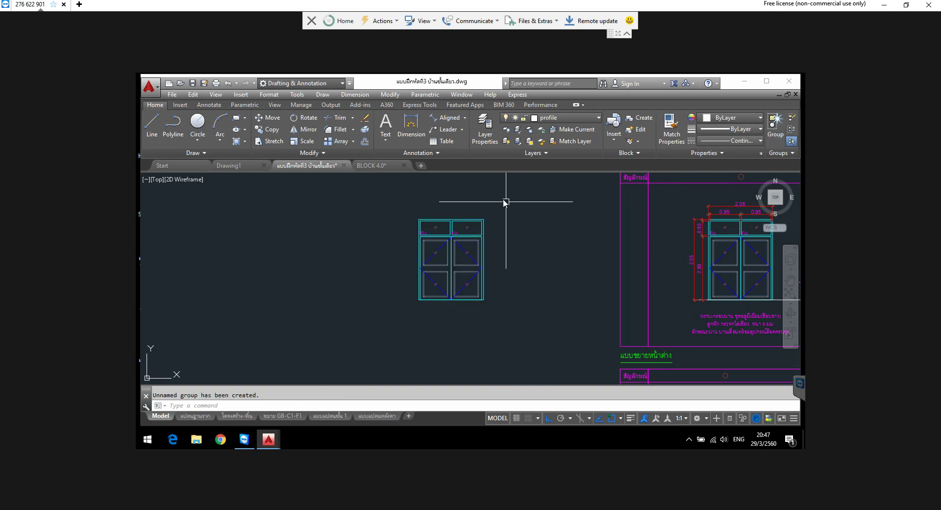
scroll(508, 234, "down", 2)
middle_click_drag(554, 257, 387, 264)
scroll(543, 242, "up", 2)
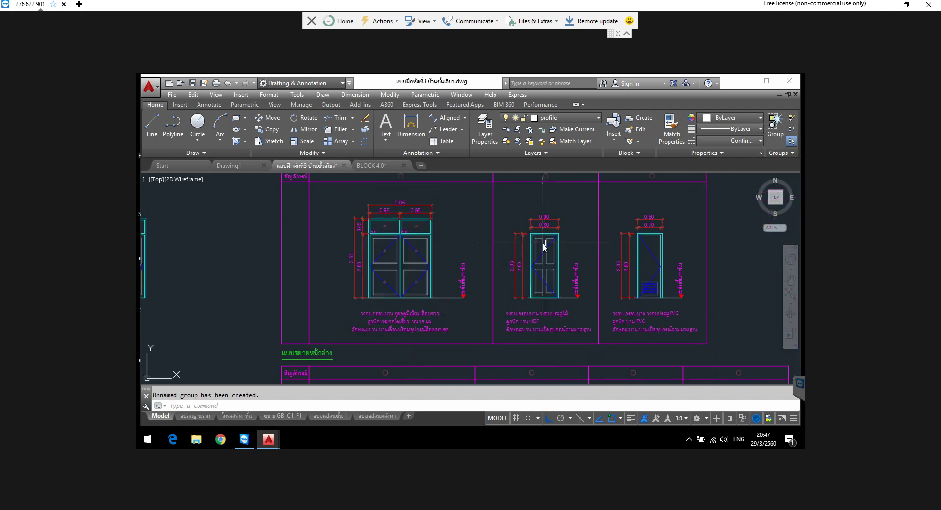
Step: Copy the 0.90-wide single door elevation, with dimensions and level marker, beside the grouped double door
left_click(501, 207)
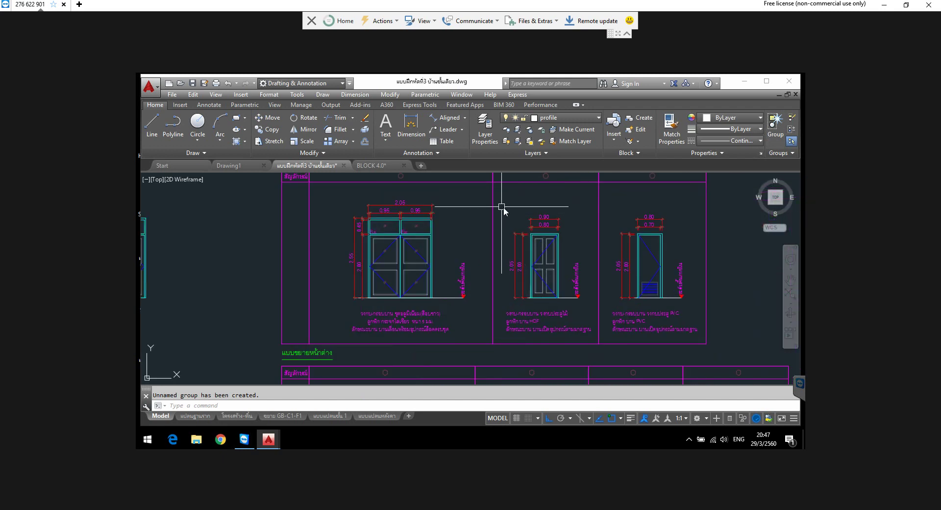
left_click(590, 307)
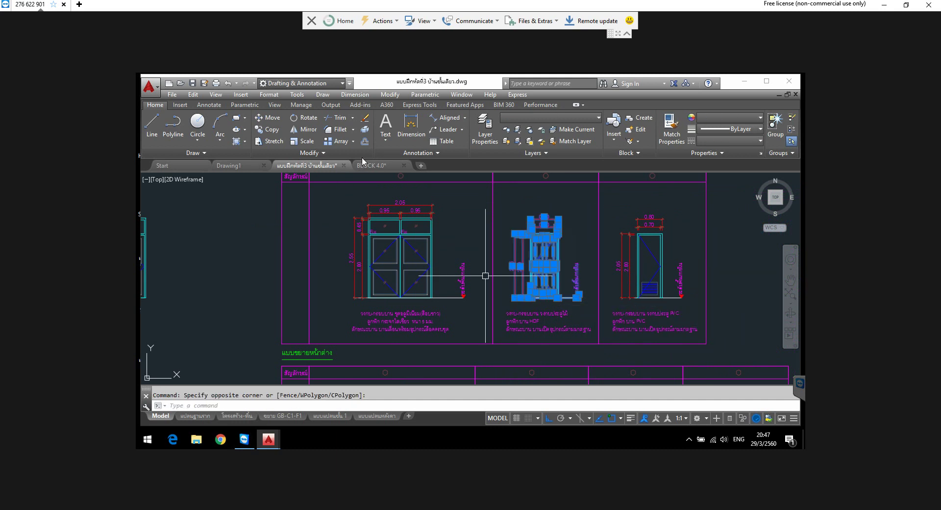
left_click(265, 129)
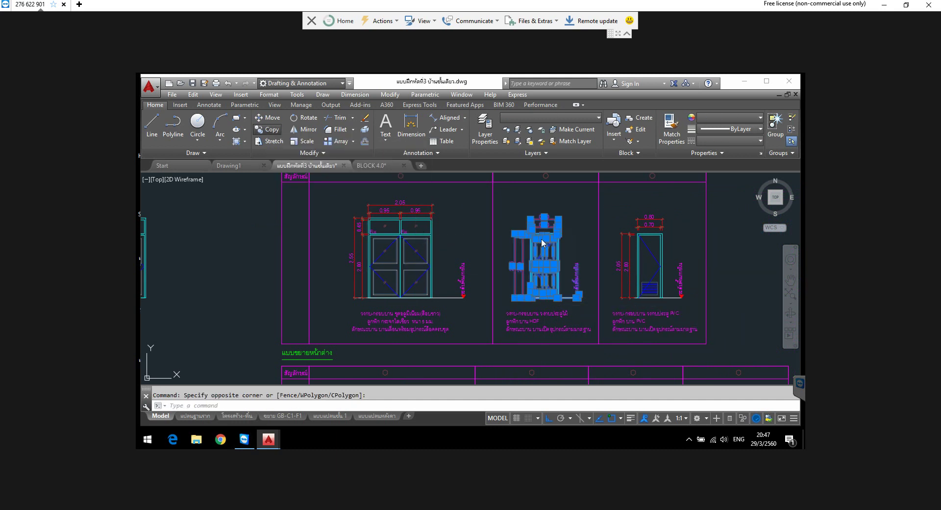
left_click(545, 263)
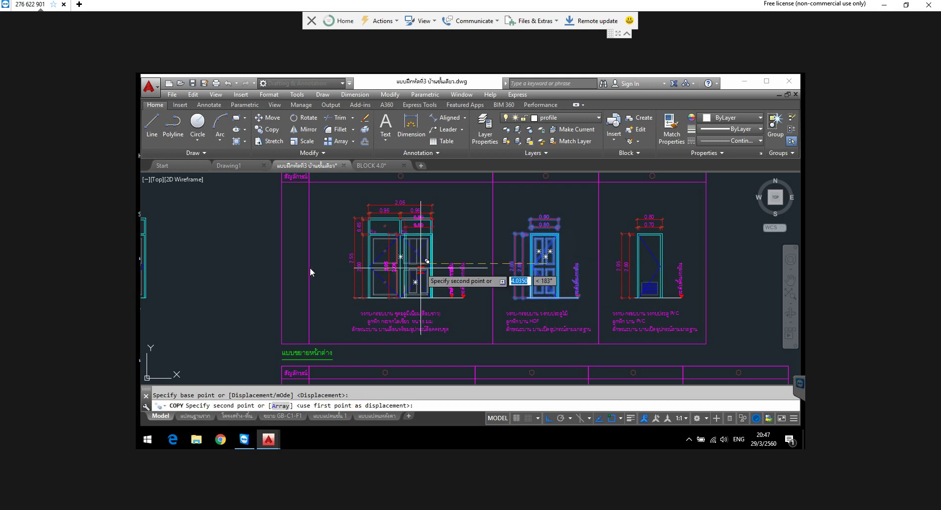
middle_click_drag(308, 267, 584, 275)
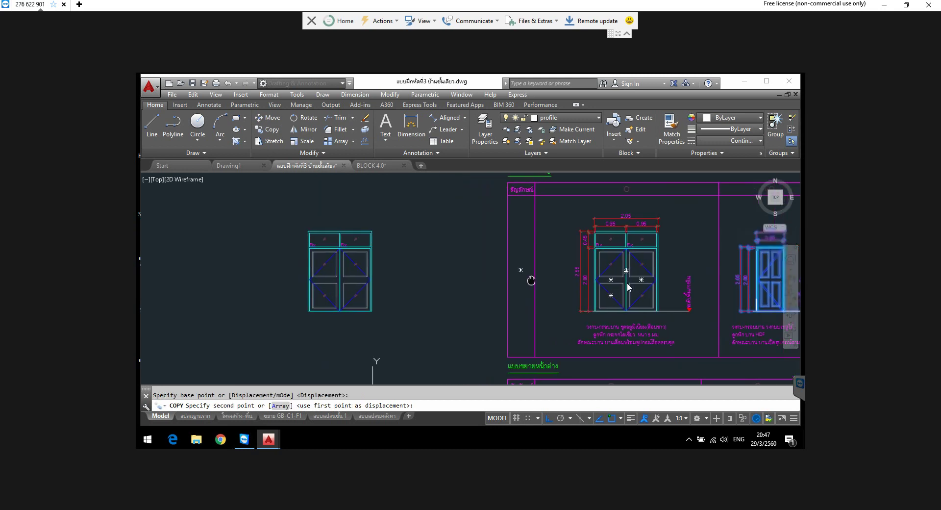
scroll(584, 276, "up", 2)
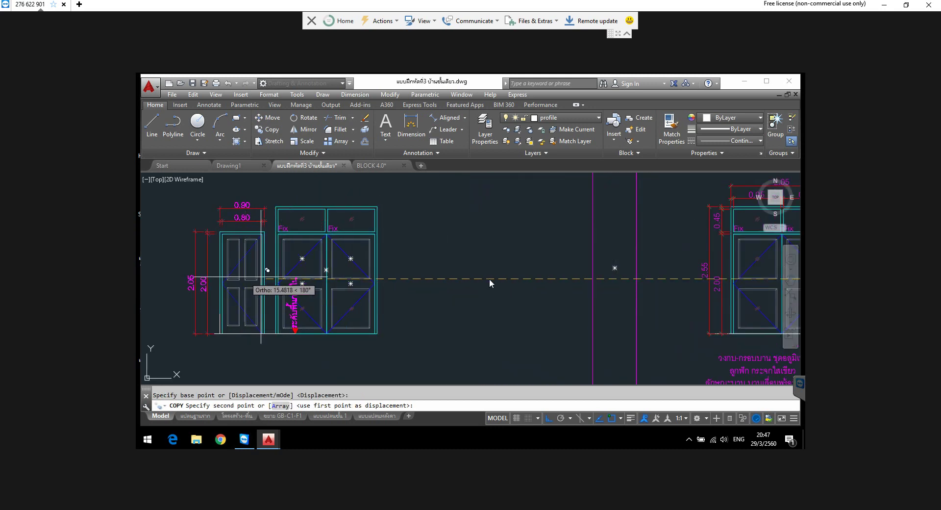
left_click(493, 282)
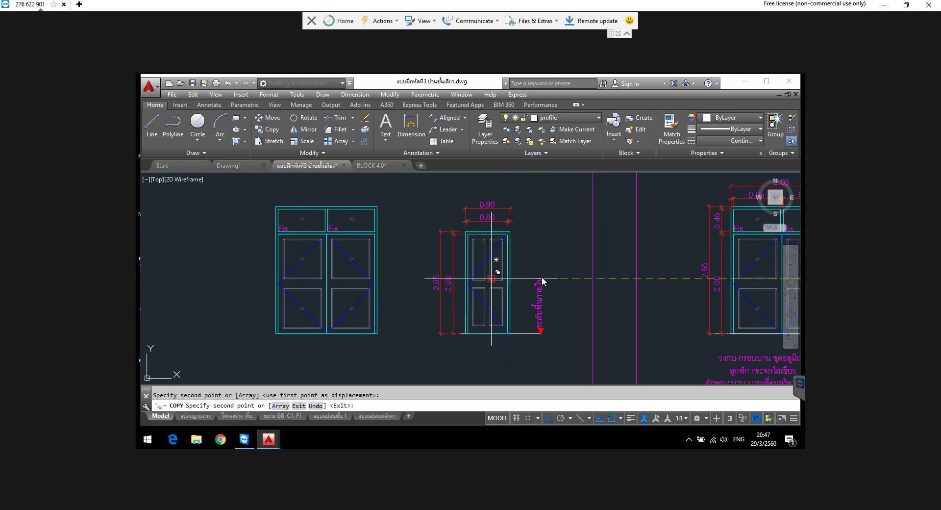
key("Escape")
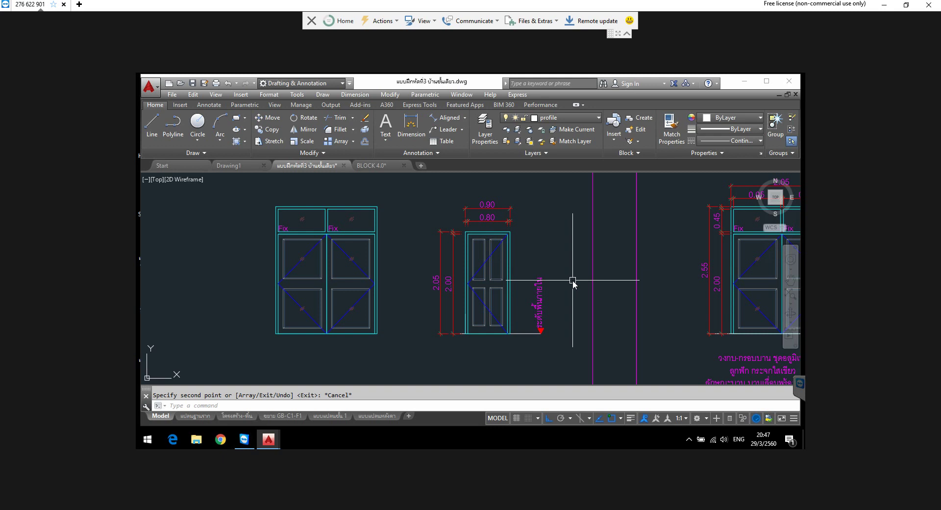
Step: Erase the height dimensions, floor line and floor-level label from the copied single door
scroll(550, 280, "up", 2)
left_click(556, 267)
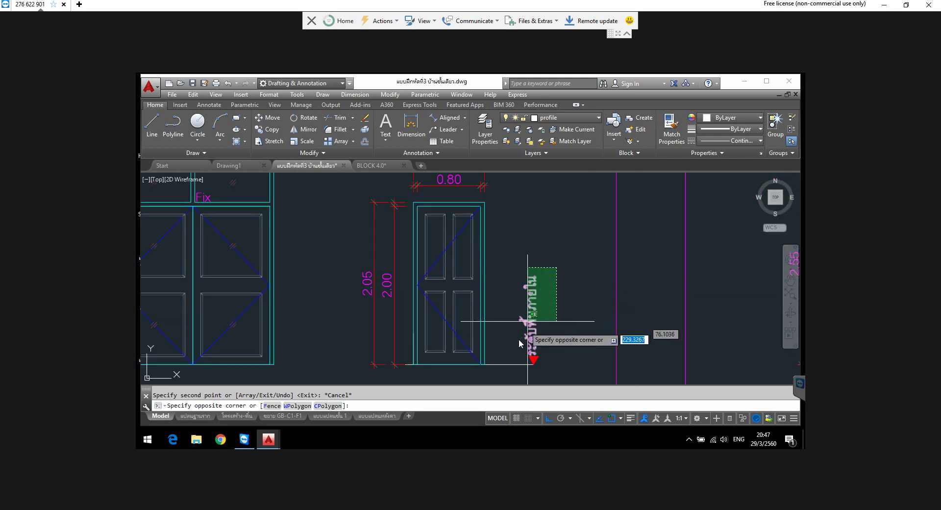
left_click(513, 373)
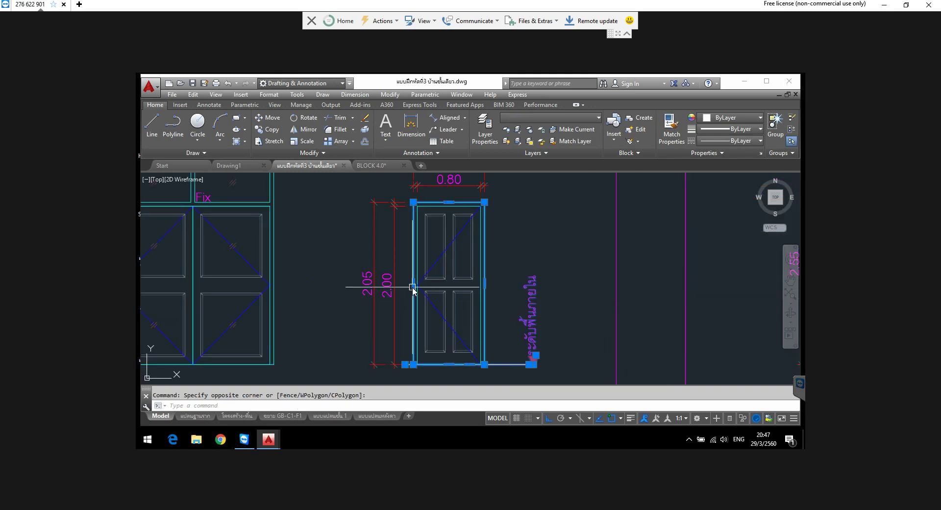
key("Escape")
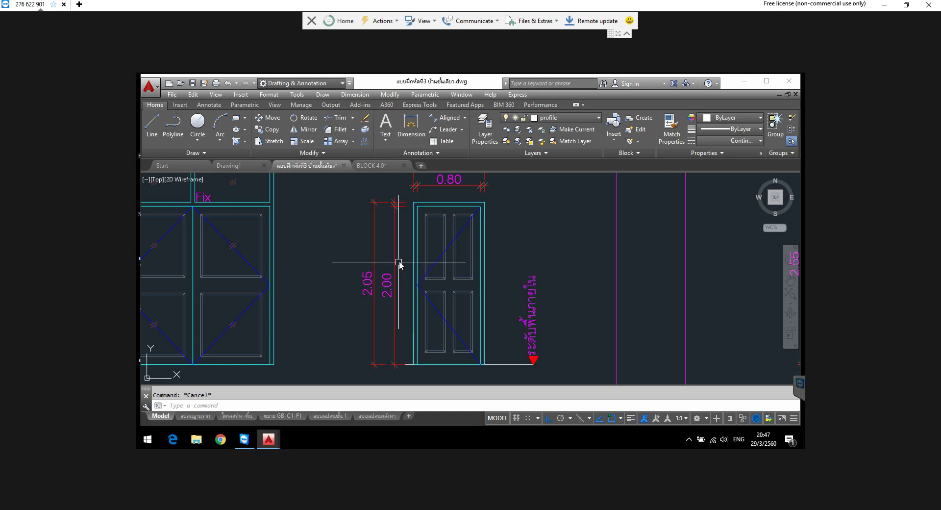
left_click(399, 261)
left_click(348, 303)
key("Delete")
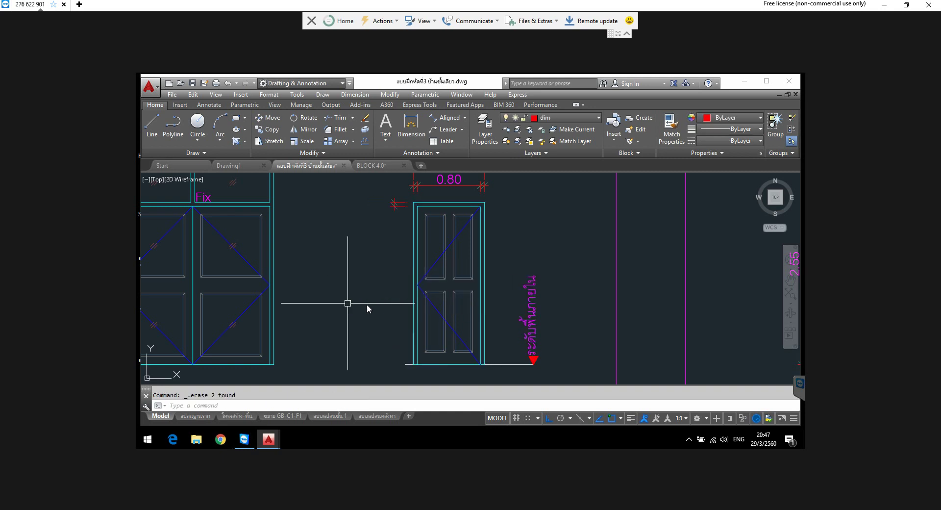
left_click(550, 269)
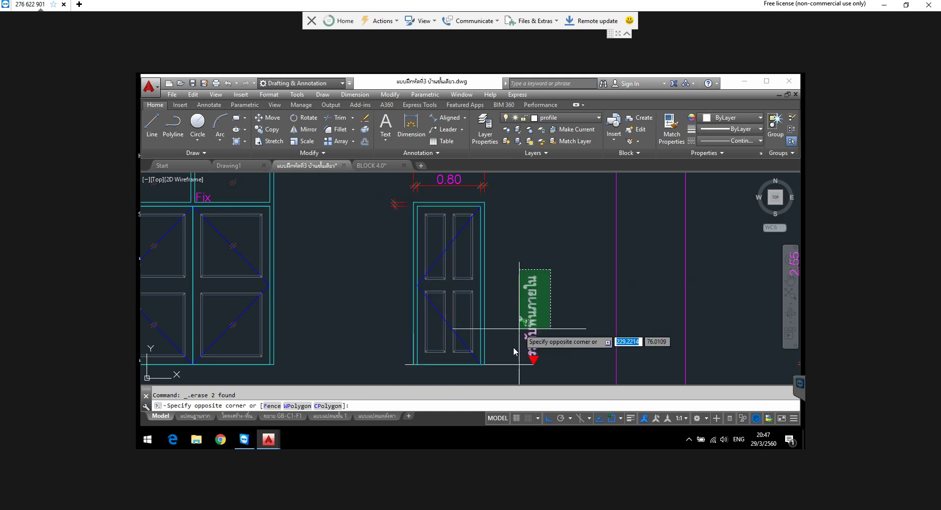
left_click(507, 372)
key("Delete")
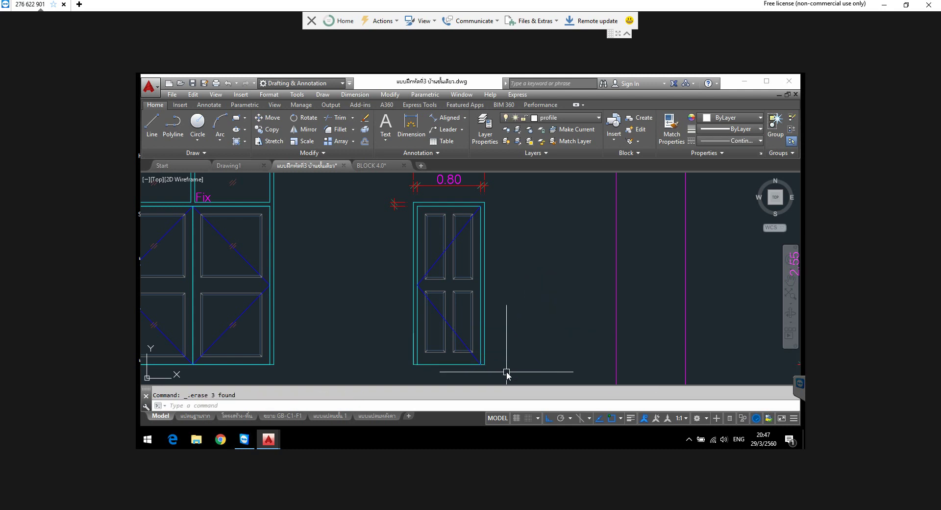
Step: Erase the 0.90 and 0.80 width dimensions and the small marker above the door
middle_click_drag(494, 320, 500, 382)
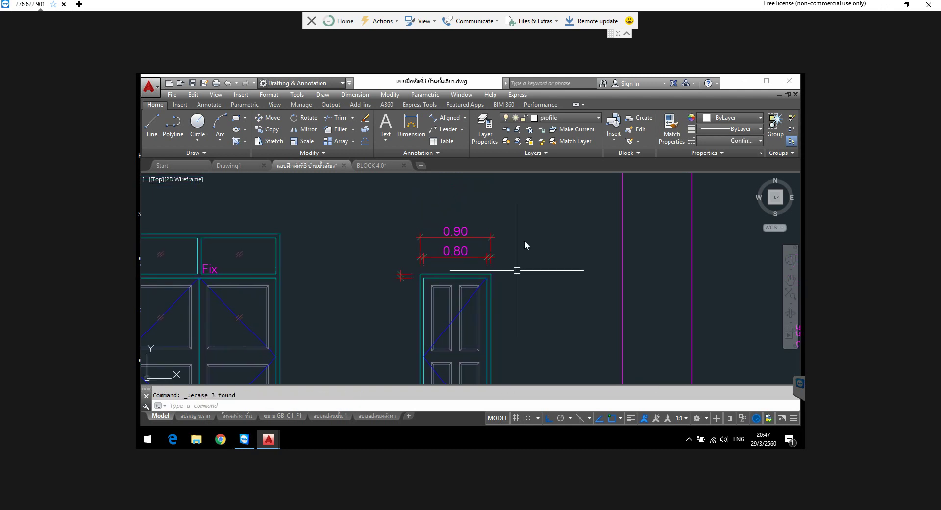
left_click(532, 218)
left_click(374, 266)
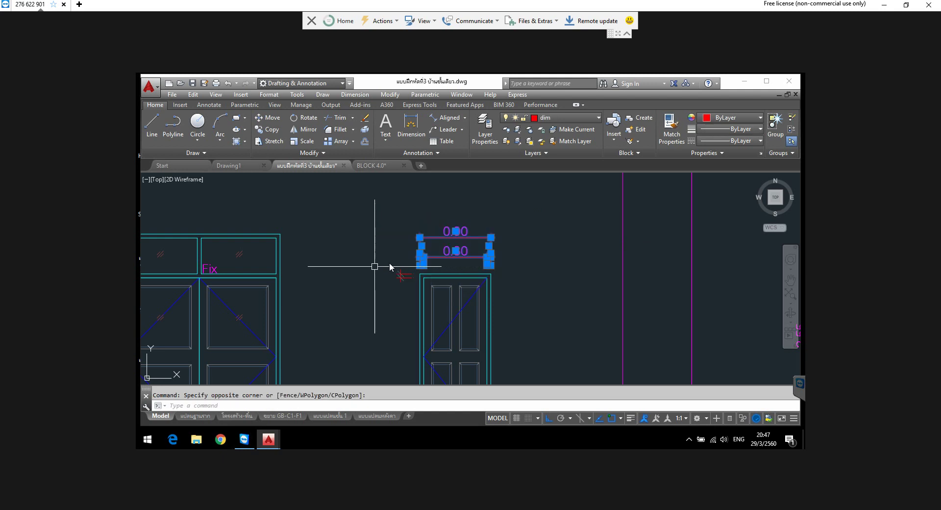
left_click(413, 229)
left_click(377, 299)
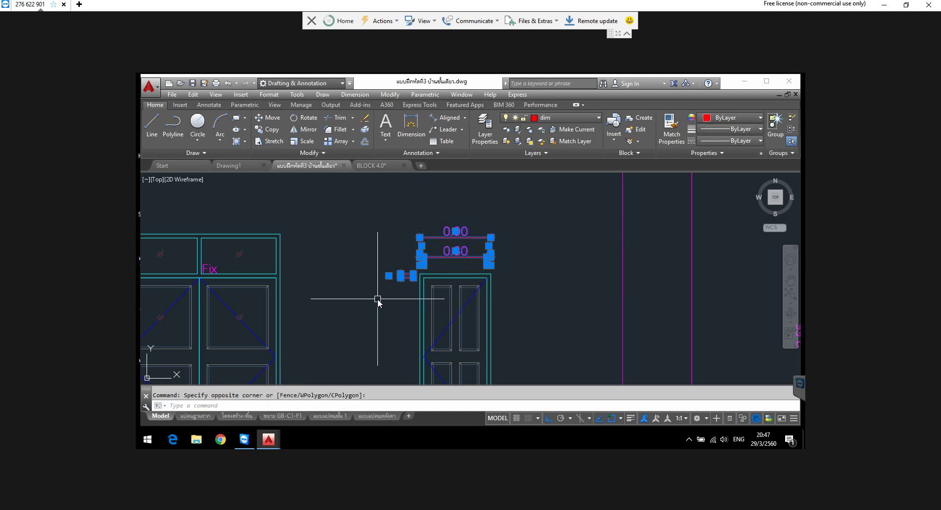
key("Delete")
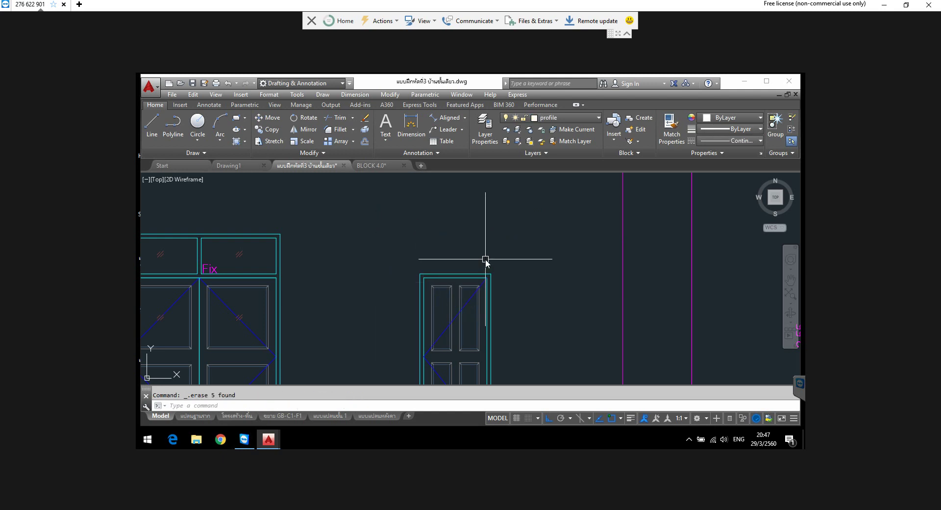
mouse_move(483, 268)
middle_mouse_down()
mouse_move(466, 237)
mouse_move(447, 232)
middle_mouse_up()
Step: Group the cleaned single door into one unnamed object
scroll(442, 229, "down", 2)
left_click(409, 202)
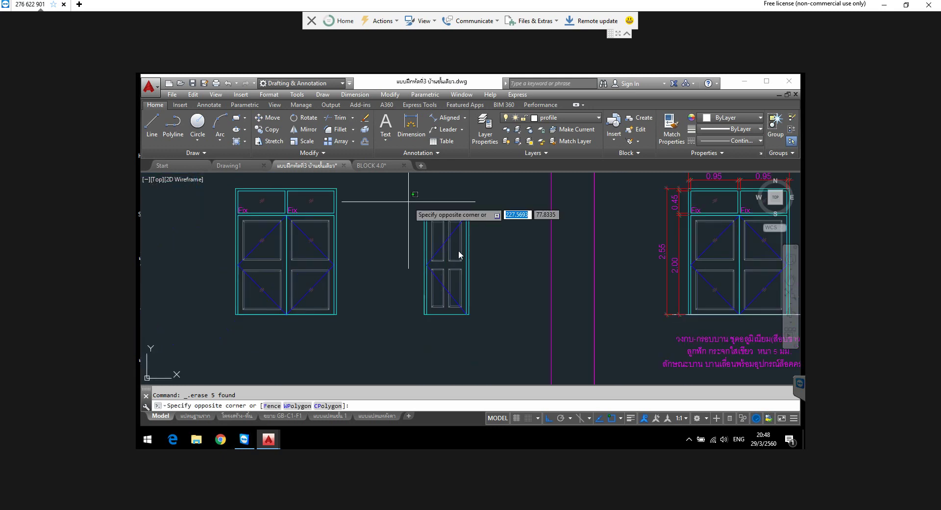
left_click(476, 312)
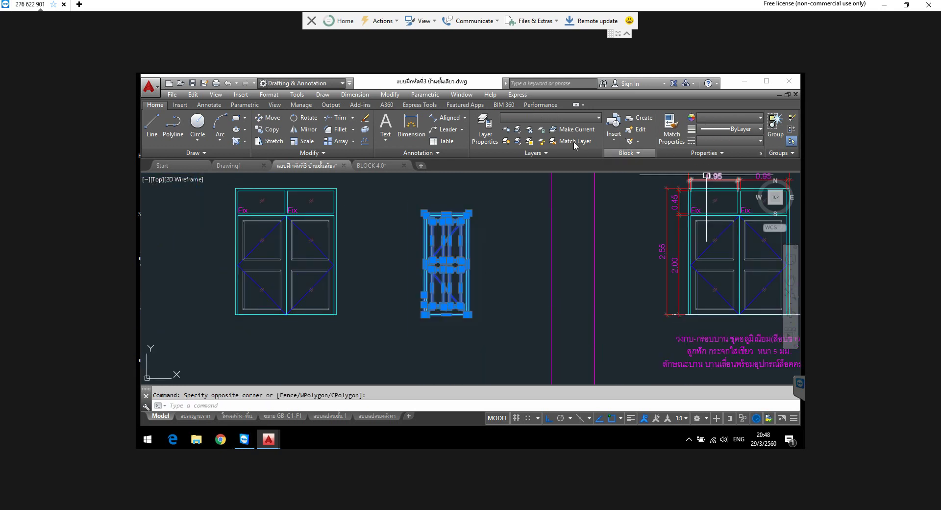
left_click(775, 122)
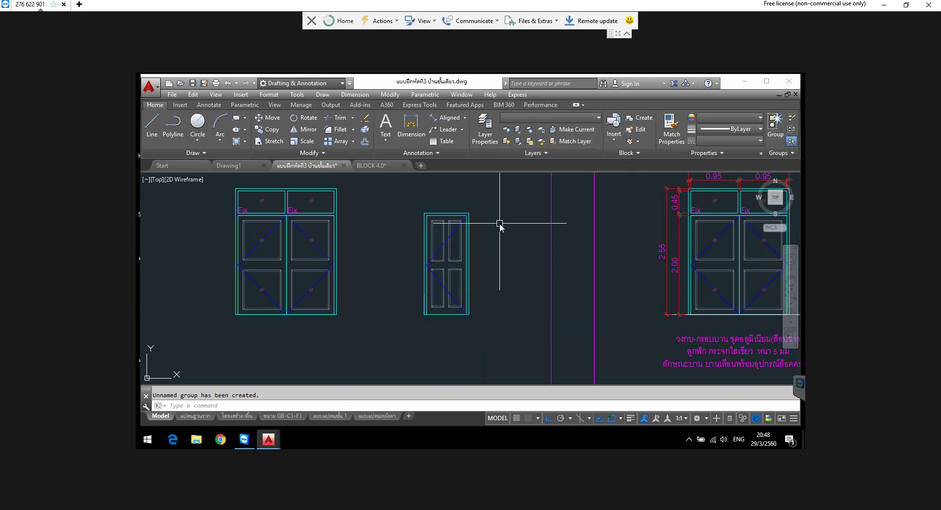
middle_click_drag(498, 230, 339, 199)
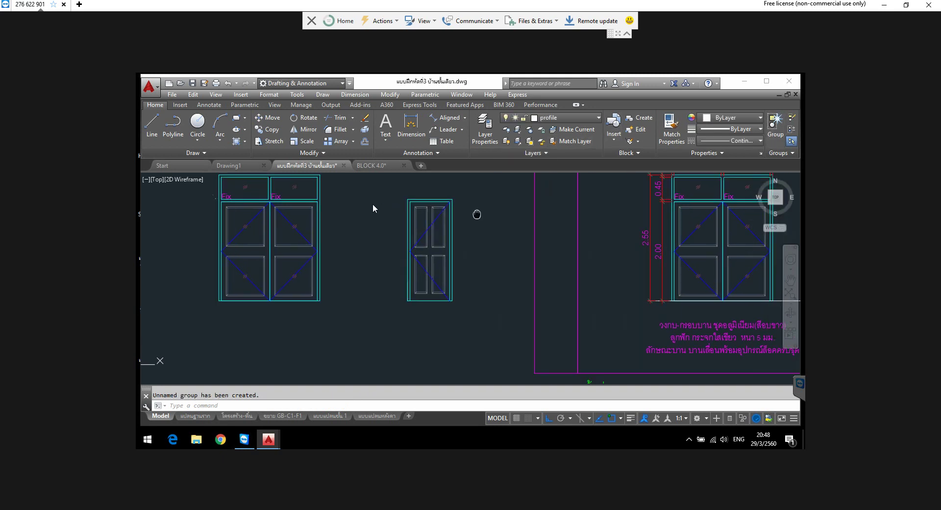
Step: Move to the window elevation sheets and select the small window elevation
middle_click_drag(571, 269, 342, 262)
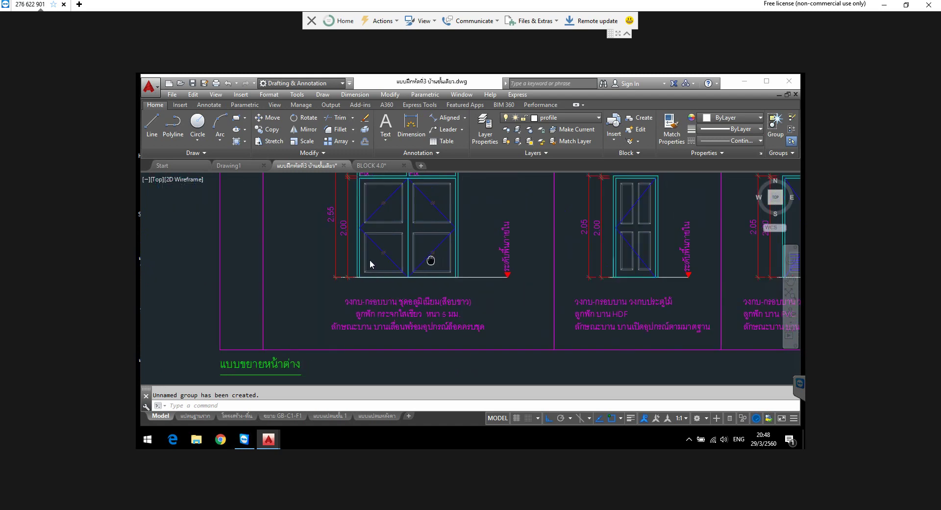
scroll(520, 302, "down", 5)
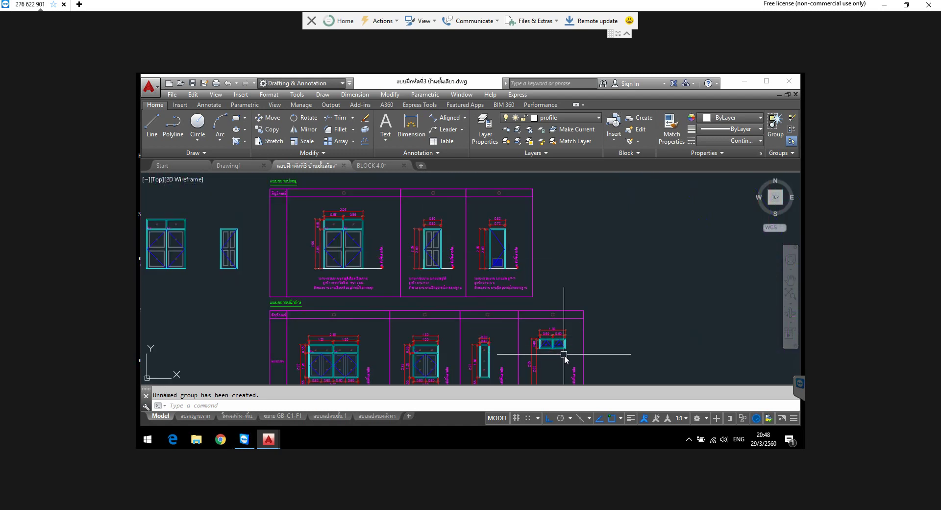
scroll(563, 357, "up", 2)
scroll(563, 357, "up", 1)
scroll(530, 357, "up", 1)
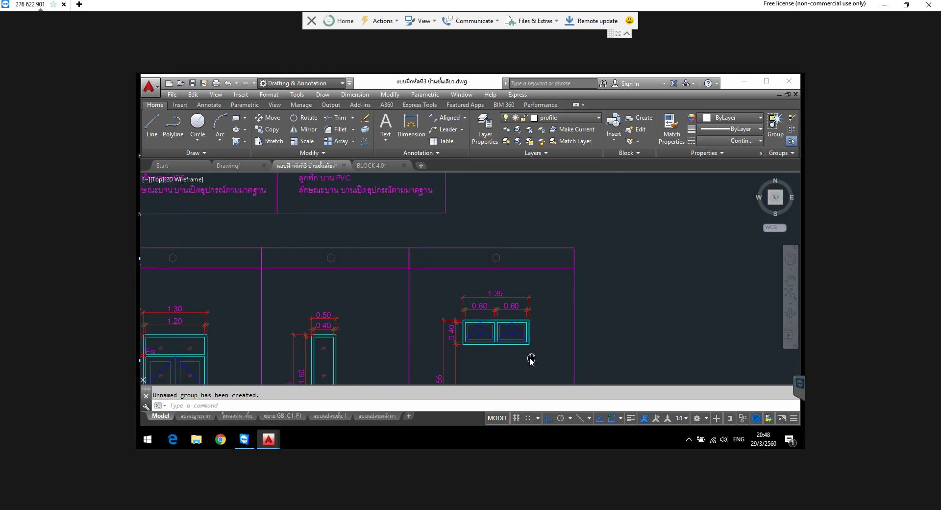
left_click(435, 285)
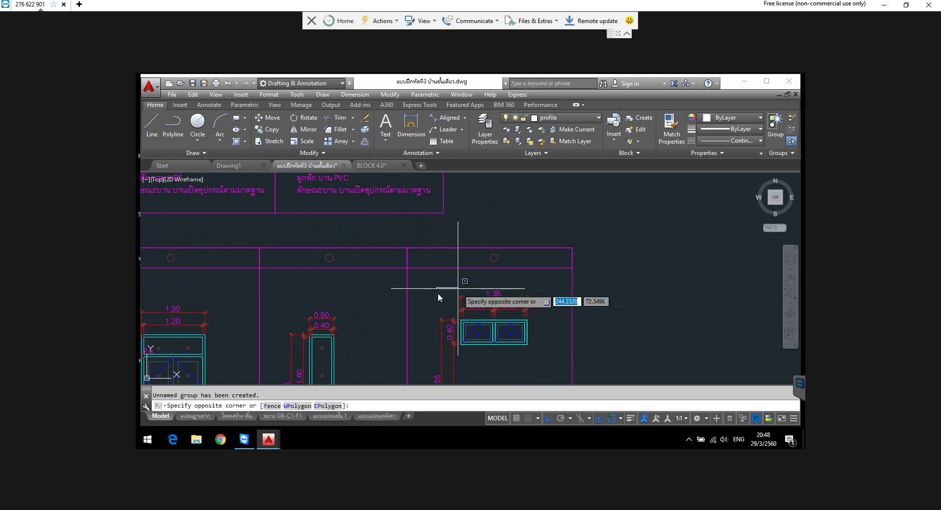
left_click(446, 302)
middle_click_drag(448, 274, 431, 226)
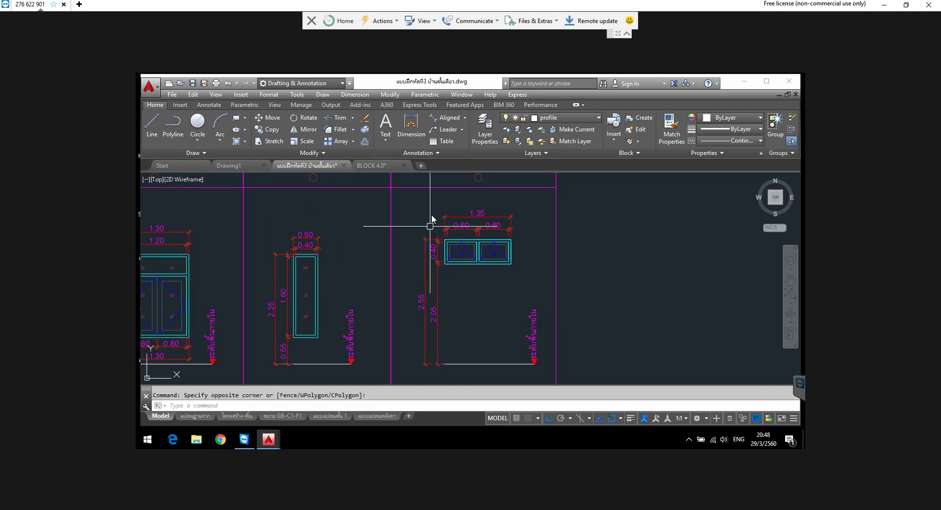
Step: Copy the 1.35-wide two-pane window with its dimensions below the grouped doors
left_click(429, 205)
left_click(526, 275)
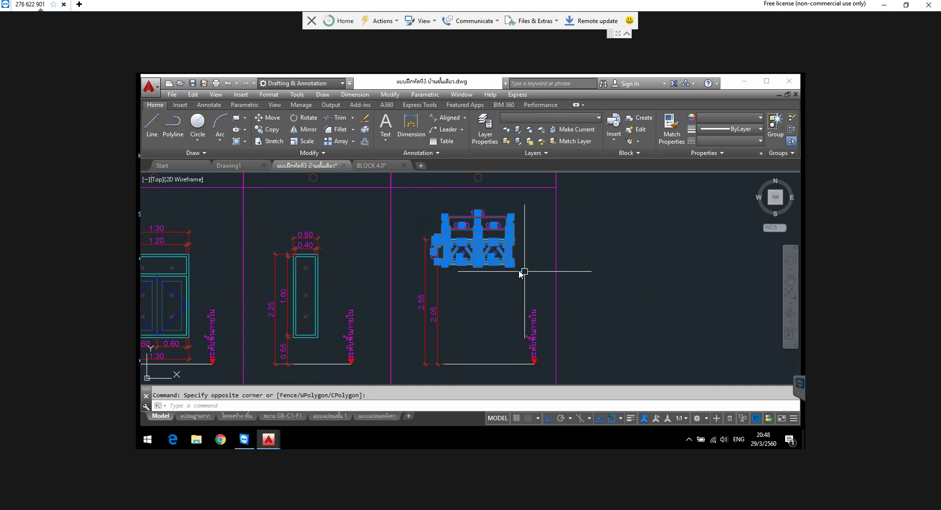
left_click(268, 129)
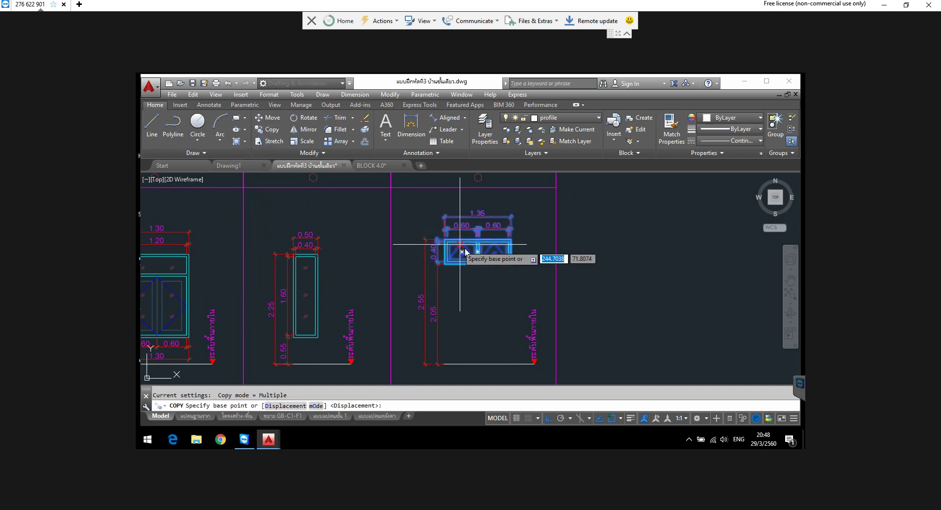
left_click(436, 245)
scroll(569, 261, "down", 2)
scroll(577, 261, "down", 3)
scroll(577, 263, "down", 4)
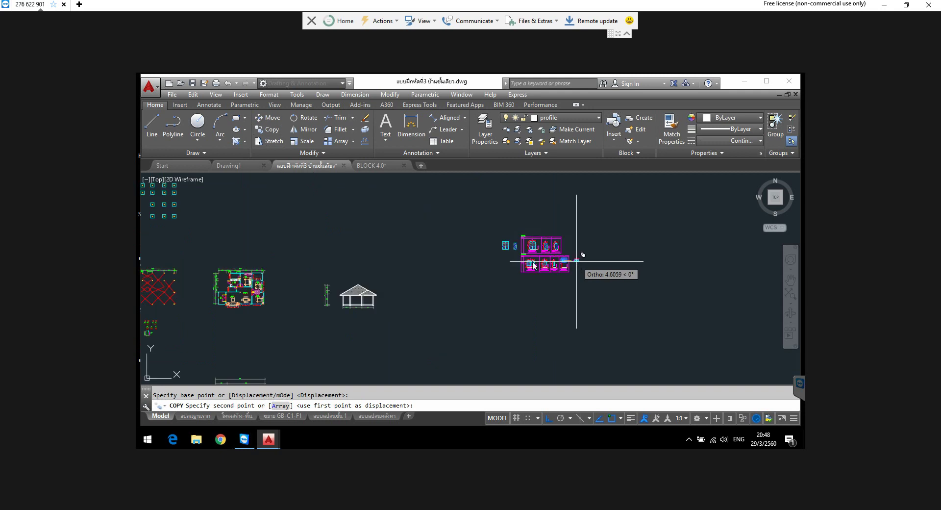
scroll(520, 257, "up", 4)
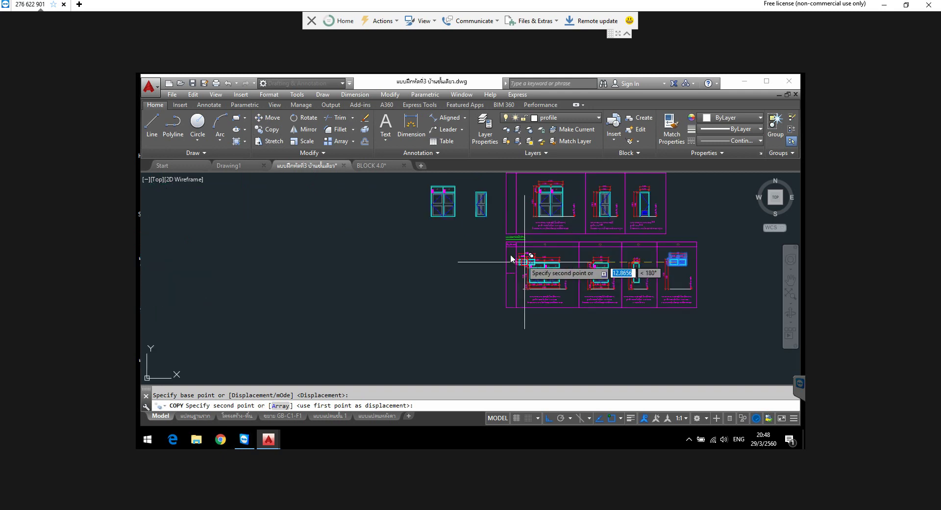
left_click(431, 253)
key("Escape")
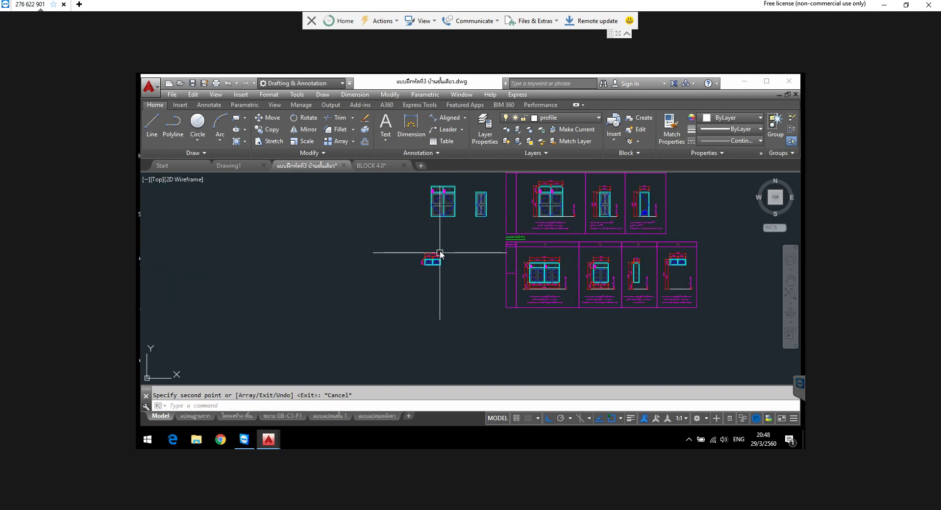
scroll(431, 255, "up", 6)
Step: Erase the top and left-side dimensions from the copied two-pane window
left_click(466, 253)
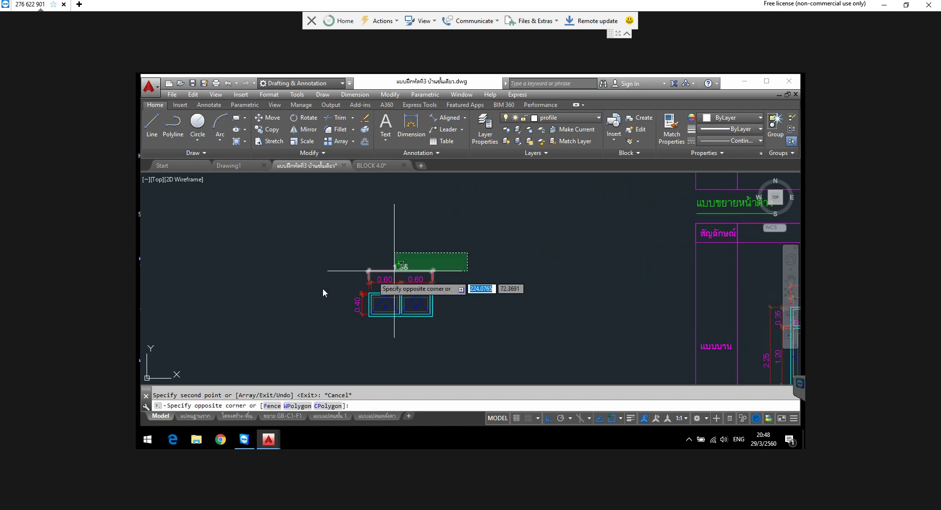
left_click(308, 287)
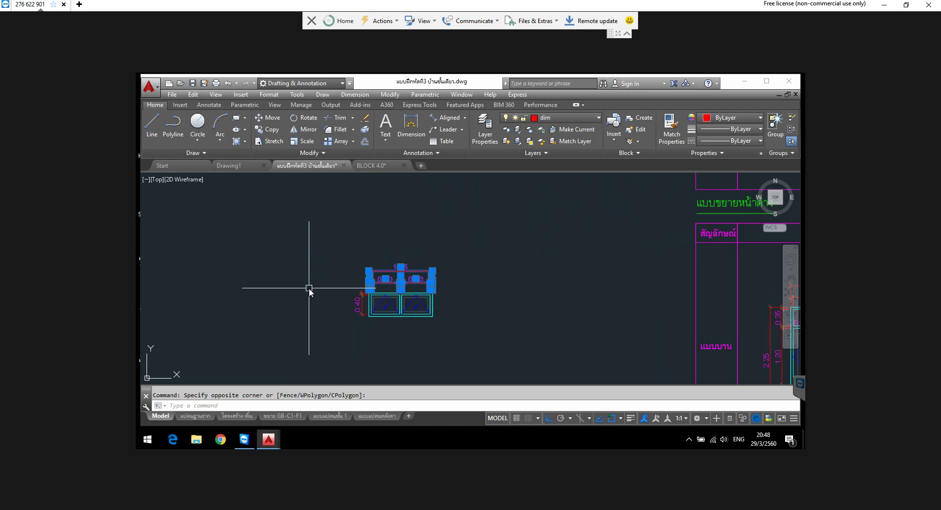
key("Delete")
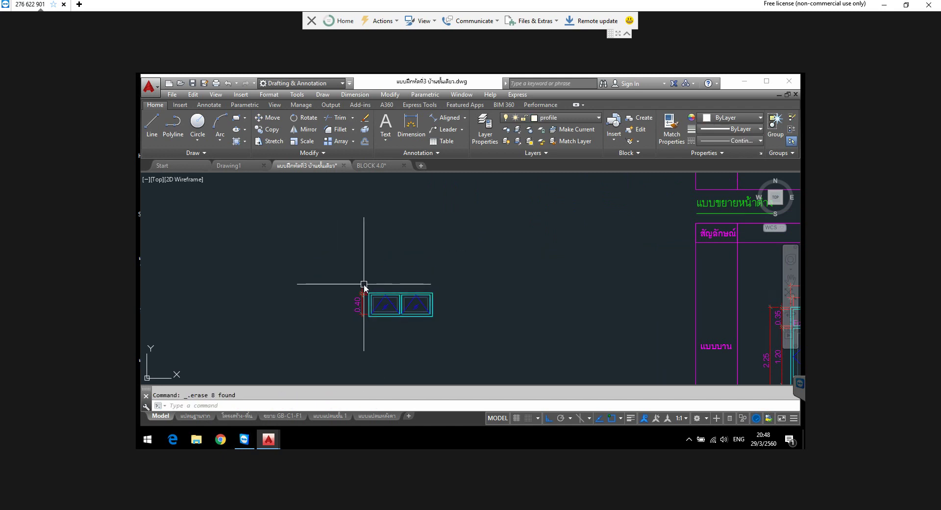
left_click(365, 285)
left_click(320, 343)
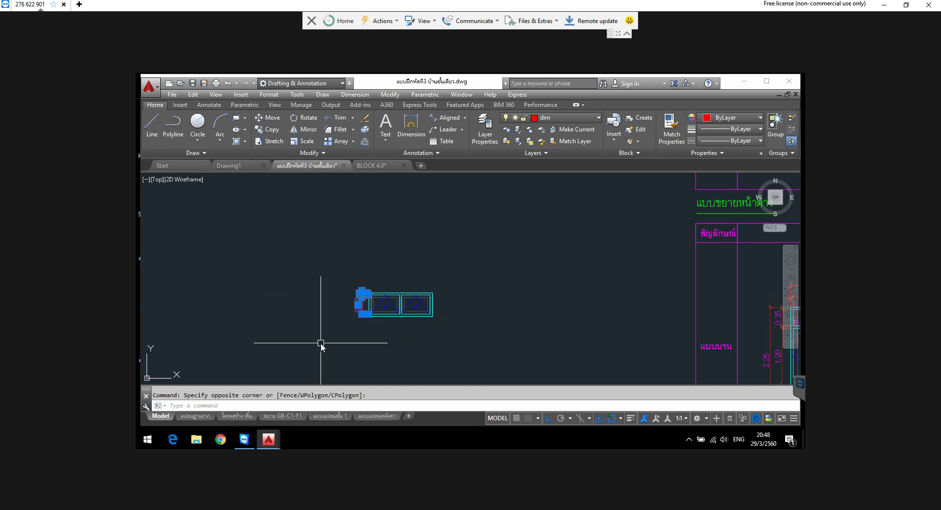
key("Delete")
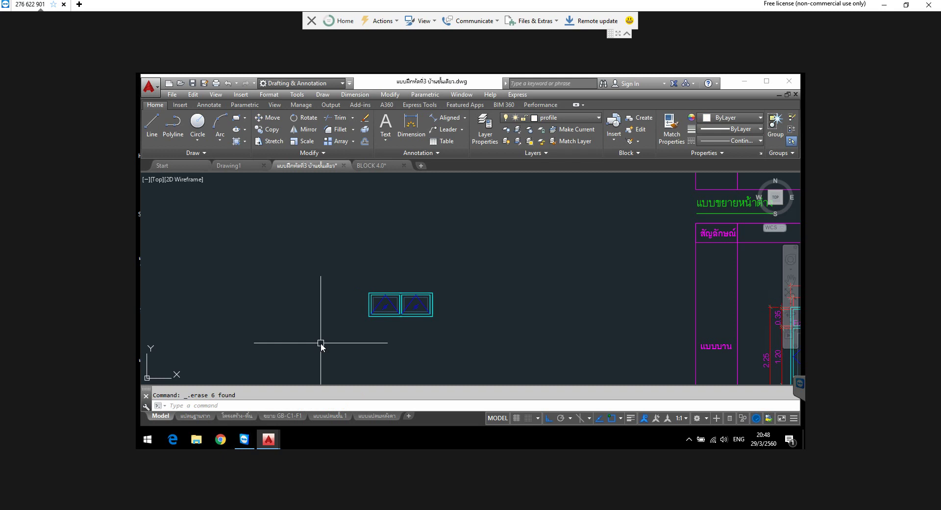
Step: Group the remaining window parts into one unnamed object
left_click(358, 281)
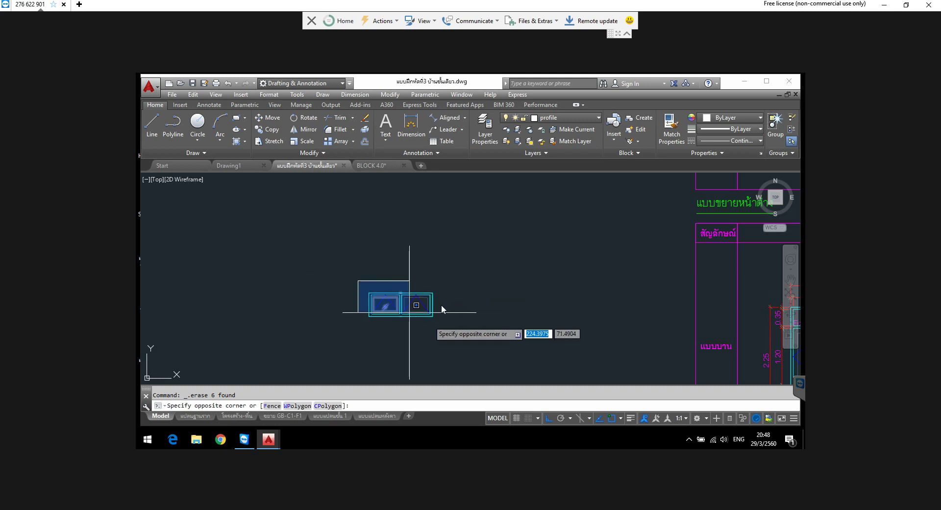
left_click(454, 341)
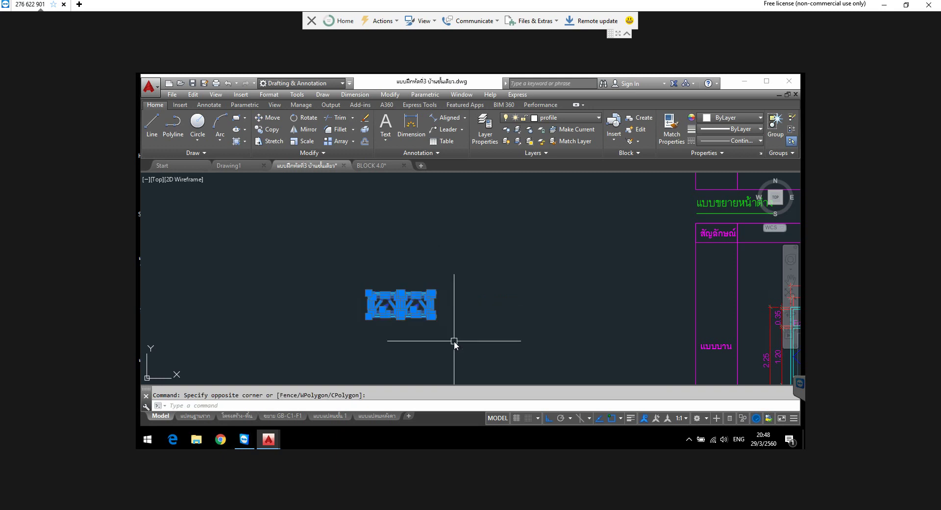
left_click(775, 122)
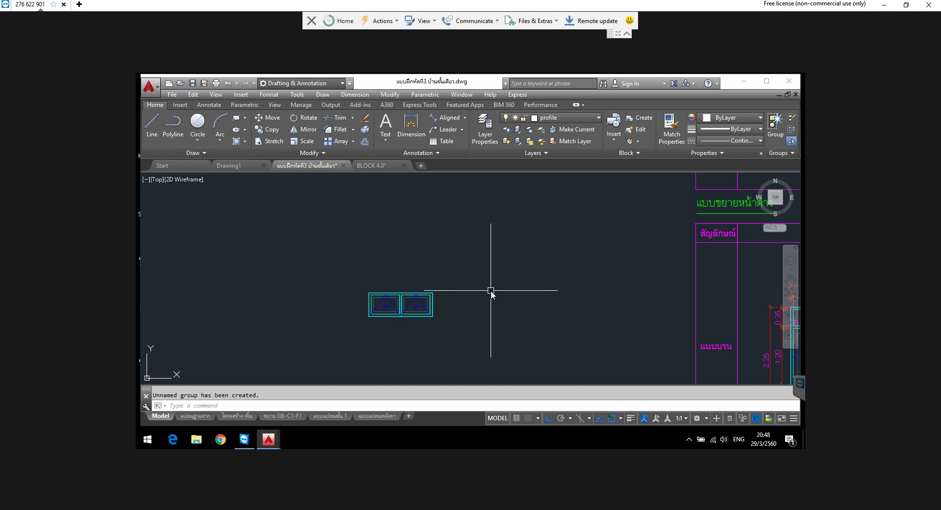
Step: Zoom in on the base of the house elevation's posts and start the Line command
scroll(491, 288, "down", 4)
middle_click_drag(461, 279, 506, 278)
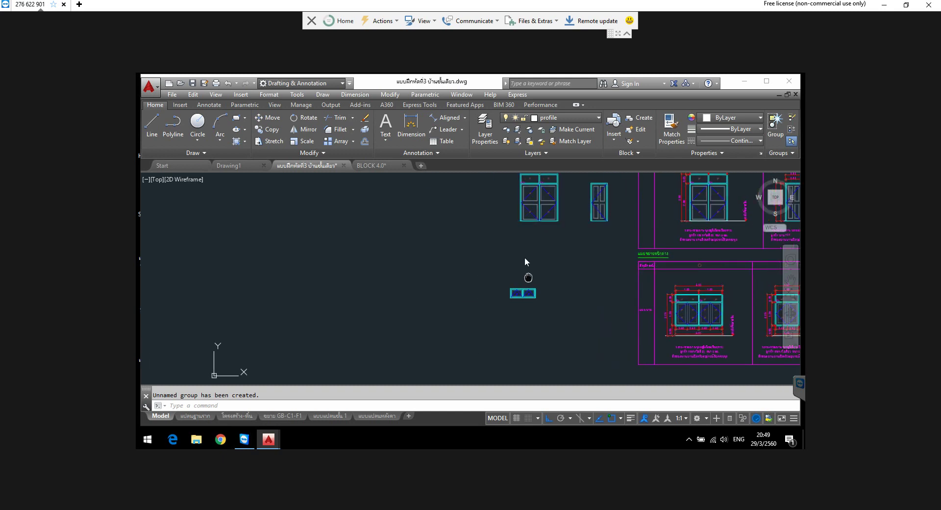
scroll(515, 262, "down", 3)
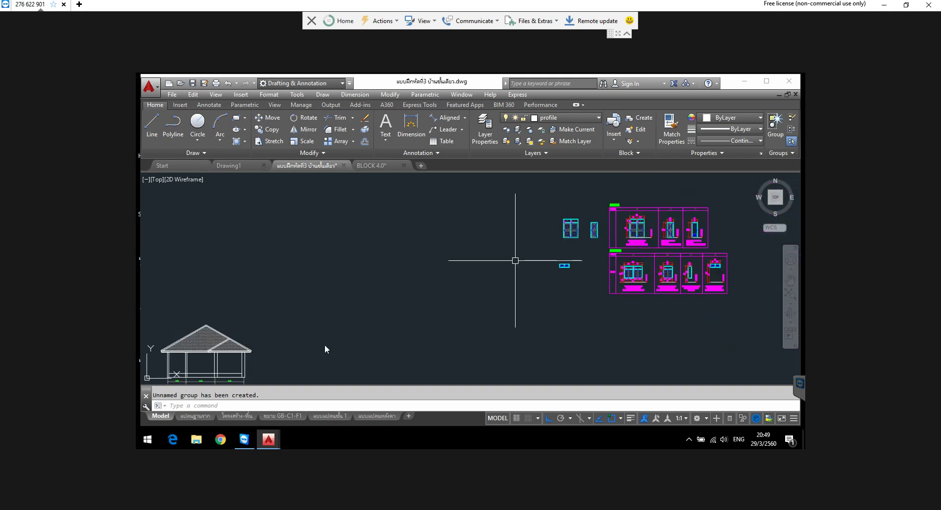
scroll(230, 372, "up", 5)
middle_click_drag(236, 333, 333, 290)
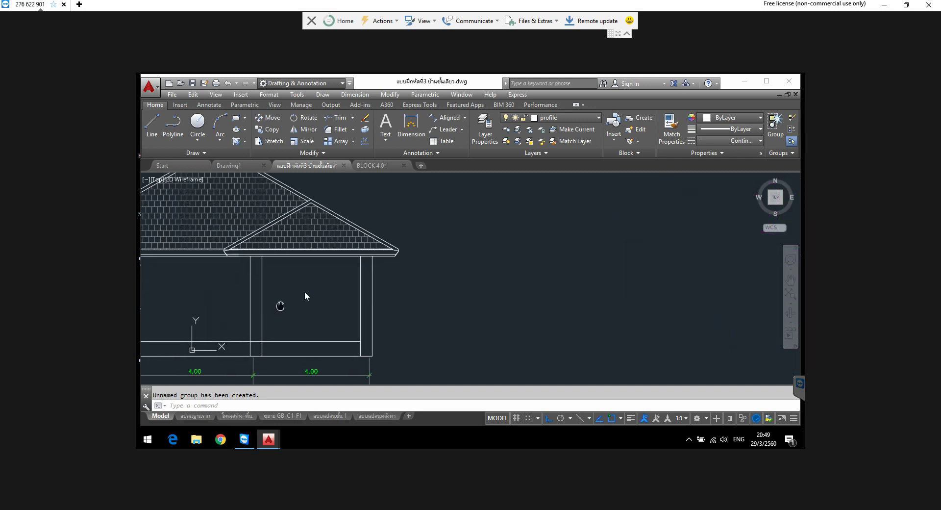
scroll(333, 290, "up", 2)
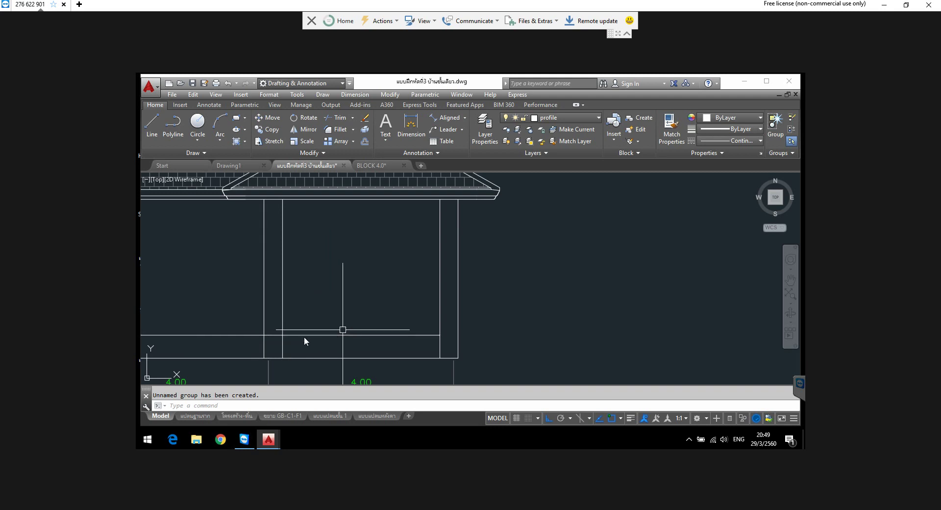
middle_click_drag(304, 336, 310, 345)
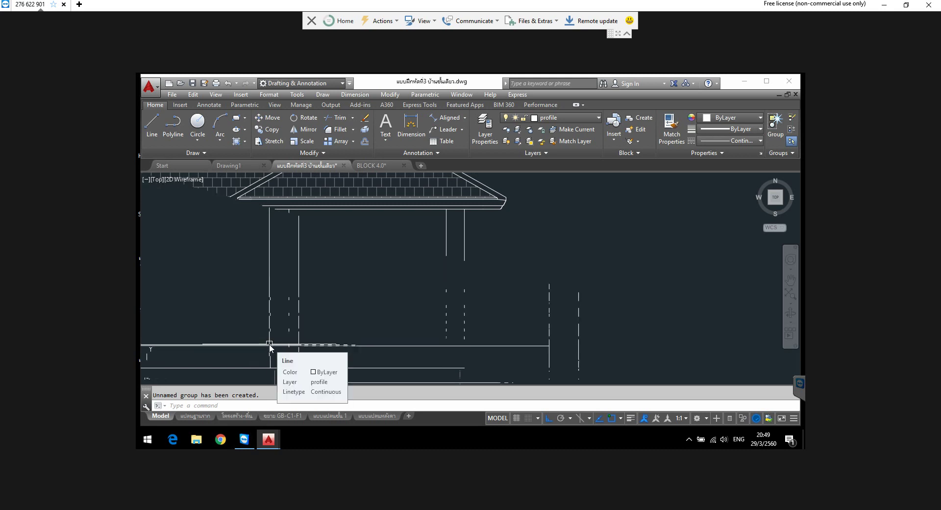
scroll(270, 345, "up", 4)
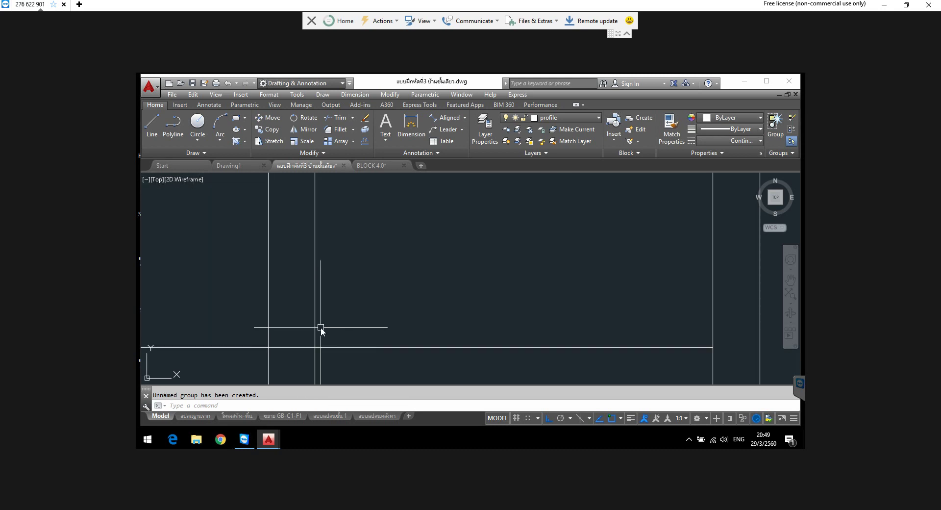
left_click(153, 125)
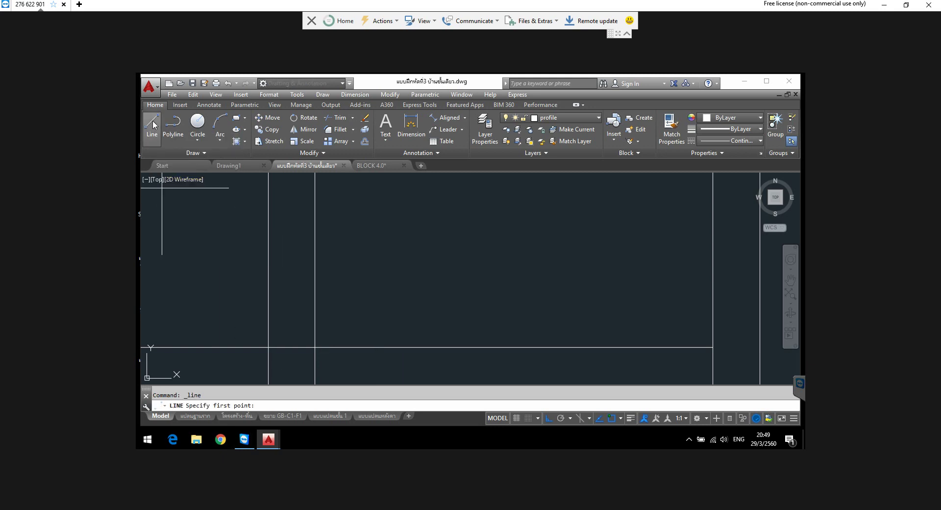
Step: Draw a short line at the base from the left post to the next post line
left_click(268, 348)
left_click(315, 346)
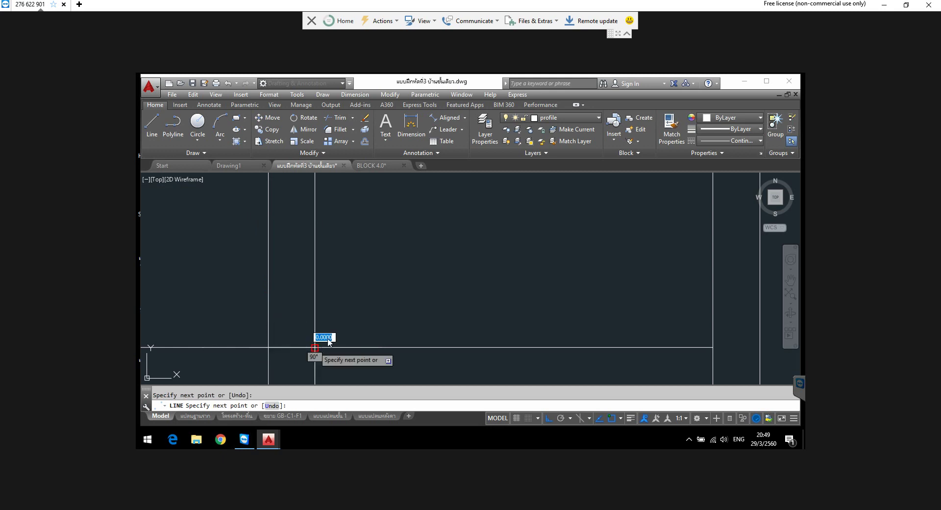
right_click(363, 297)
left_click(380, 300)
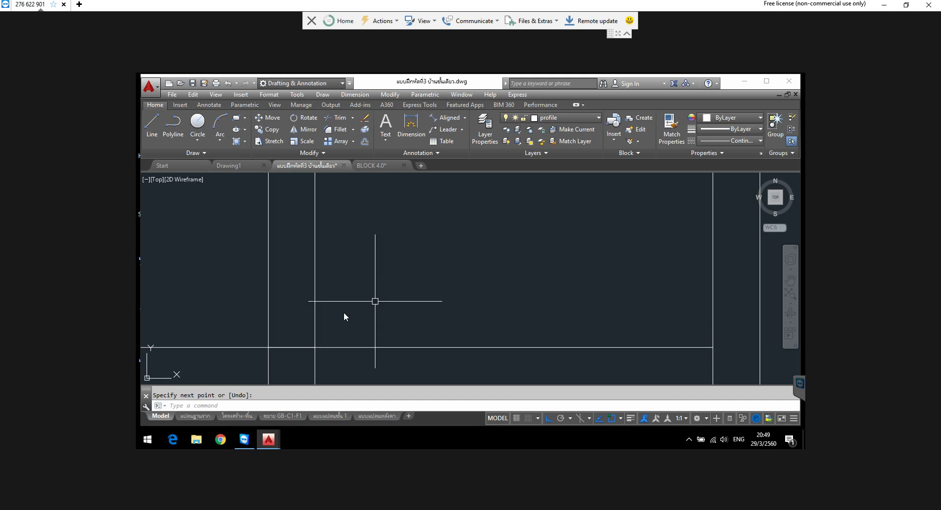
Step: Draw a 0.6 by 0.1 rectangle in the wall area using the Dimensions option
left_click(237, 119)
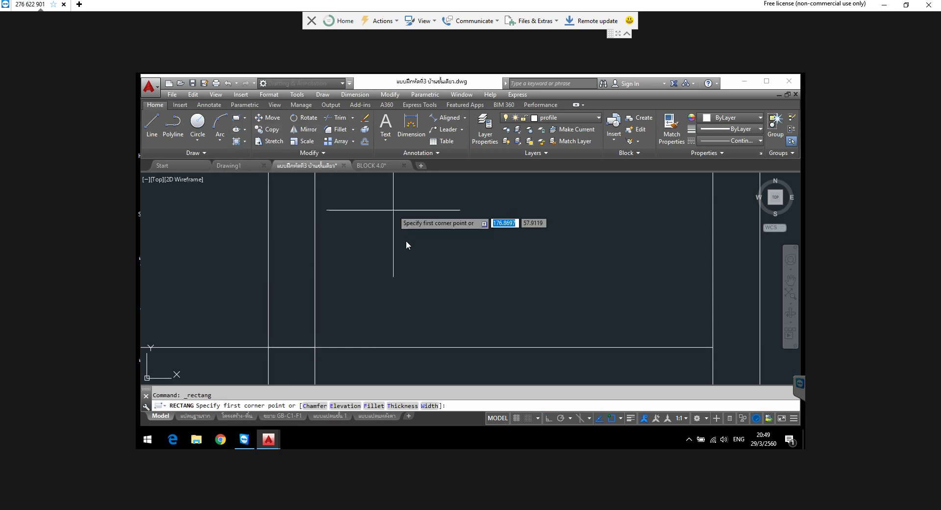
left_click(383, 257)
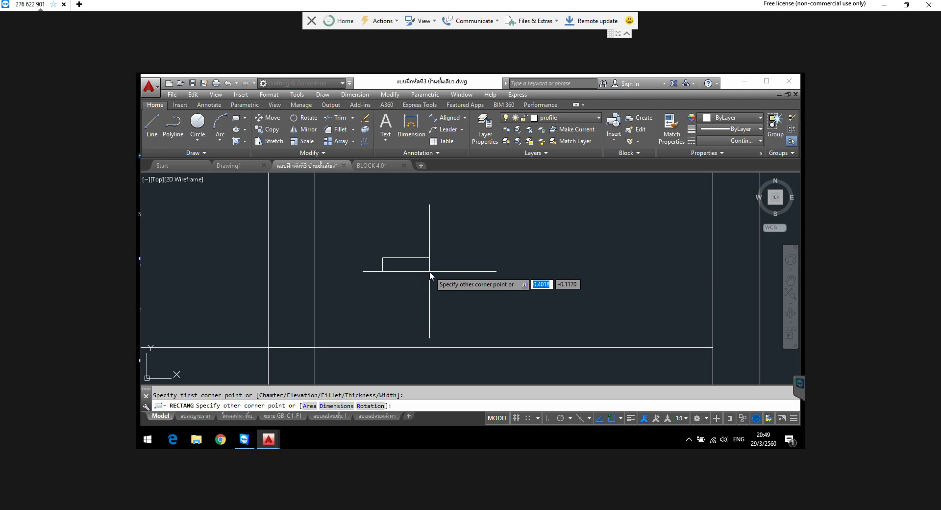
type("d")
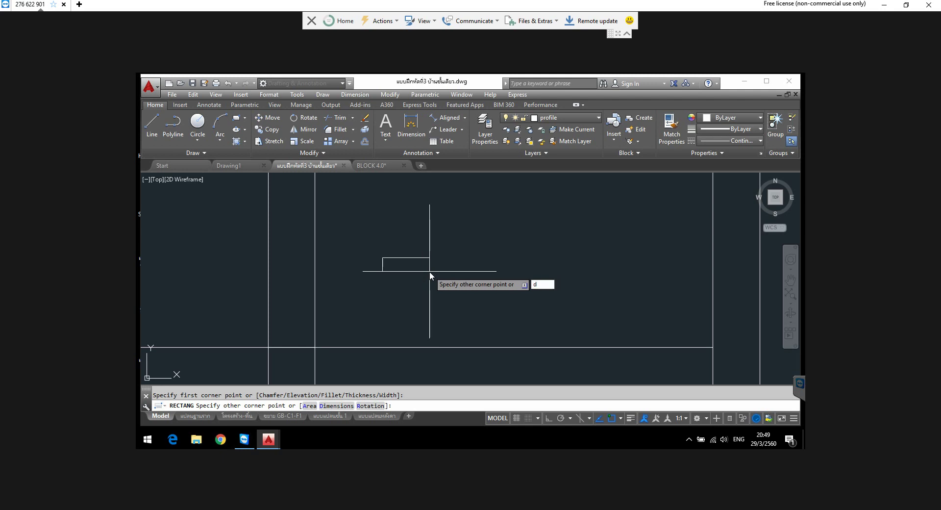
key("Return")
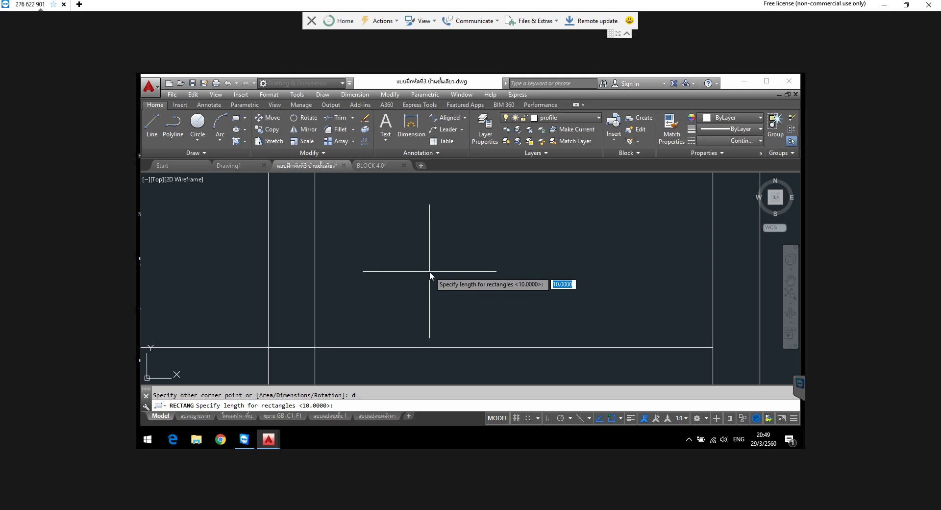
type(".6")
key("Return")
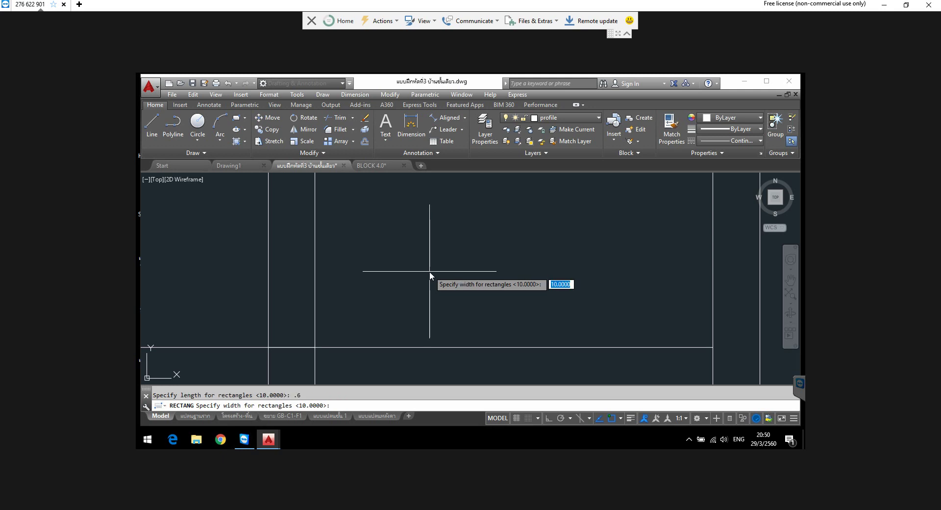
type(".1")
key("Return")
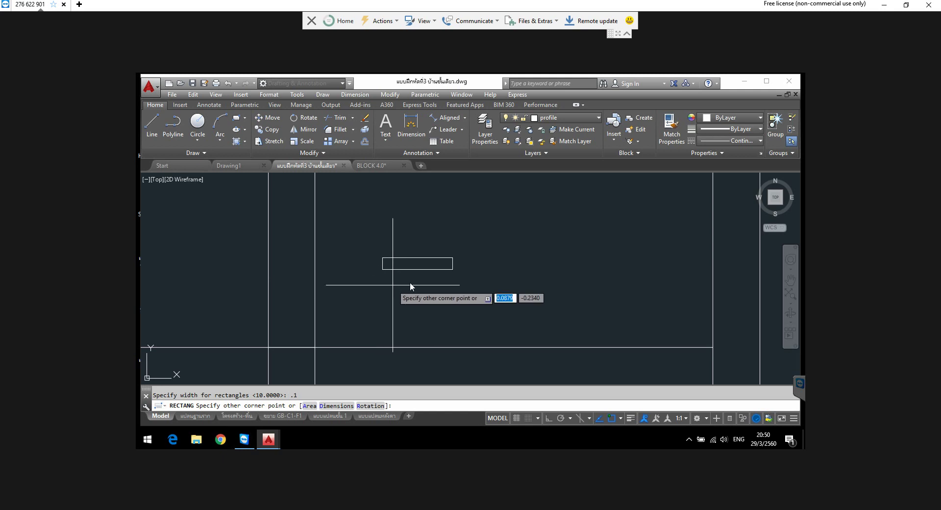
left_click(423, 279)
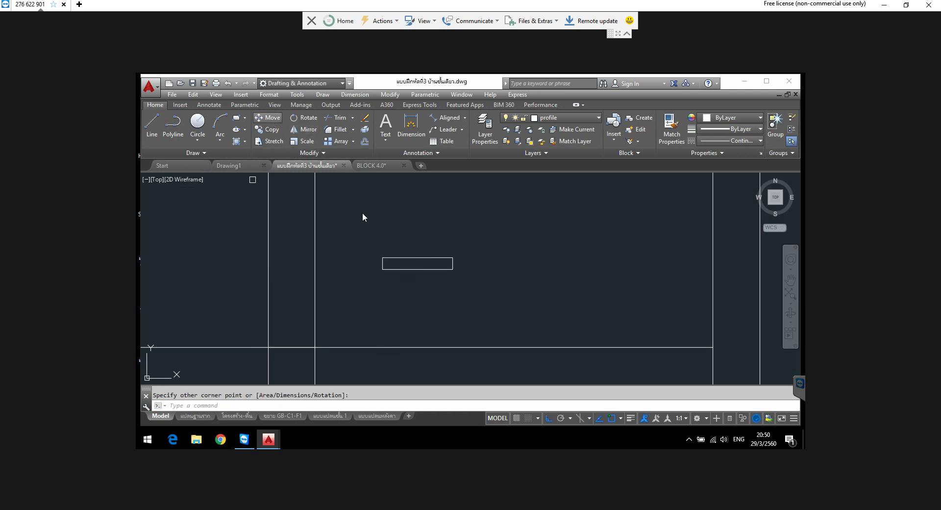
Step: Move the rectangle from its bottom-edge midpoint onto the post line's midpoint
left_click(413, 268)
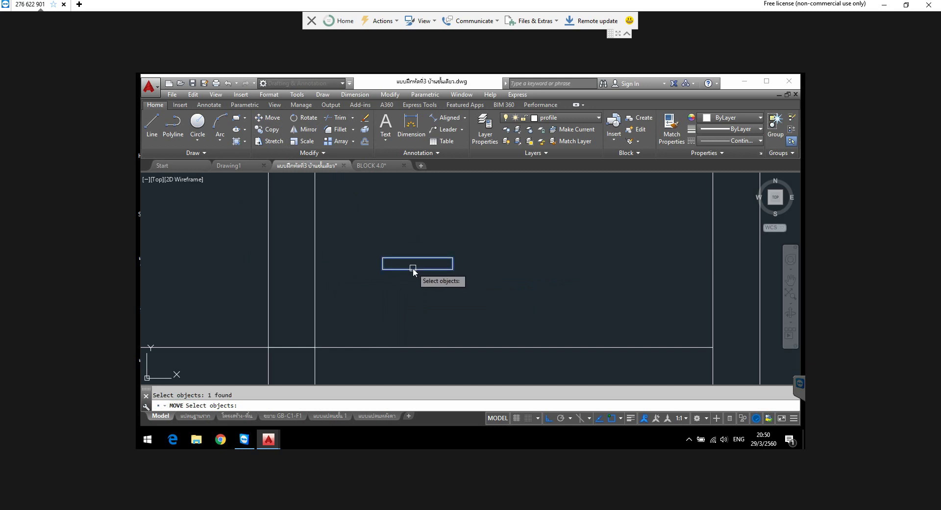
key("Return")
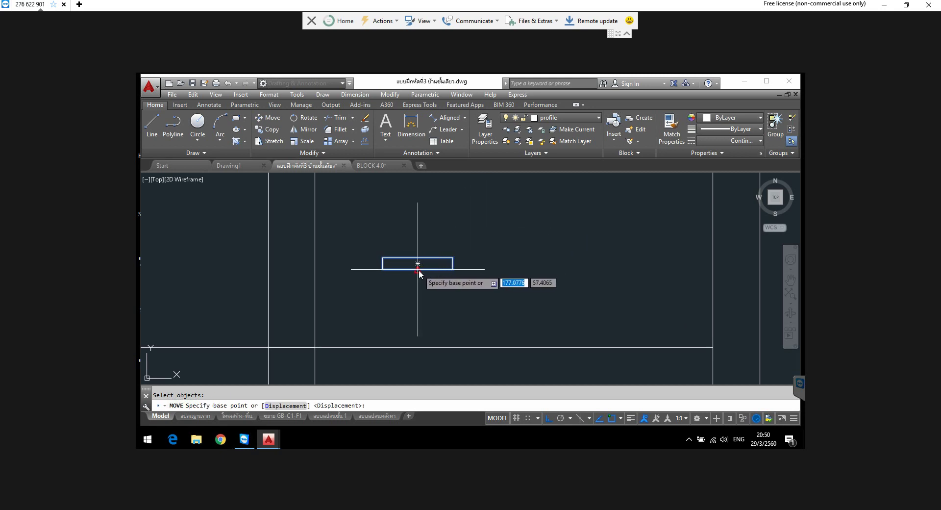
scroll(419, 274, "up", 4)
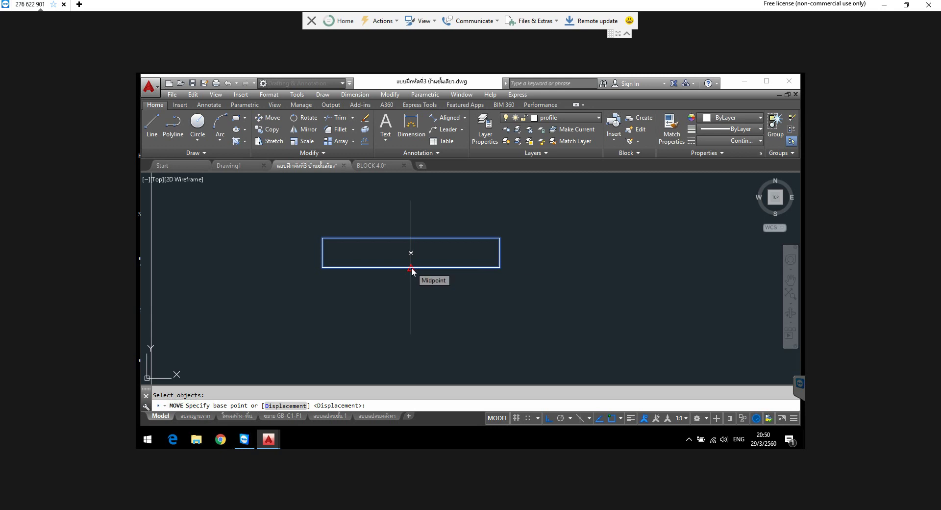
left_click(410, 267)
scroll(411, 269, "down", 3)
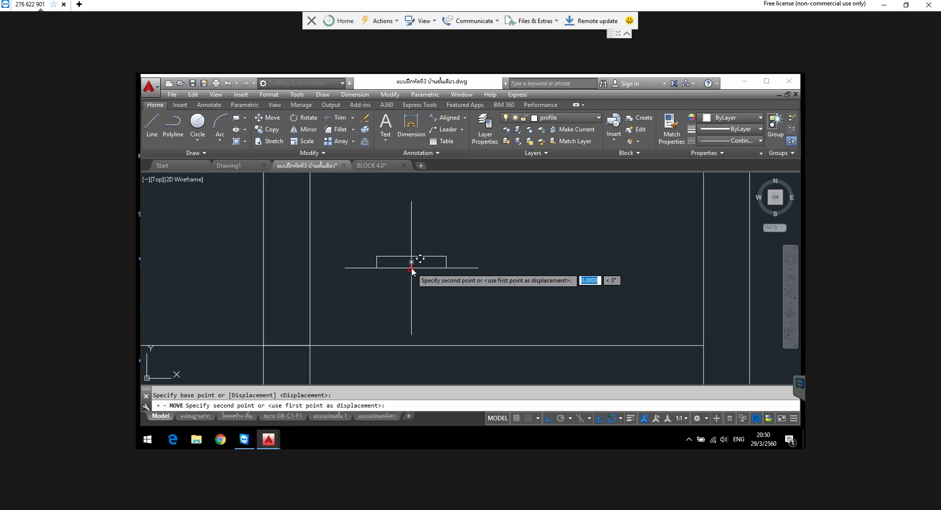
scroll(367, 294, "down", 1)
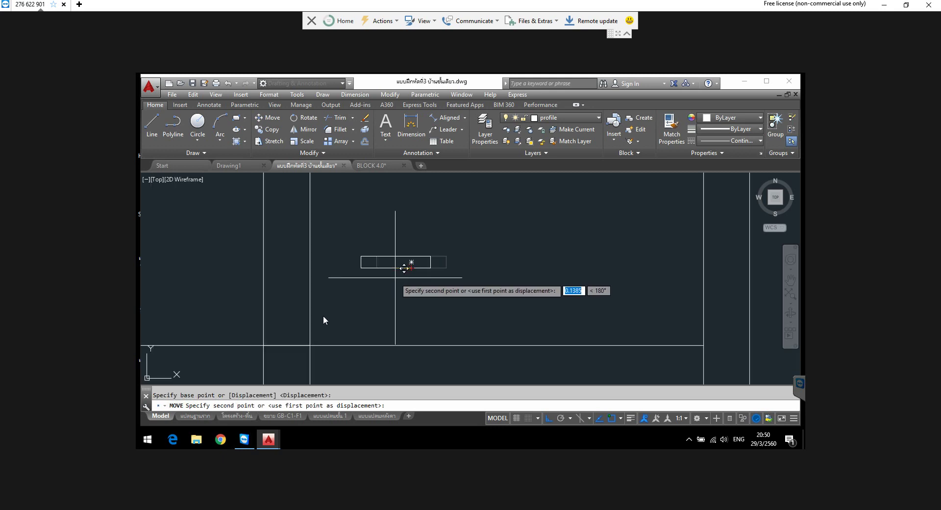
left_click(287, 347)
middle_click_drag(292, 334, 322, 297)
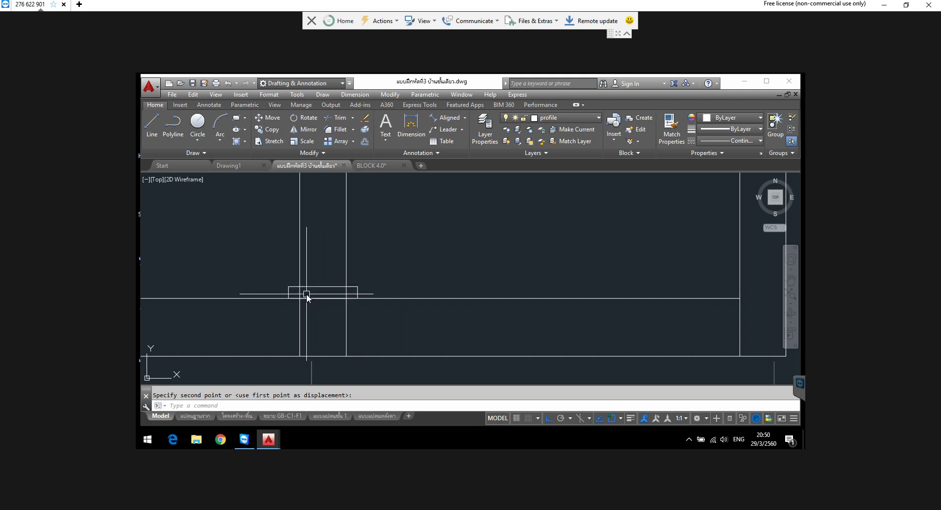
Step: Move the small rectangle 0.5 units upward
left_click(264, 130)
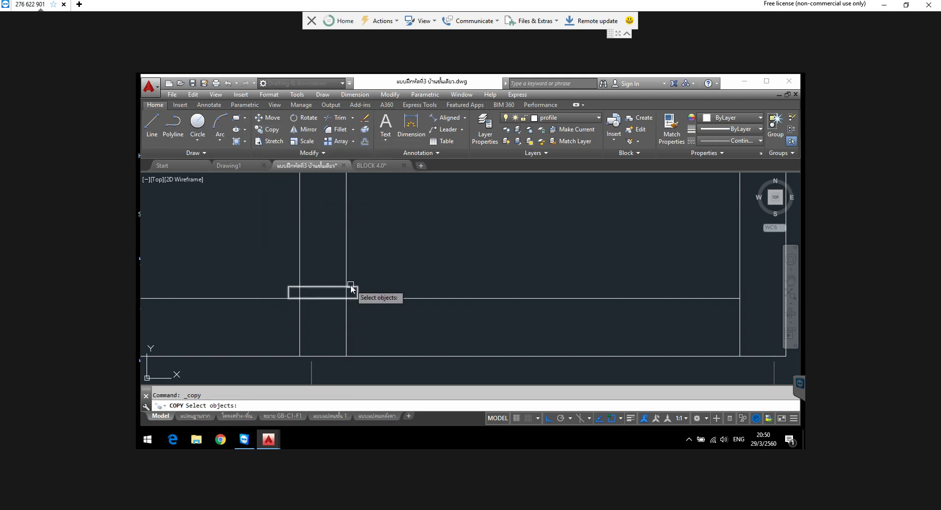
left_click(259, 118)
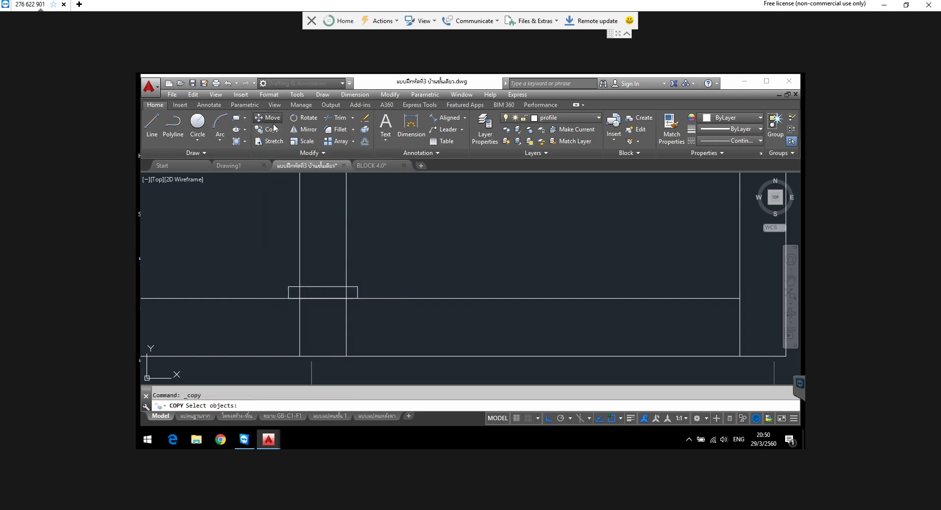
left_click(357, 290)
key("Return")
left_click(405, 276)
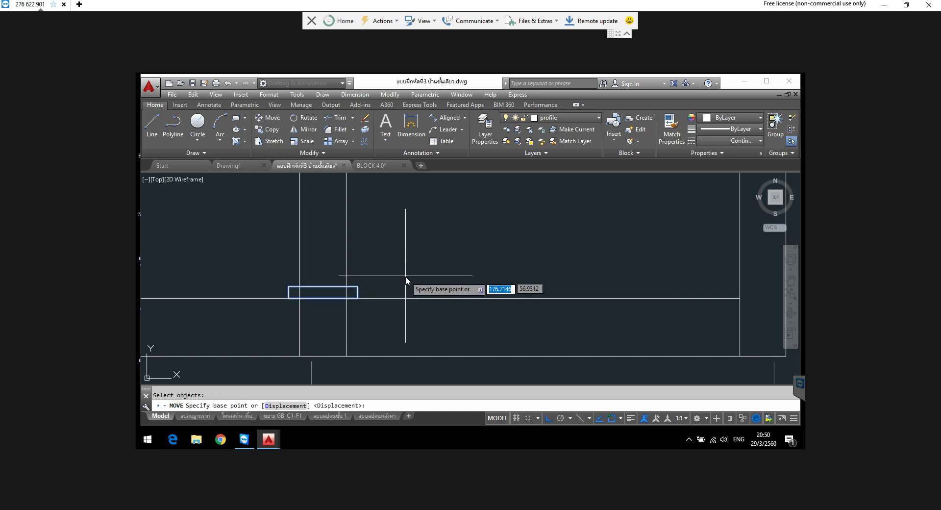
type(".5")
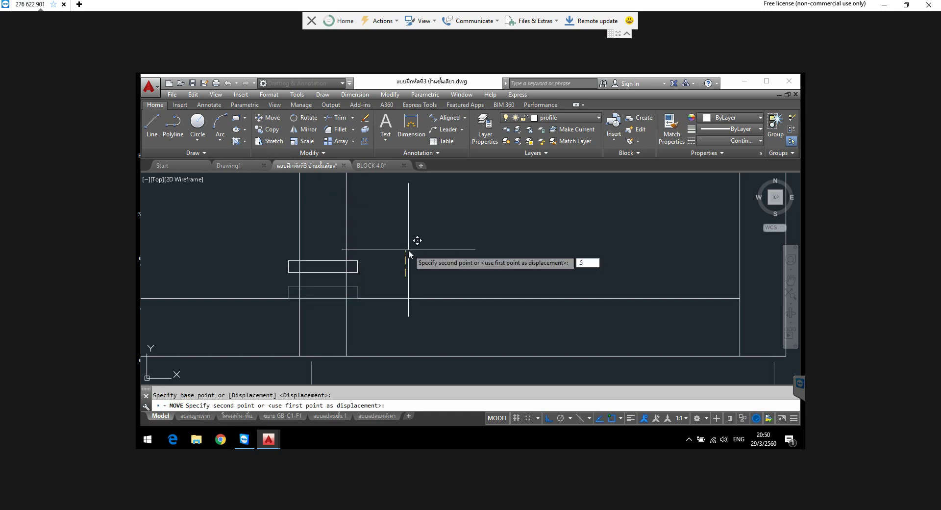
key("Return")
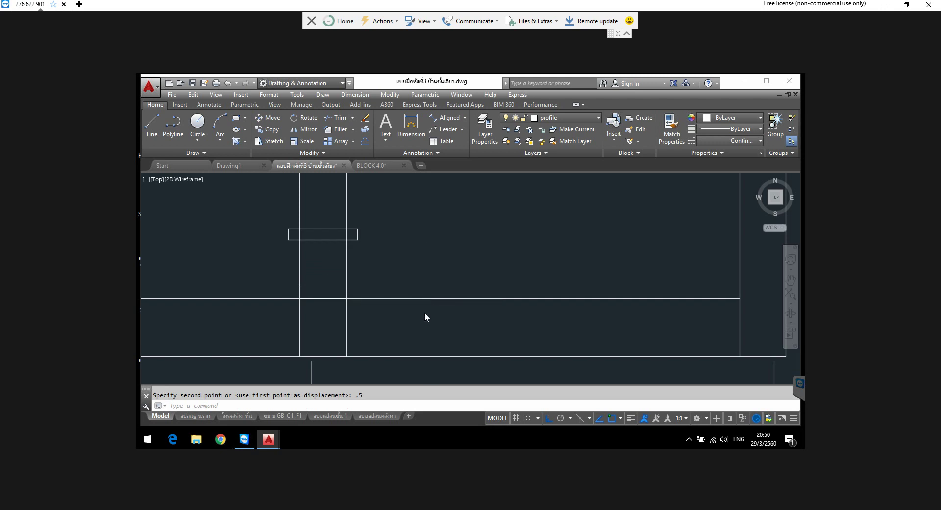
scroll(424, 313, "down", 4)
middle_click_drag(414, 287, 413, 306)
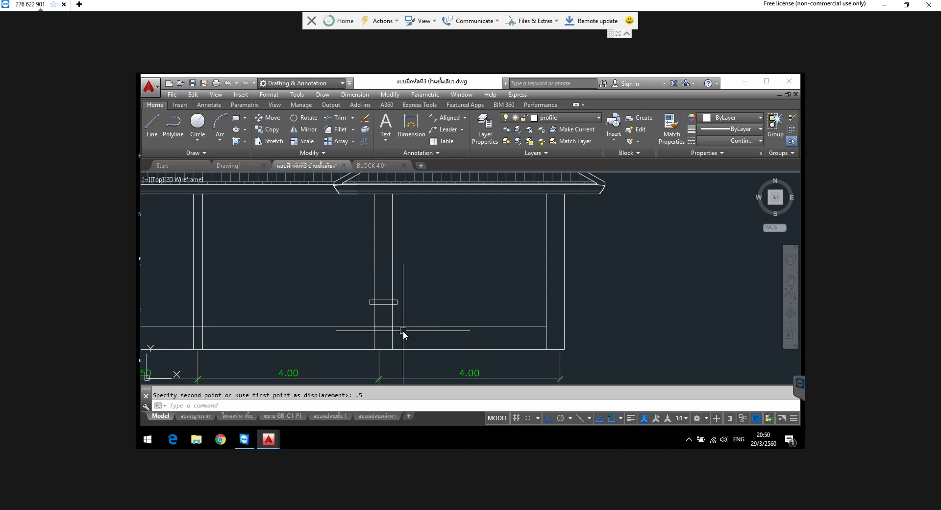
scroll(426, 321, "down", 2)
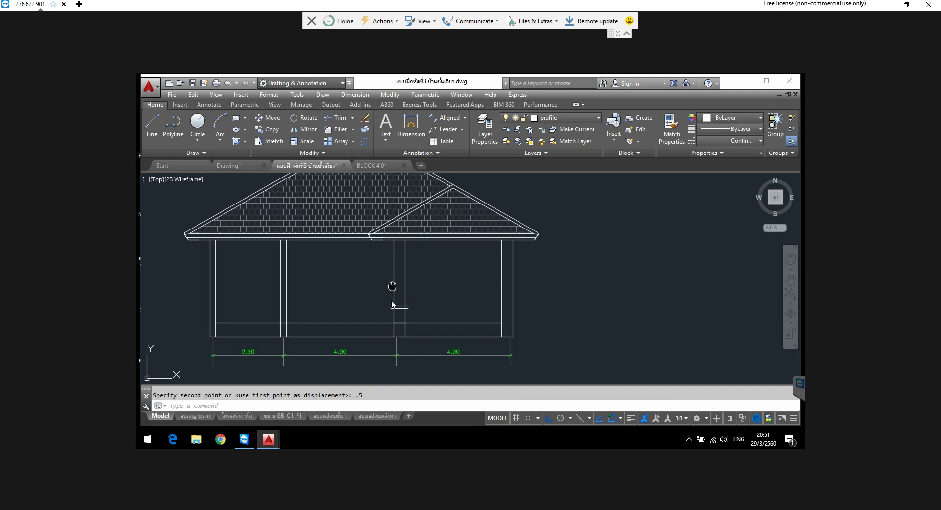
middle_click_drag(393, 293, 390, 310)
key("Return")
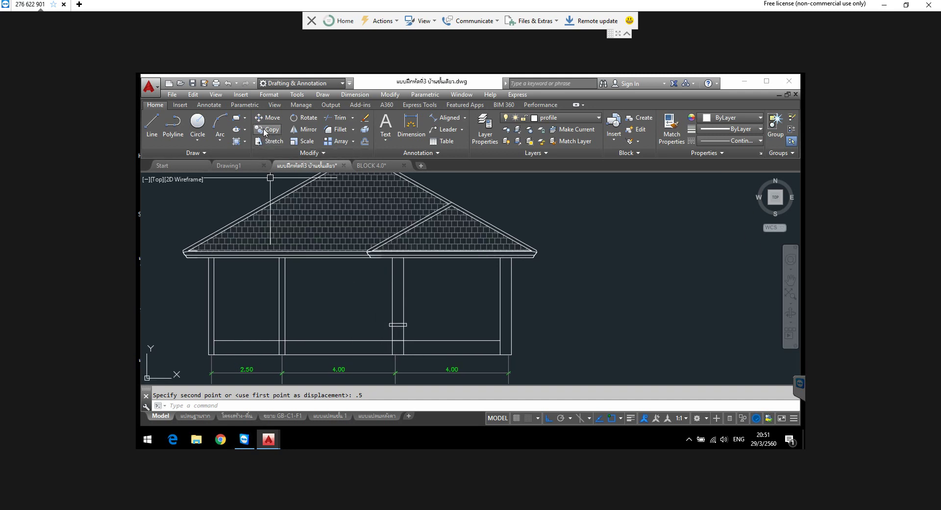
Step: Copy the thin rectangle 1.8 units straight up the middle post
left_click(269, 129)
scroll(401, 328, "up", 2)
scroll(401, 328, "up", 1)
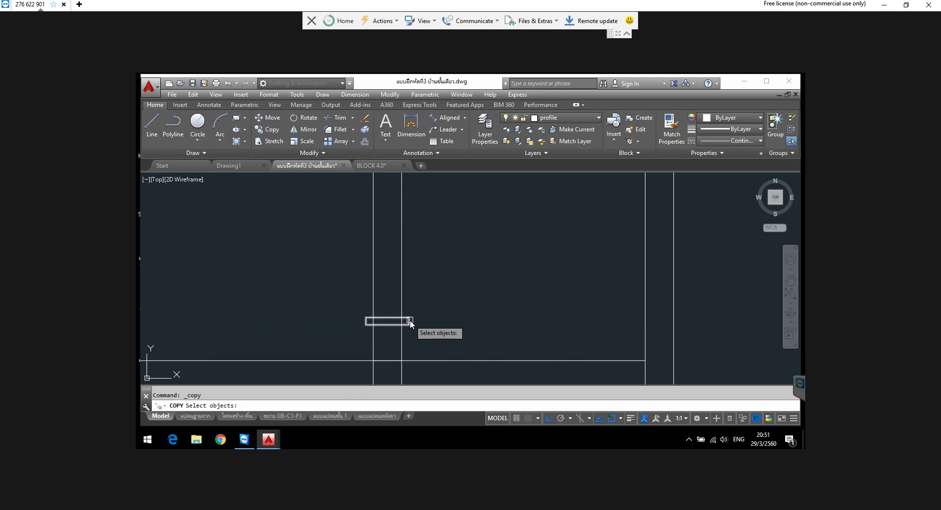
left_click(410, 319)
key("Return")
left_click(469, 315)
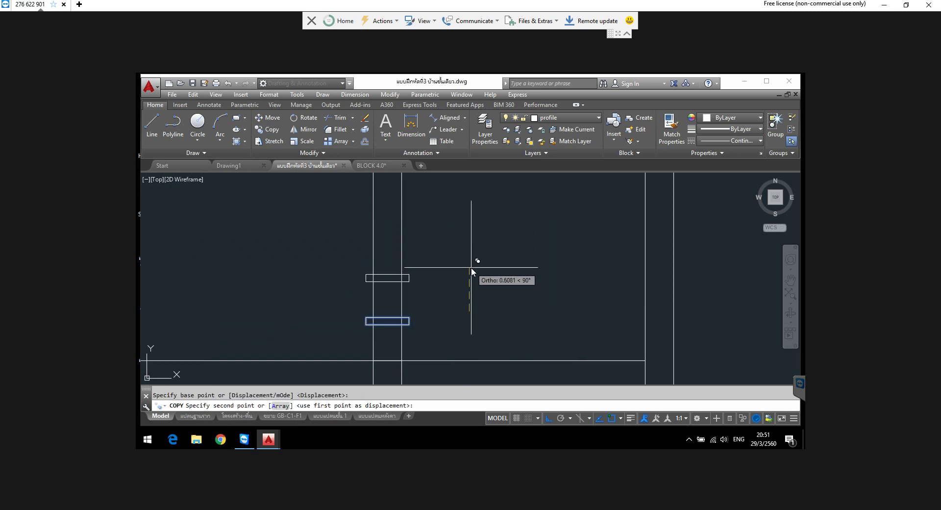
type("1.8")
key("Return")
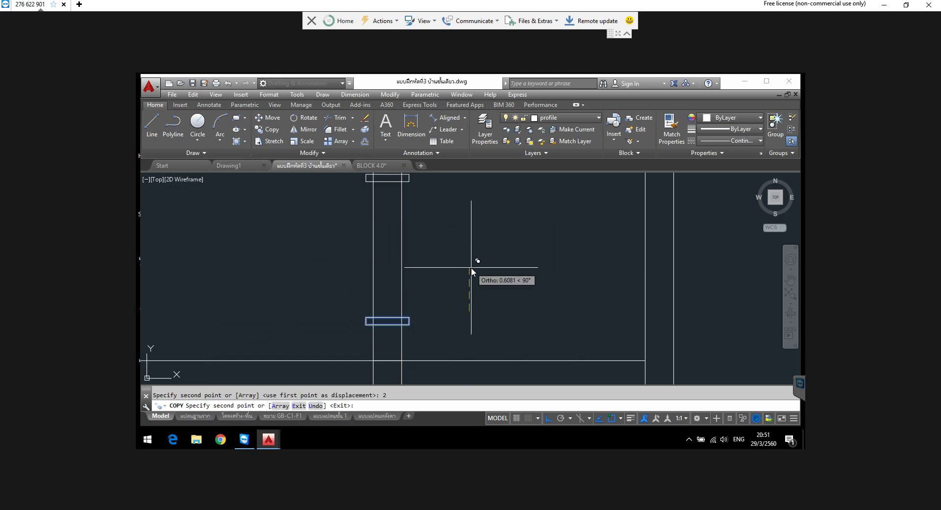
middle_click_drag(472, 271, 463, 318)
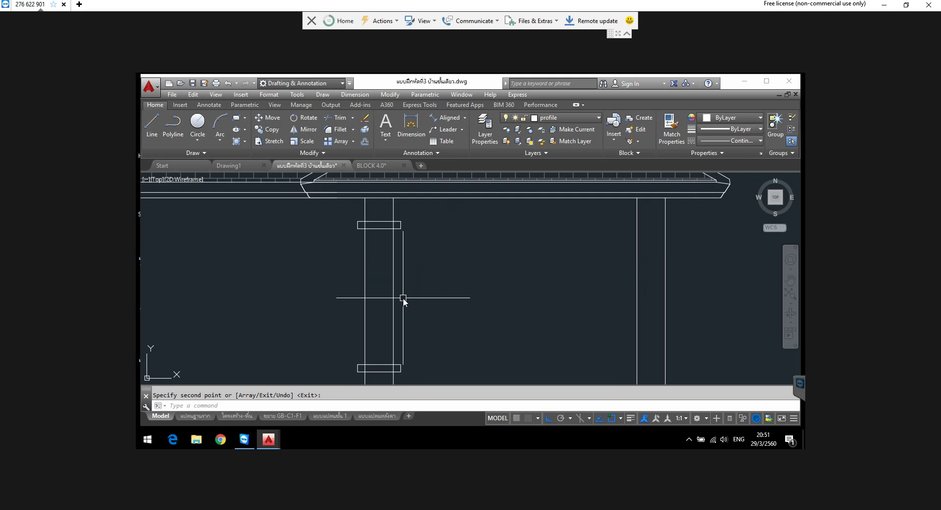
middle_click_drag(390, 315, 395, 298)
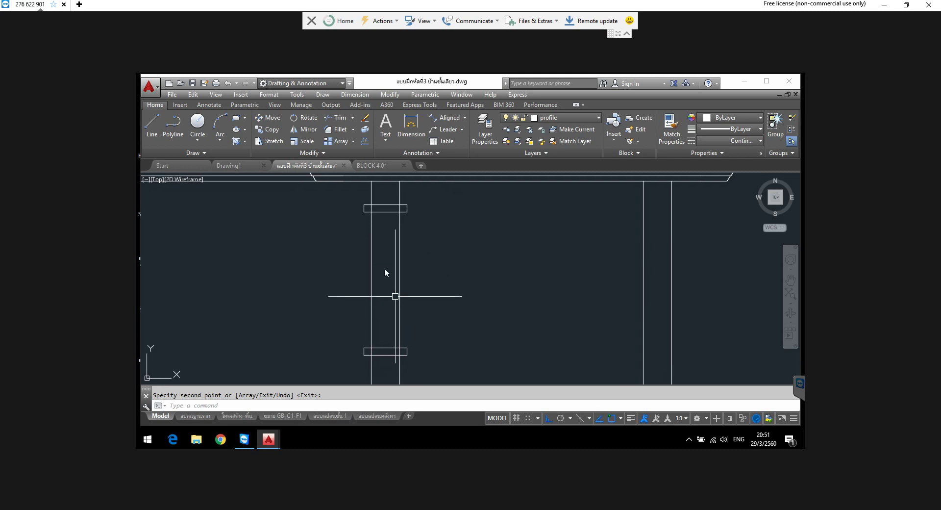
scroll(392, 294, "down", 2)
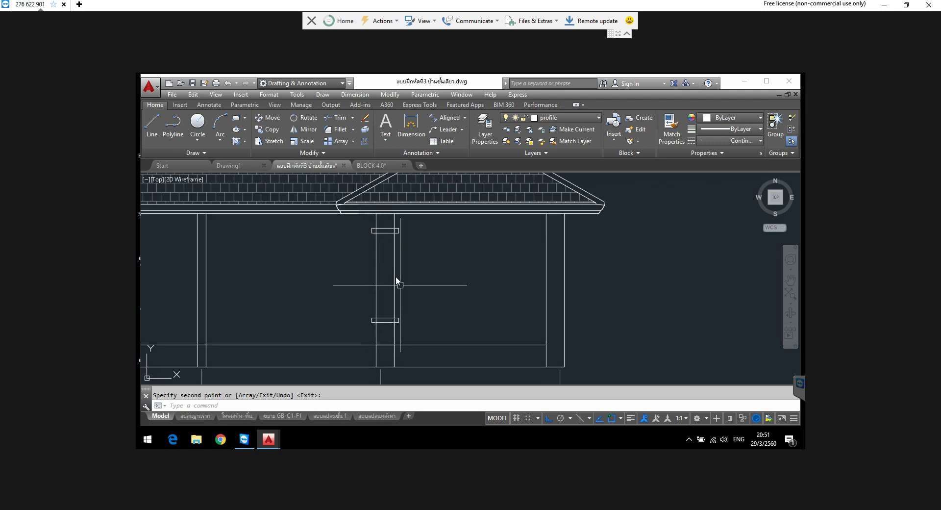
Step: Copy both rectangles from the middle post's bottom endpoint onto the right post
left_click(269, 129)
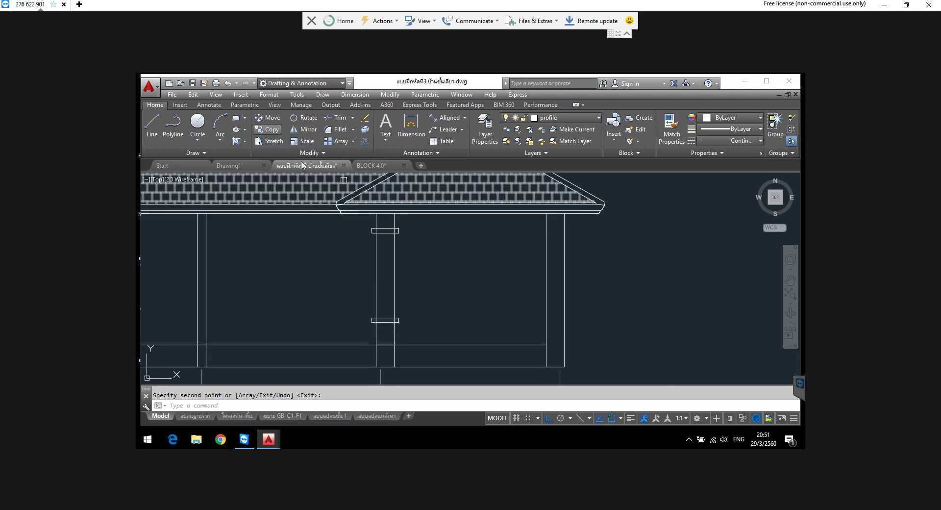
left_click(352, 221)
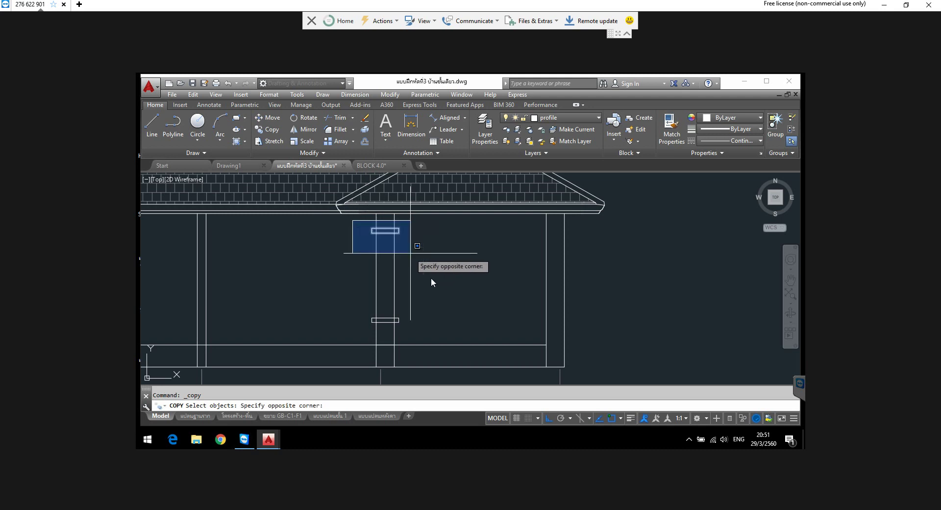
left_click(437, 338)
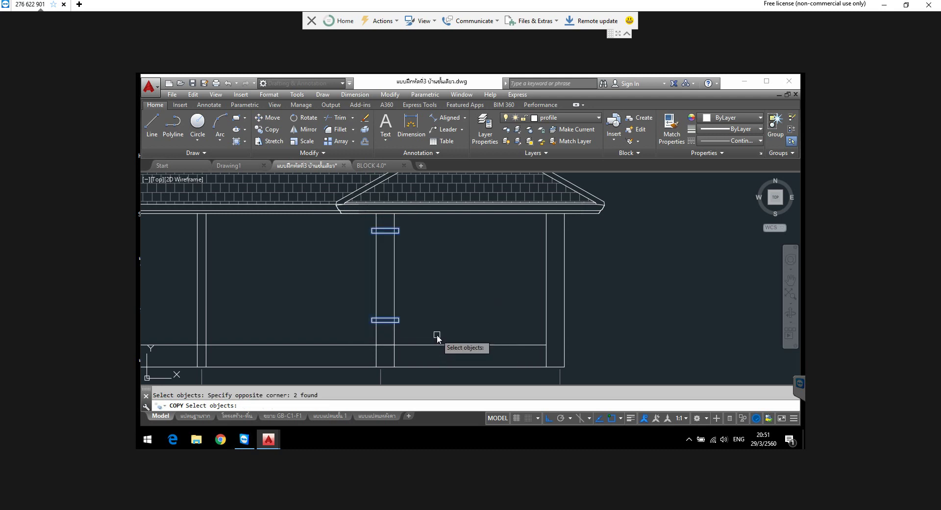
key("Return")
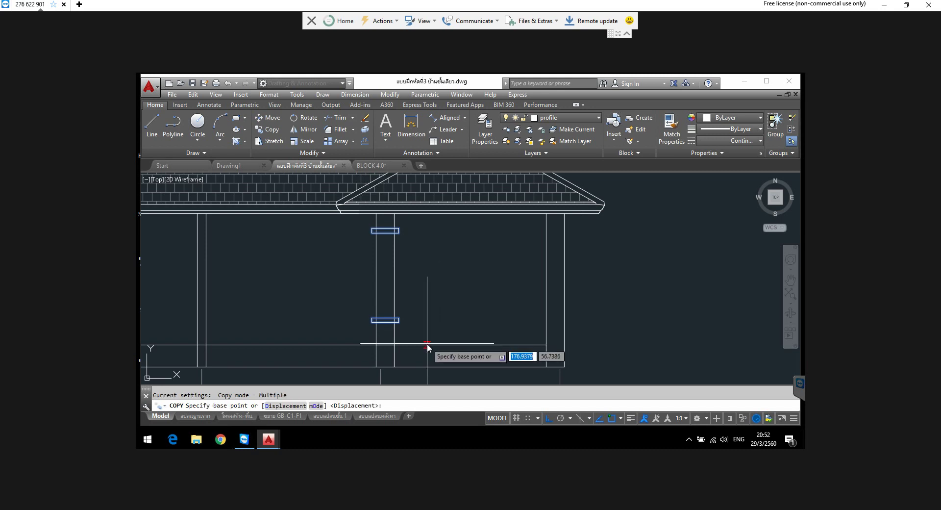
scroll(407, 345, "up", 2)
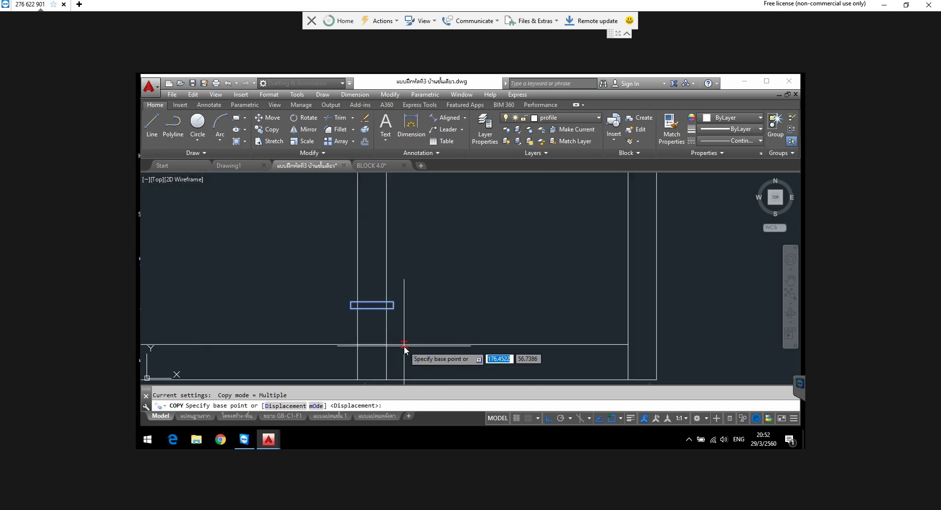
left_click(358, 345)
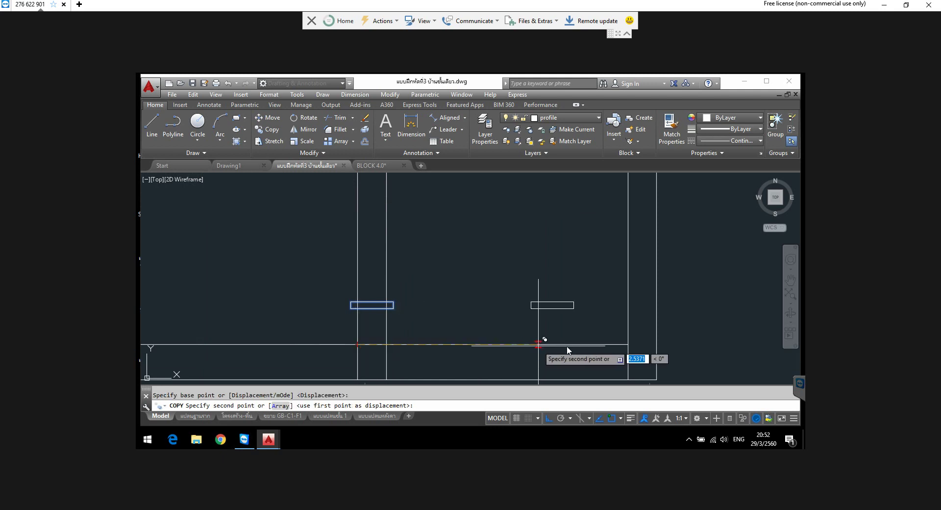
left_click(625, 345)
key("Escape")
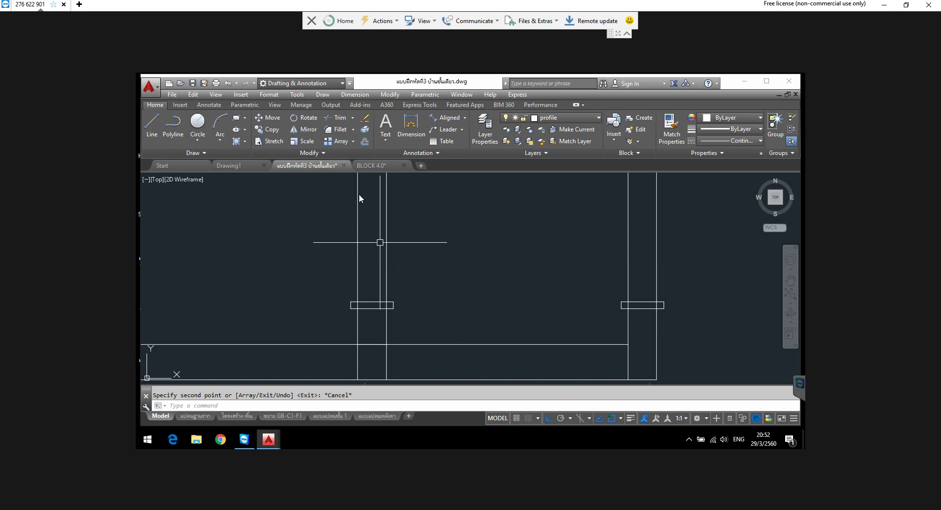
Step: Start TRIM with all edges as boundaries and cut the column lines in the lower bracket
left_click(331, 117)
key("Return")
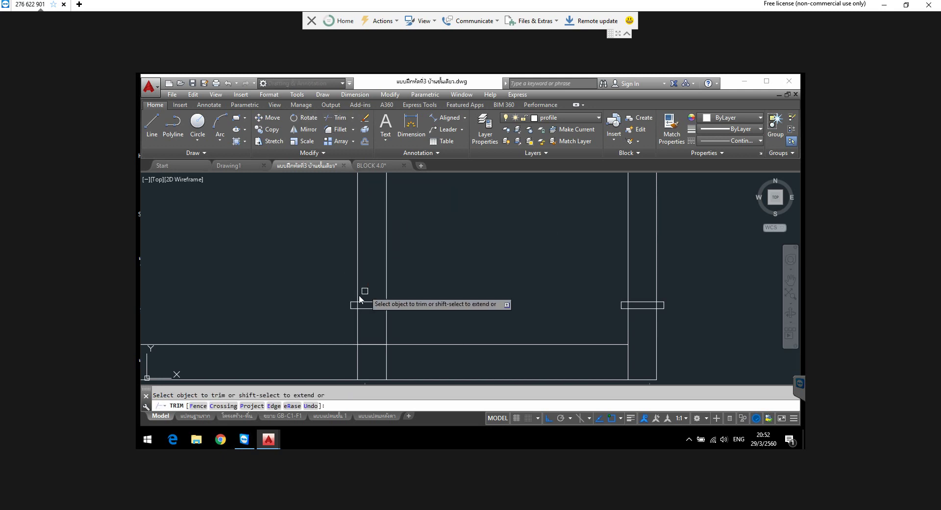
scroll(364, 300, "up", 6)
left_click(430, 335)
left_click(471, 336)
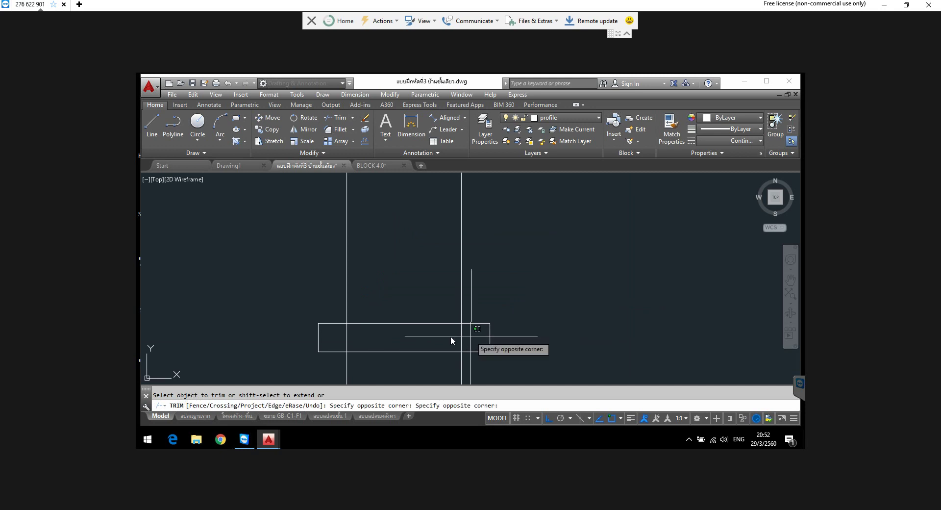
left_click(343, 336)
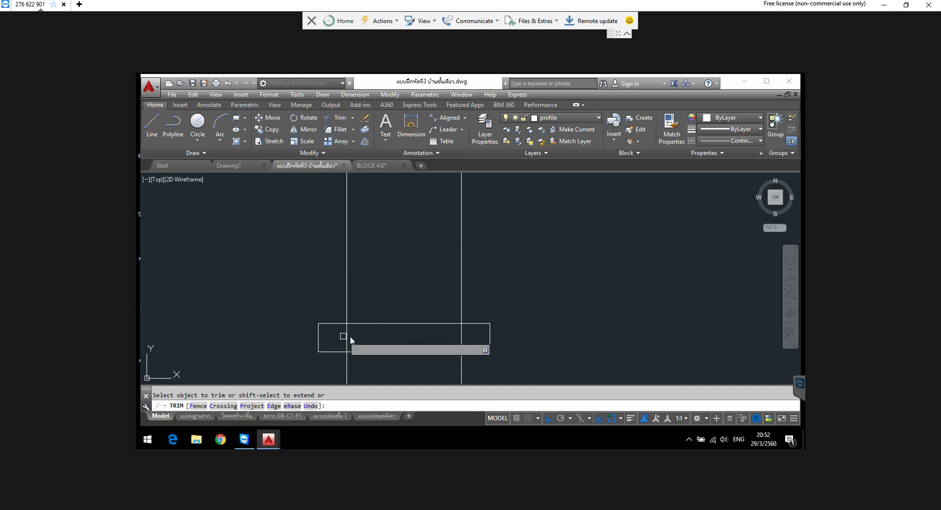
left_click(471, 332)
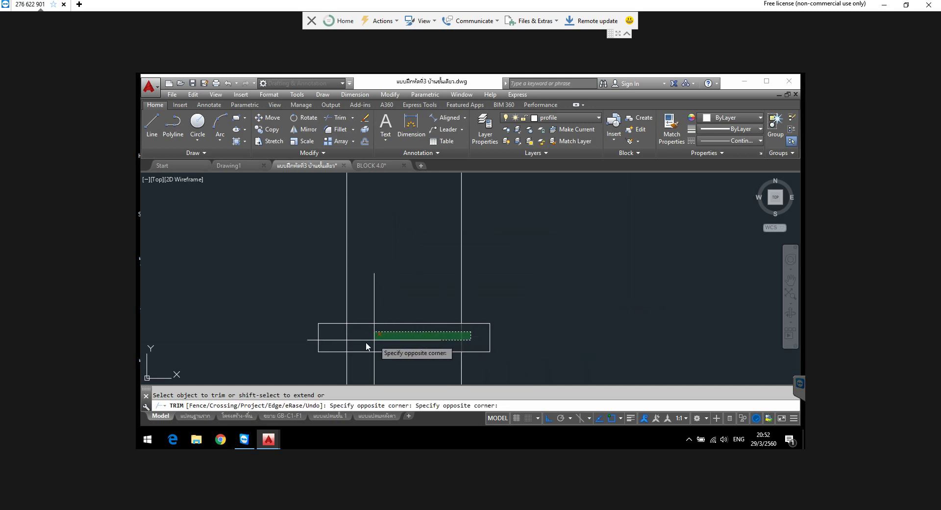
left_click(339, 347)
scroll(368, 344, "down", 5)
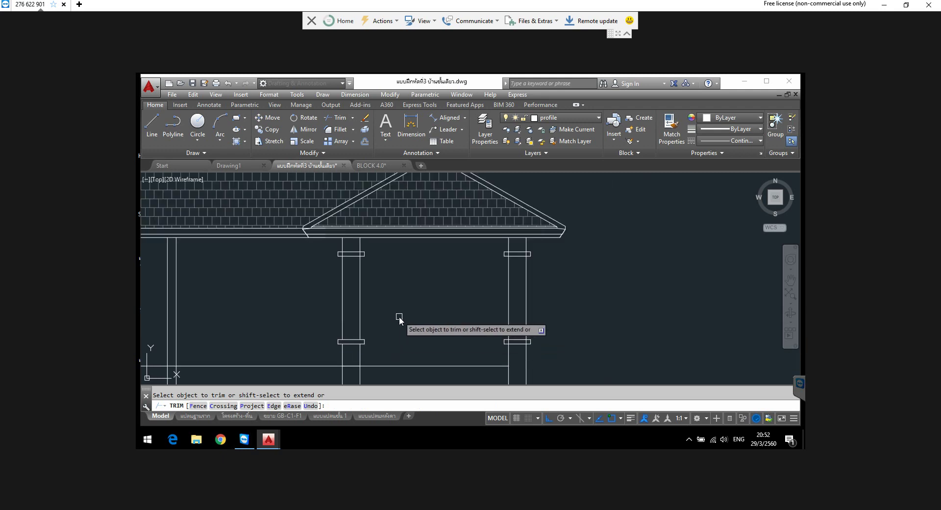
scroll(348, 250, "up", 5)
scroll(333, 290, "up", 2)
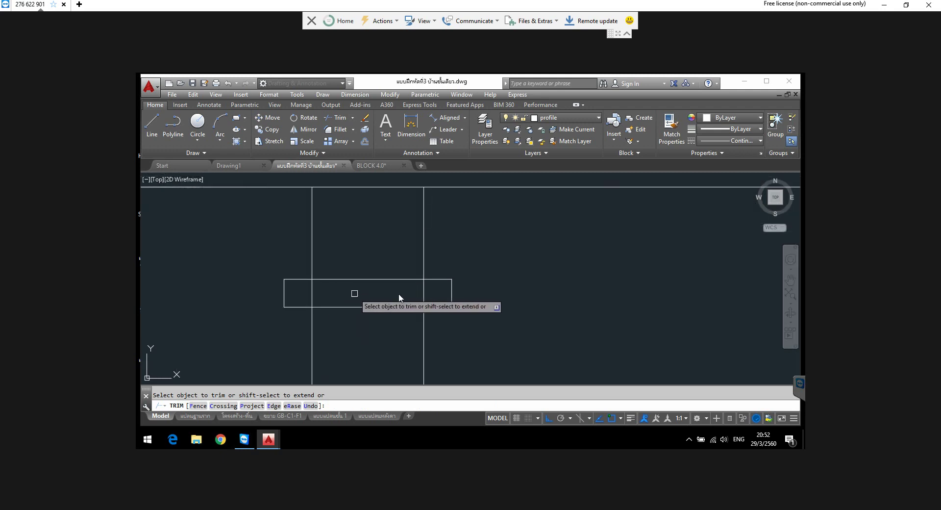
Step: Trim the column lines inside the next two bracket rectangles
left_click(434, 288)
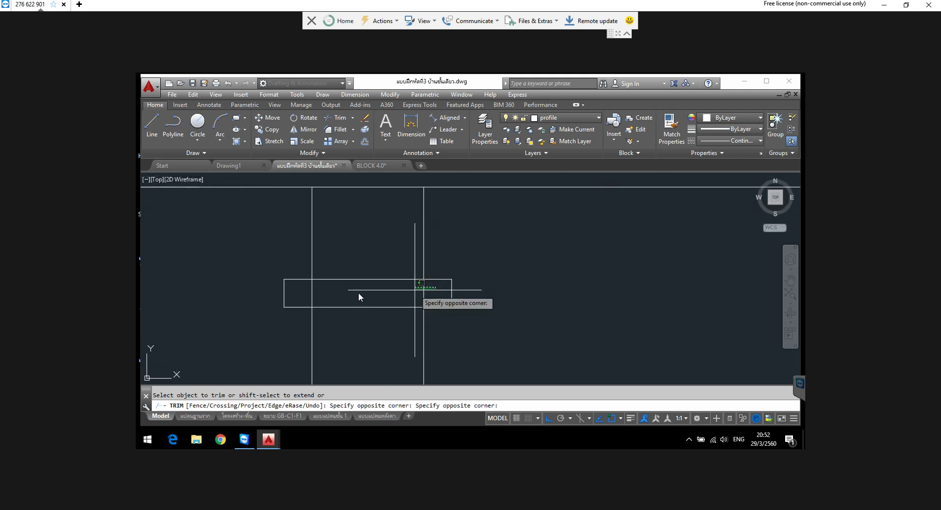
left_click(304, 297)
scroll(305, 297, "down", 5)
scroll(482, 279, "up", 4)
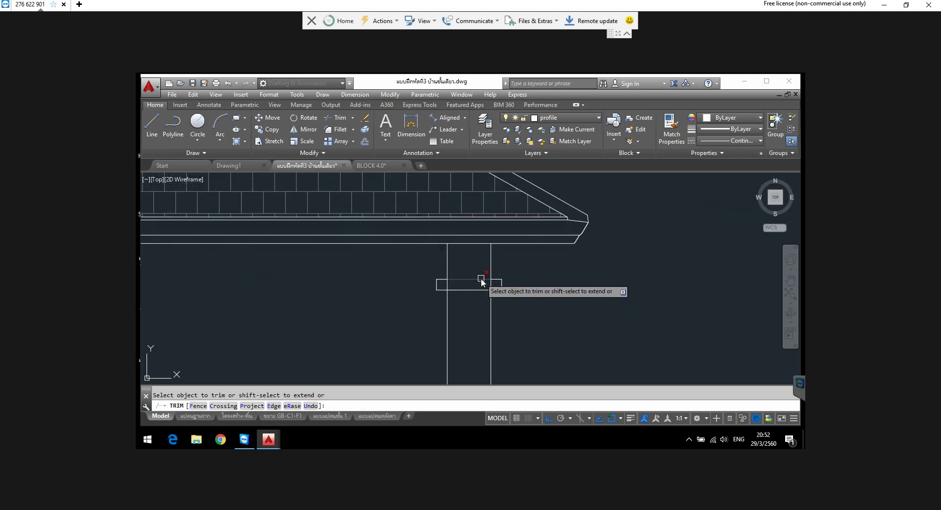
scroll(471, 283, "up", 1)
scroll(469, 286, "up", 2)
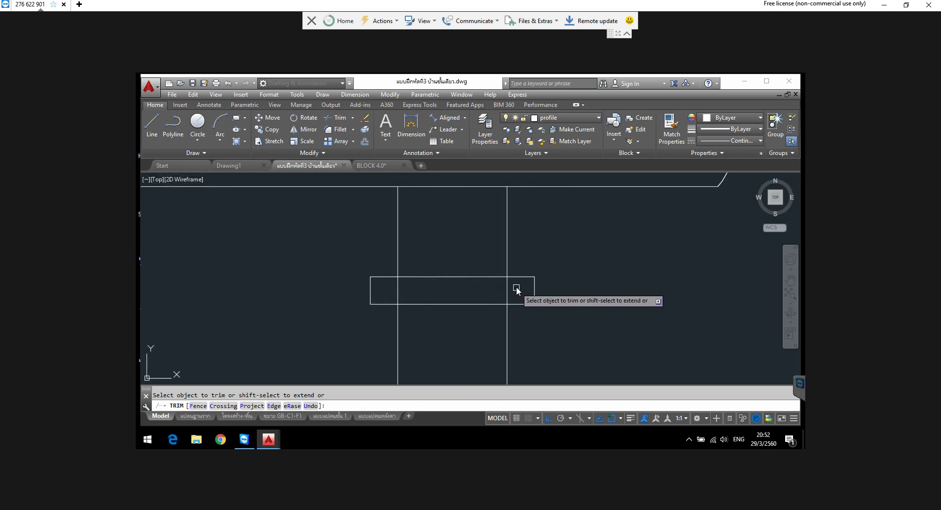
left_click(518, 279)
left_click(395, 292)
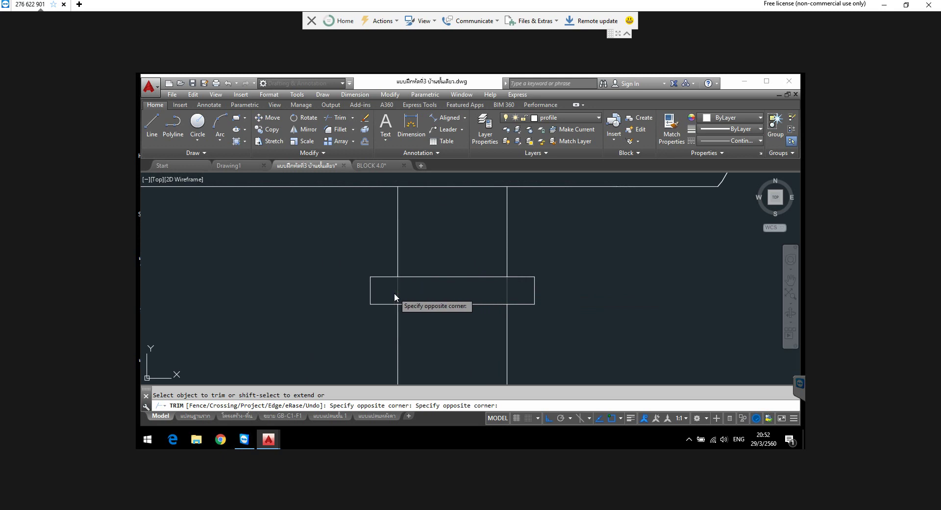
scroll(472, 266, "down", 3)
scroll(465, 284, "down", 2)
scroll(468, 294, "down", 2)
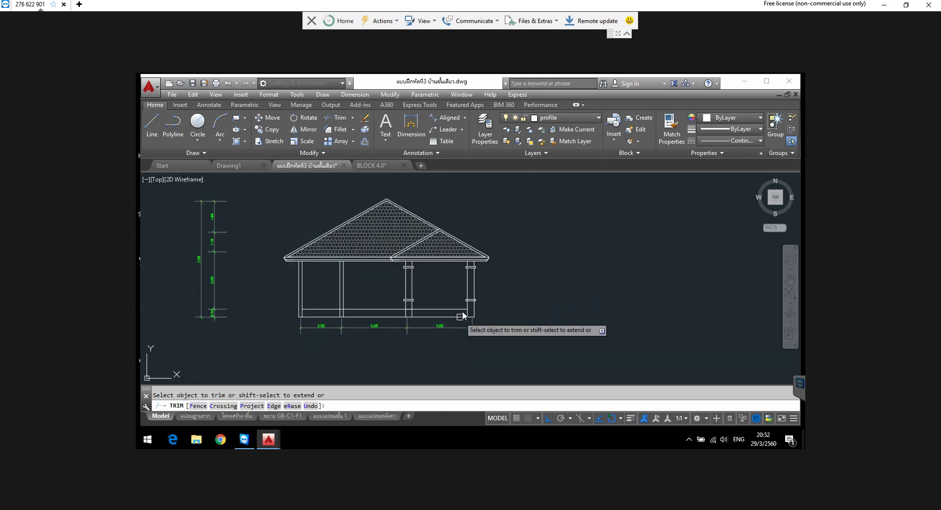
scroll(475, 302, "up", 5)
scroll(448, 289, "up", 4)
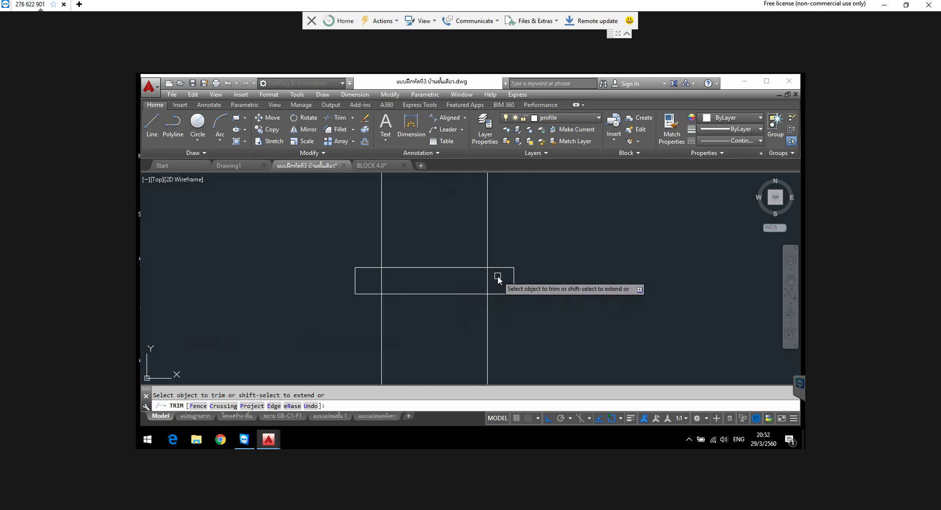
Step: Trim the column lines in another bracket and pan to the next column
left_click(498, 276)
left_click(374, 284)
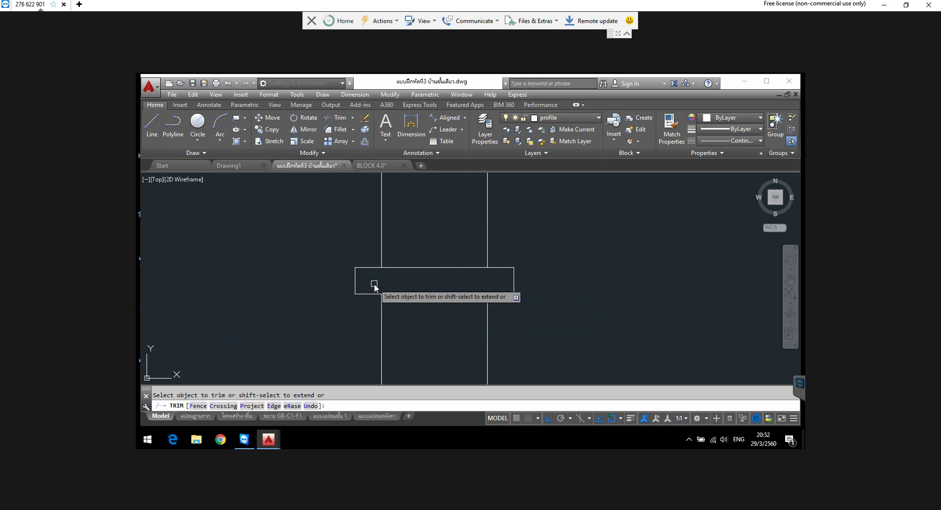
scroll(414, 267, "down", 4)
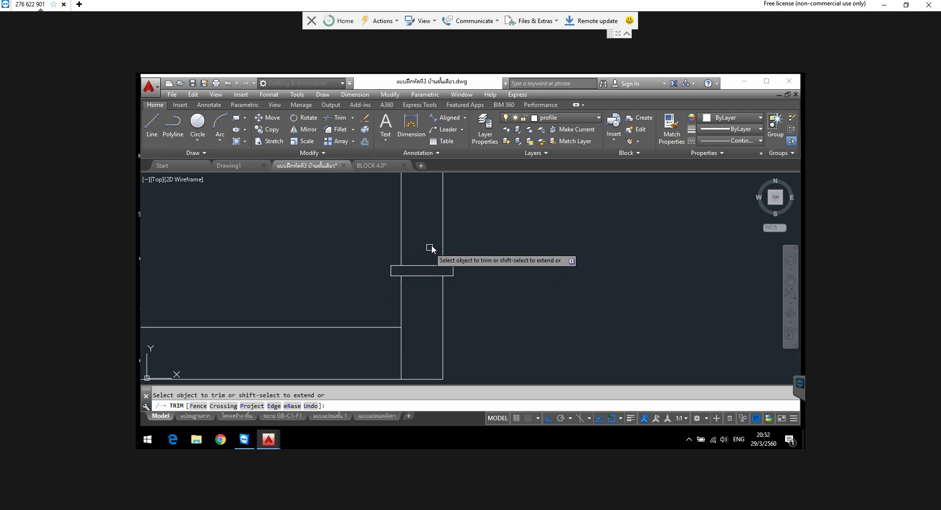
scroll(427, 252, "down", 2)
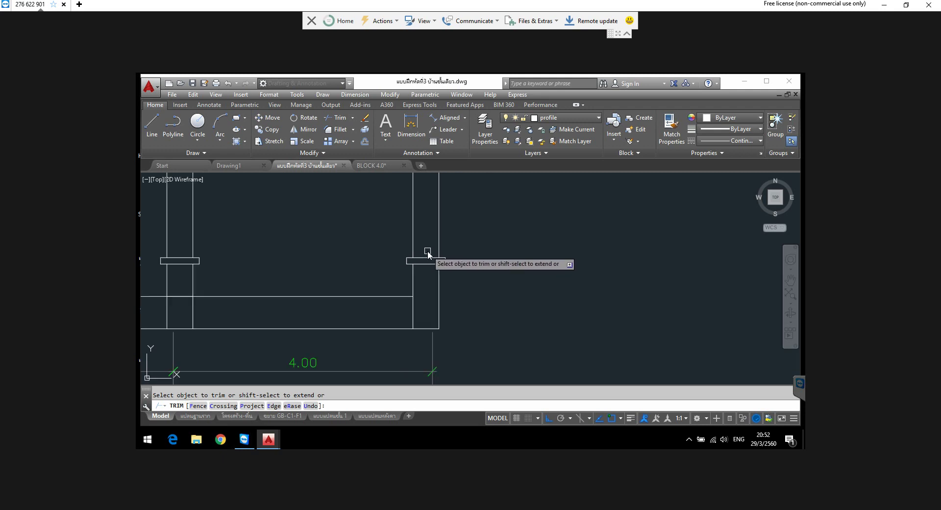
scroll(428, 251, "down", 2)
middle_click_drag(395, 262, 453, 315)
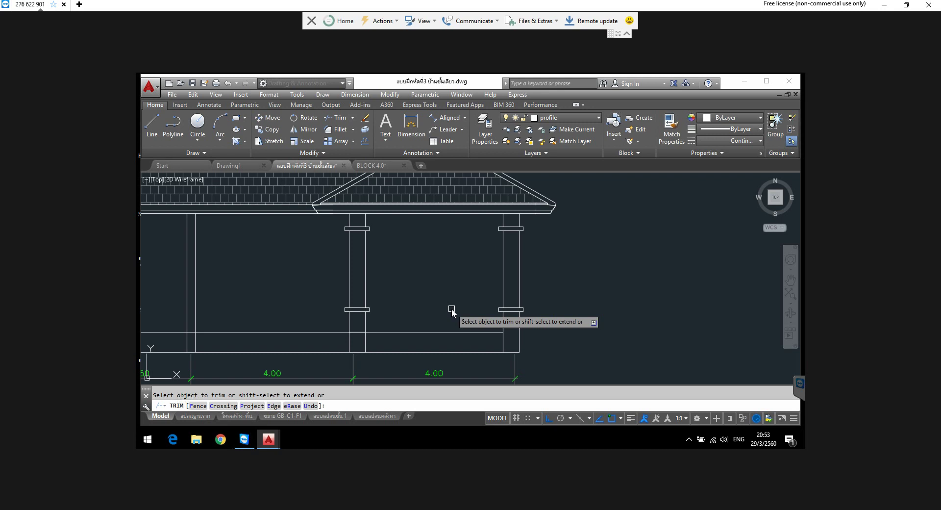
key("Escape")
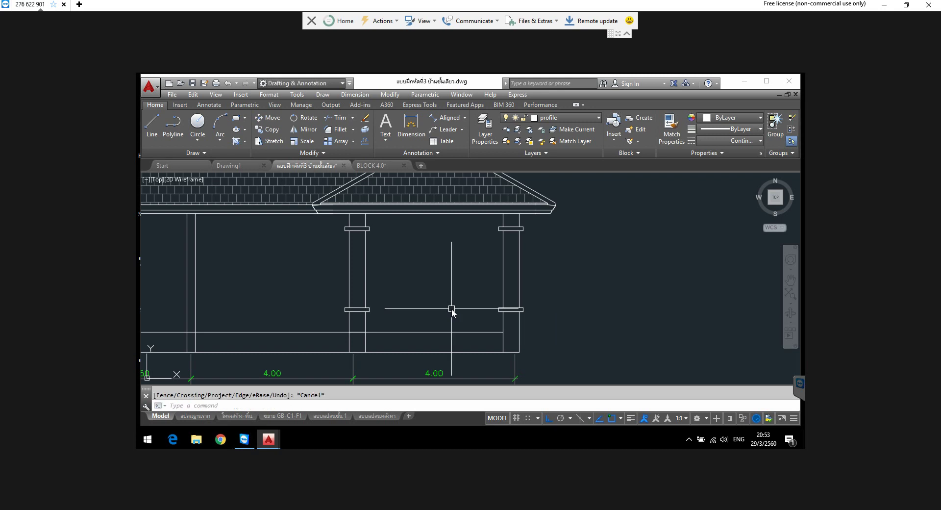
scroll(443, 294, "down", 4)
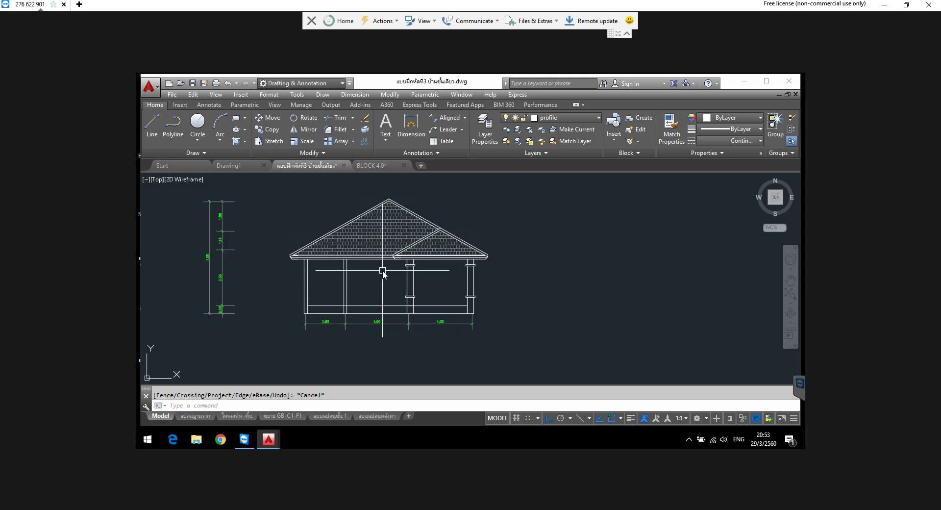
scroll(384, 271, "up", 2)
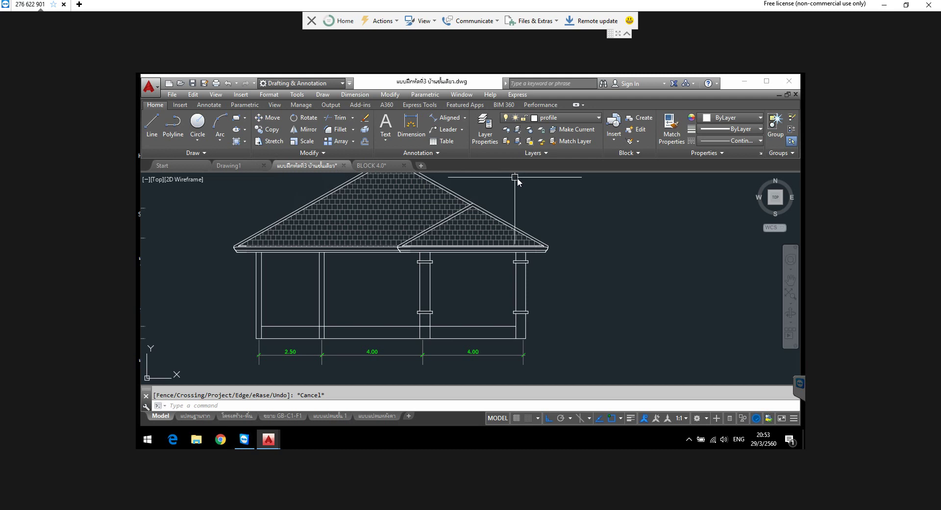
left_click(593, 118)
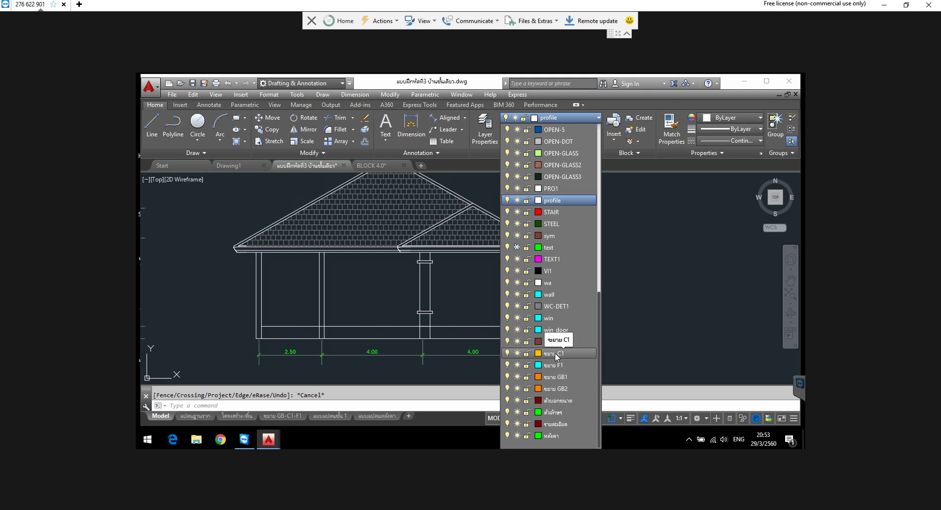
Step: Create a new layer named hatch in the Layer Properties manager
left_click(487, 140)
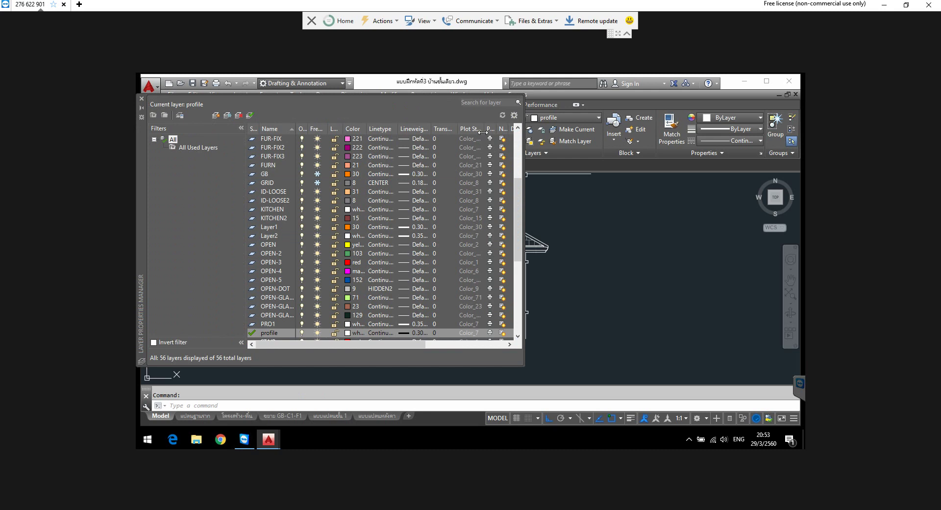
left_click(216, 119)
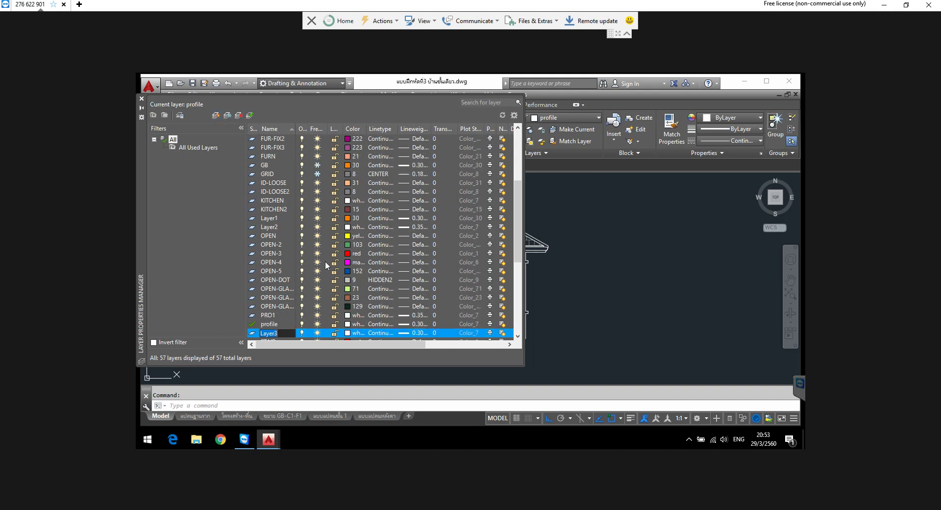
key("BackSpace")
type("h")
type("at")
type("ch")
key("BackSpace")
key("BackSpace")
key("BackSpace")
Step: Give the hatch layer colour 32 and a 0.18 mm lineweight
left_click(349, 333)
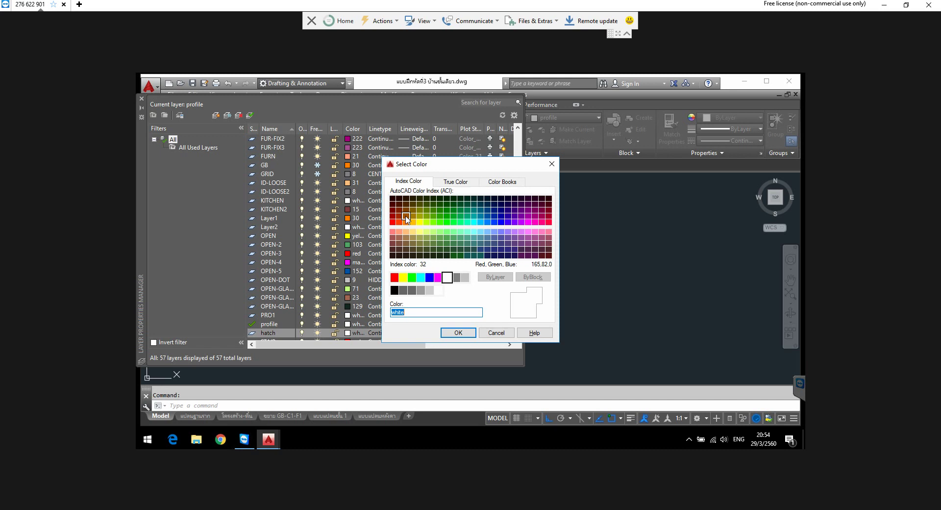
left_click(406, 216)
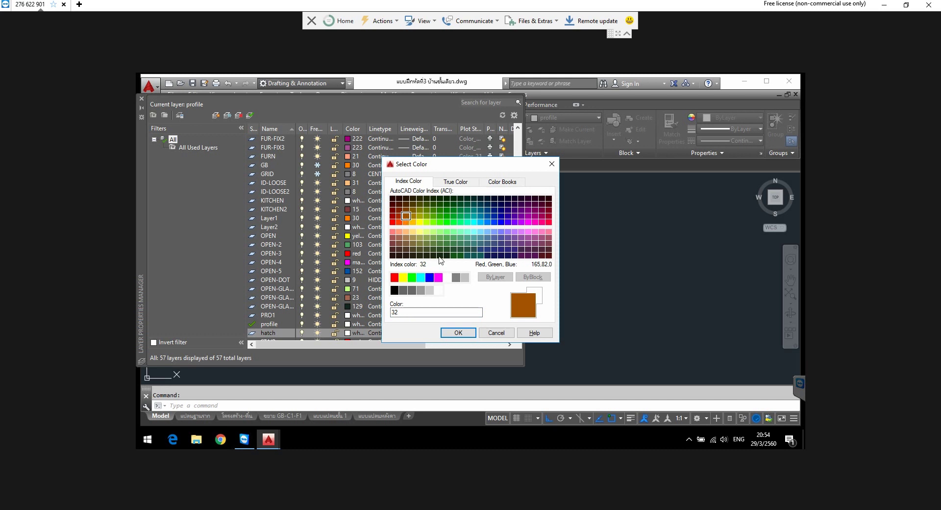
left_click(458, 332)
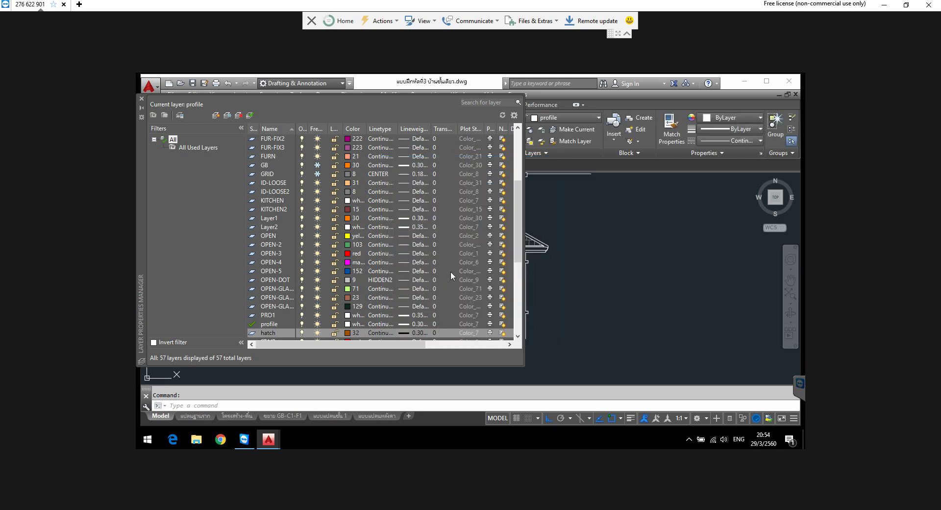
left_click(401, 333)
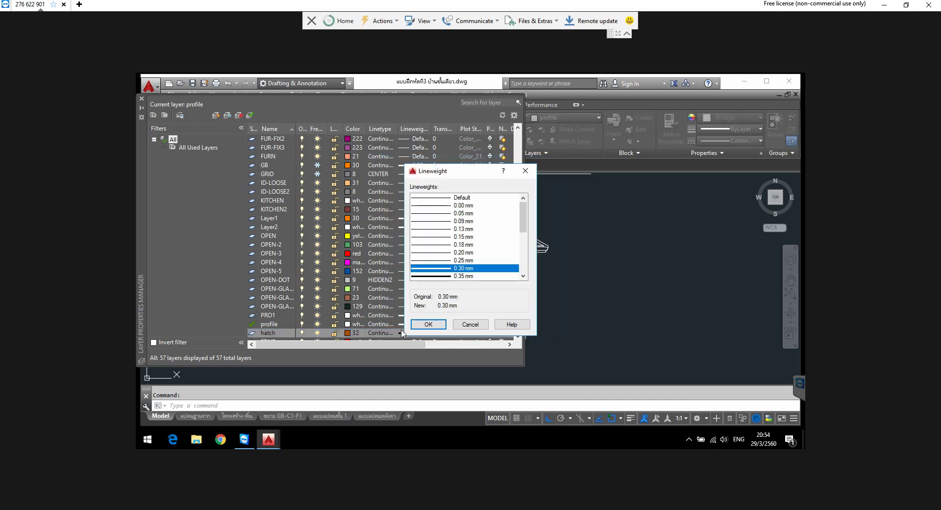
left_click(445, 244)
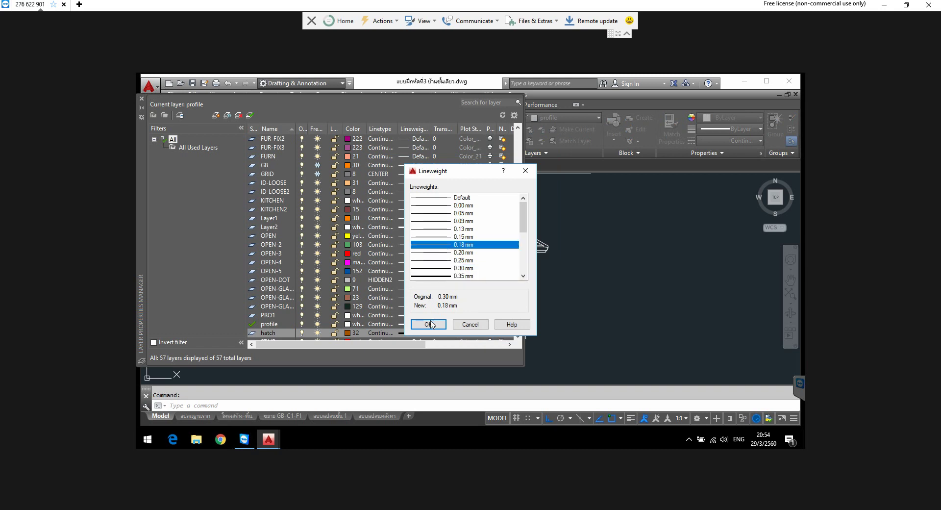
left_click(428, 324)
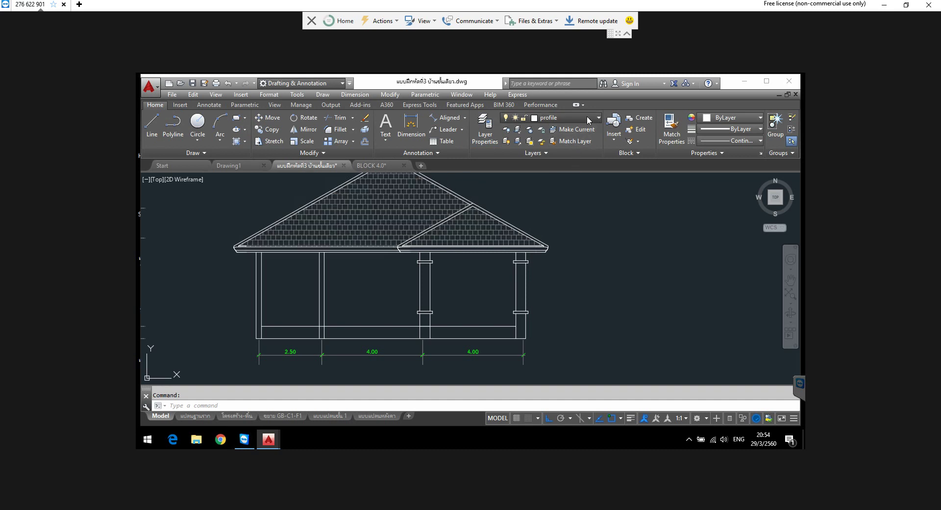
Step: Make hatch the current layer and start the Hatch tool
left_click(586, 117)
scroll(566, 354, "up", 3)
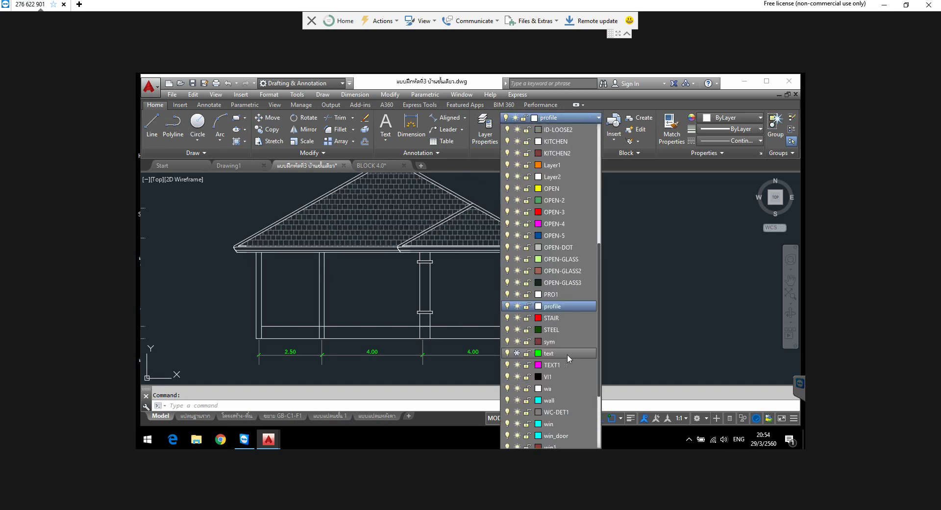
scroll(567, 354, "up", 3)
scroll(566, 353, "up", 2)
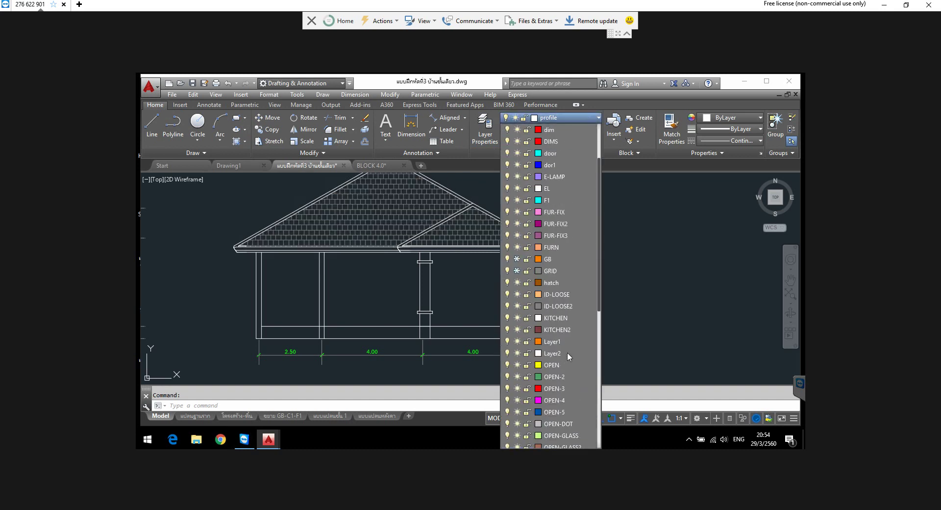
left_click(553, 283)
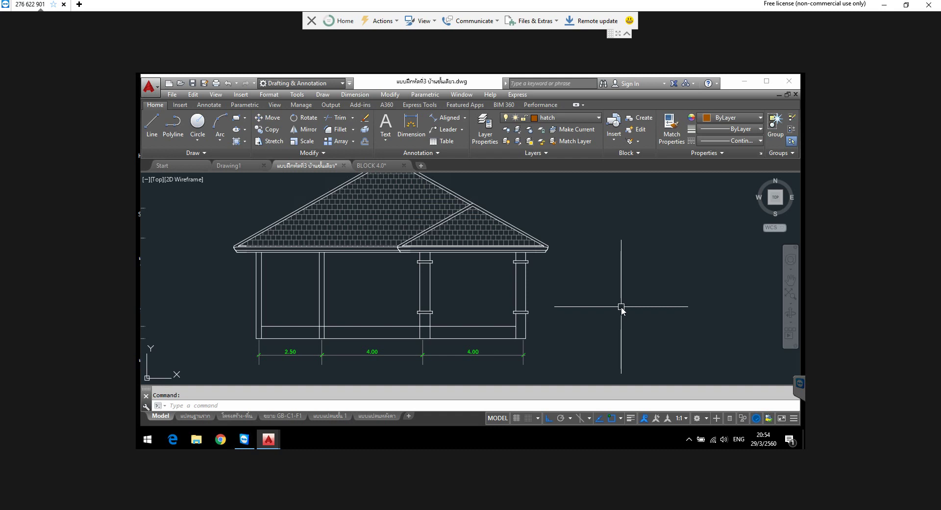
mouse_move(228, 164)
left_click(236, 141)
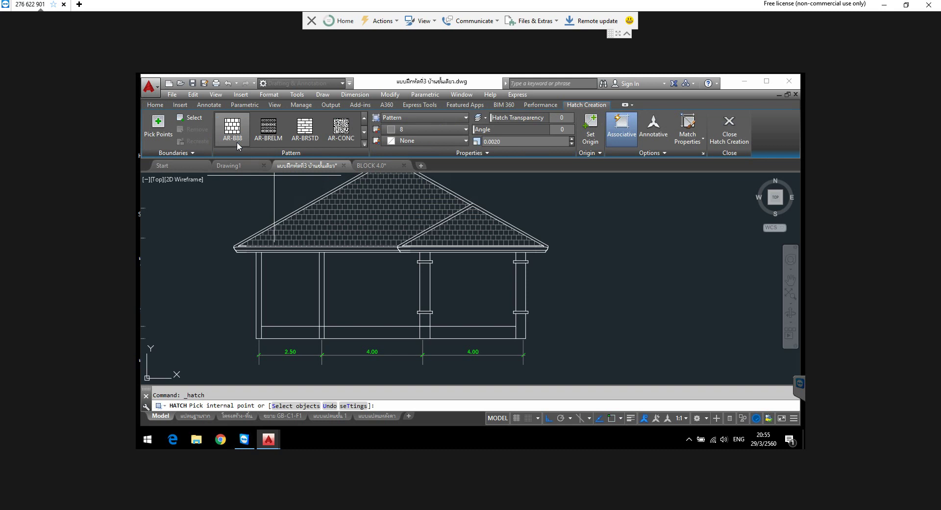
Step: Choose the AR-B816C brick pattern from the expanded hatch pattern gallery
left_click(363, 143)
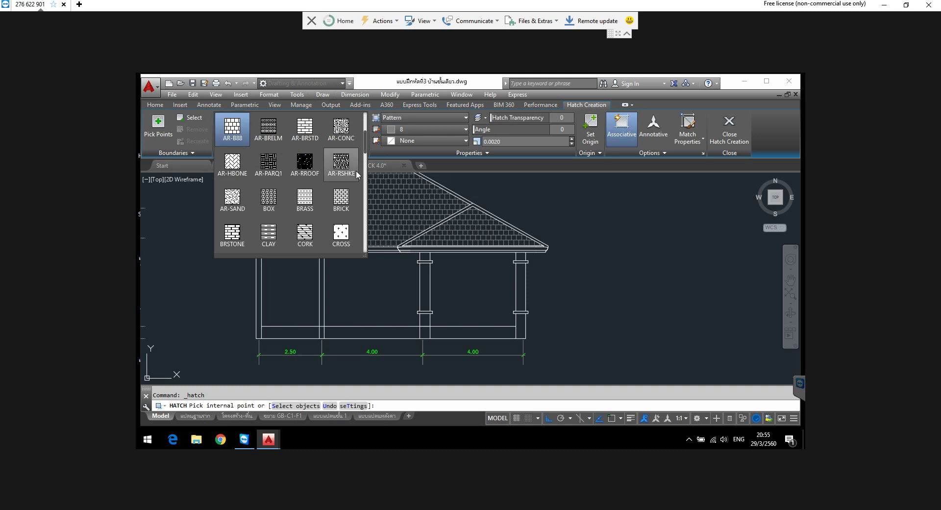
scroll(356, 171, "up", 3)
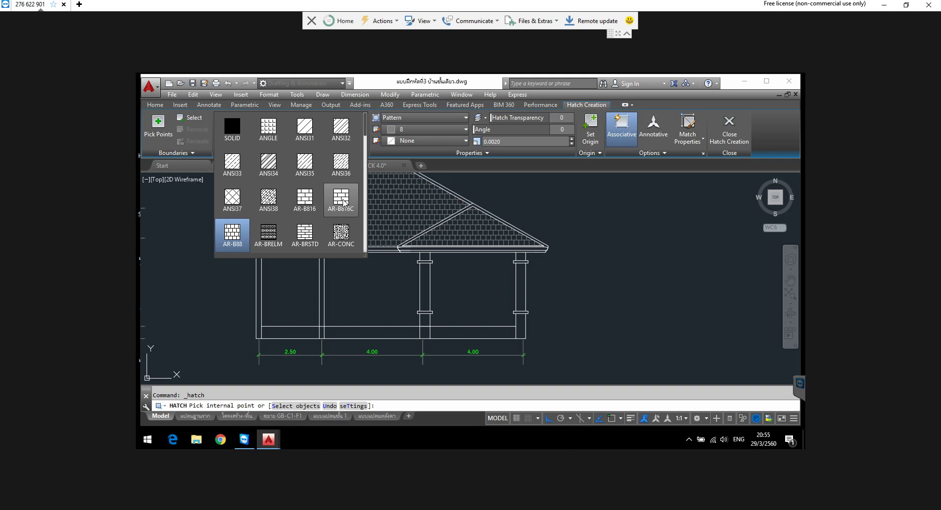
left_click(343, 200)
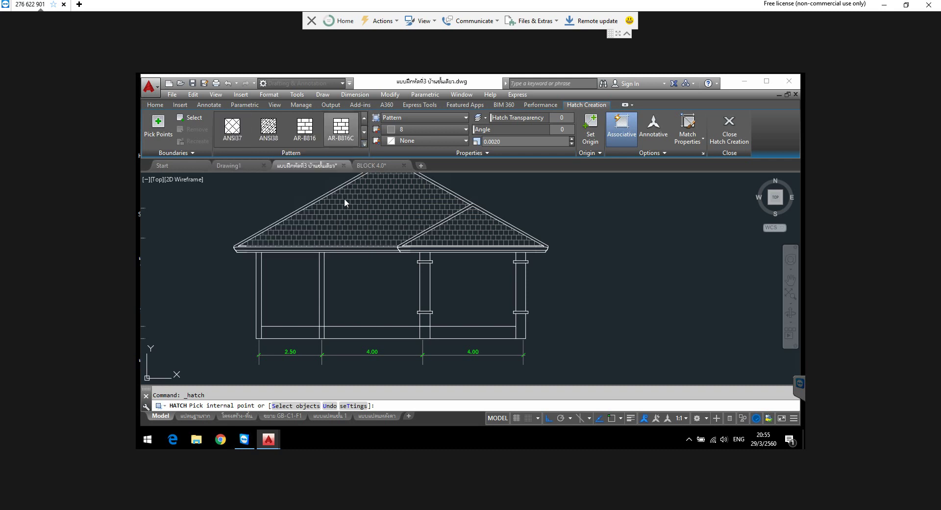
scroll(437, 289, "up", 4)
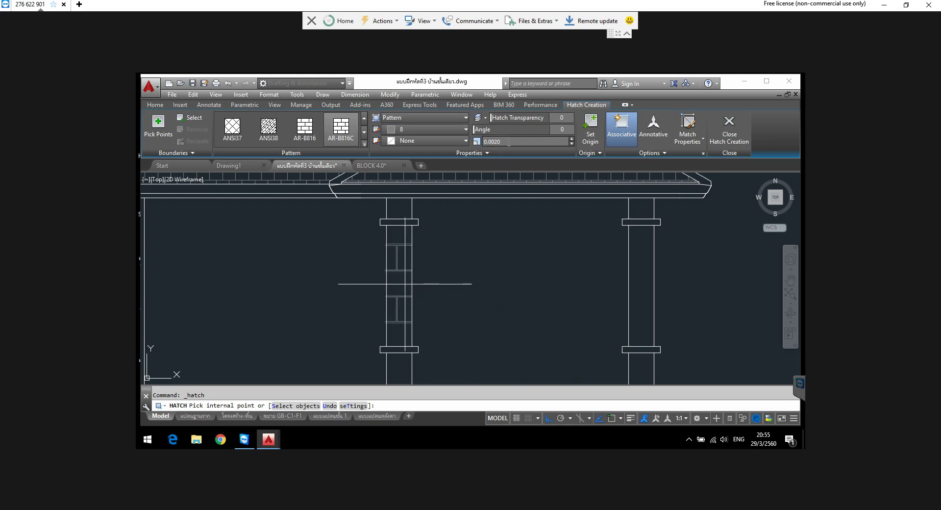
Step: Set the hatch scale to 0.0003 and fill the left and right posts with brick
left_click(534, 142)
key("BackSpace")
type("3")
scroll(388, 266, "down", 2)
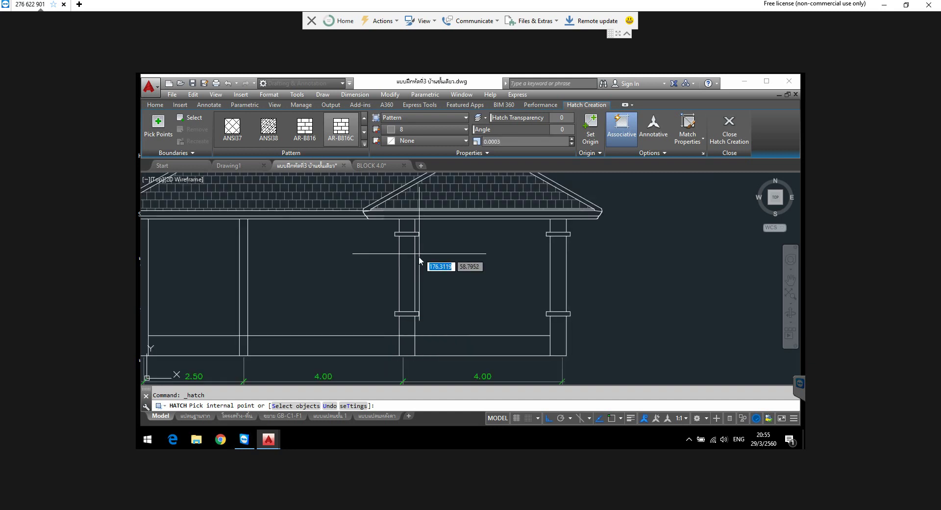
scroll(414, 263, "up", 4)
scroll(414, 264, "down", 2)
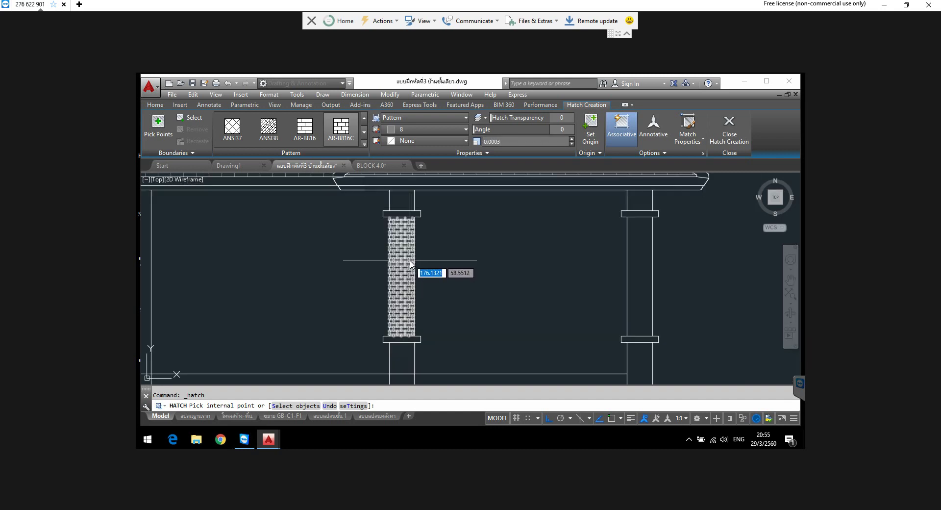
middle_click_drag(410, 263, 409, 289)
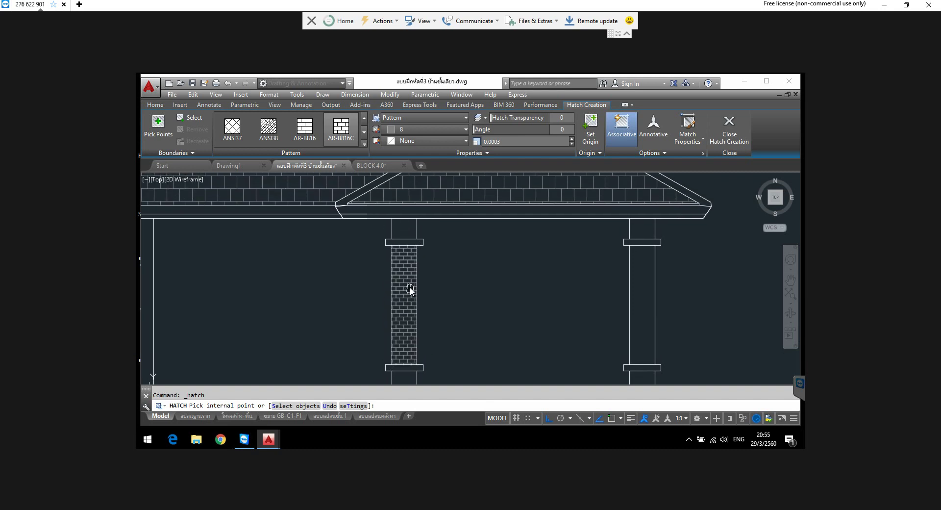
left_click(402, 289)
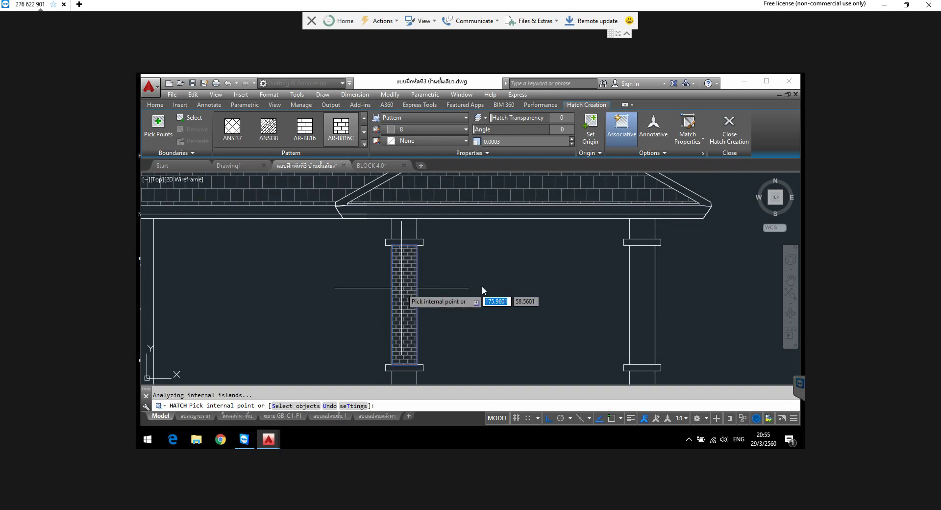
left_click(638, 294)
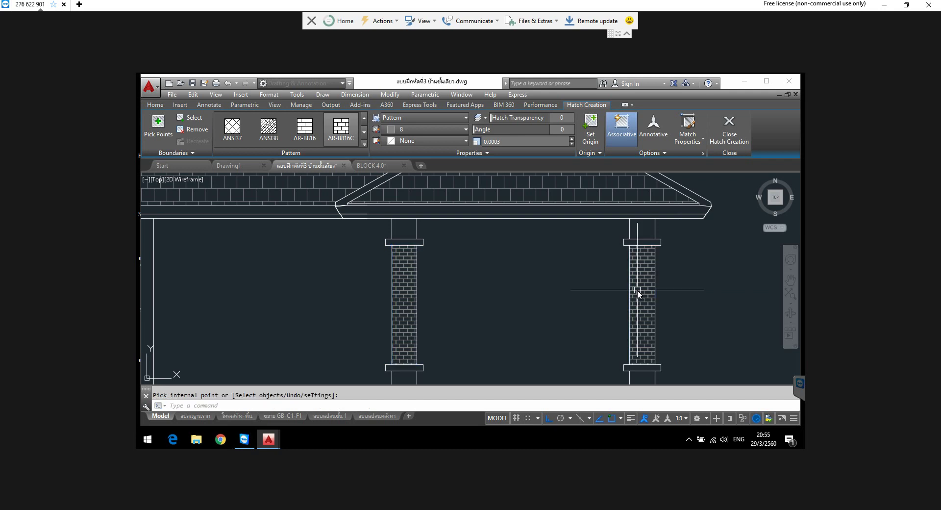
key("Return")
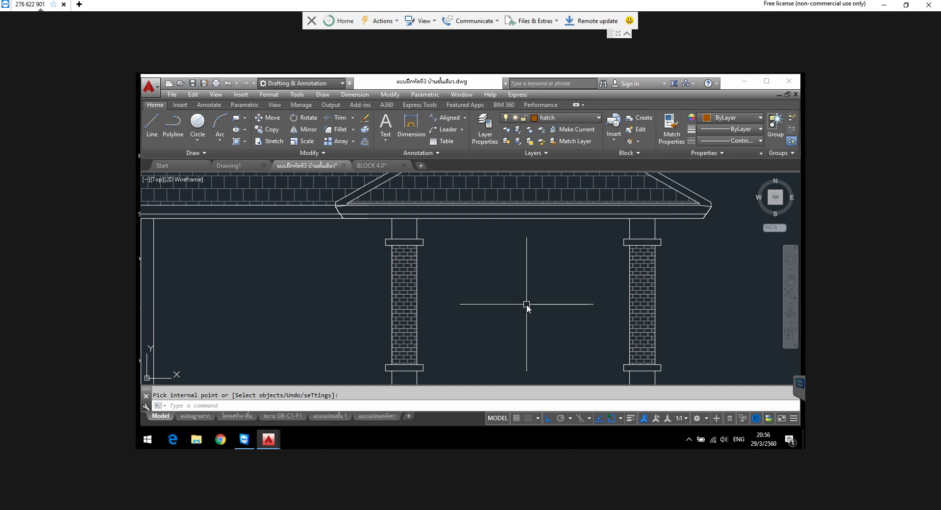
Step: Set both post brick hatches to ByLayer colour, keeping lineweight ByLayer
right_click(407, 294)
left_click(419, 305)
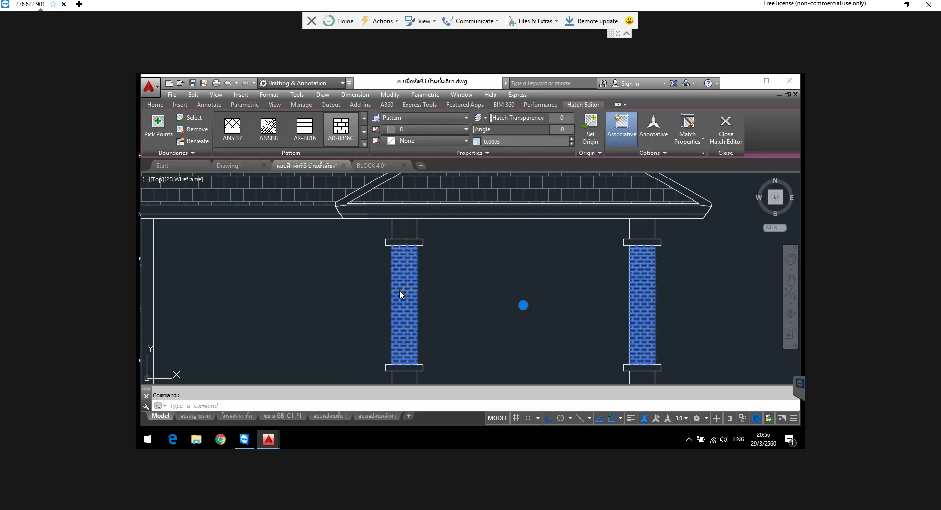
left_click(156, 105)
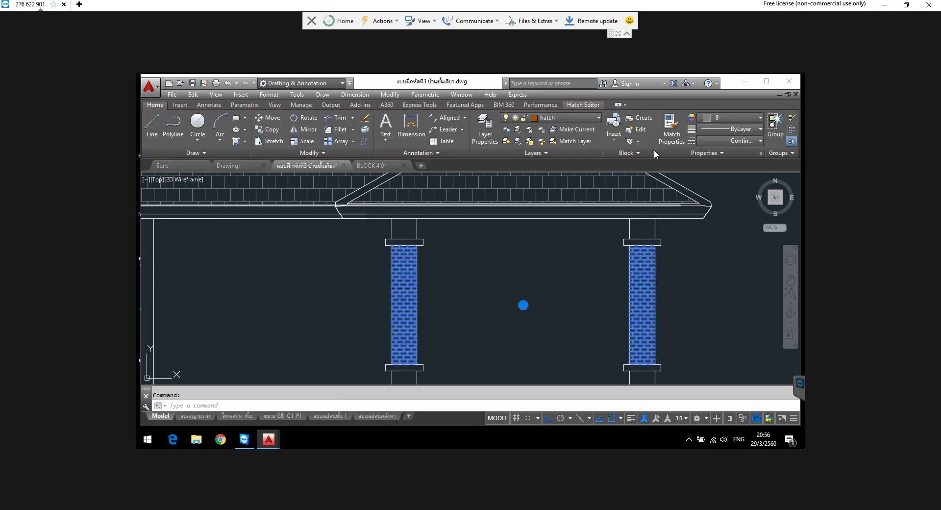
left_click(754, 119)
left_click(726, 126)
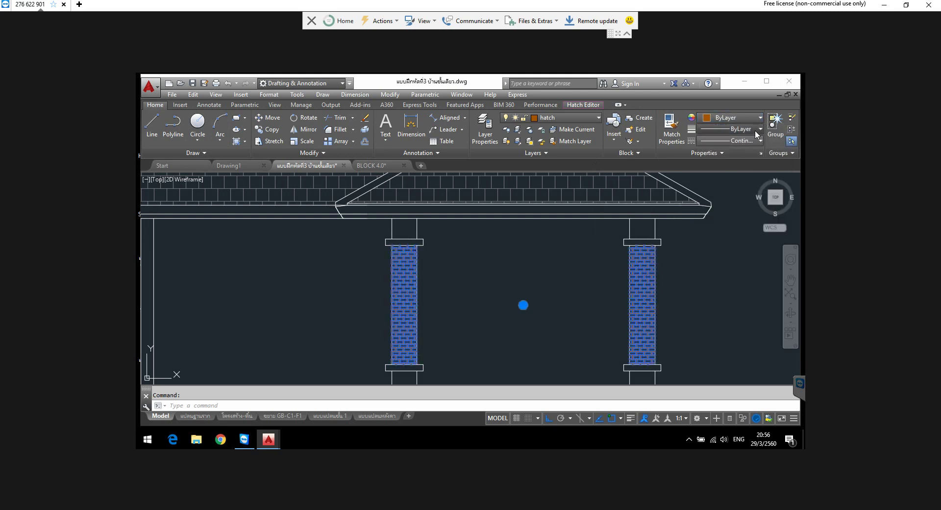
left_click(754, 129)
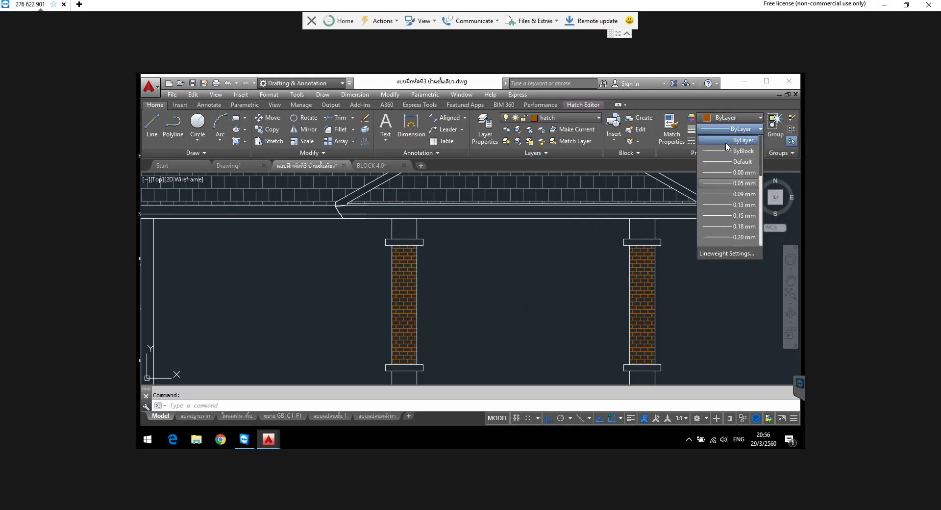
left_click(728, 142)
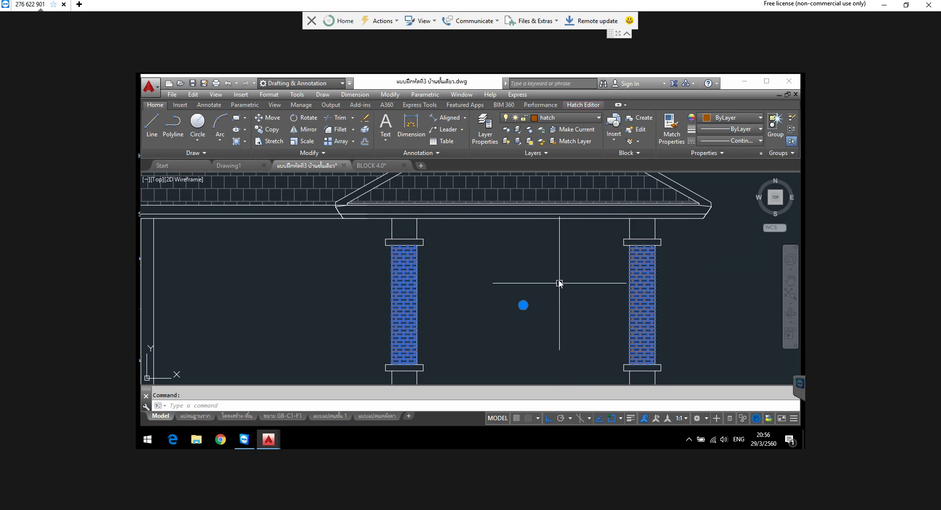
key("Escape")
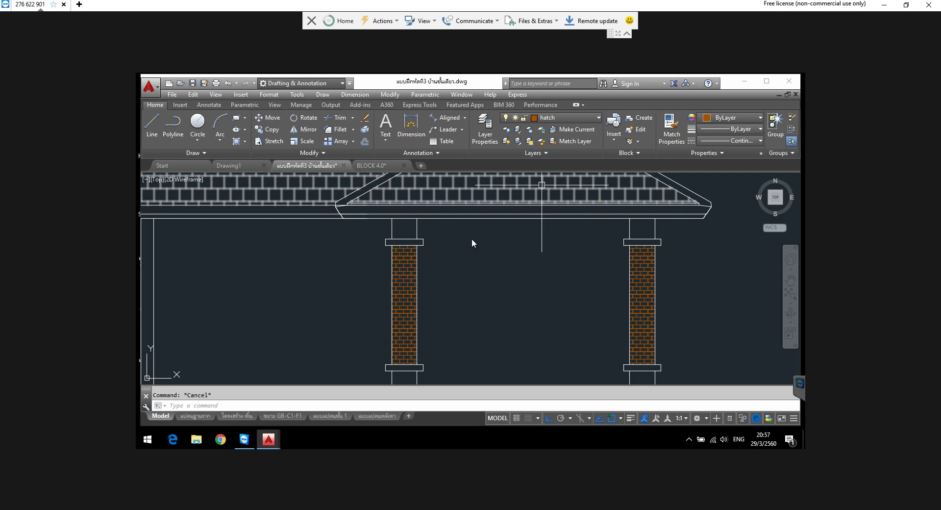
Step: Start moving the double door block, using its bottom centre as the base point
scroll(466, 321, "down", 1)
scroll(466, 323, "down", 3)
scroll(468, 335, "down", 1)
scroll(468, 335, "up", 1)
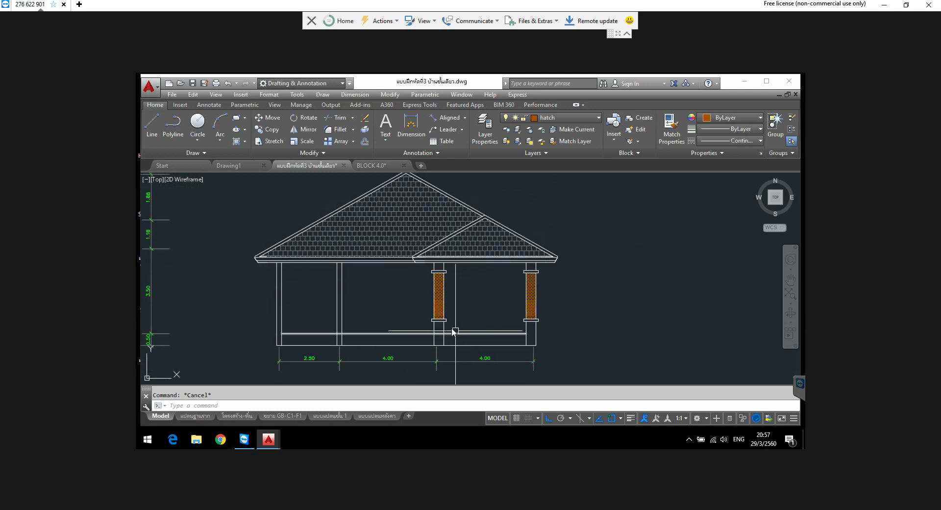
scroll(460, 331, "up", 1)
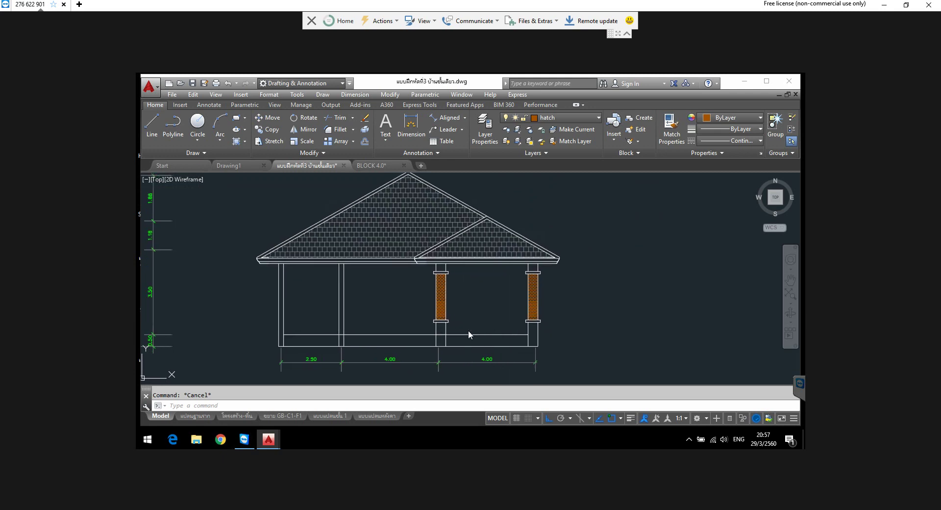
middle_click_drag(507, 331, 463, 331)
scroll(535, 321, "down", 2)
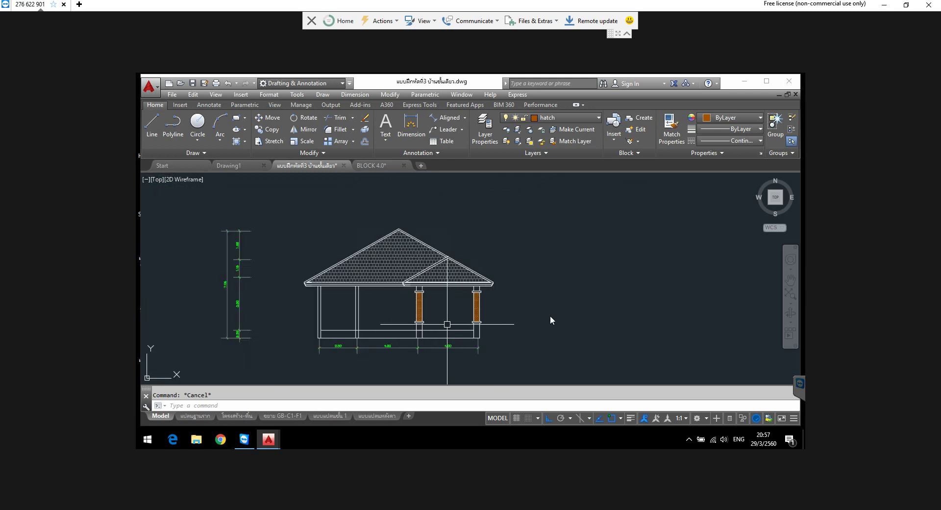
middle_click_drag(550, 316, 371, 321)
scroll(370, 318, "down", 3)
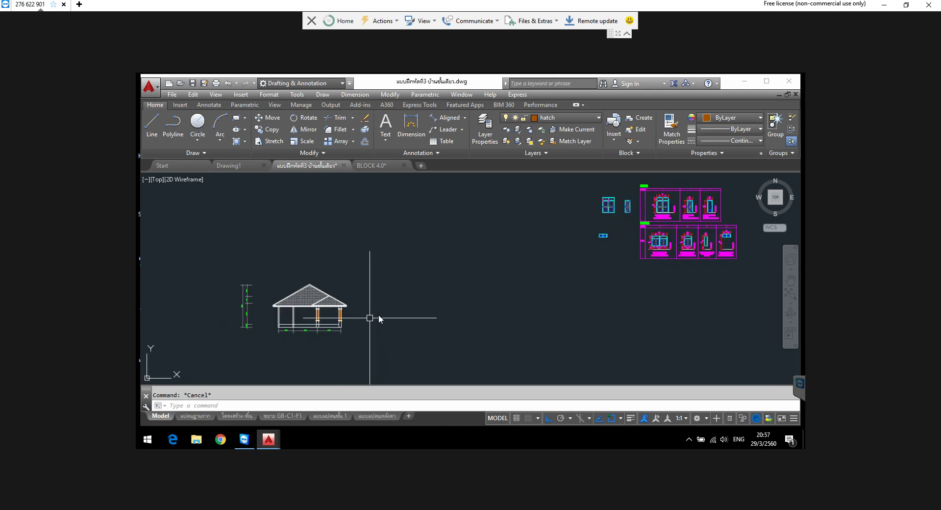
scroll(617, 201, "up", 2)
scroll(618, 198, "up", 5)
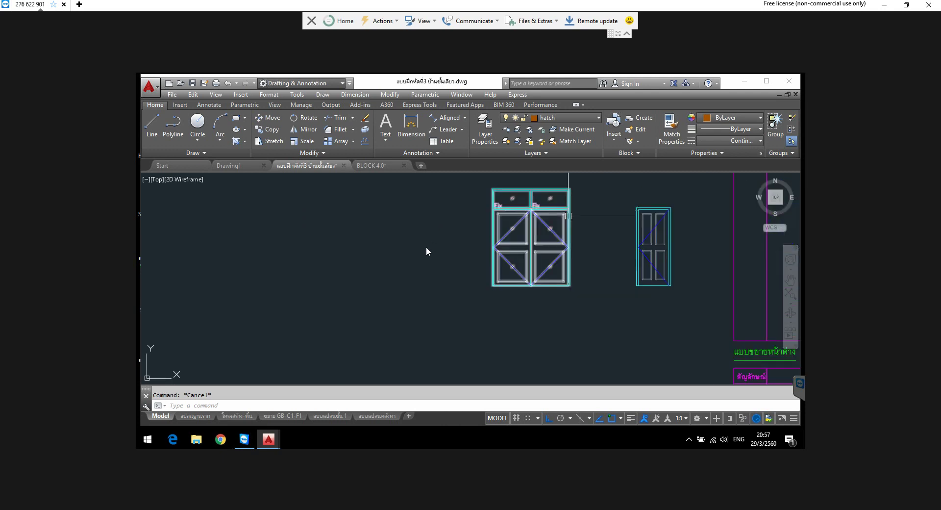
left_click(268, 117)
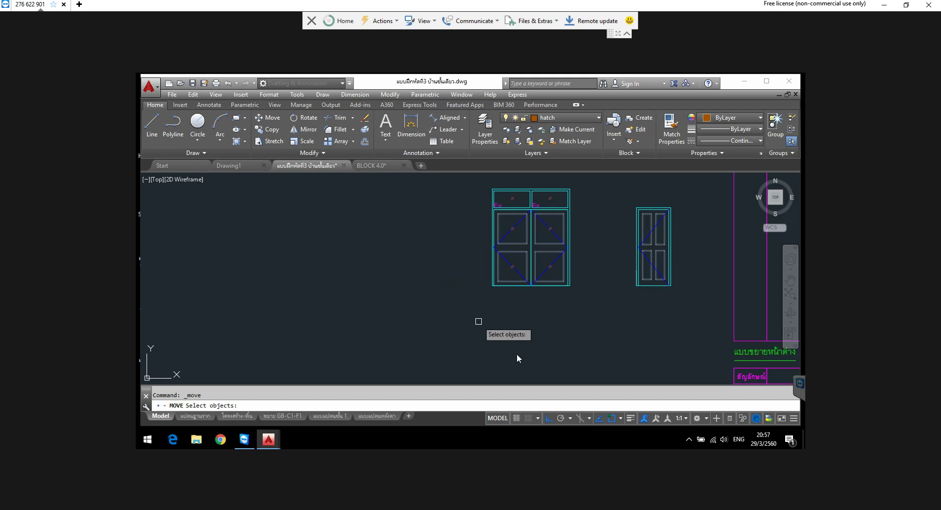
left_click(534, 285)
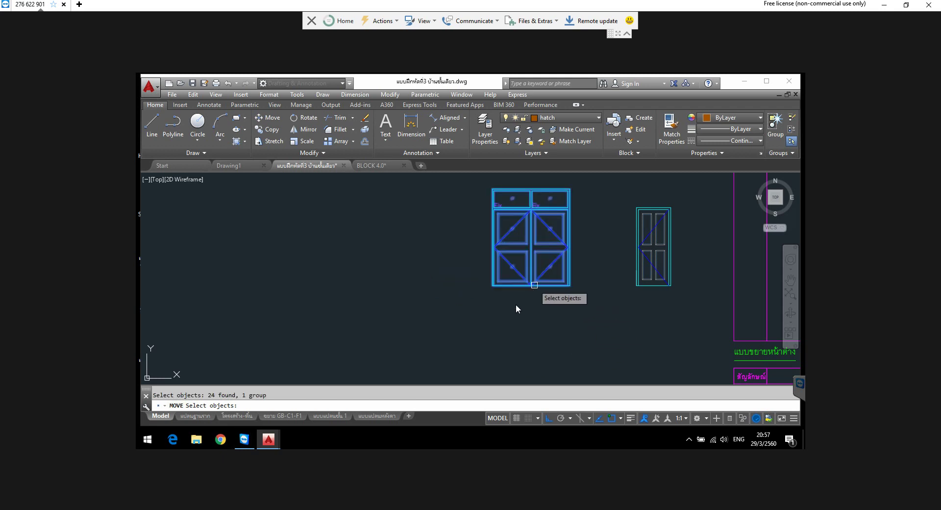
key("Return")
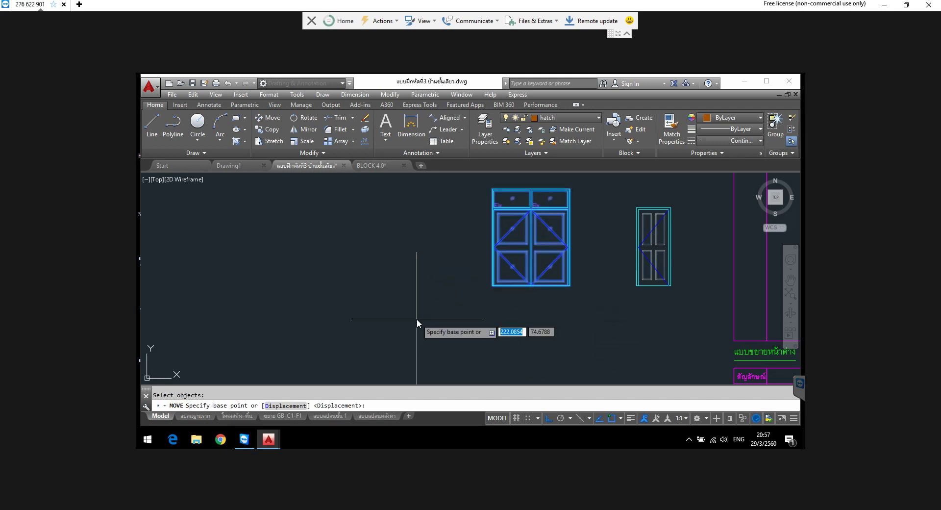
scroll(534, 289, "up", 5)
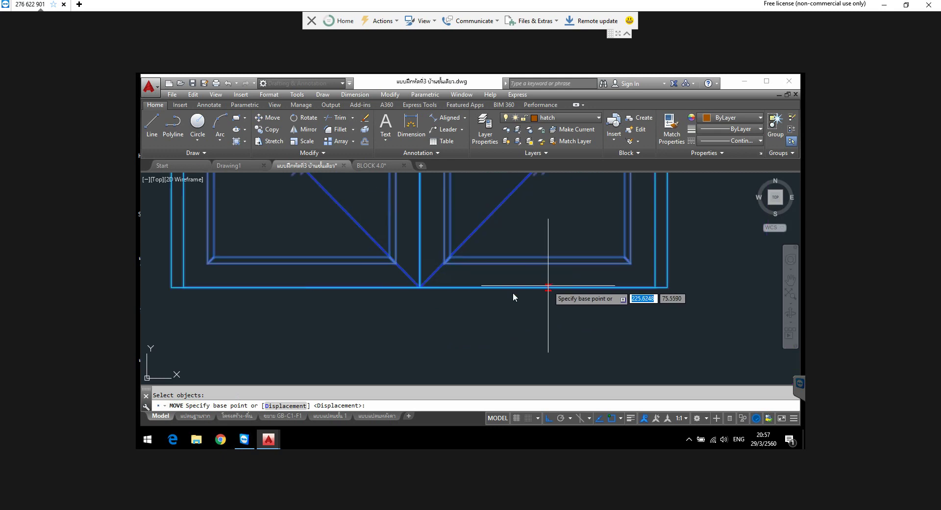
left_click(419, 287)
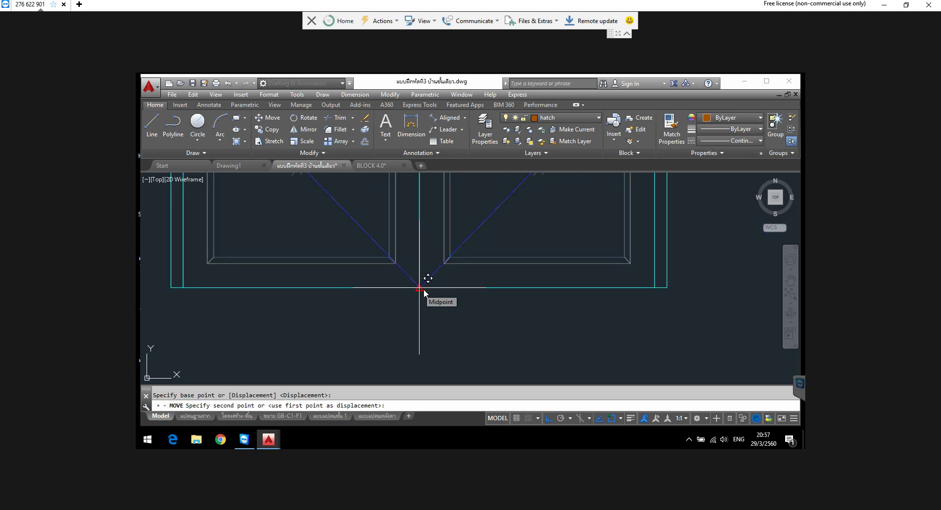
Step: Drop the door at the midpoint between the two brick posts' bases
scroll(431, 282, "down", 4)
scroll(446, 287, "down", 2)
scroll(454, 289, "down", 3)
scroll(392, 324, "down", 2)
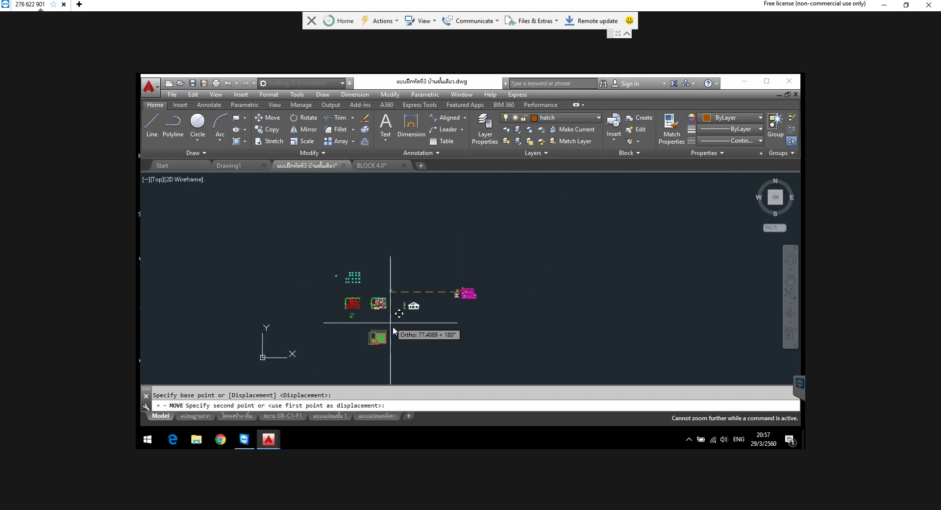
scroll(414, 310, "up", 1)
scroll(431, 312, "up", 8)
scroll(420, 311, "up", 3)
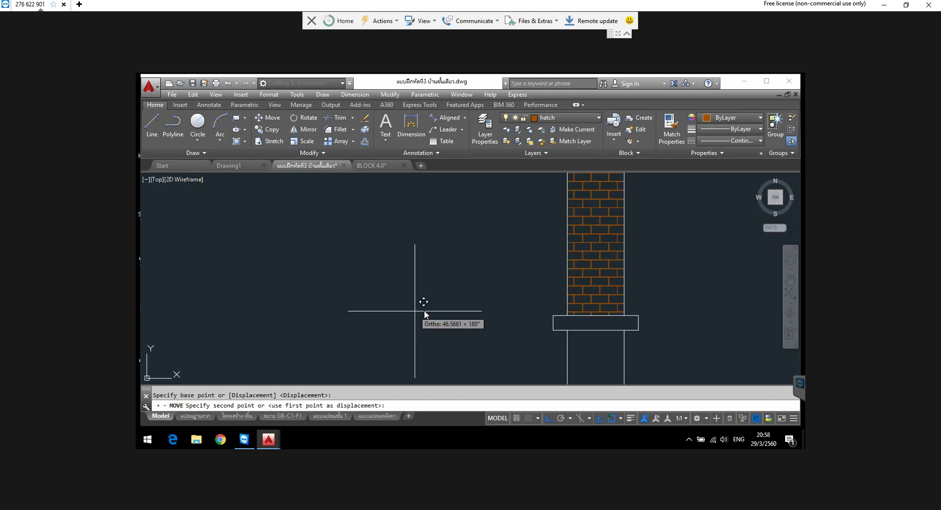
scroll(393, 310, "down", 3)
middle_click_drag(393, 311, 434, 310)
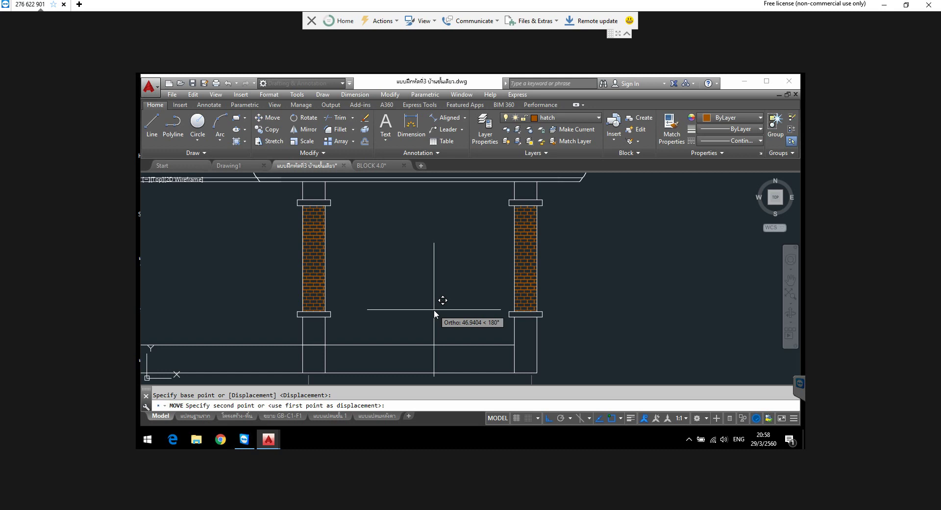
right_click(434, 314, "shift")
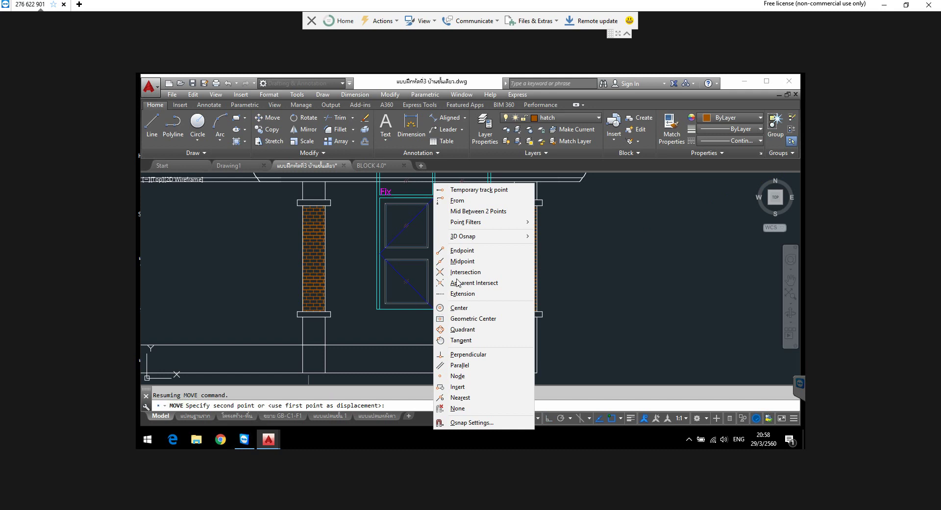
left_click(483, 211)
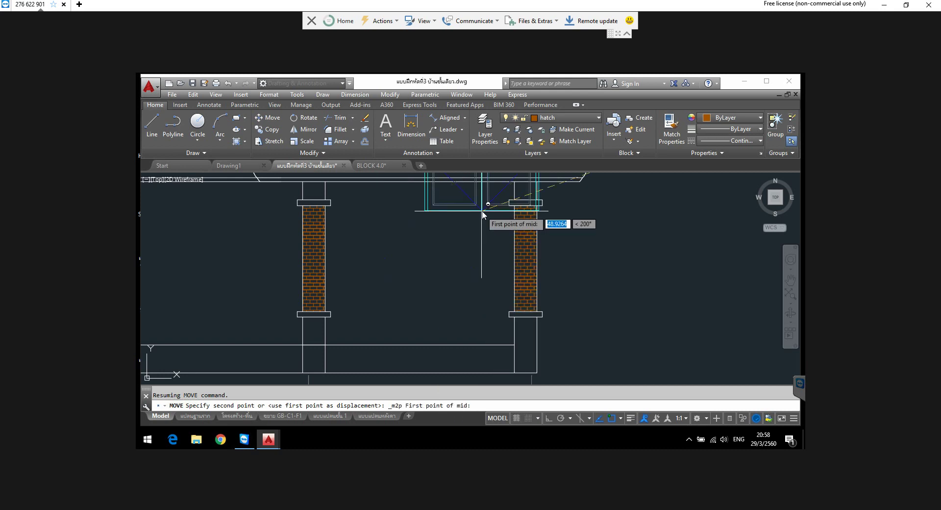
left_click(325, 346)
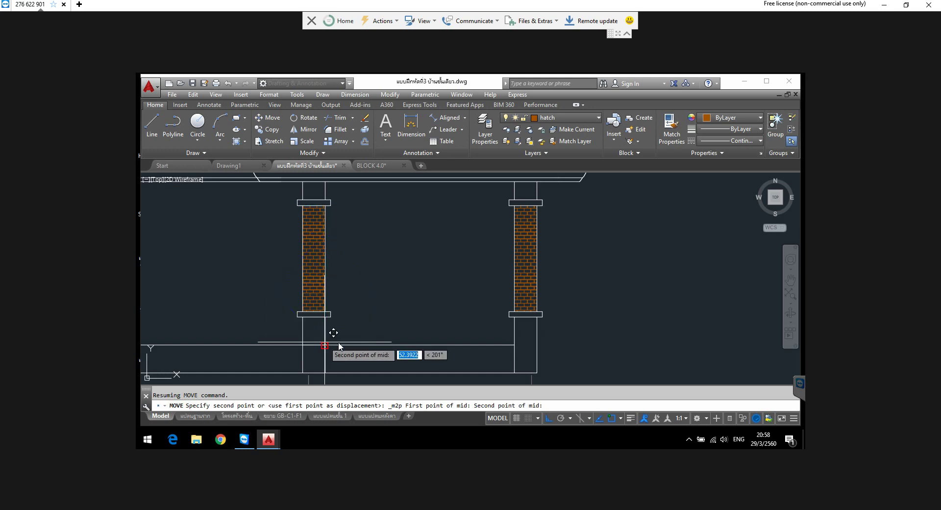
left_click(514, 345)
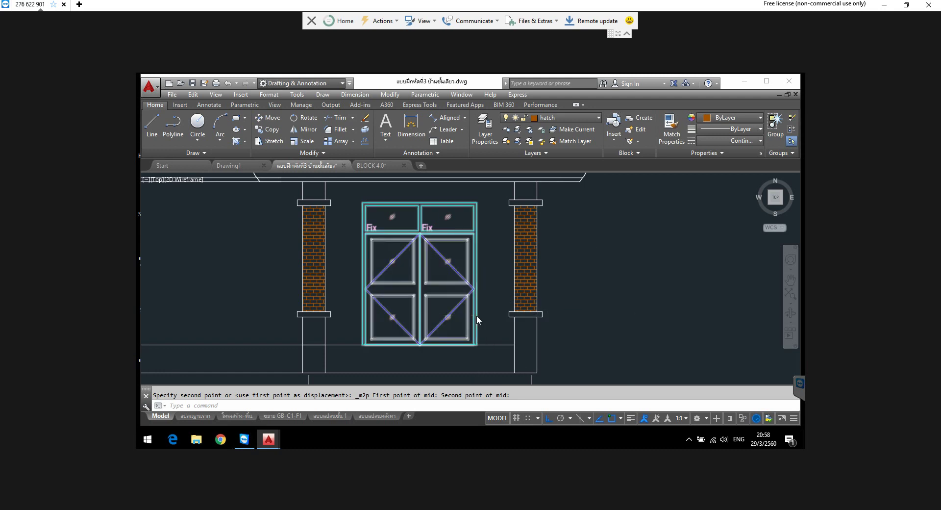
scroll(476, 315, "down", 4)
mouse_move(447, 329)
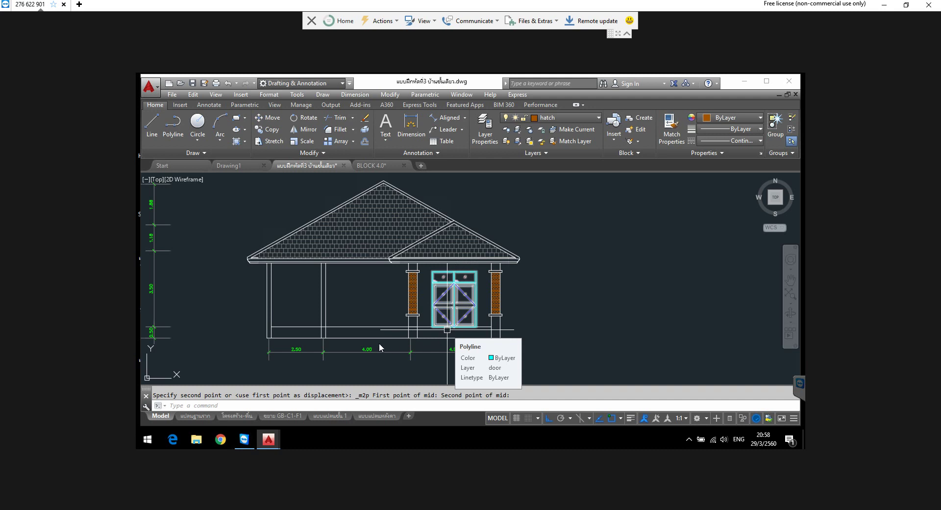
Step: Bring the magenta door details into view and select the panelled door block to move
middle_click_drag(319, 316, 300, 314)
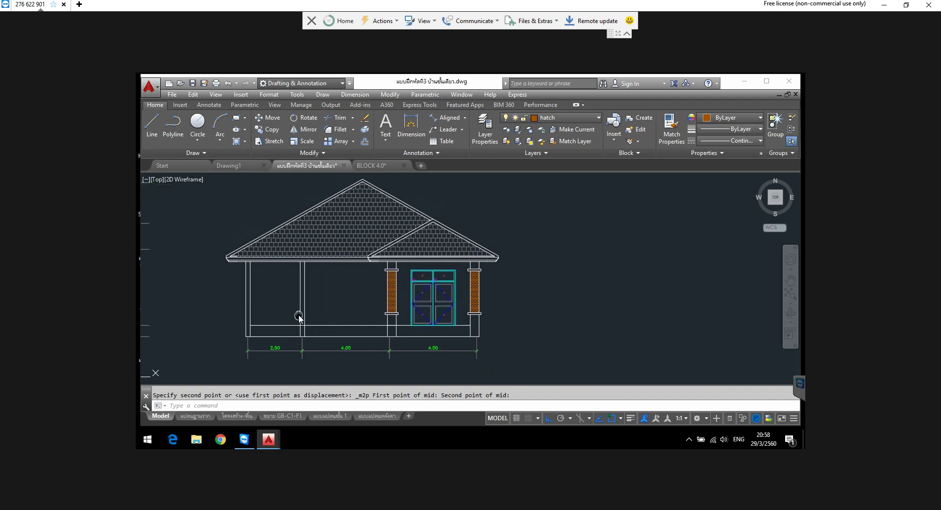
middle_click_drag(521, 321, 343, 323)
scroll(343, 322, "down", 4)
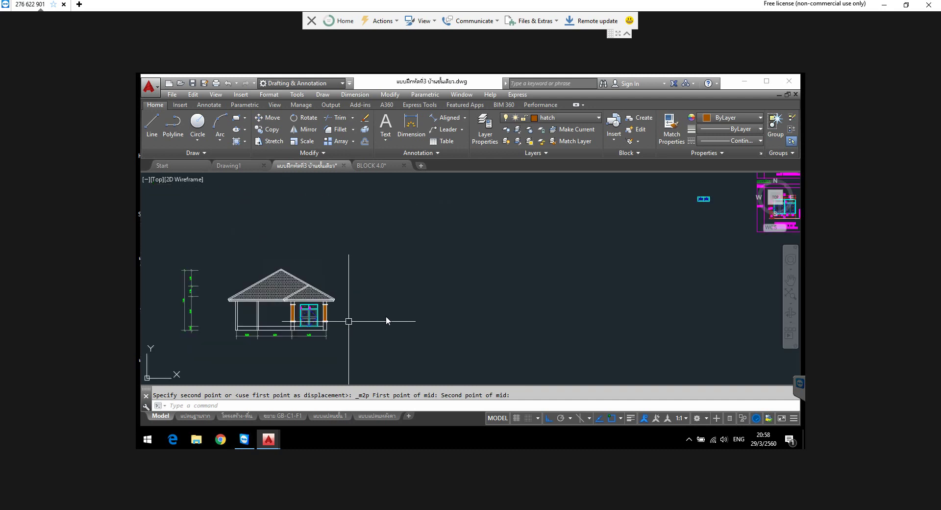
middle_click_drag(557, 272, 486, 307)
middle_click_drag(582, 263, 471, 303)
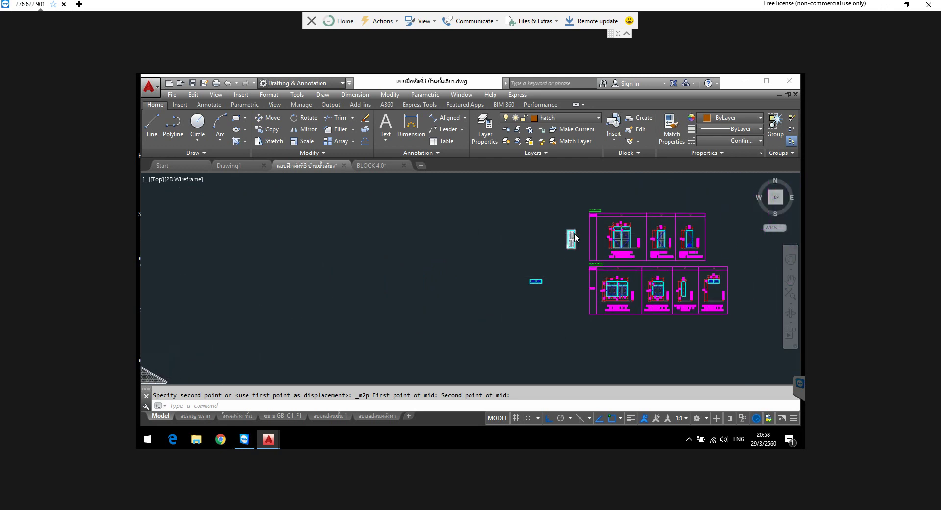
scroll(568, 250, "up", 3)
scroll(574, 233, "up", 2)
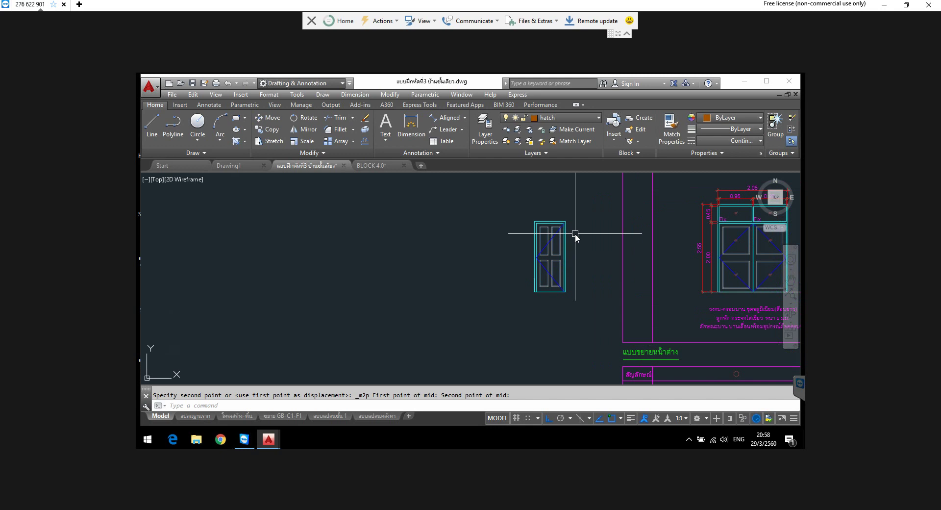
scroll(557, 227, "up", 2)
left_click(548, 221)
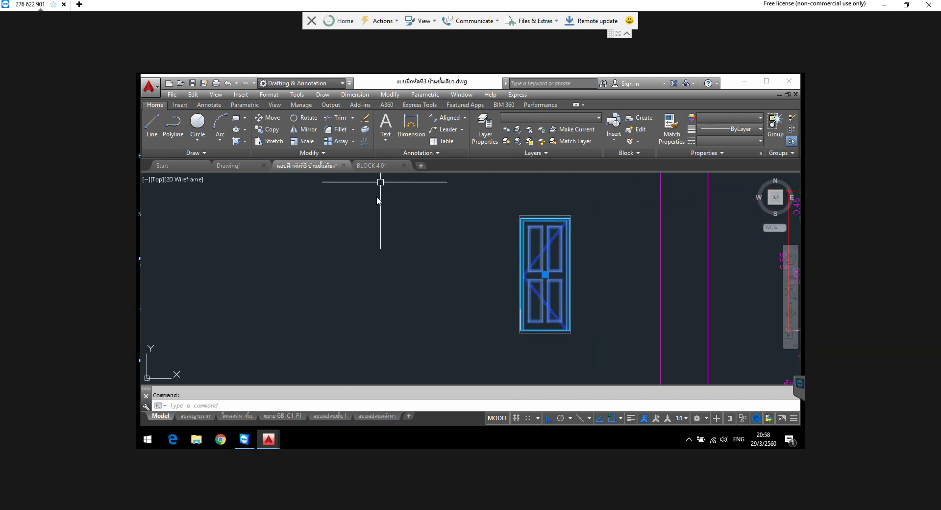
key("space")
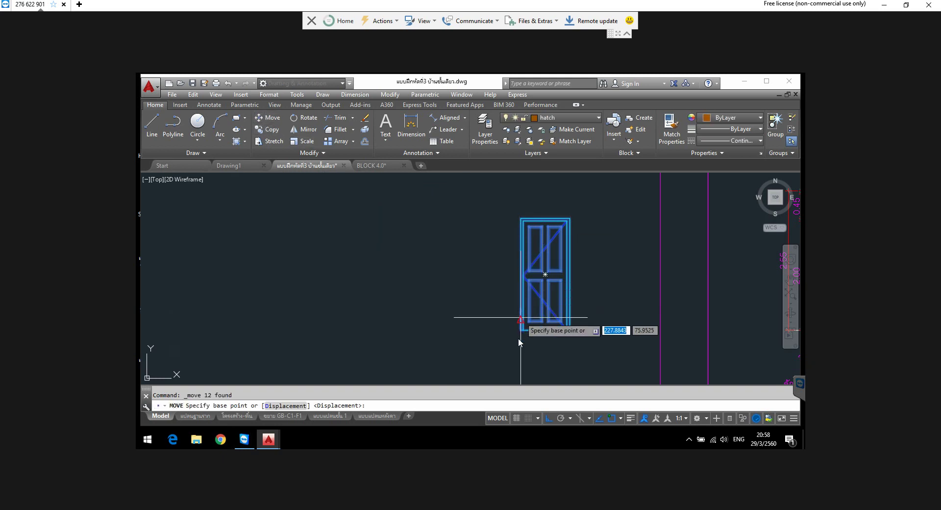
Step: Place the door by its bottom-left corner on the floor line in the 4.00 bay
scroll(518, 332, "up", 2)
scroll(518, 332, "up", 2)
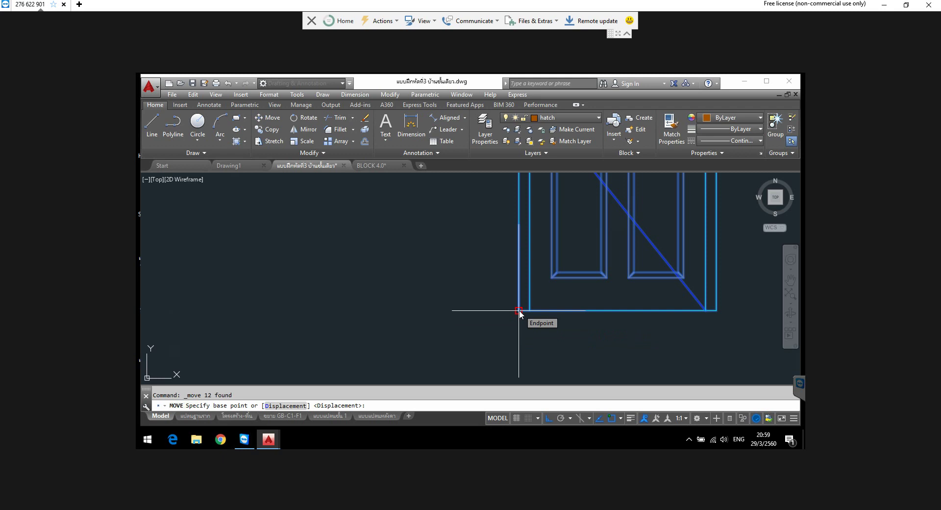
left_click(519, 310)
scroll(540, 296, "down", 4)
scroll(542, 295, "down", 4)
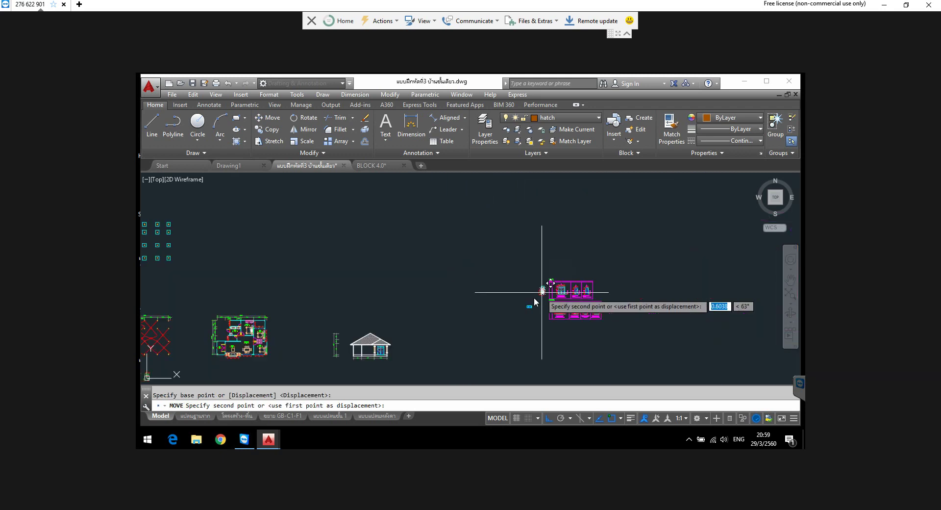
scroll(521, 294, "down", 2)
scroll(506, 314, "up", 1)
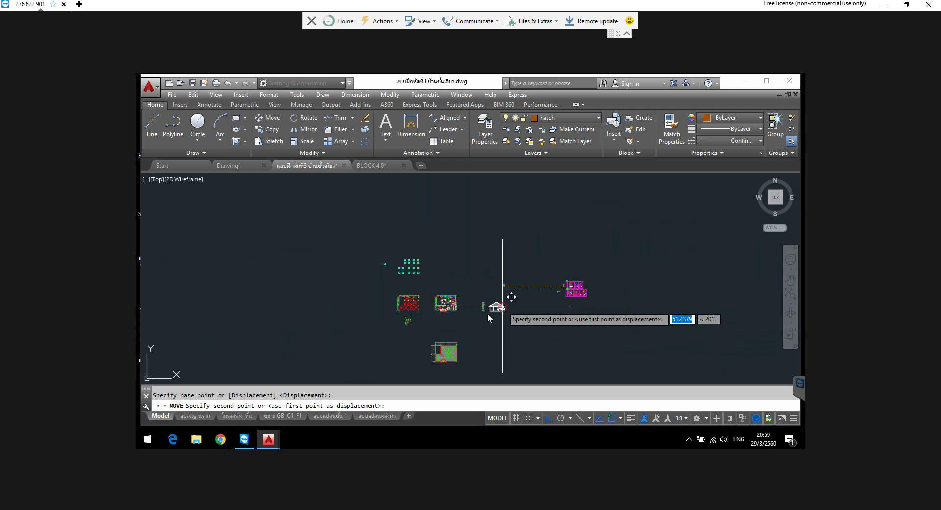
scroll(505, 314, "up", 3)
scroll(505, 315, "up", 4)
scroll(563, 255, "down", 2)
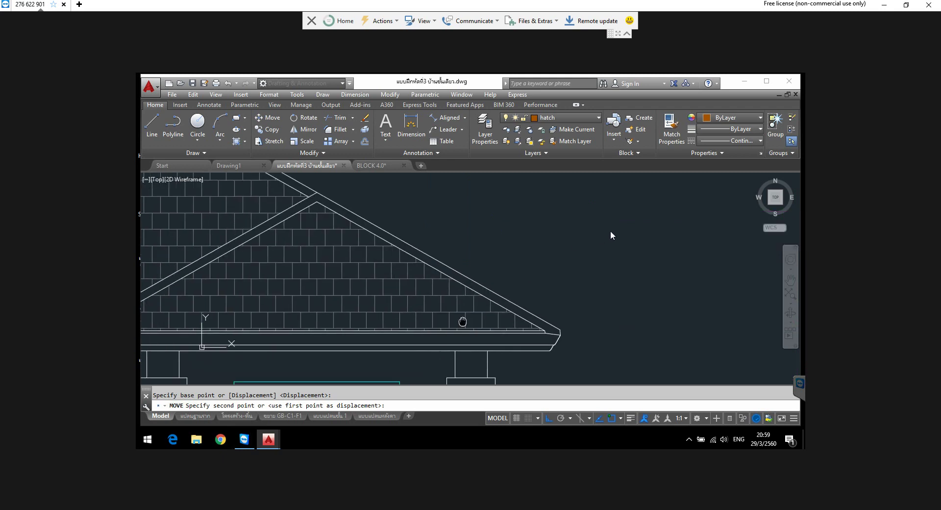
scroll(622, 229, "down", 1)
scroll(622, 228, "down", 1)
scroll(614, 236, "down", 2)
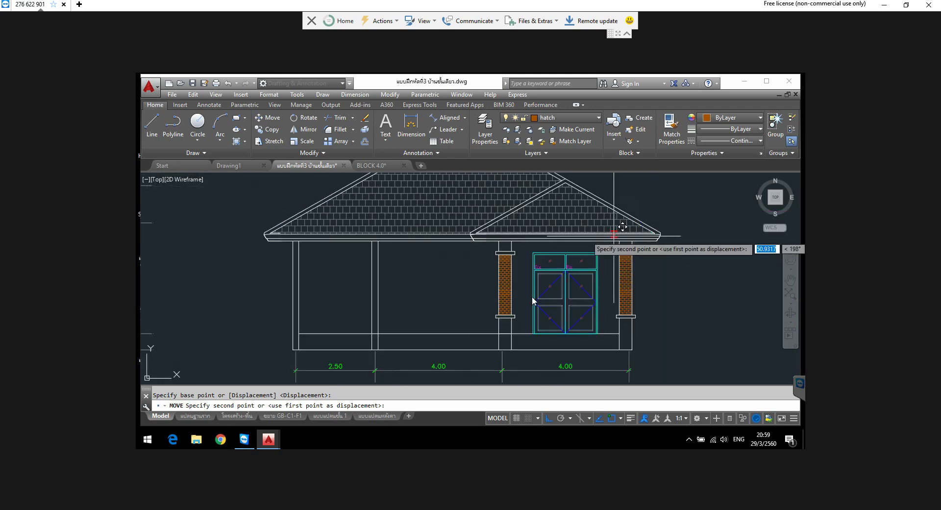
scroll(614, 236, "down", 4)
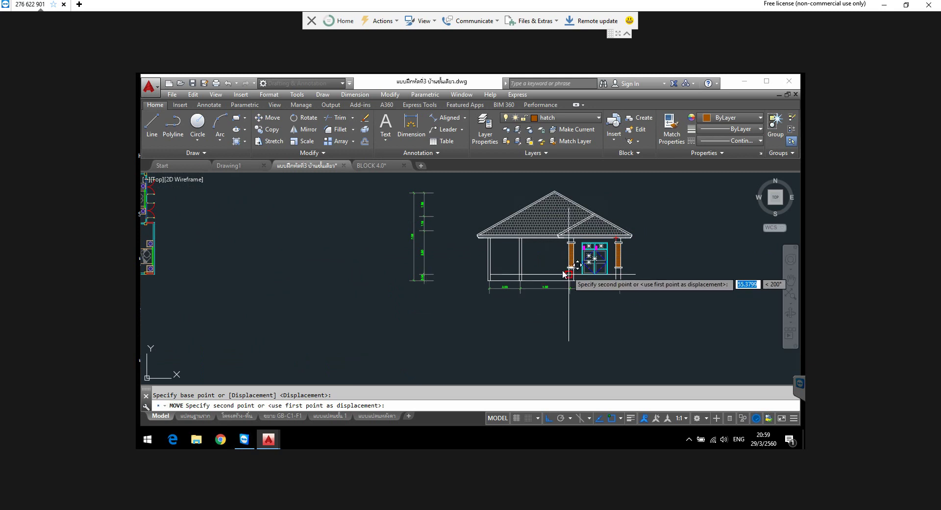
scroll(542, 267, "up", 4)
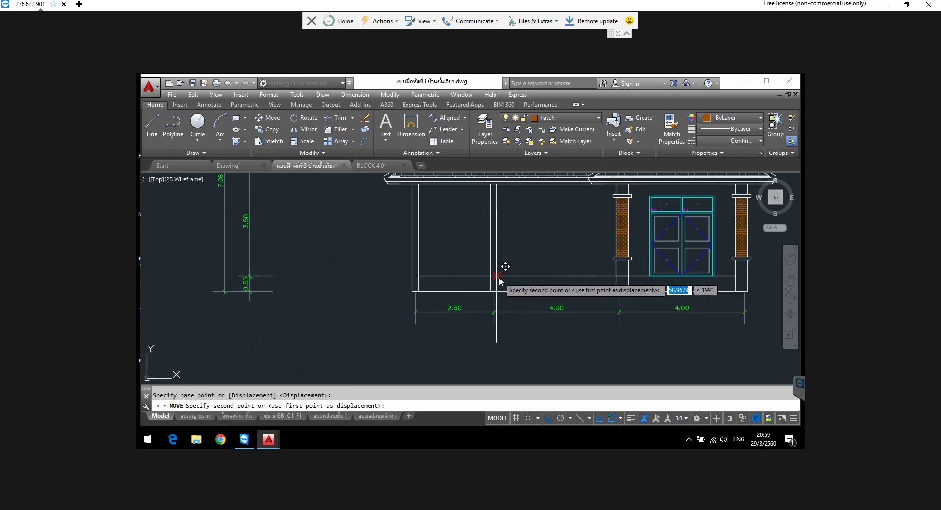
left_click(524, 276)
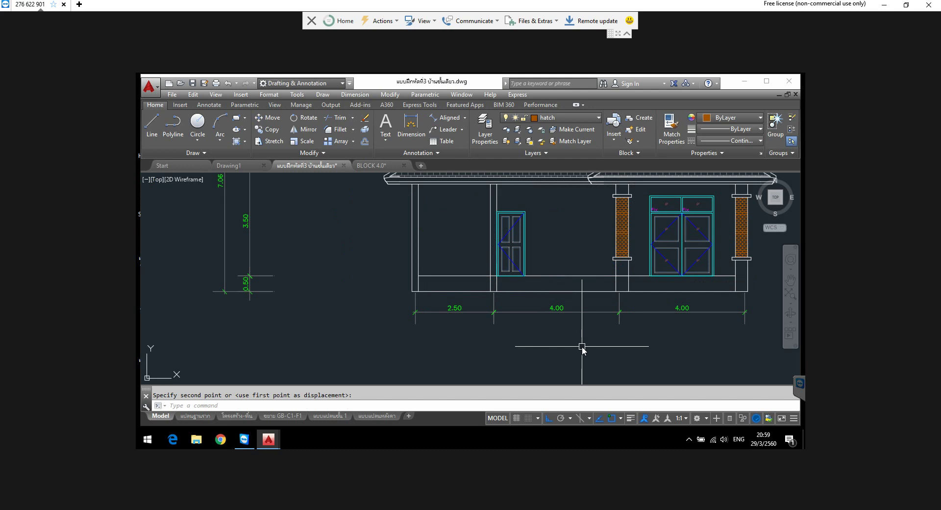
scroll(563, 346, "down", 2)
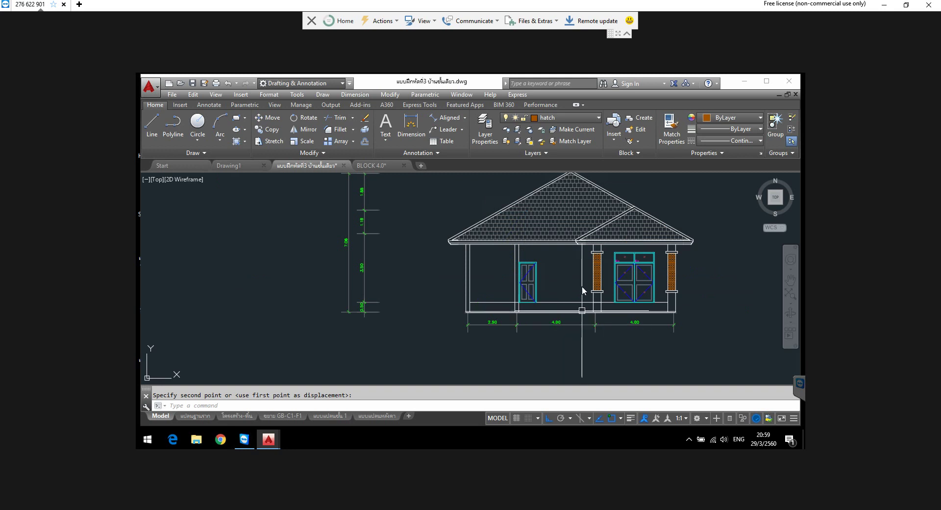
Step: Window-select the small two-pane window block for a move
scroll(568, 282, "up", 2)
middle_click_drag(564, 280, 322, 291)
scroll(321, 292, "down", 4)
scroll(322, 292, "down", 2)
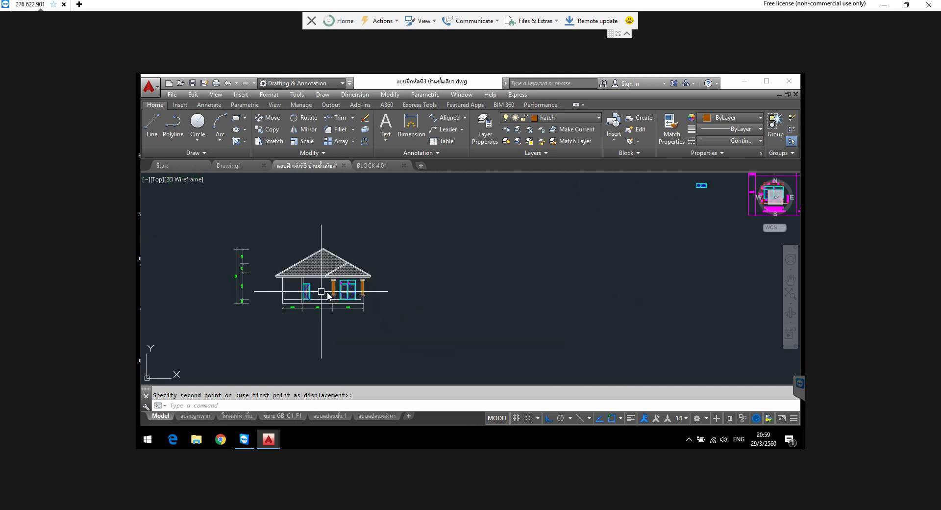
scroll(715, 180, "up", 2)
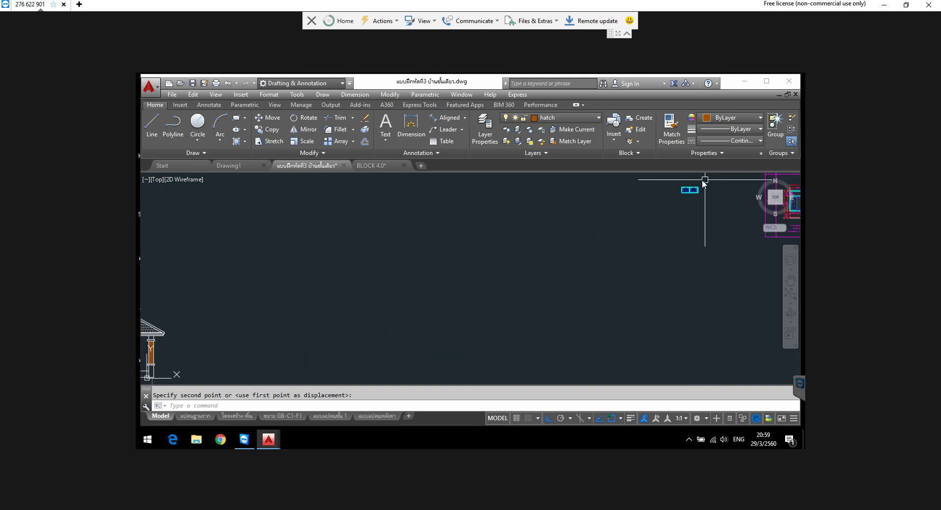
left_click(263, 117)
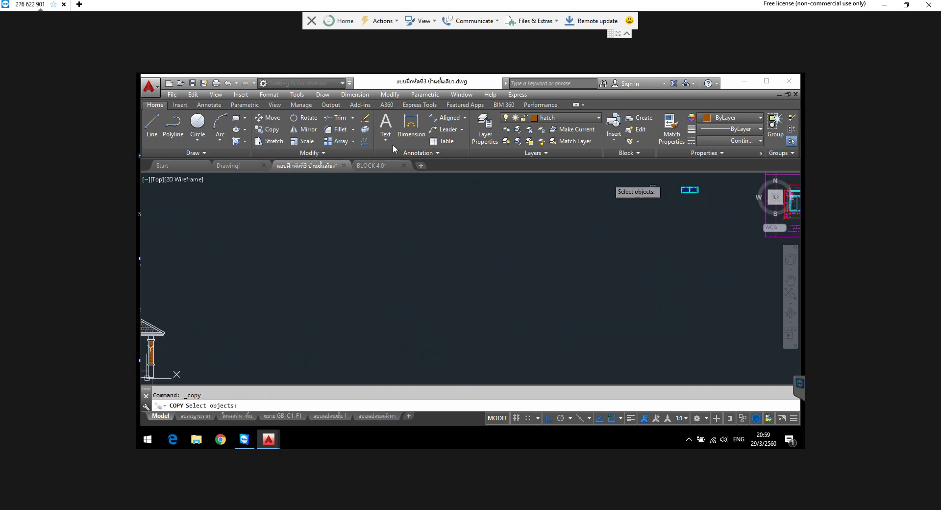
left_click(701, 182)
left_click(656, 205)
key("Return")
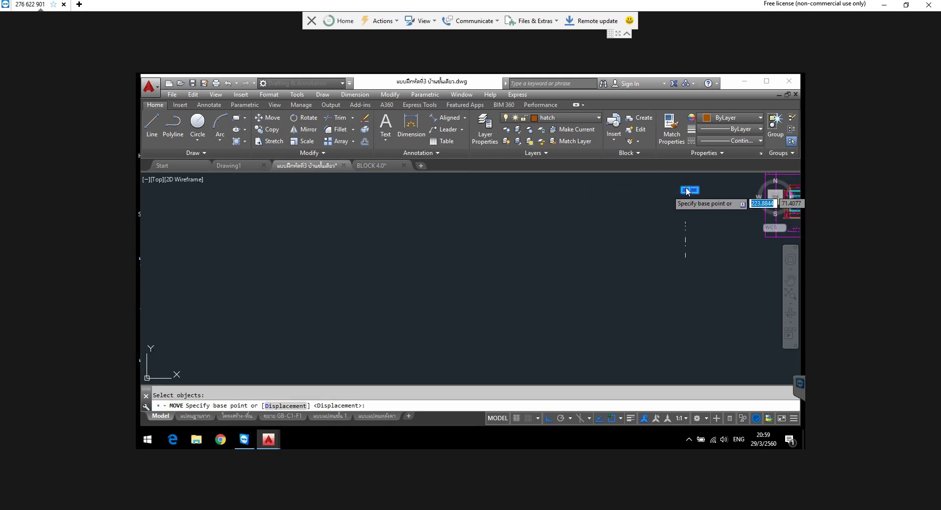
Step: Set the window by its bottom-left corner into the wall left of the panelled door
scroll(686, 187, "up", 5)
scroll(649, 202, "up", 5)
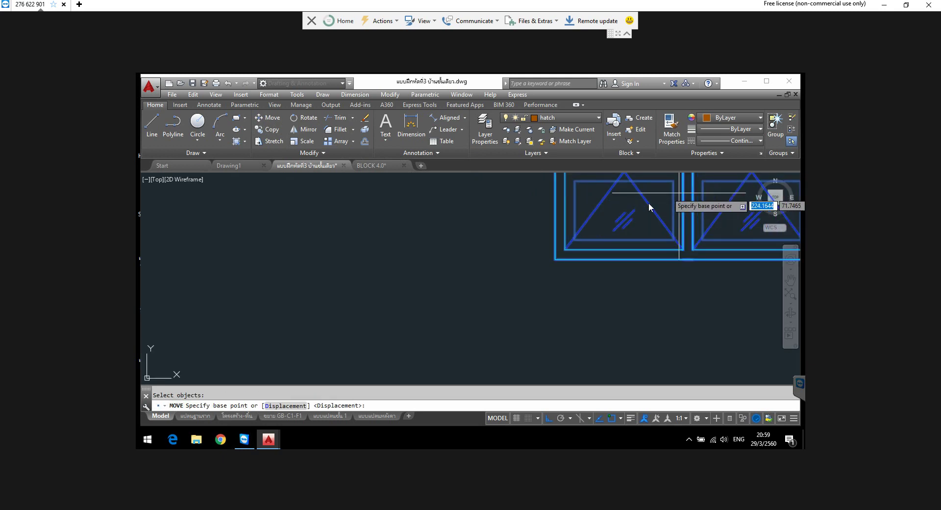
left_click(554, 260)
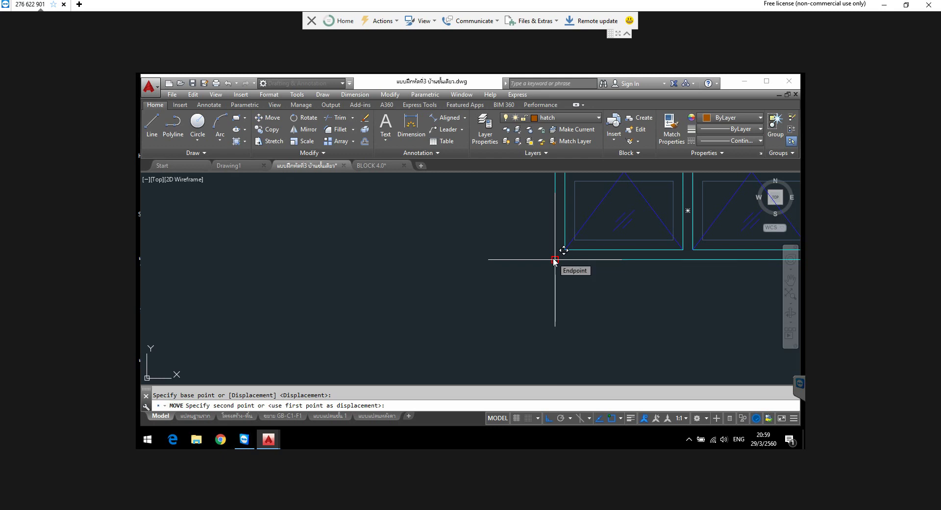
scroll(554, 260, "down", 3)
scroll(558, 255, "down", 8)
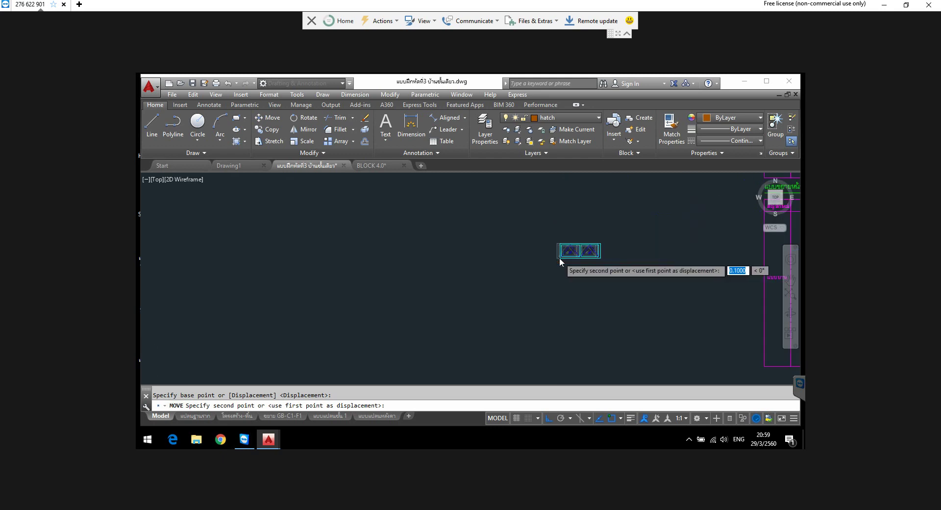
scroll(560, 257, "down", 5)
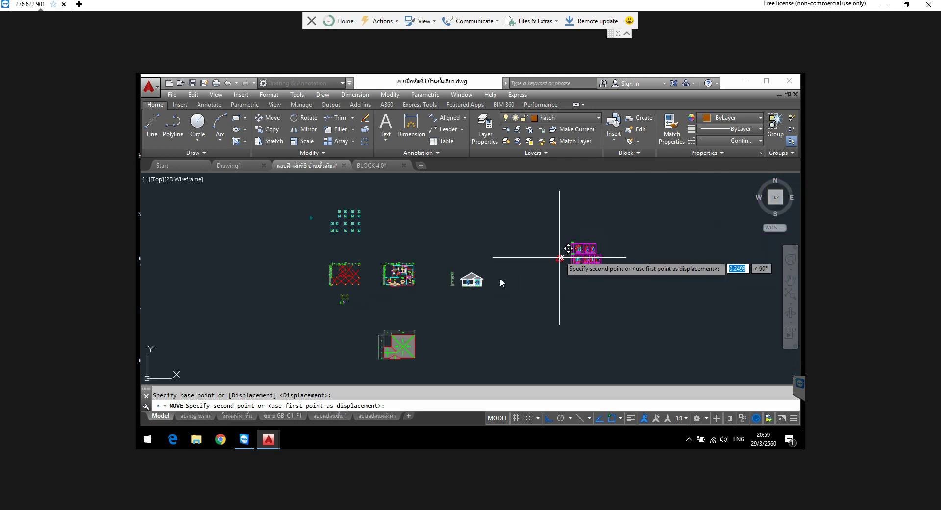
scroll(451, 288, "up", 4)
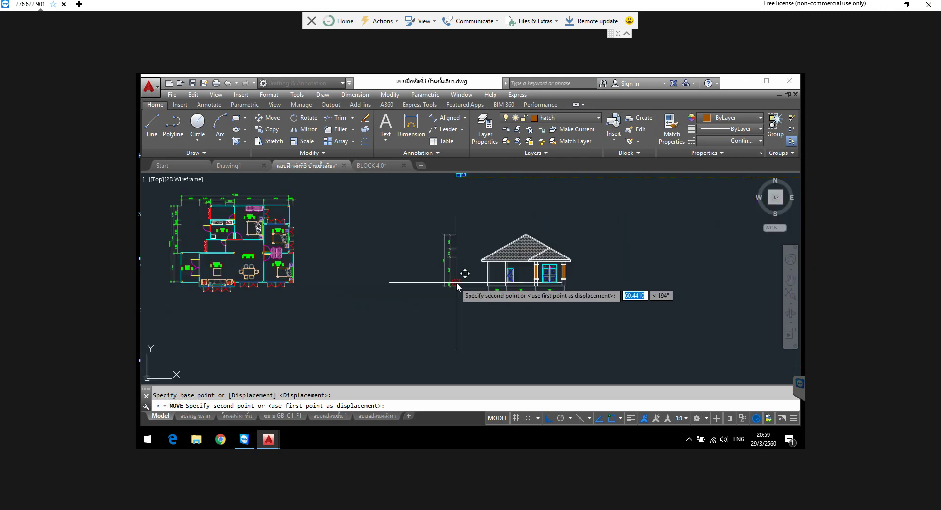
scroll(508, 287, "up", 2)
scroll(508, 287, "up", 4)
scroll(505, 279, "up", 3)
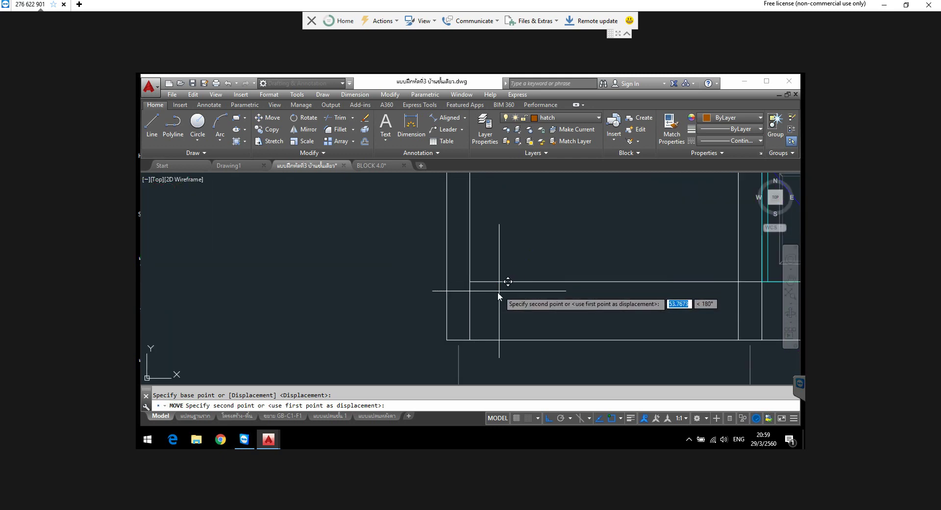
scroll(490, 274, "up", 2)
scroll(473, 283, "up", 2)
left_click(471, 282)
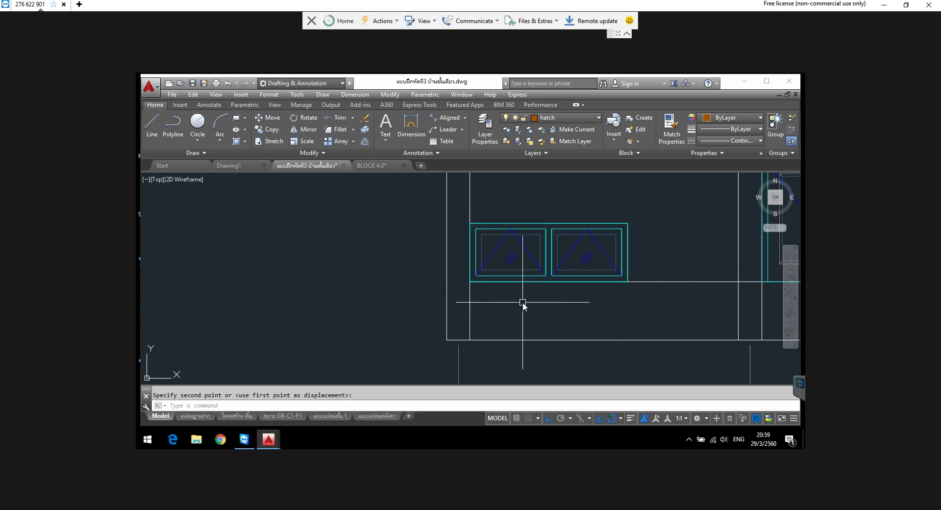
Step: Pan and zoom to view the placed window beside the door and the wall above it
mouse_move(510, 279)
middle_mouse_down()
mouse_move(434, 290)
mouse_move(425, 307)
middle_mouse_up()
scroll(434, 290, "down", 2)
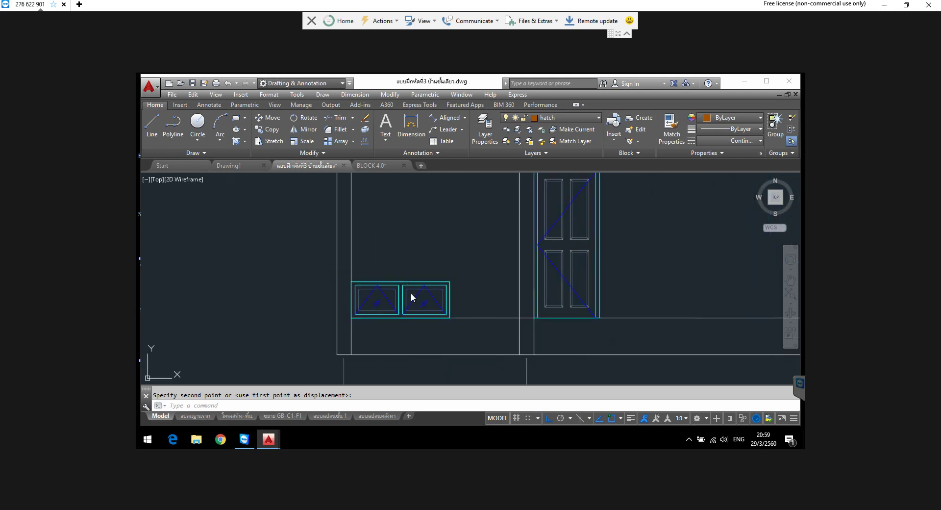
middle_click_drag(391, 279, 401, 306)
scroll(390, 315, "up", 4)
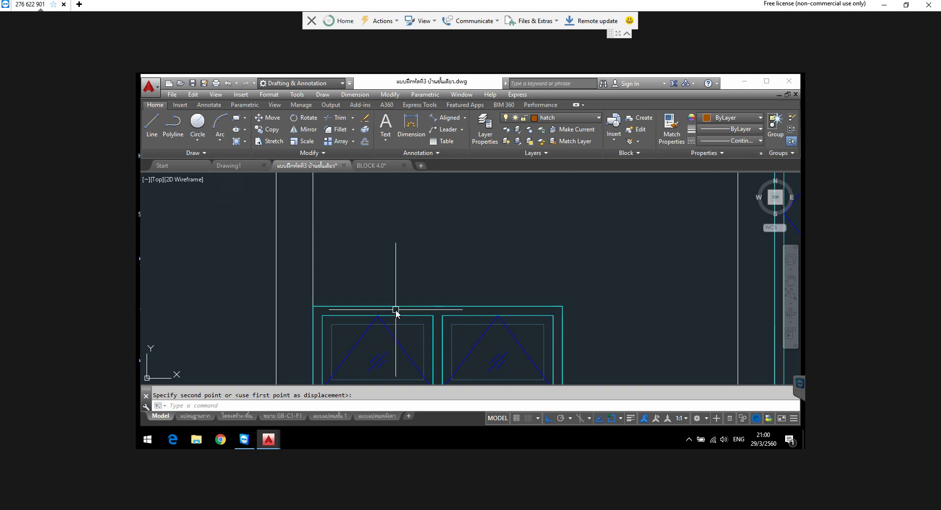
middle_click_drag(454, 304, 456, 307)
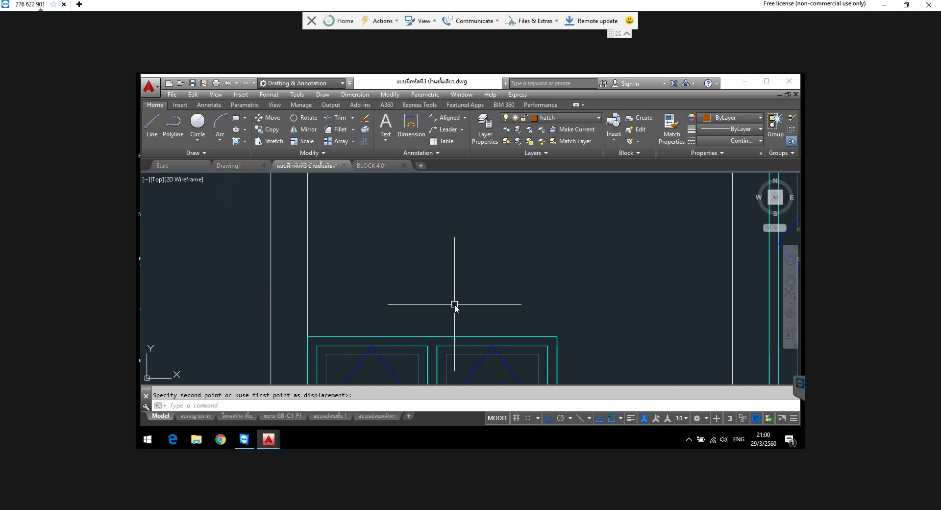
scroll(420, 300, "down", 2)
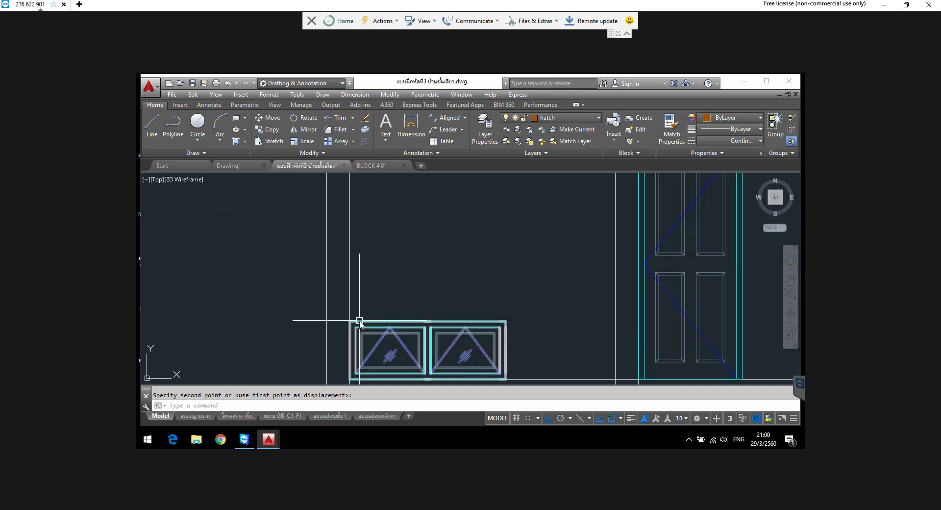
Step: Cancel the started rectangle and switch the current layer from hatch to profile
left_click(236, 118)
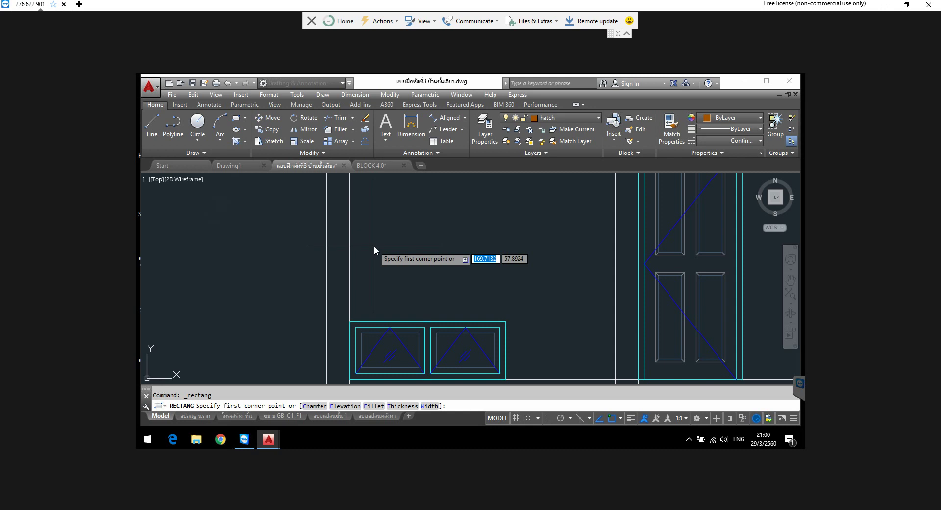
key("Escape")
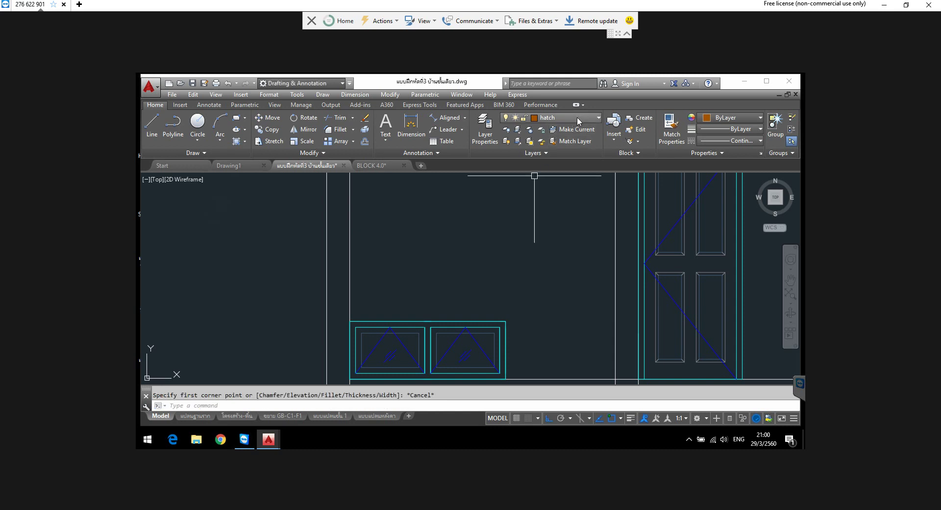
left_click(577, 116)
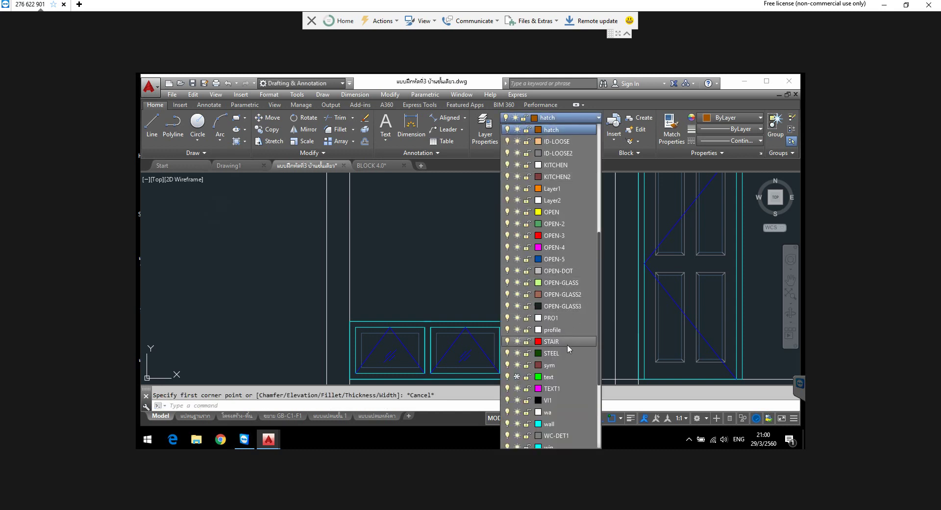
scroll(562, 365, "up", 1)
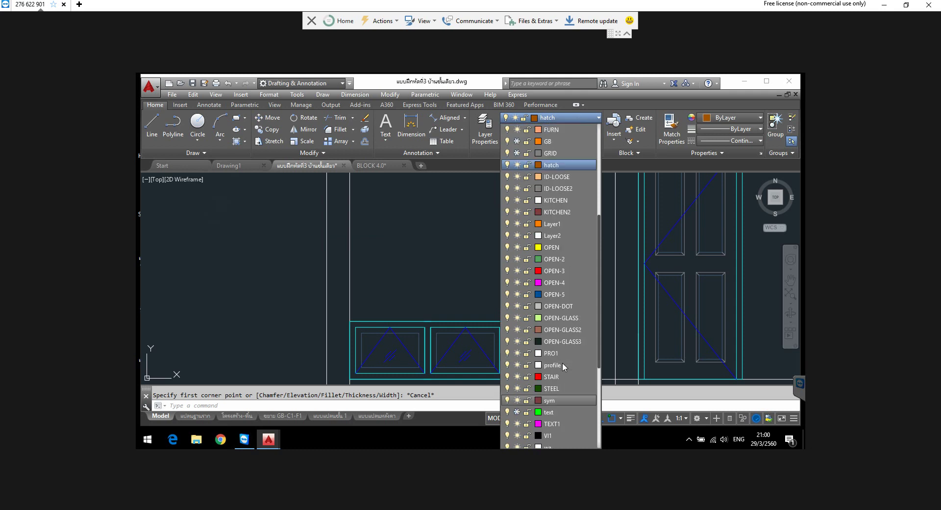
scroll(563, 365, "down", 2)
scroll(563, 365, "down", 1)
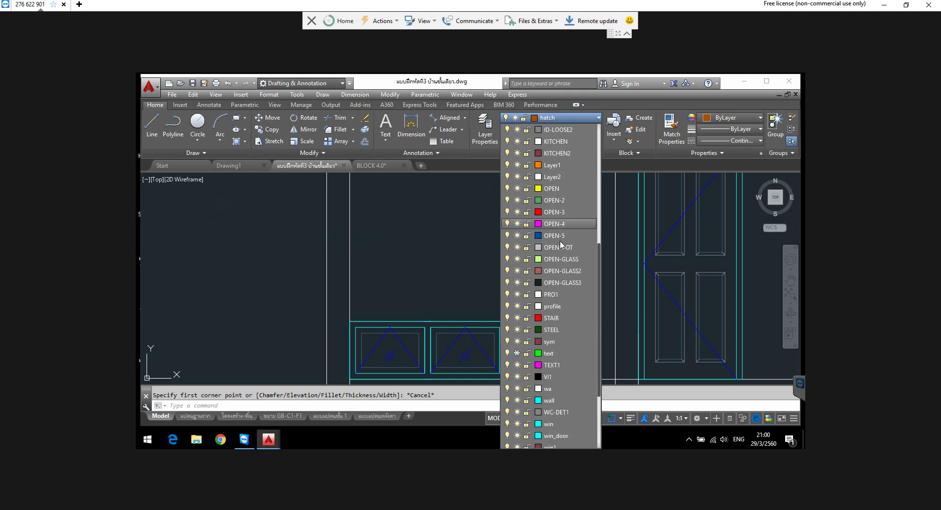
left_click(568, 304)
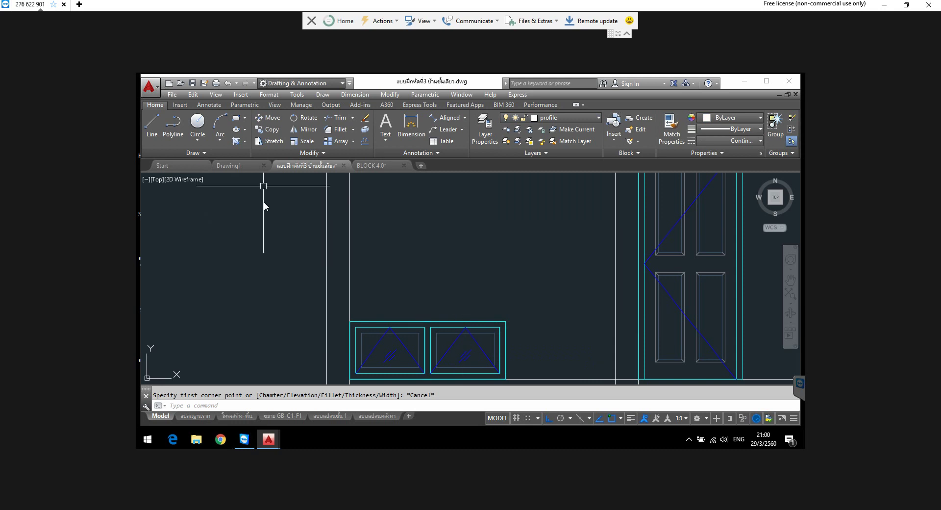
Step: Draw a 1.5 by 0.1 rectangle from a corner above the window using the Dimensions option
left_click(237, 118)
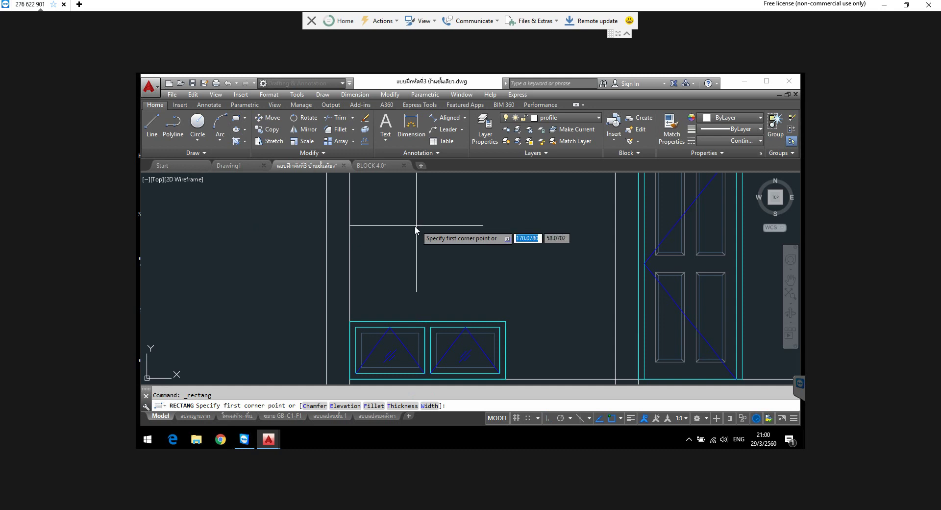
left_click(392, 226)
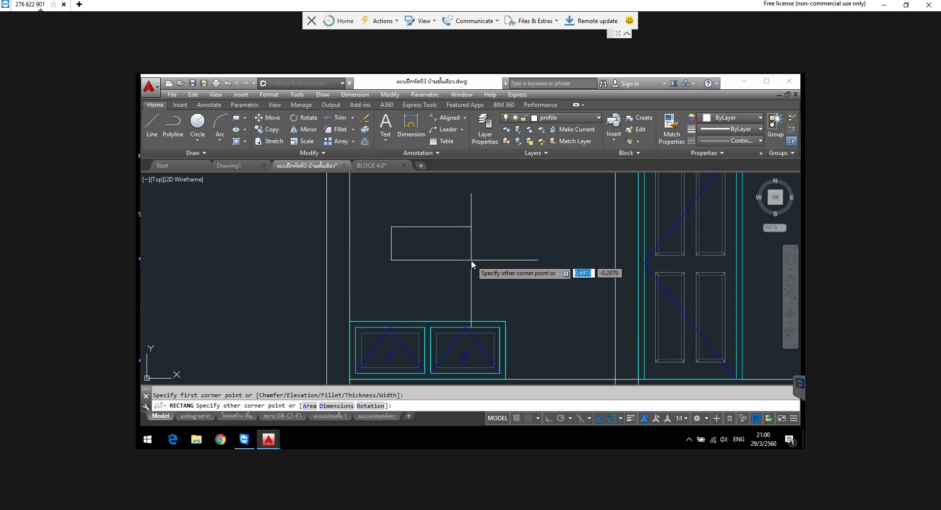
type("d")
key("Return")
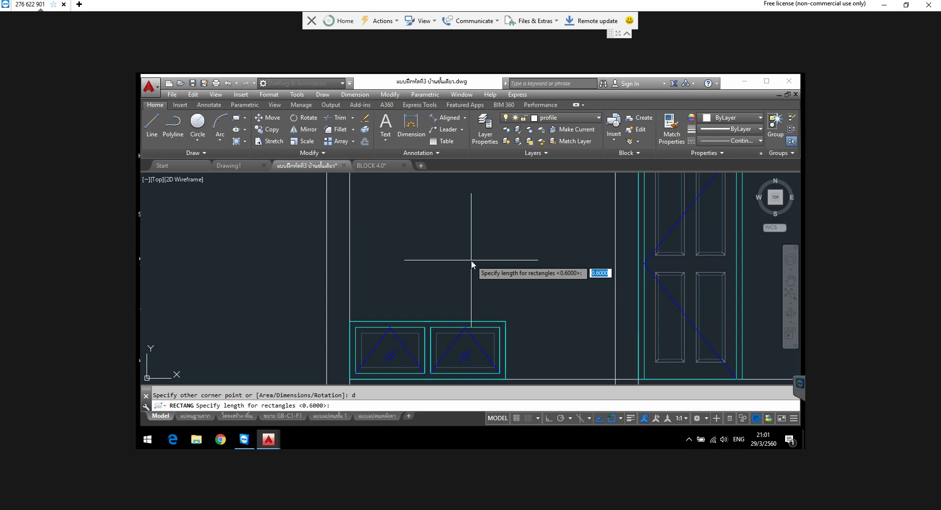
type("1.5")
key("Return")
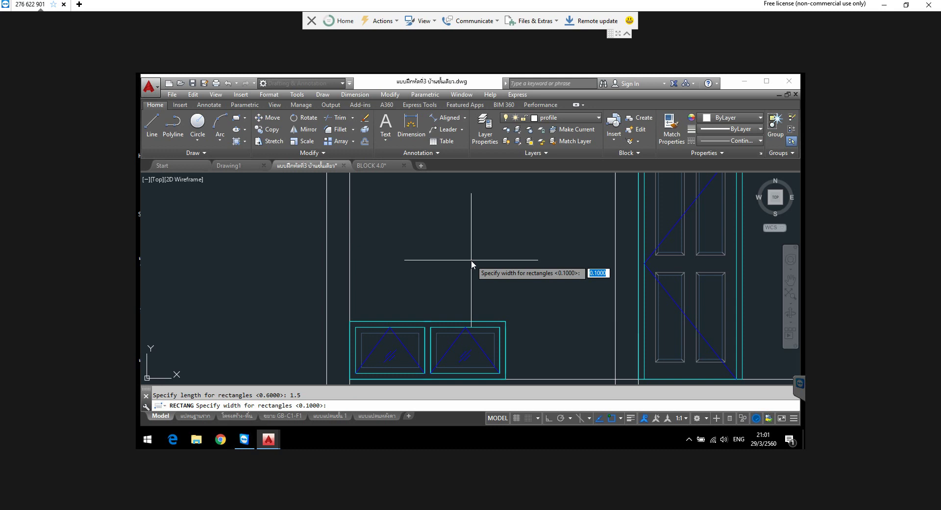
type(".1")
key("Return")
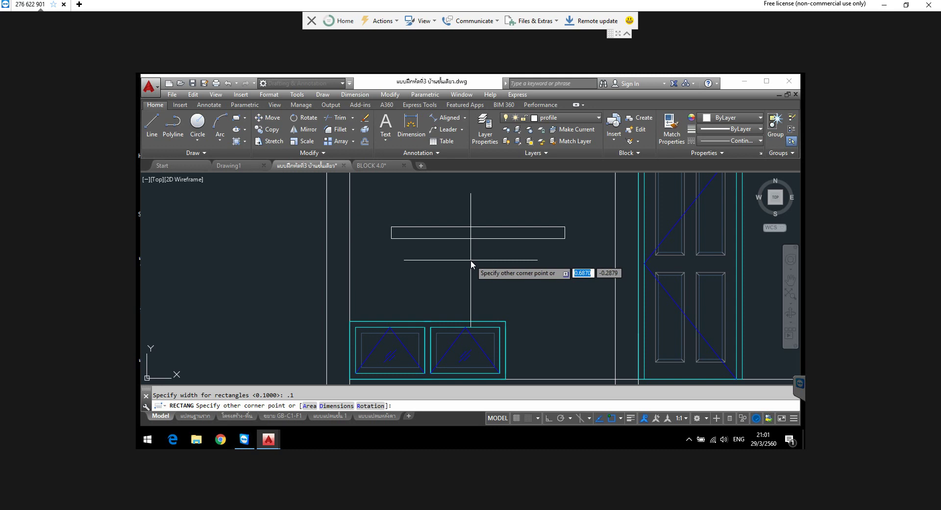
left_click(471, 263)
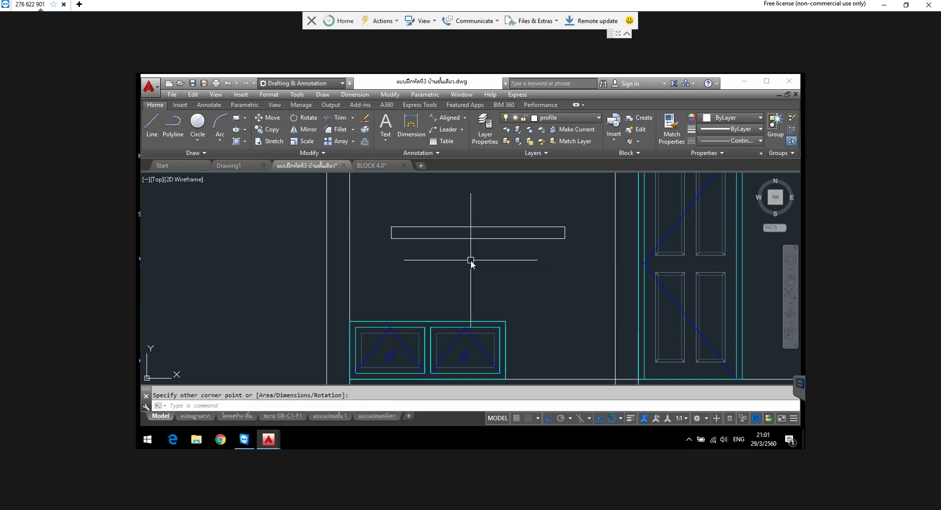
Step: Move the thin rectangle by its left end onto the top of the window frames
left_click(264, 117)
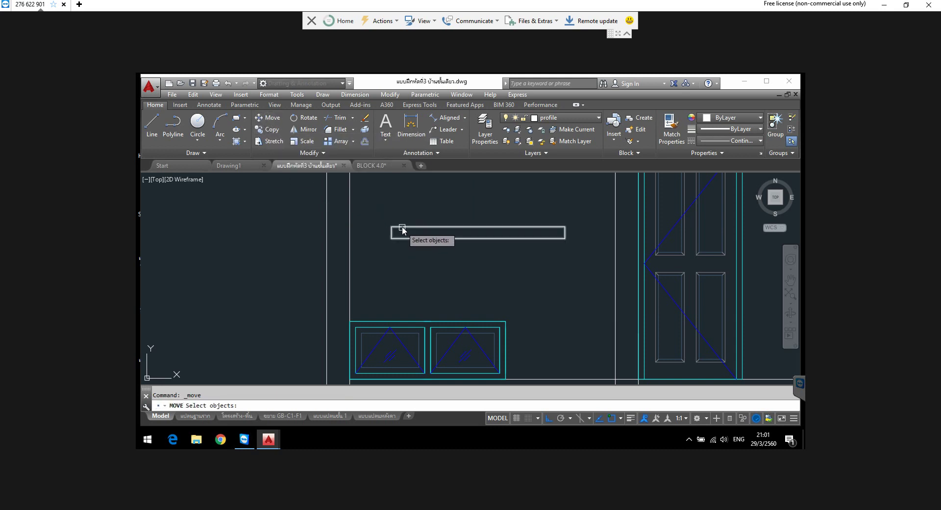
left_click(402, 228)
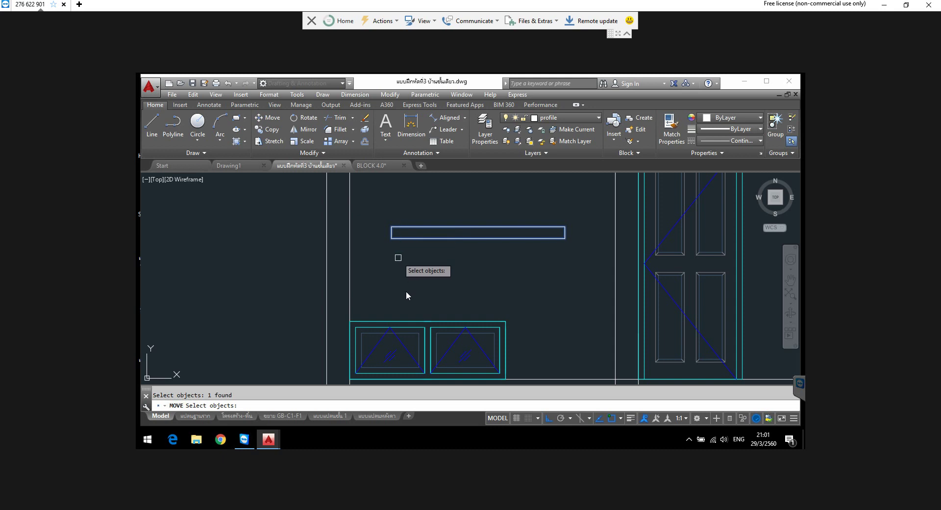
key("Return")
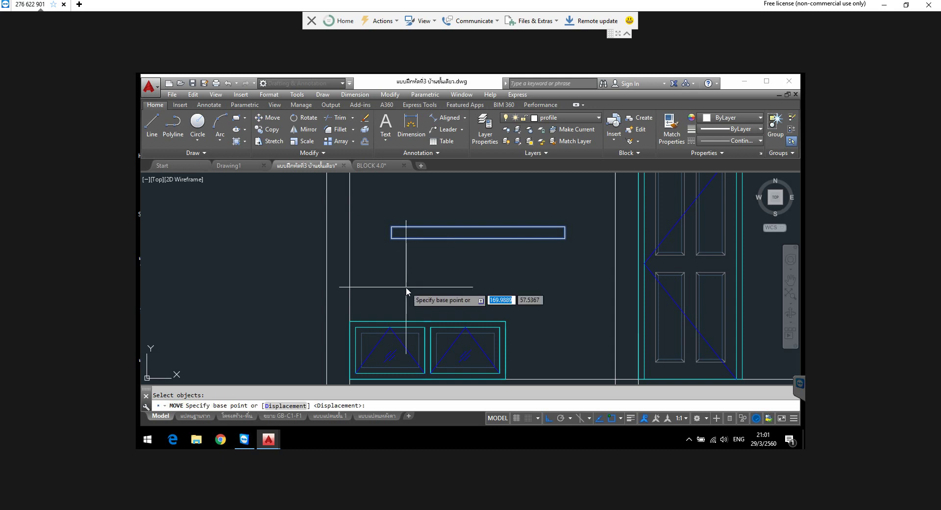
left_click(391, 232)
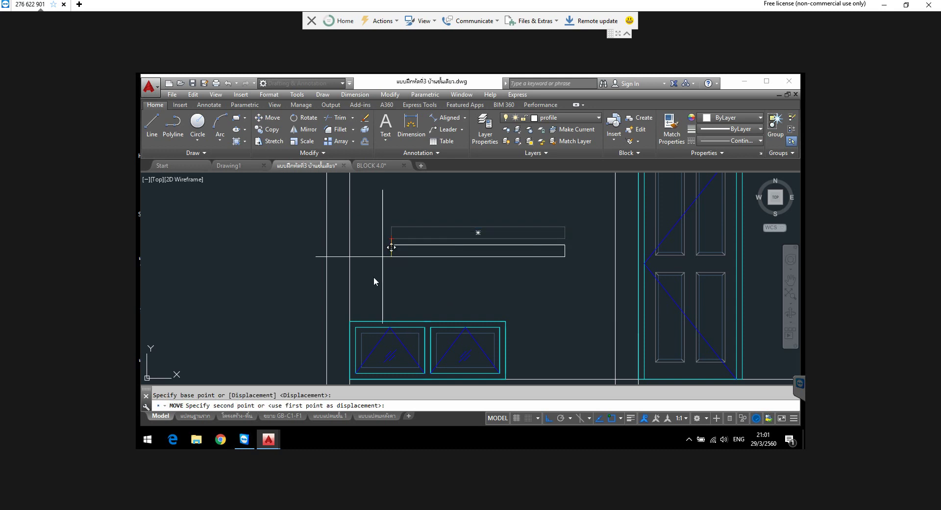
left_click(350, 321)
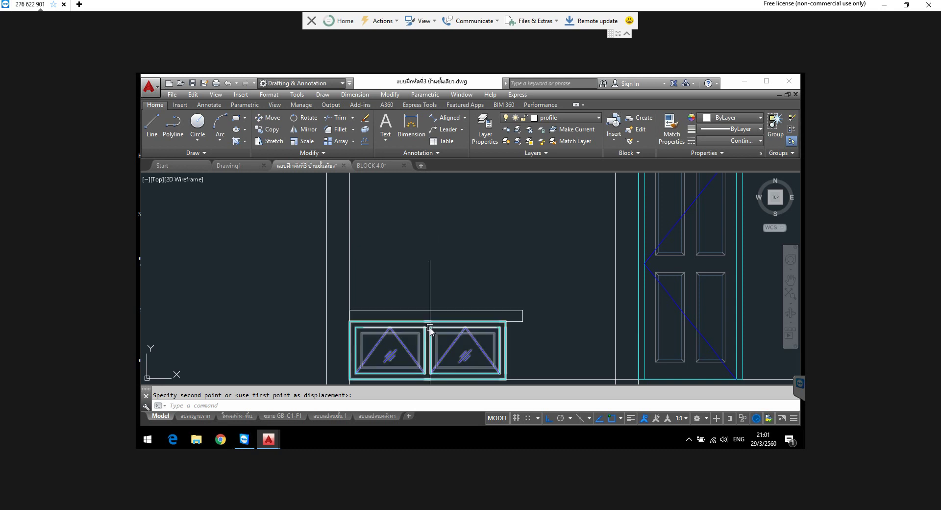
scroll(430, 328, "up", 2)
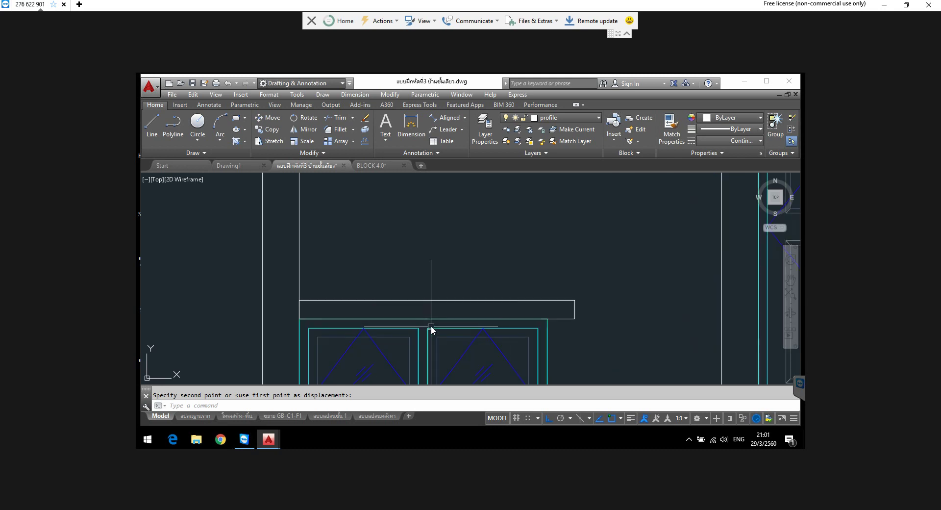
left_click(317, 307)
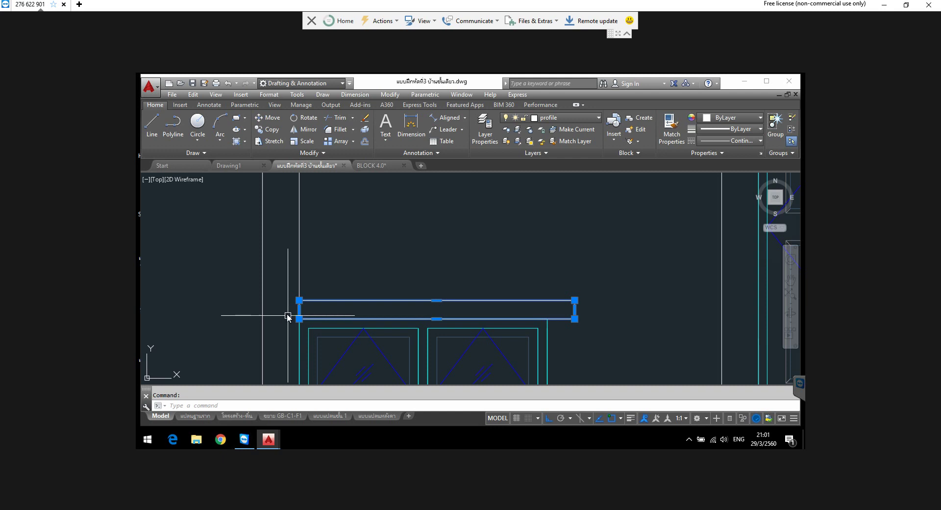
Step: Stretch the lintel's left edge outward by 0.1 with its grip
scroll(288, 316, "up", 3)
left_click(315, 305)
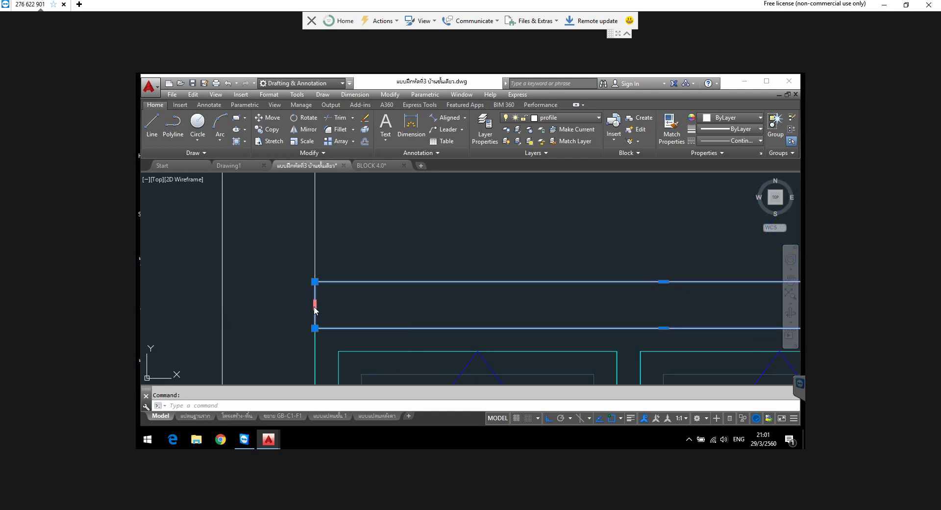
type(".1")
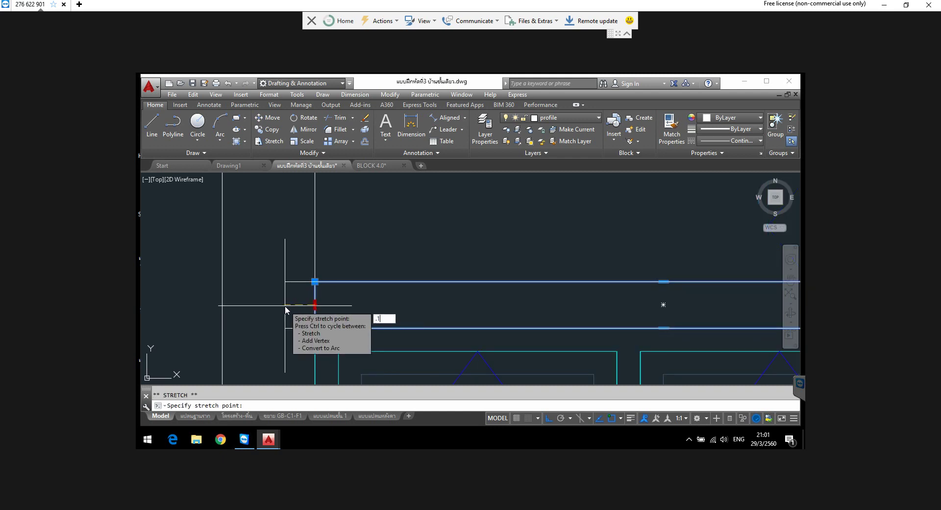
key("Return")
key("Escape")
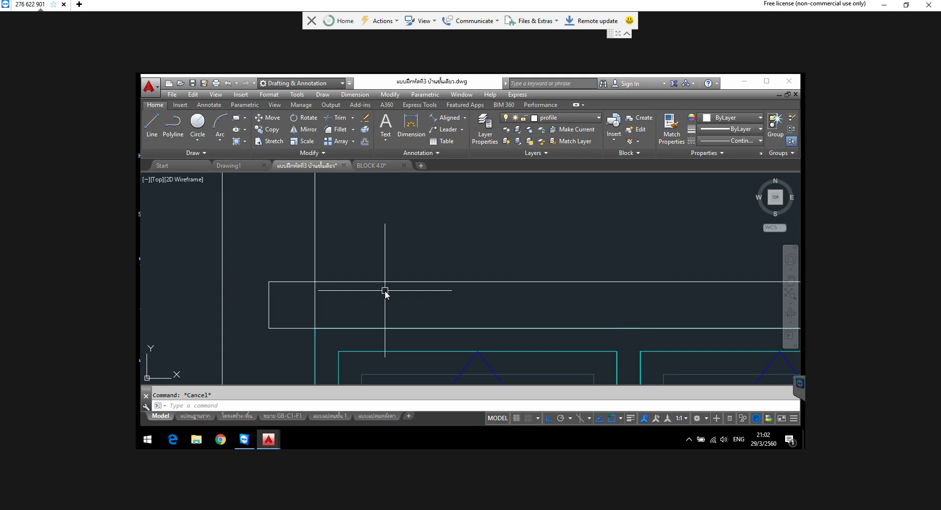
Step: Pull the lintel's right edge back in so it ends flush with the wall line
scroll(387, 293, "down", 4)
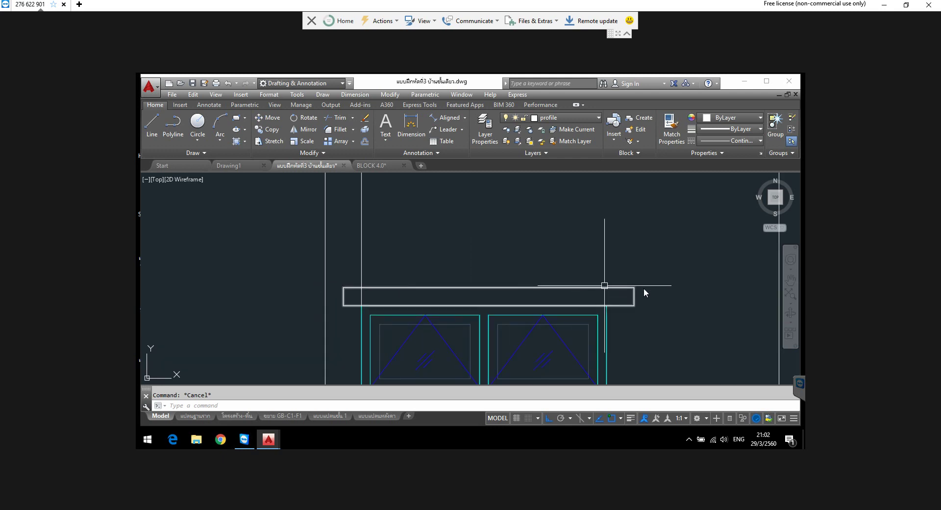
scroll(671, 294, "up", 2)
scroll(650, 298, "up", 2)
left_click(582, 303)
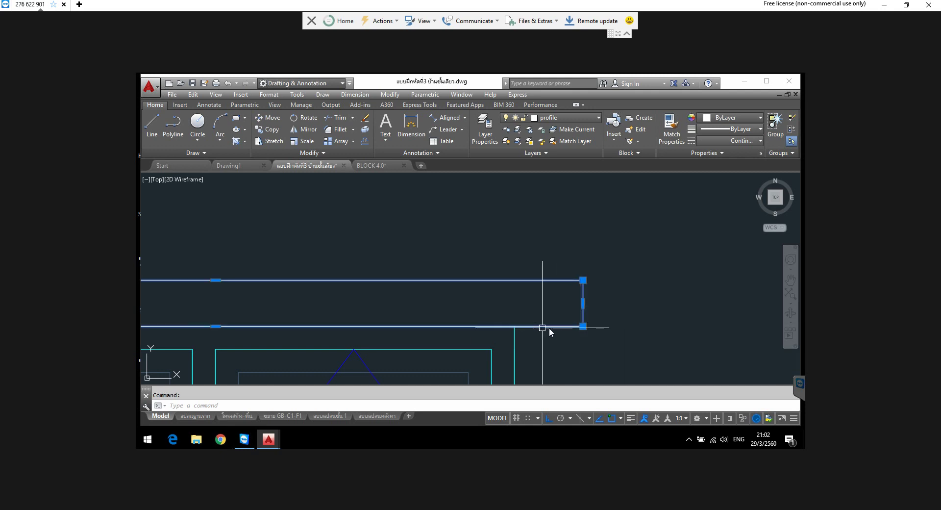
left_click(582, 303)
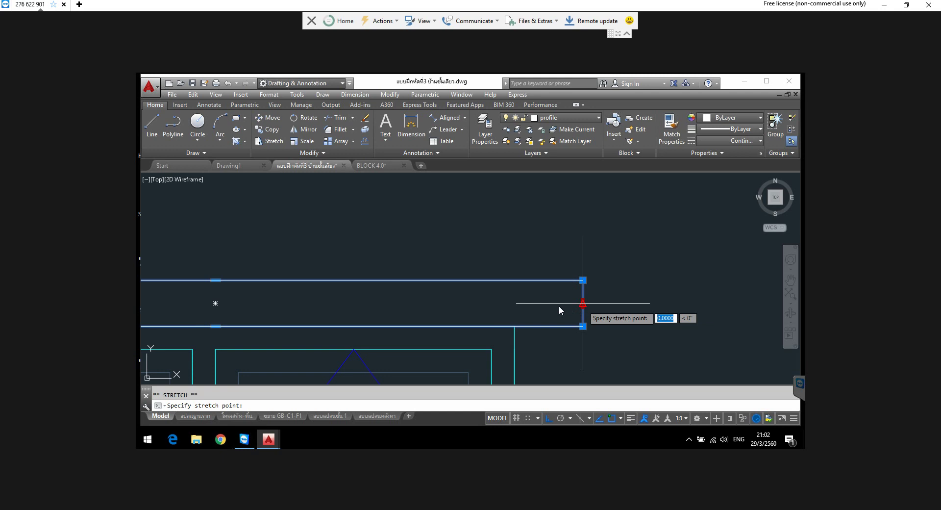
left_click(515, 302)
key("Escape")
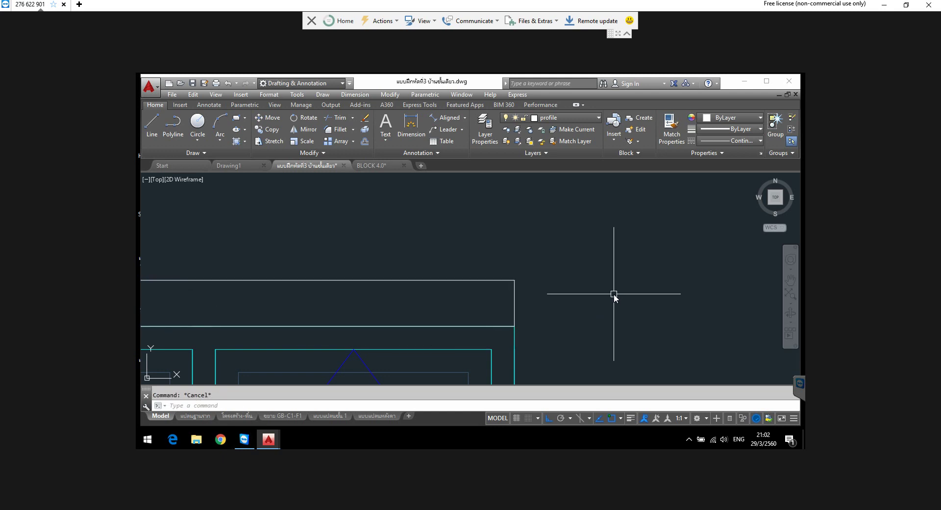
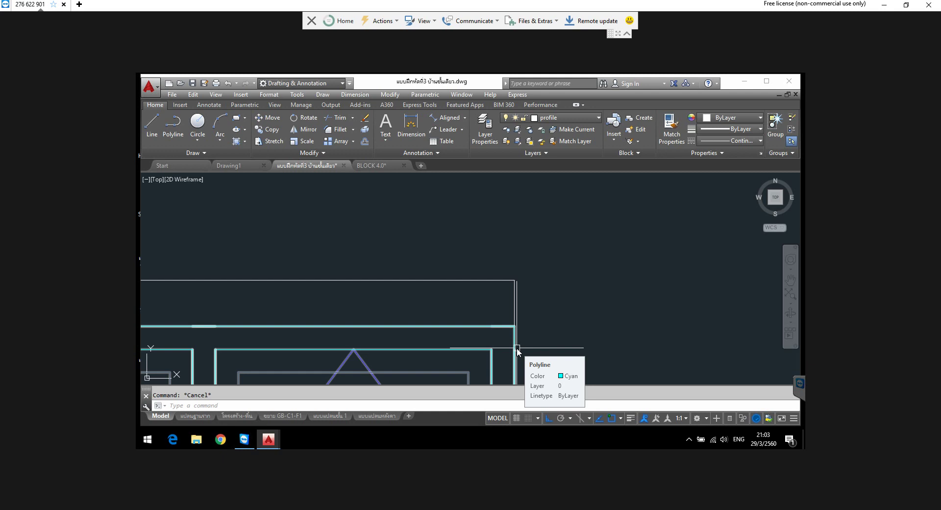
Step: Stretch the window bar's right end 0.1 to the right, then zoom back out to the windows
left_click(515, 303)
scroll(519, 302, "up", 4)
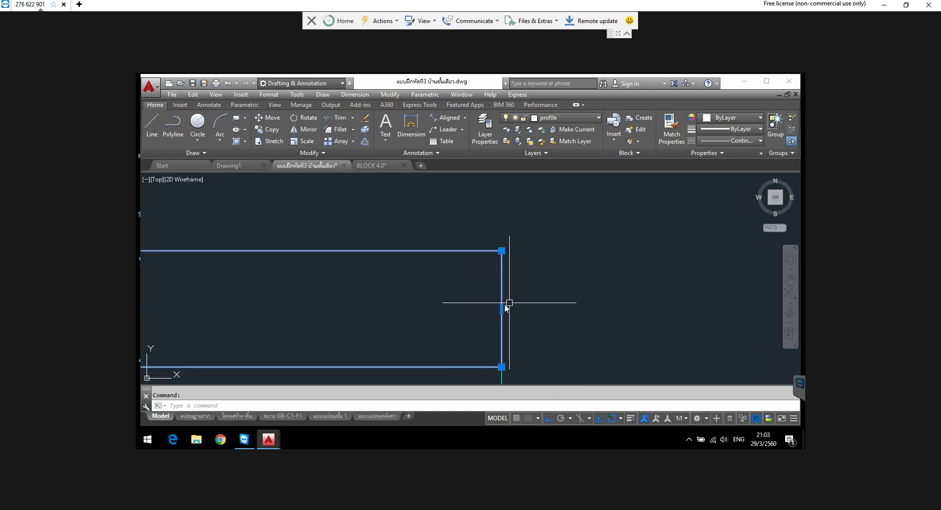
left_click(502, 308)
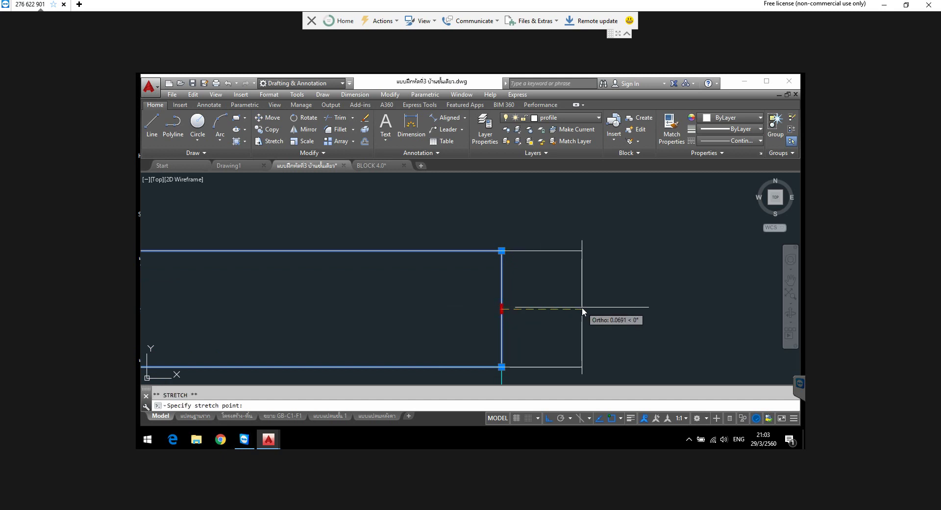
type(".1")
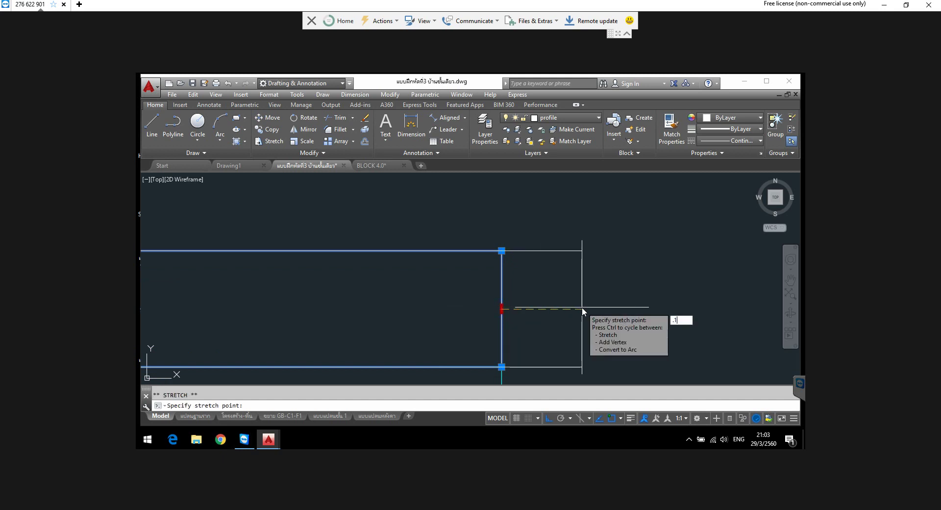
key("Return")
key("Escape")
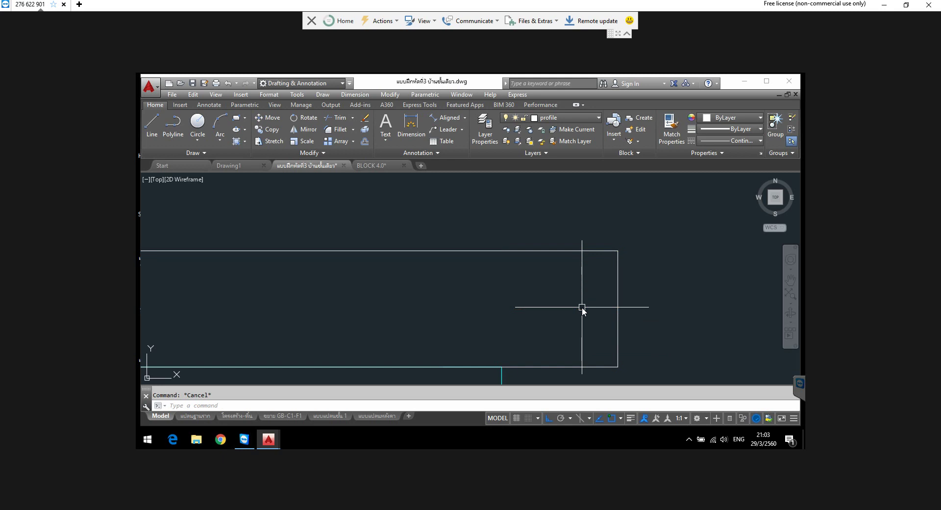
scroll(582, 307, "down", 2)
scroll(582, 309, "down", 3)
scroll(583, 314, "down", 2)
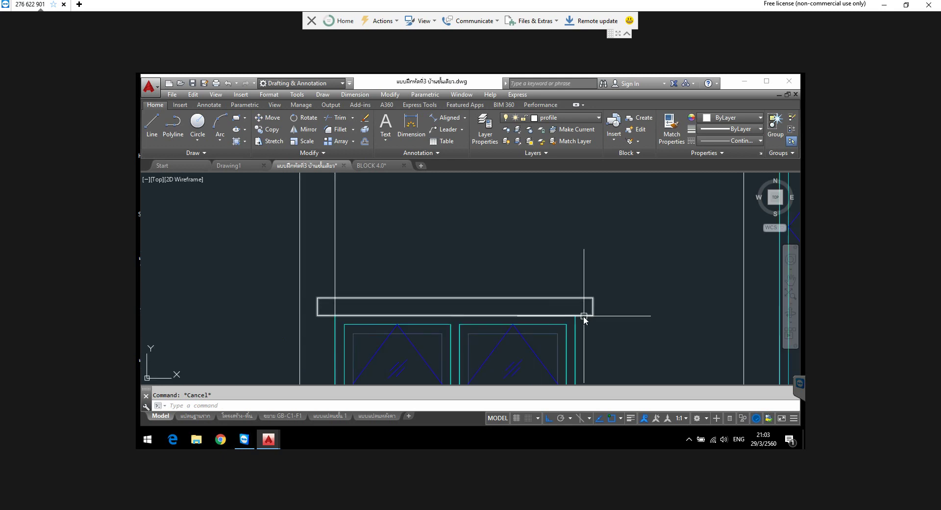
mouse_move(583, 316)
middle_mouse_down()
mouse_move(563, 280)
mouse_move(524, 259)
mouse_move(496, 270)
middle_mouse_up()
scroll(495, 268, "down", 1)
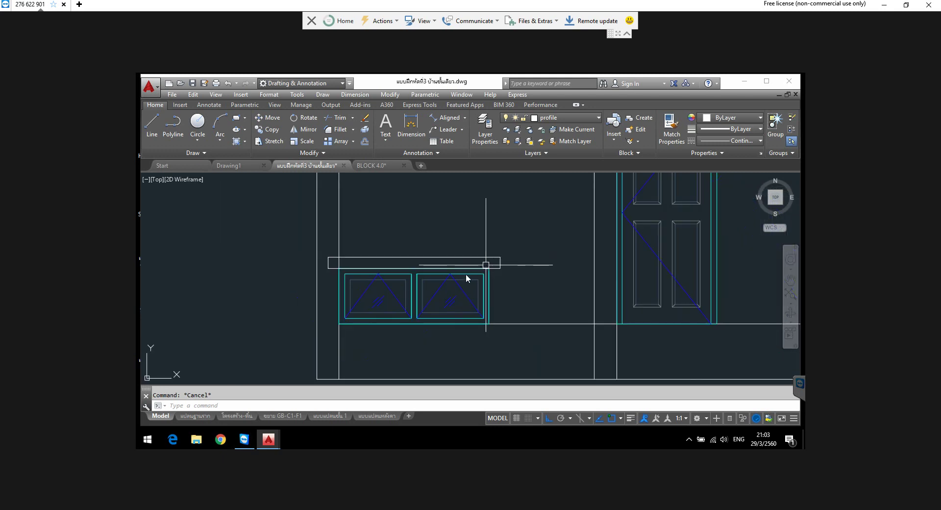
scroll(430, 284, "up", 2)
scroll(382, 285, "down", 4)
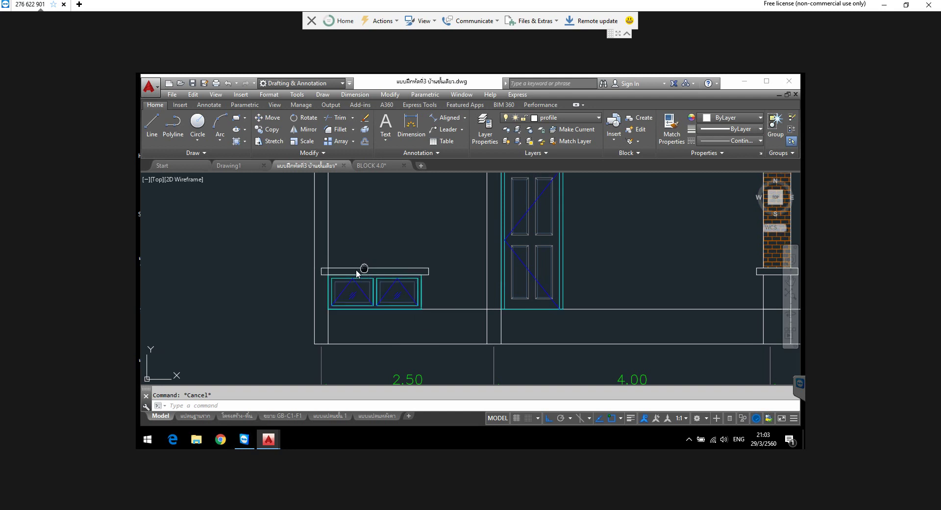
Step: Copy the window bar from its lower-left corner to the door's top-left corner
left_click(355, 273)
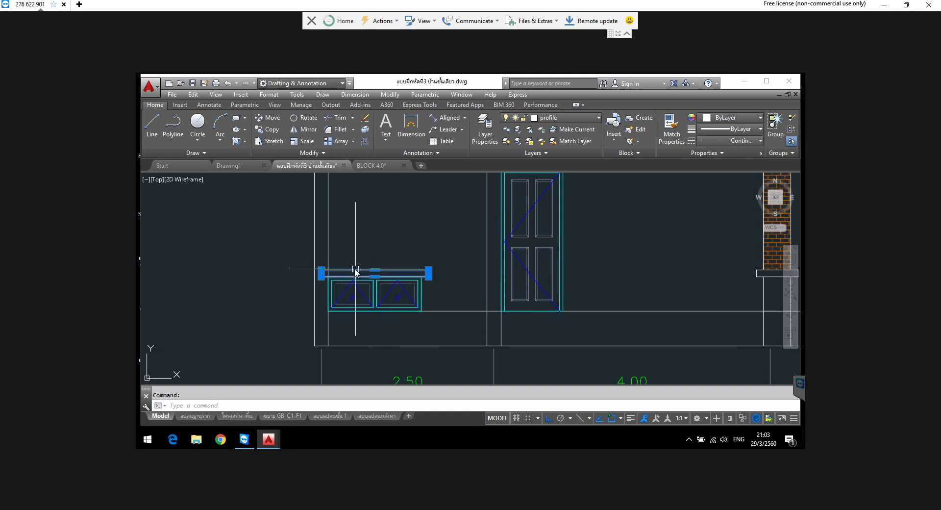
left_click(270, 131)
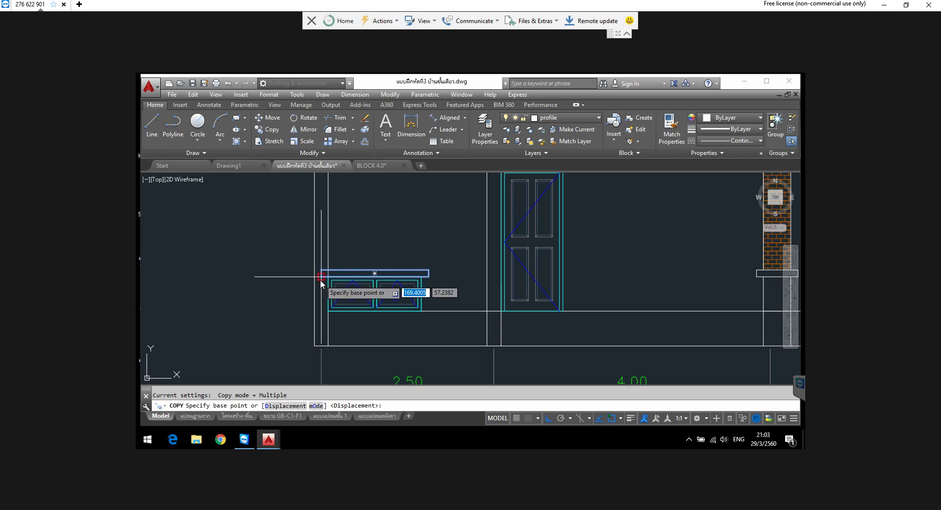
scroll(323, 279, "up", 8)
left_click(357, 269)
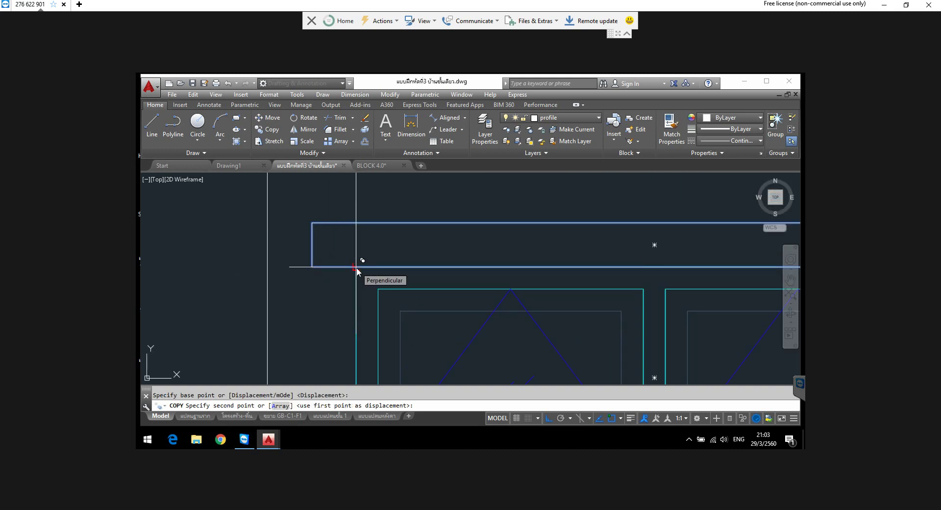
scroll(357, 269, "down", 6)
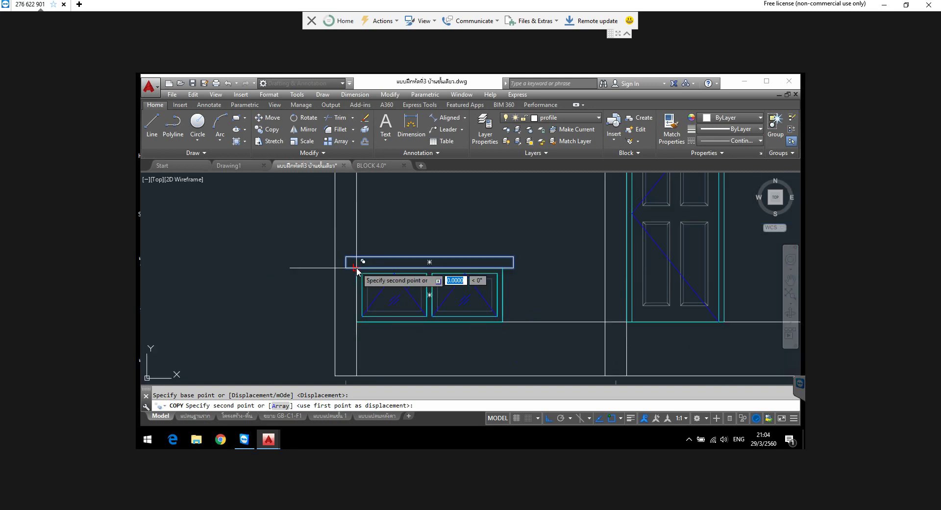
middle_click_drag(526, 256, 410, 340)
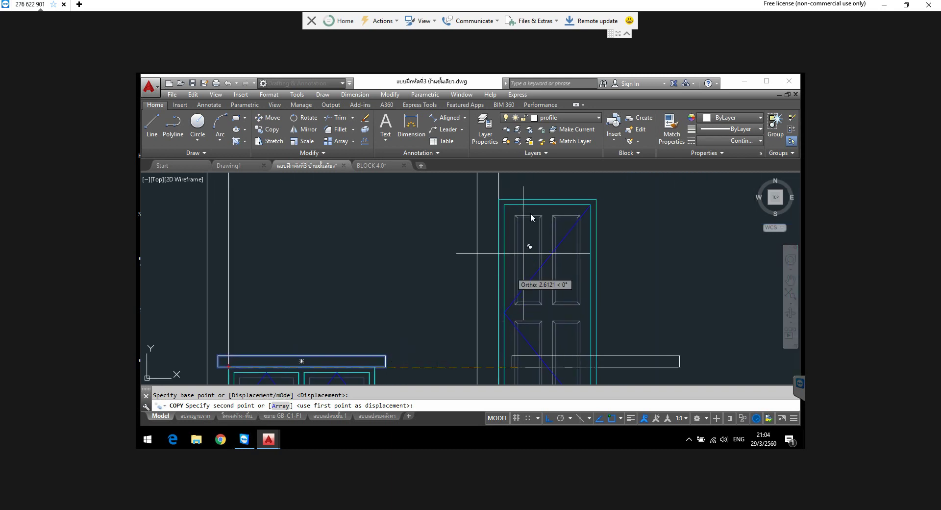
scroll(515, 191, "up", 5)
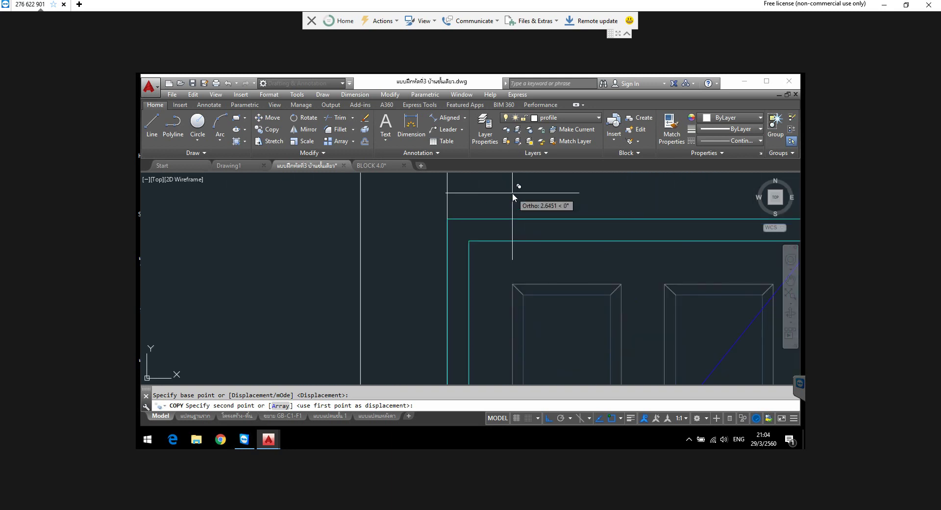
left_click(447, 218)
key("Escape")
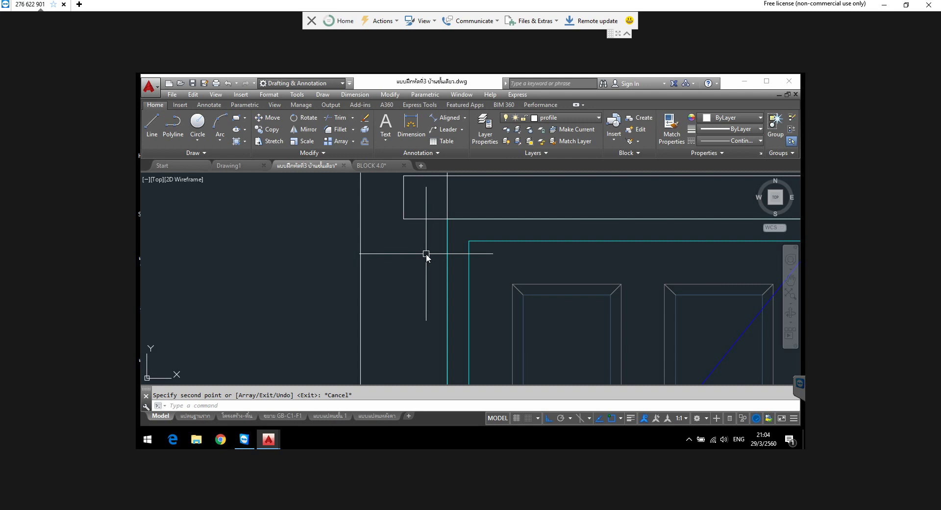
key("Escape")
scroll(402, 254, "down", 2)
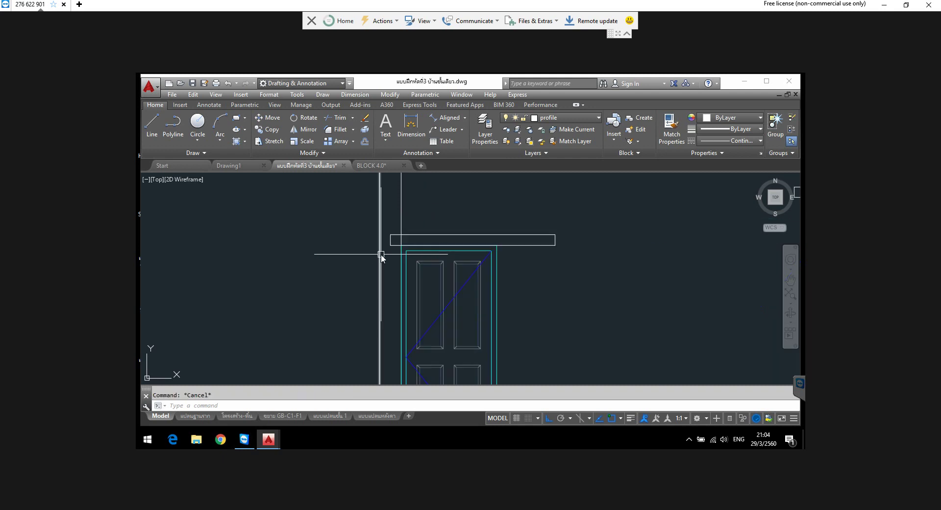
scroll(441, 247, "down", 2)
scroll(470, 246, "up", 2)
Step: Pull the door bar's right end back flush with the door edge
scroll(516, 249, "up", 3)
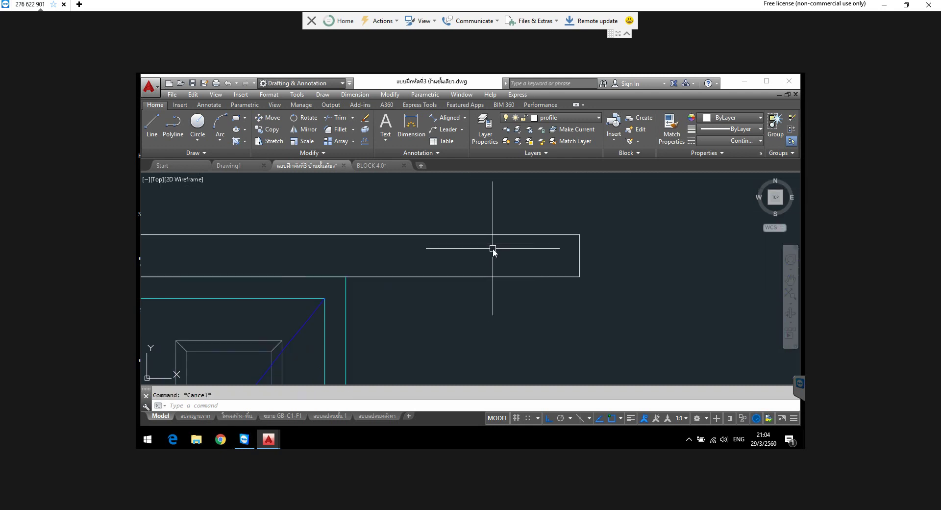
left_click(578, 250)
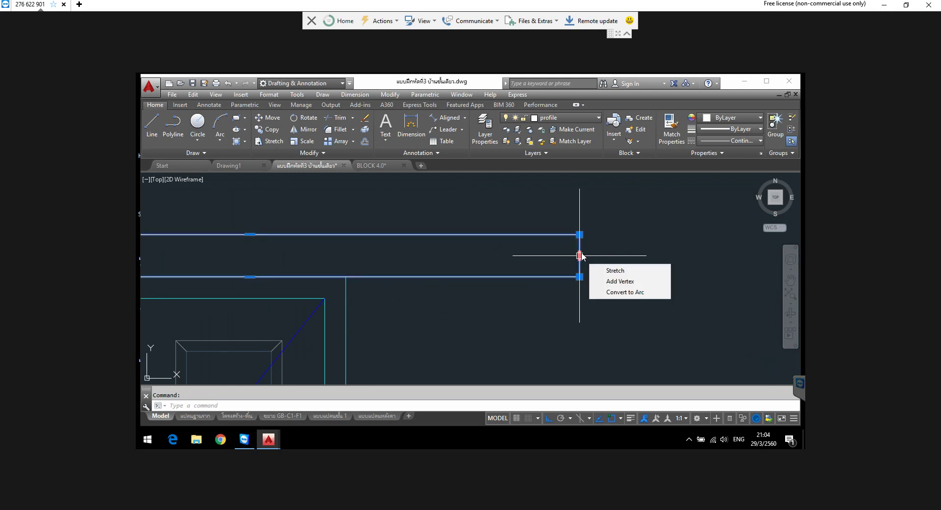
left_click(579, 255)
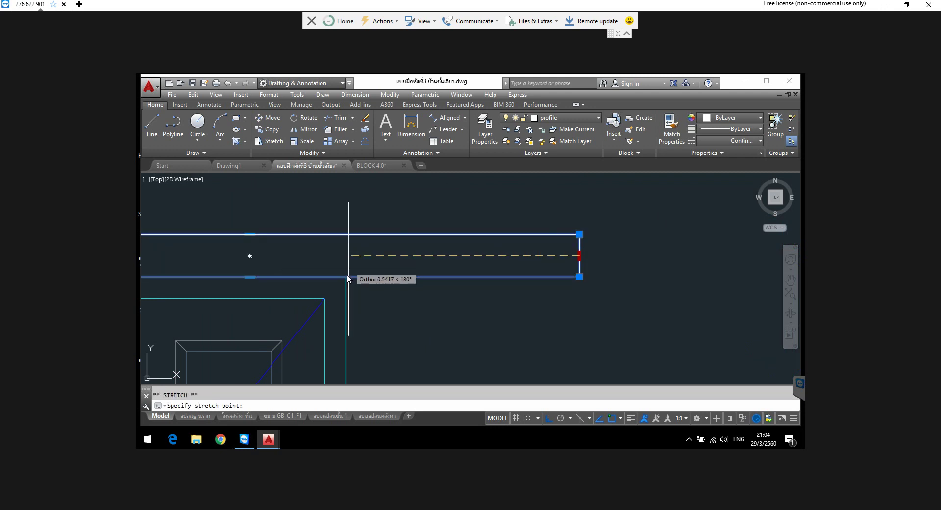
left_click(345, 255)
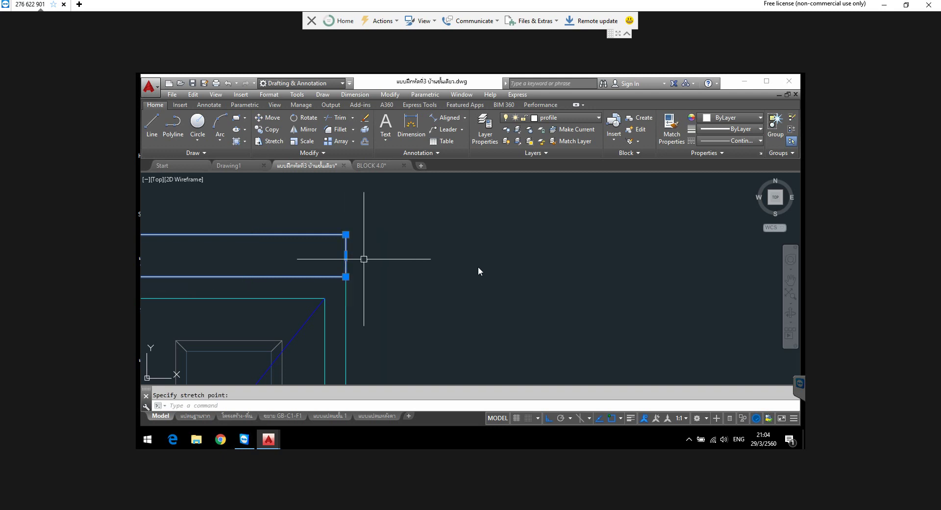
key("Escape")
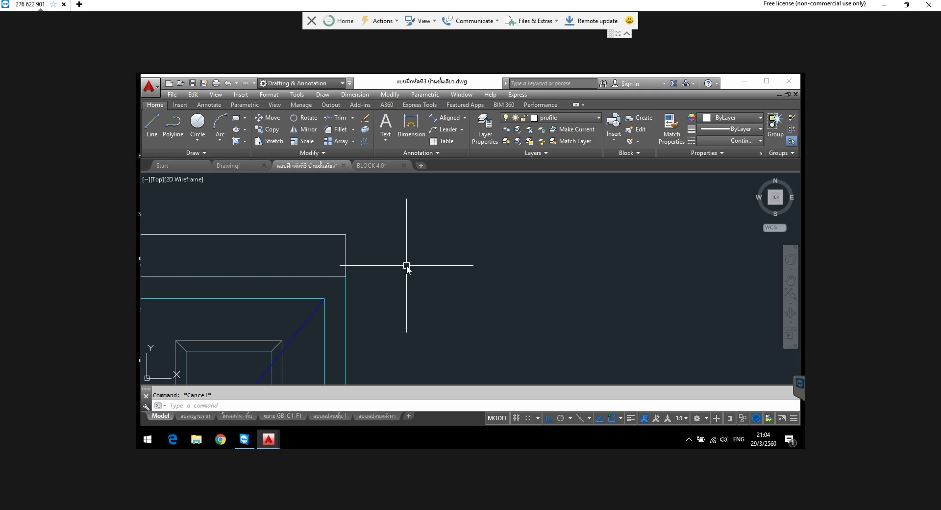
Step: Extend the door bar's right end by 0.1
left_click(346, 250)
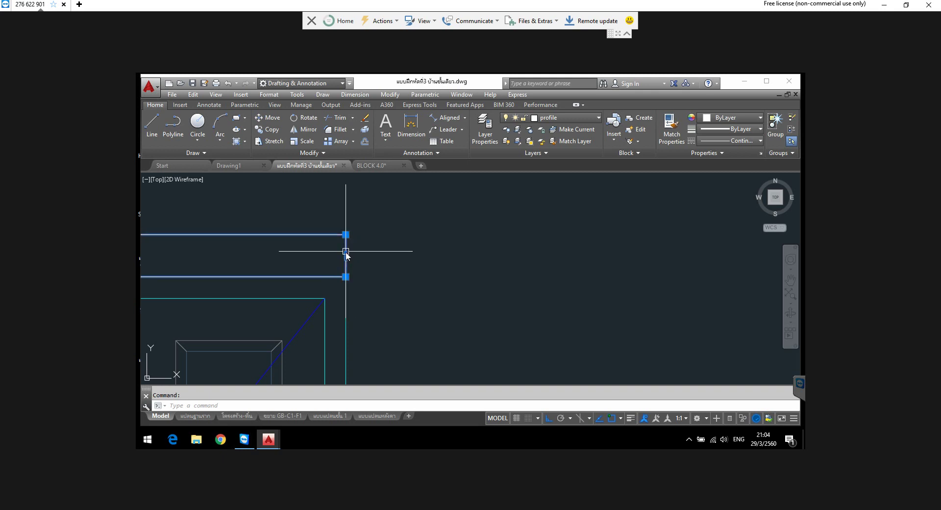
left_click(346, 256)
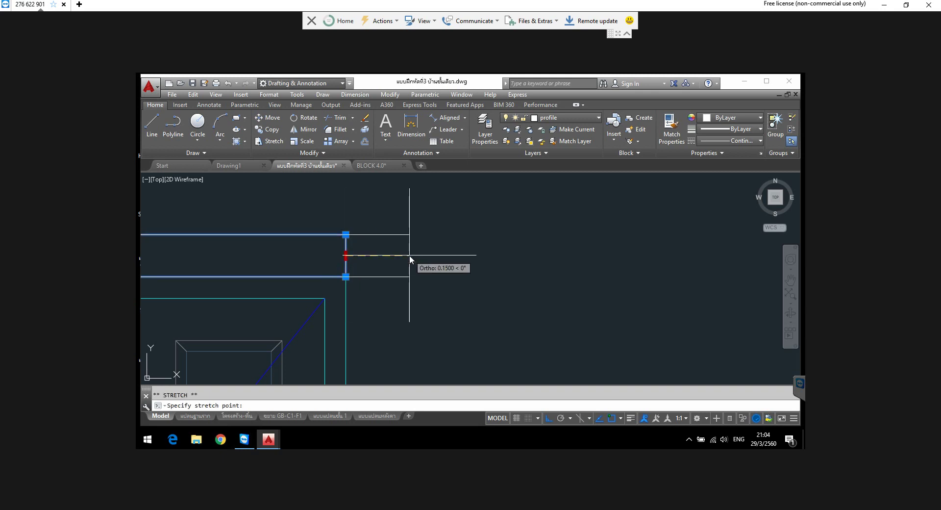
type(".1")
key("Return")
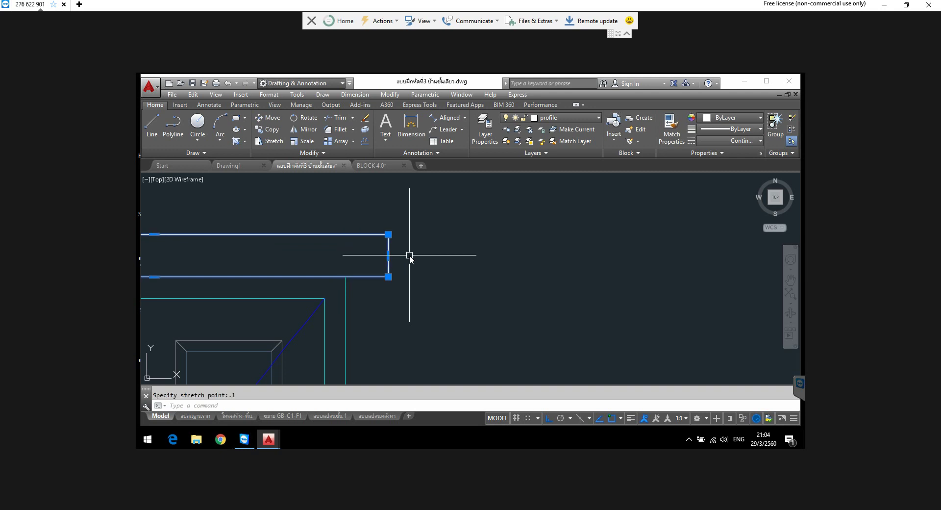
key("Escape")
Step: Group the door with its top bar using the G command
scroll(387, 244, "down", 5)
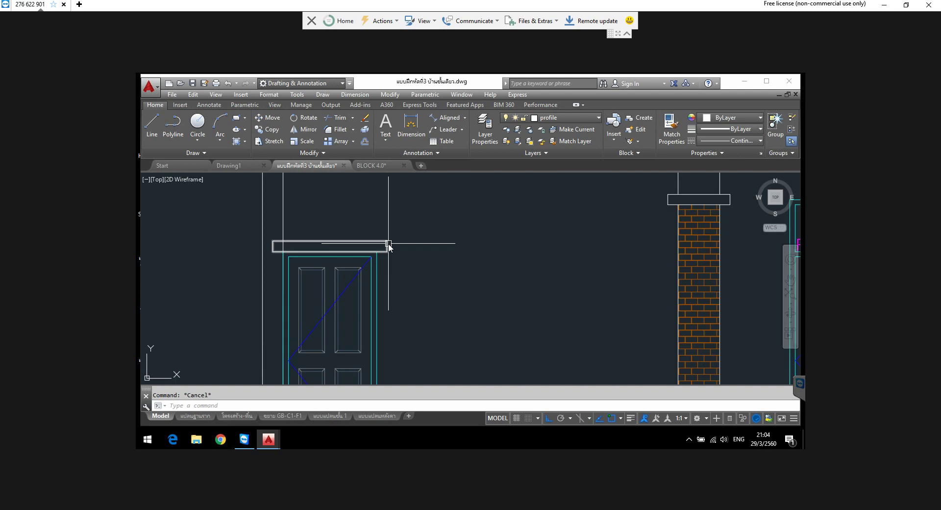
middle_click_drag(368, 263, 428, 231)
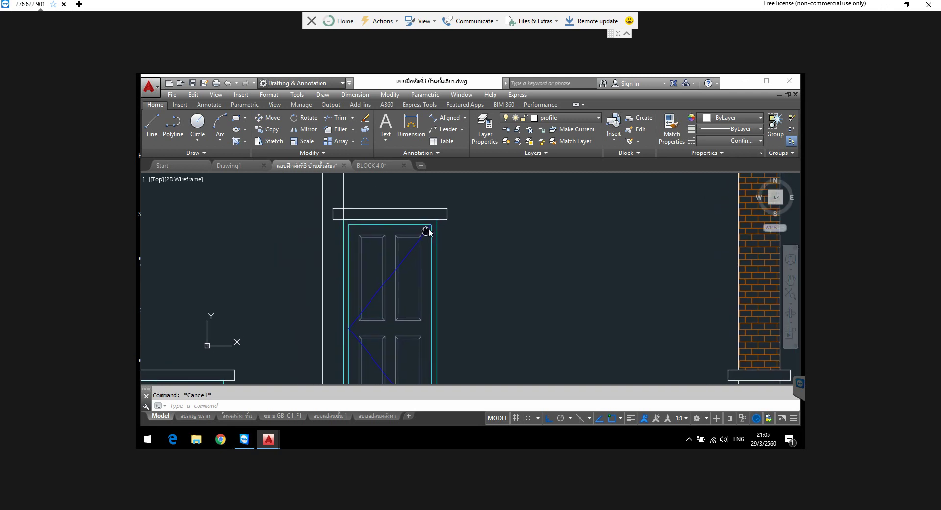
scroll(428, 231, "down", 2)
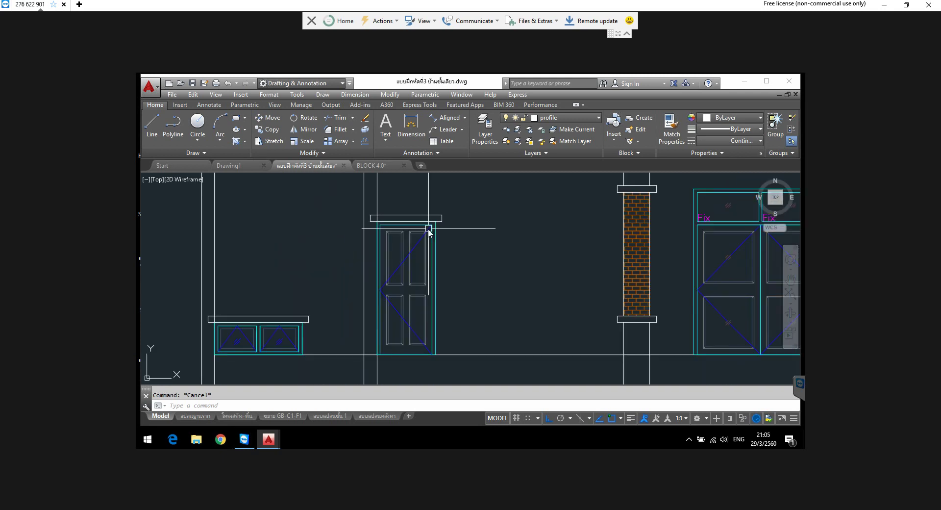
left_click(349, 199)
left_click(459, 361)
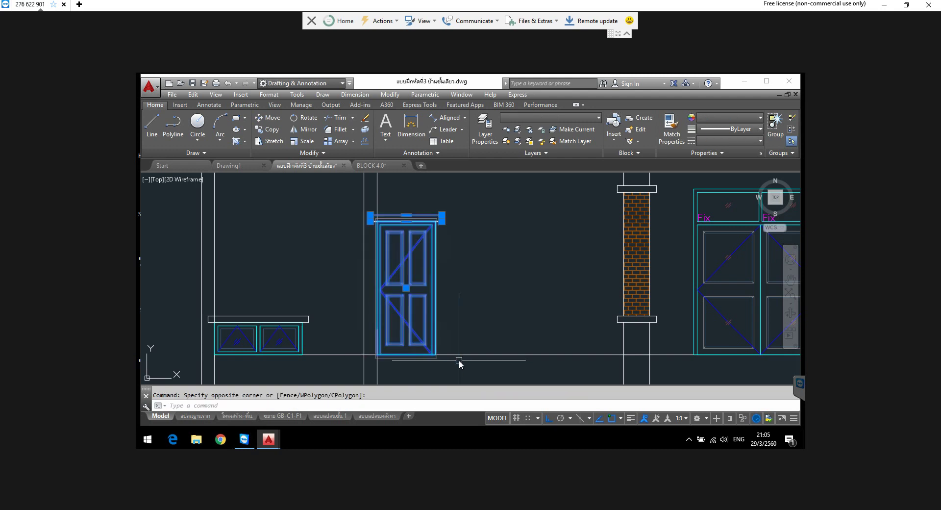
type("g")
key("Return")
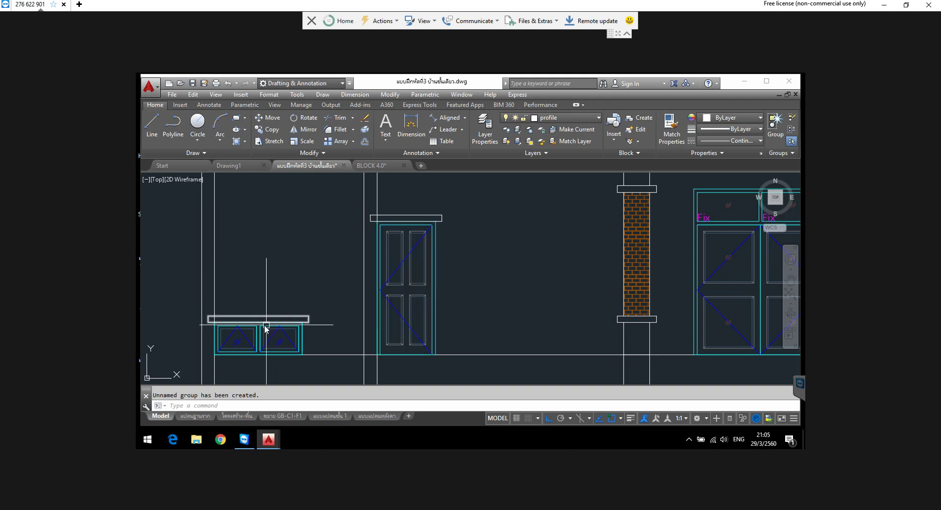
Step: Group the window pair with its top bar and check it selects as one
left_click(171, 295)
left_click(318, 366)
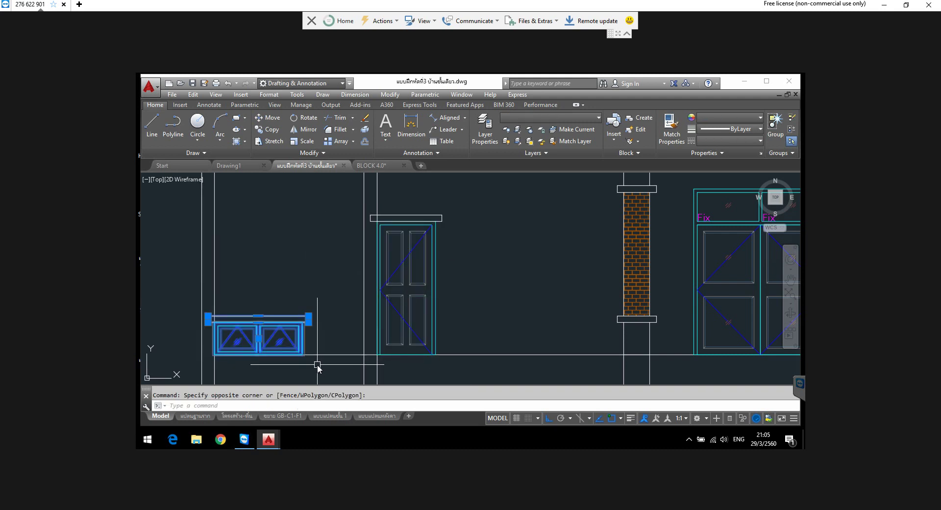
left_click(775, 125)
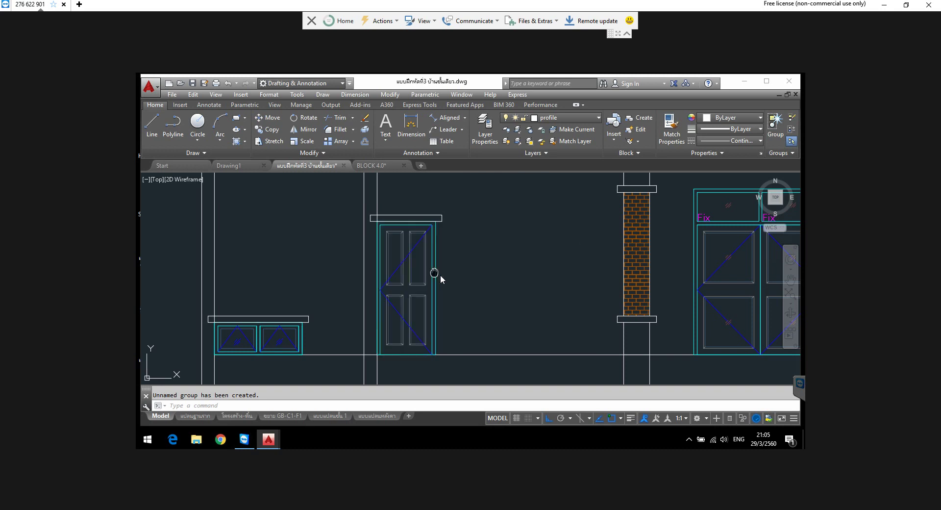
middle_click_drag(434, 273, 359, 325)
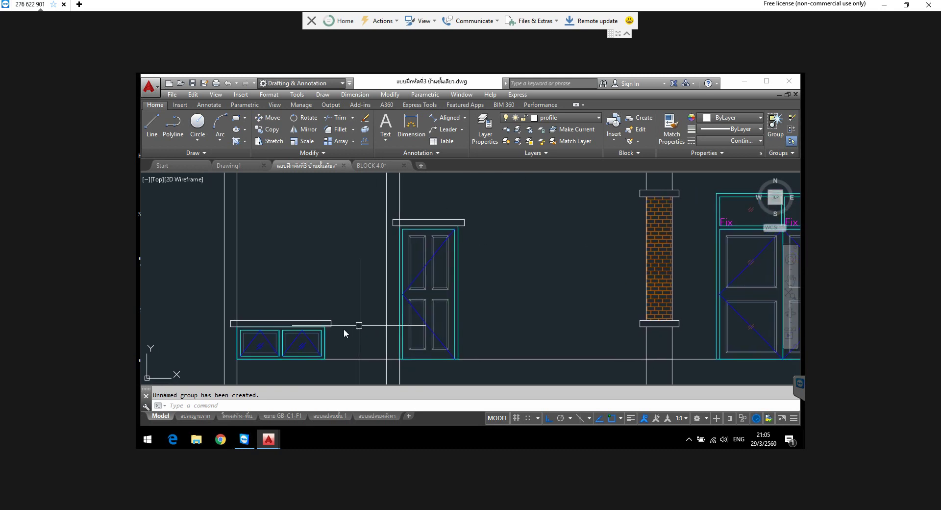
left_click(255, 332)
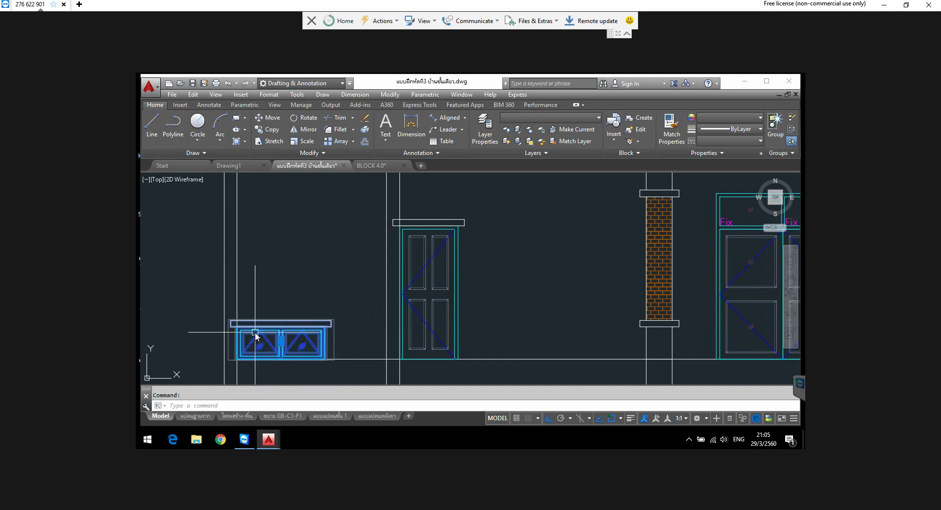
Step: Move the grouped window pair and ledge 2 units upward
left_click(269, 117)
left_click(310, 292)
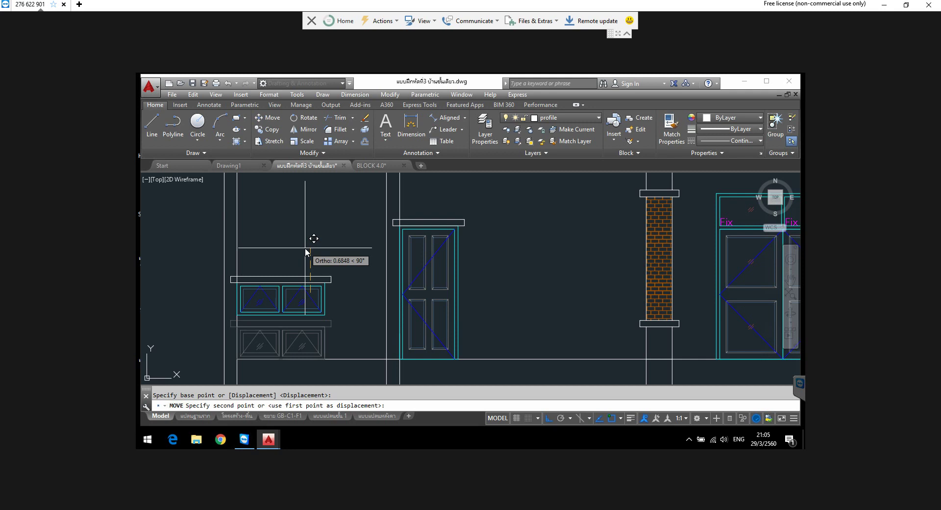
type("2")
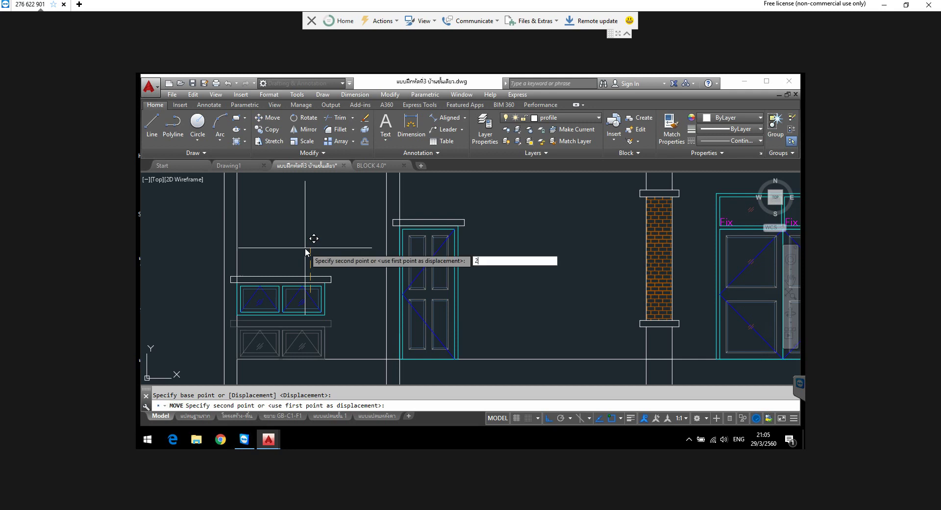
key("Return")
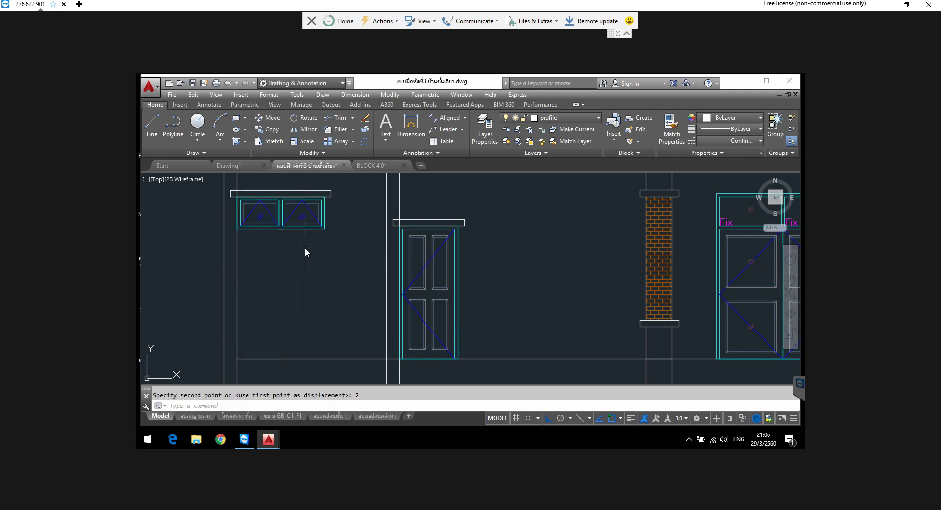
middle_click_drag(307, 269, 301, 321)
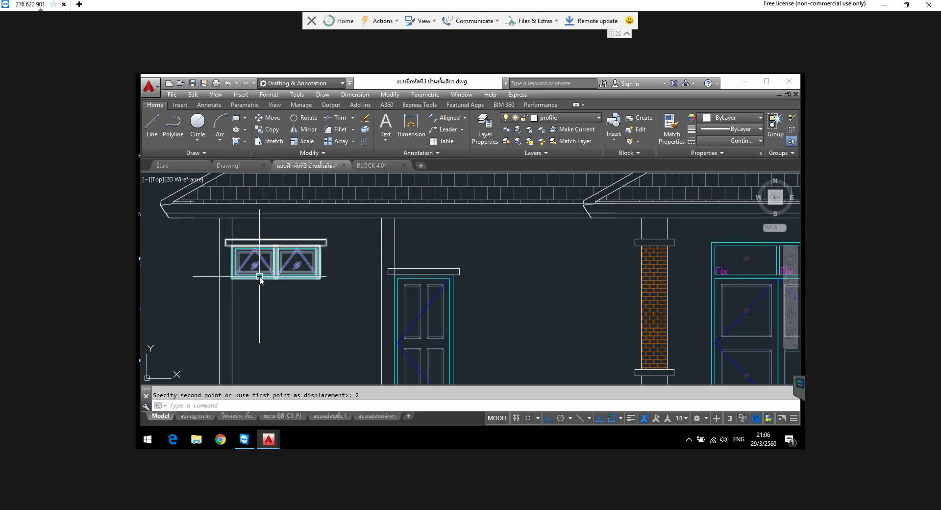
Step: Copy the raised window pair from its head corner to the beam beside the brick column
left_click(265, 130)
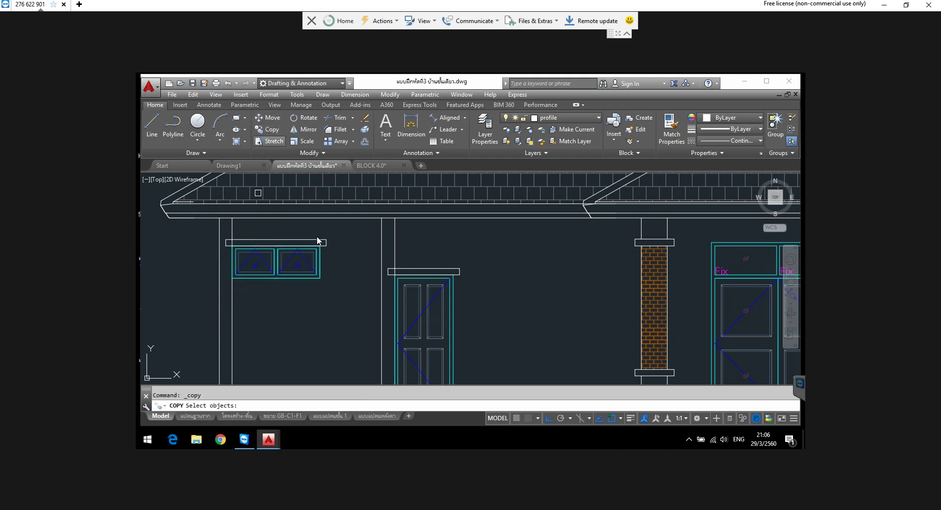
left_click(330, 231)
left_click(275, 297)
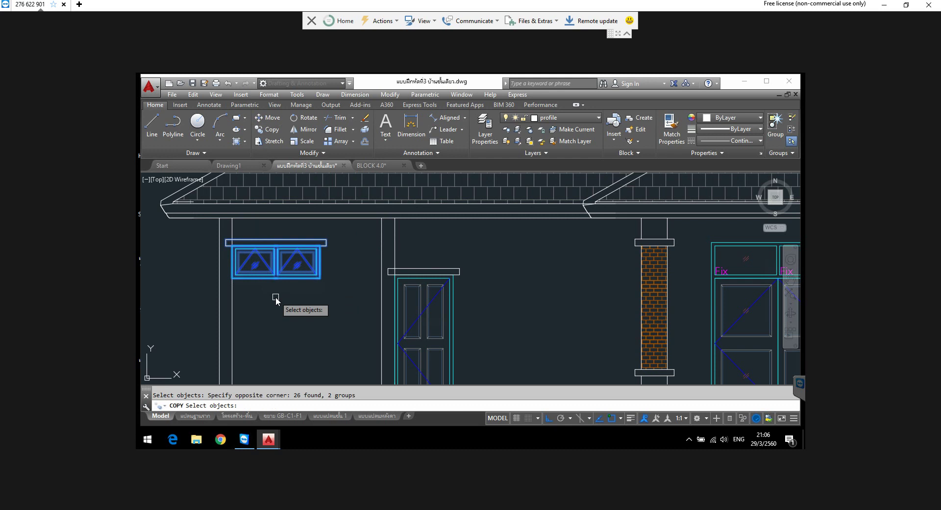
key("Return")
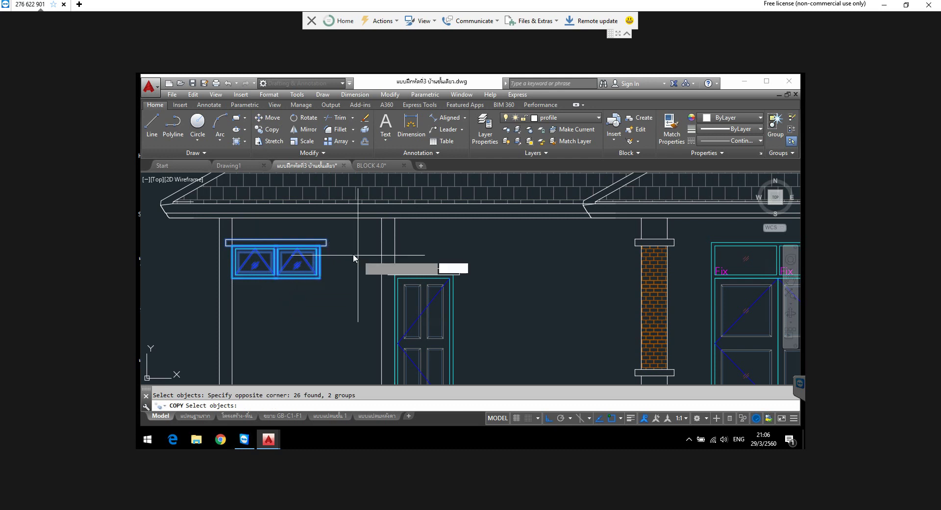
scroll(337, 240, "up", 4)
left_click(307, 260)
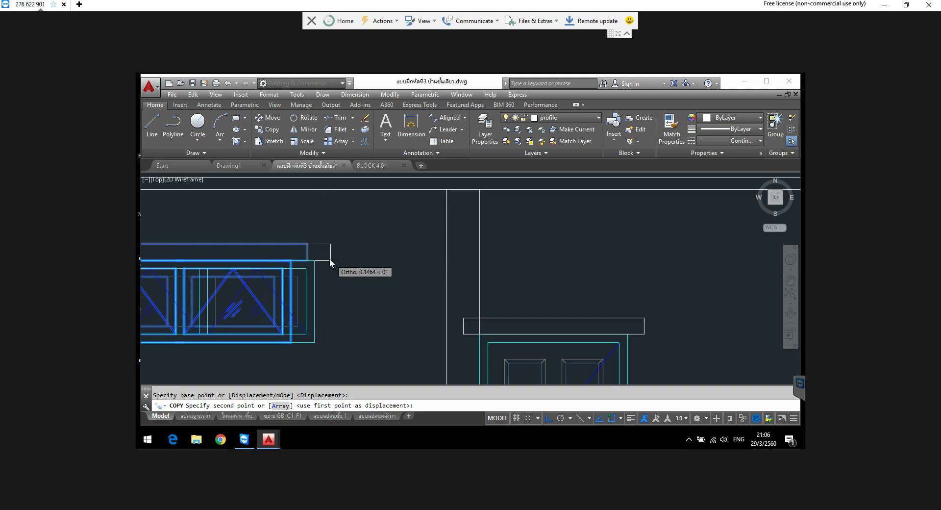
scroll(329, 257, "down", 5)
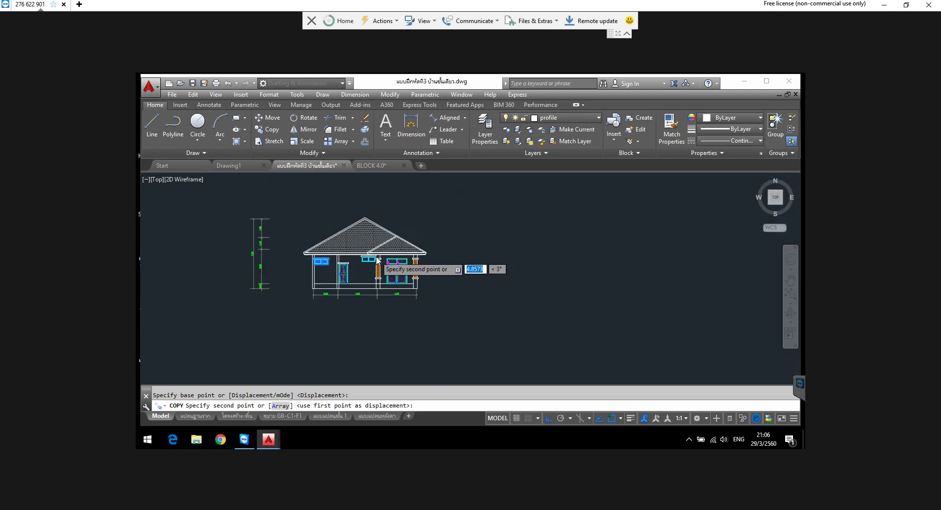
scroll(363, 271, "up", 5)
scroll(343, 273, "up", 3)
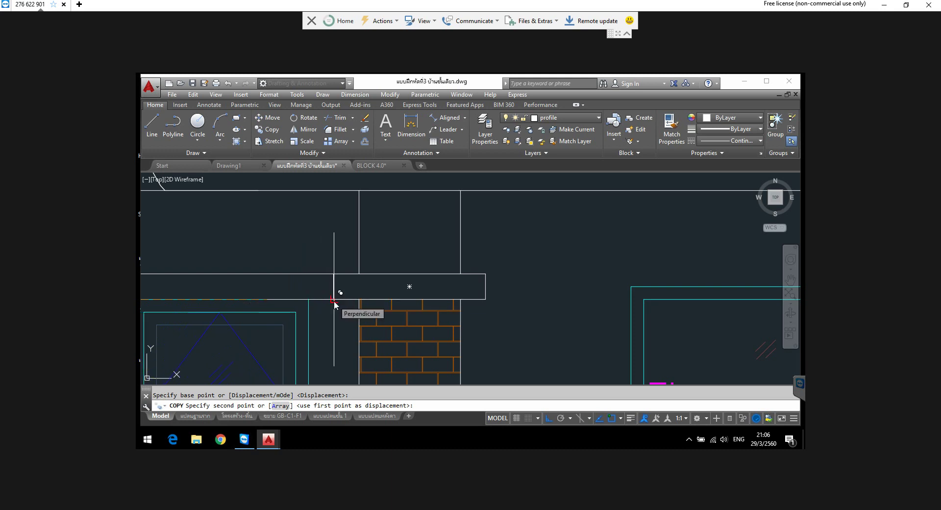
left_click(334, 305)
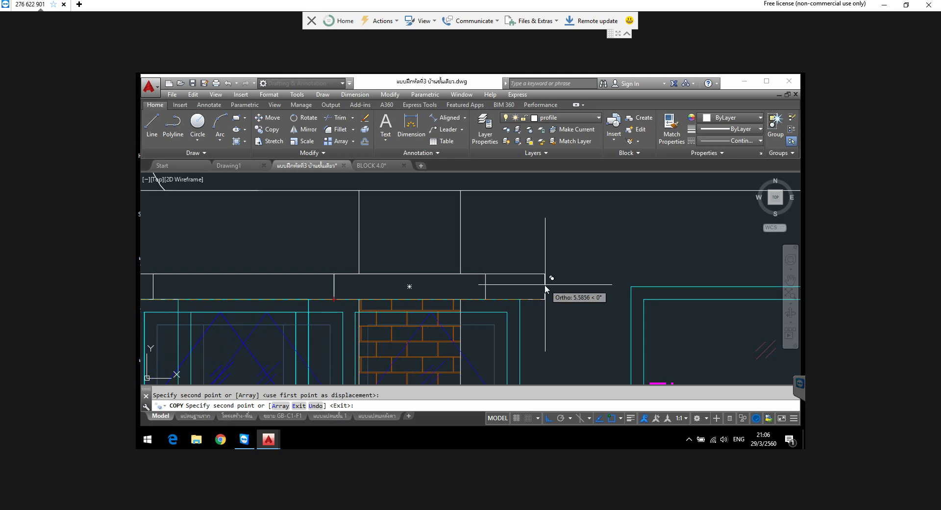
key("Escape")
scroll(547, 275, "down", 5)
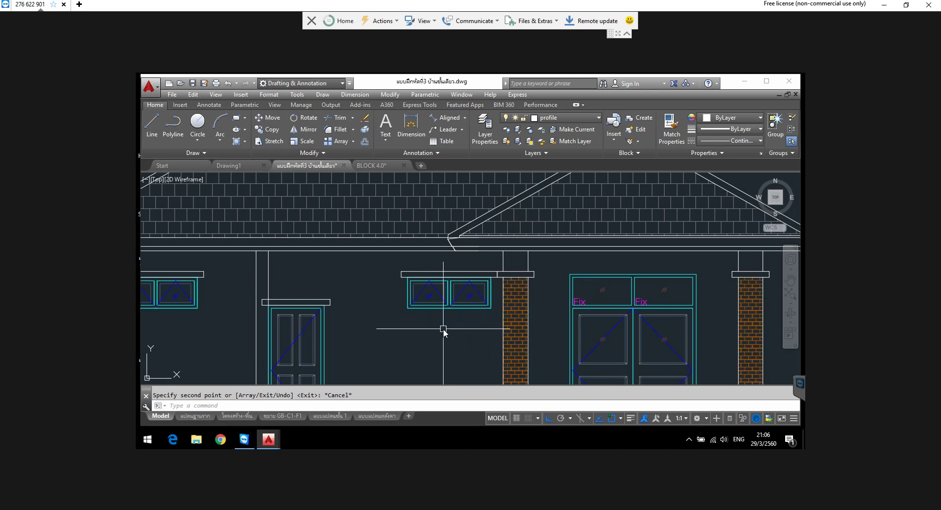
scroll(433, 294, "down", 4)
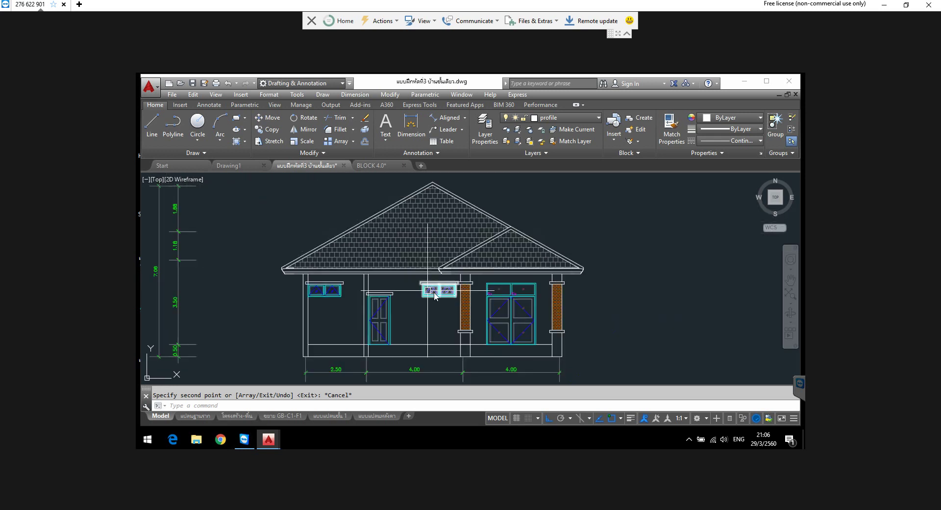
scroll(434, 294, "up", 2)
scroll(434, 294, "up", 2)
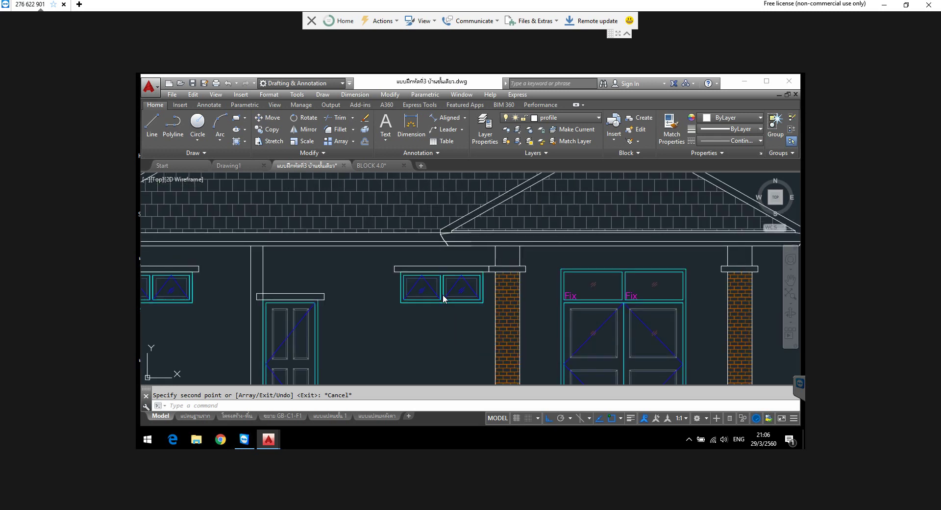
scroll(474, 284, "down", 4)
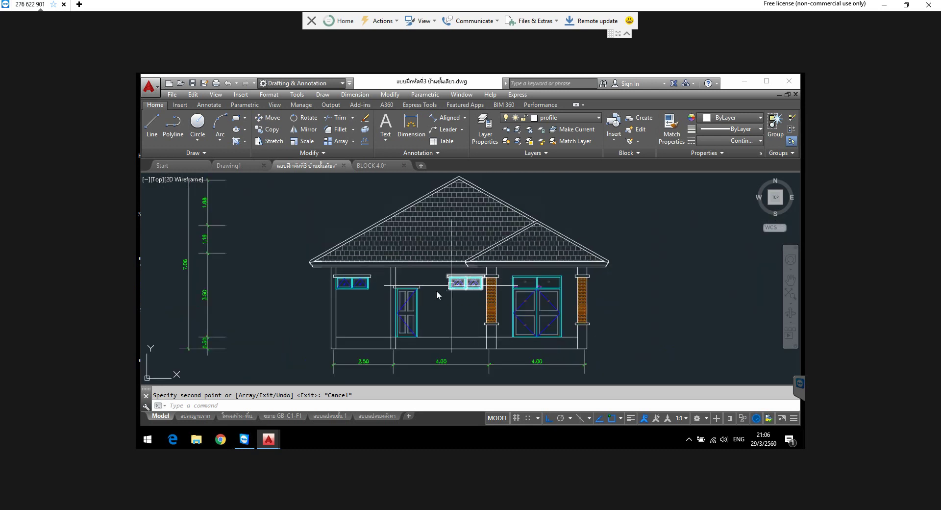
scroll(344, 284, "up", 4)
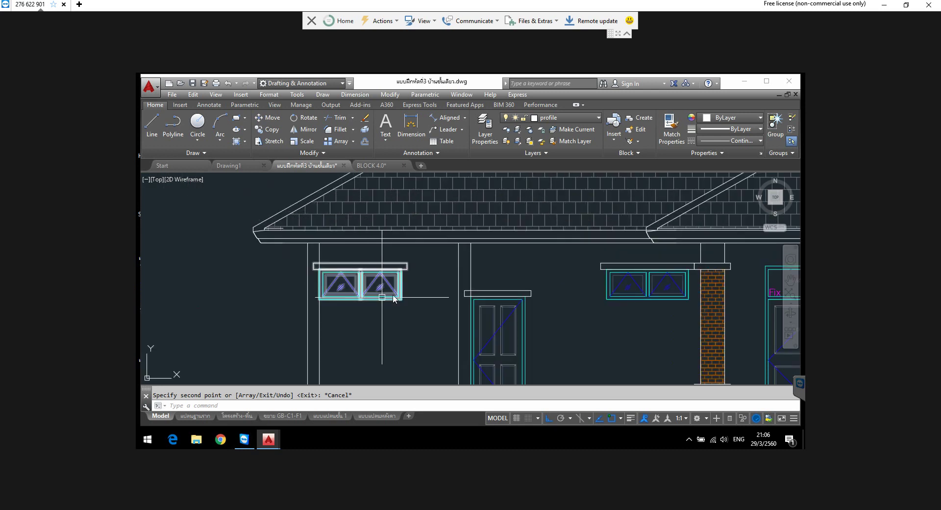
Step: Start a trim around the window, then cancel it without changes
left_click(338, 118)
key("Return")
scroll(316, 265, "up", 3)
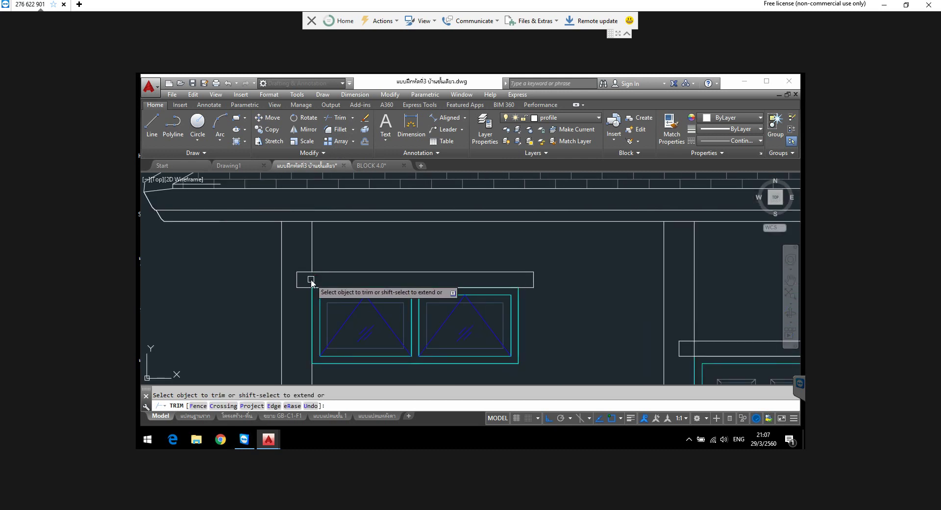
scroll(311, 281, "down", 3)
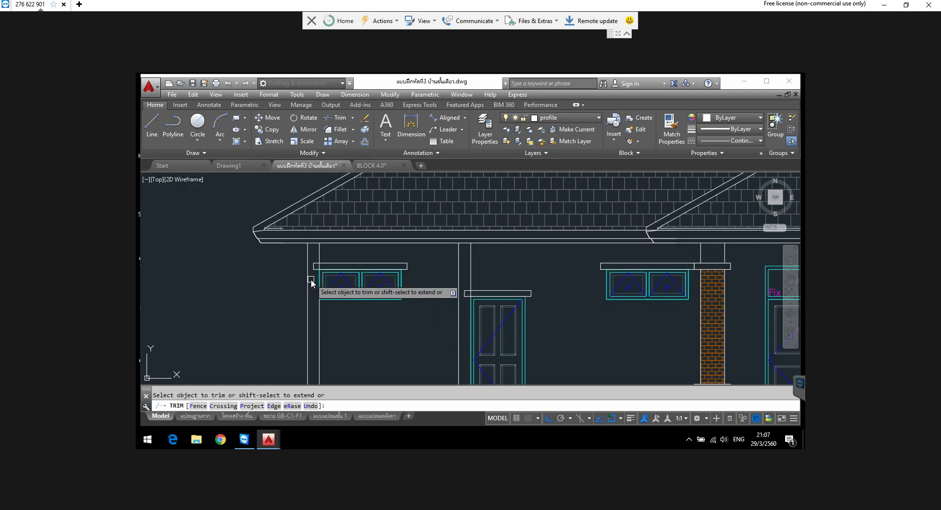
right_click(265, 270)
left_click(278, 275)
scroll(327, 273, "up", 3)
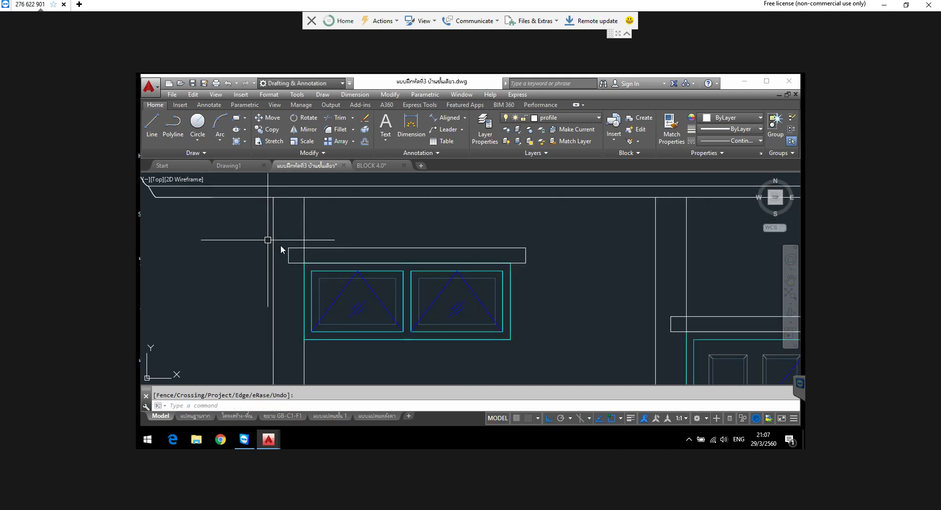
key("Escape")
Step: Move the left window pair 0.2 to the right
left_click_drag(294, 253, 514, 343)
left_click(272, 118)
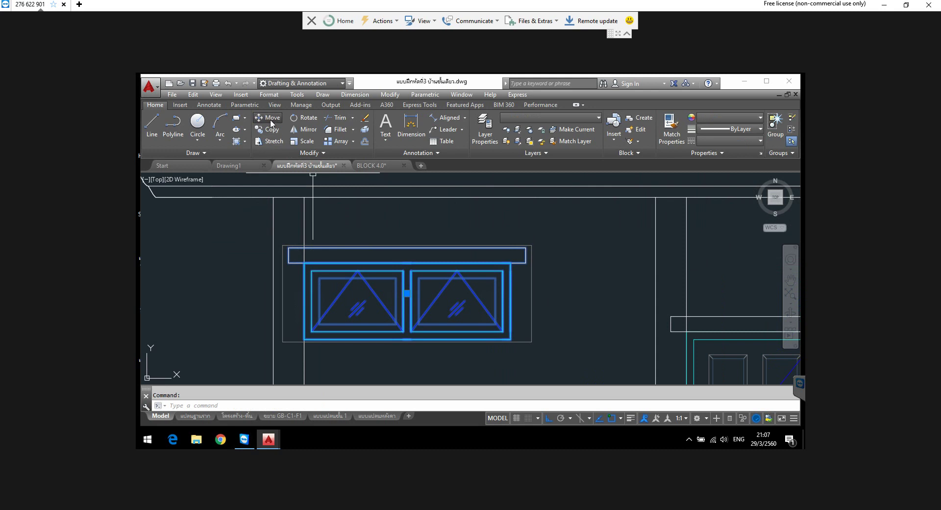
left_click(337, 223)
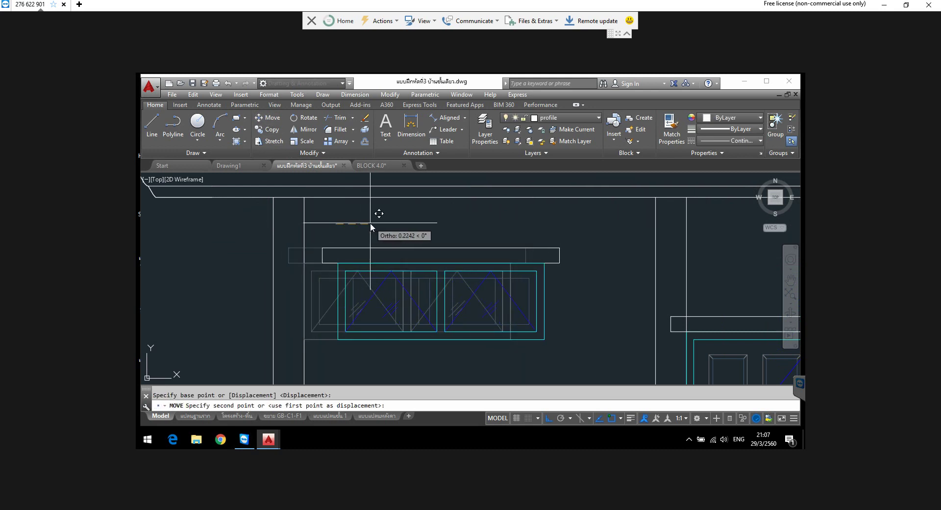
type(".2")
key("Return")
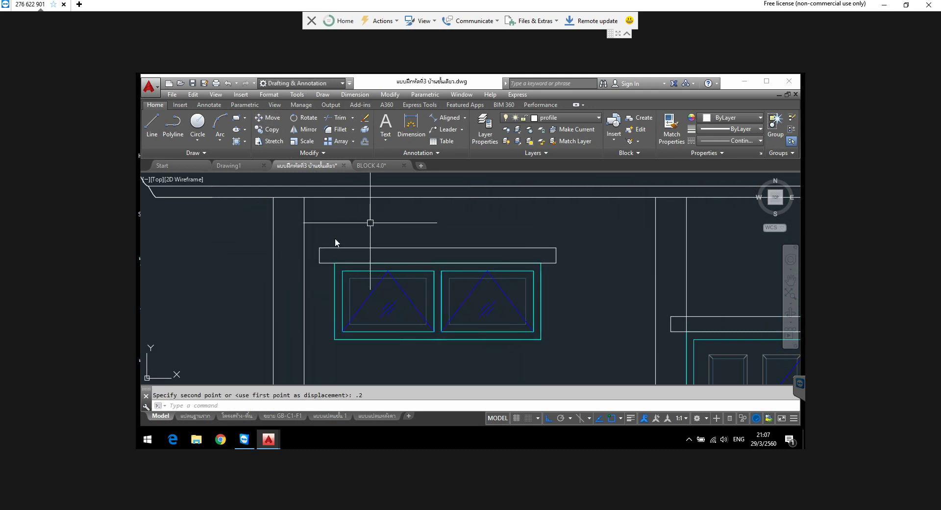
scroll(335, 242, "down", 5)
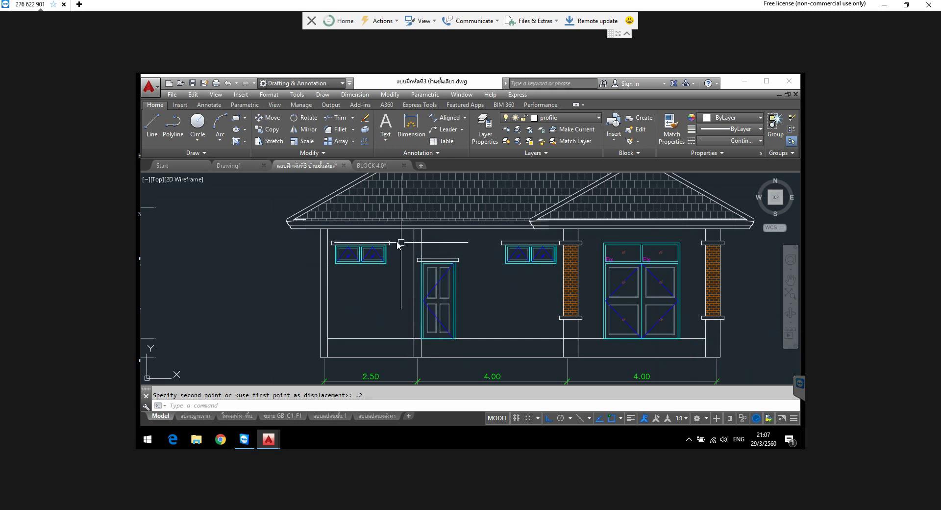
scroll(399, 243, "up", 2)
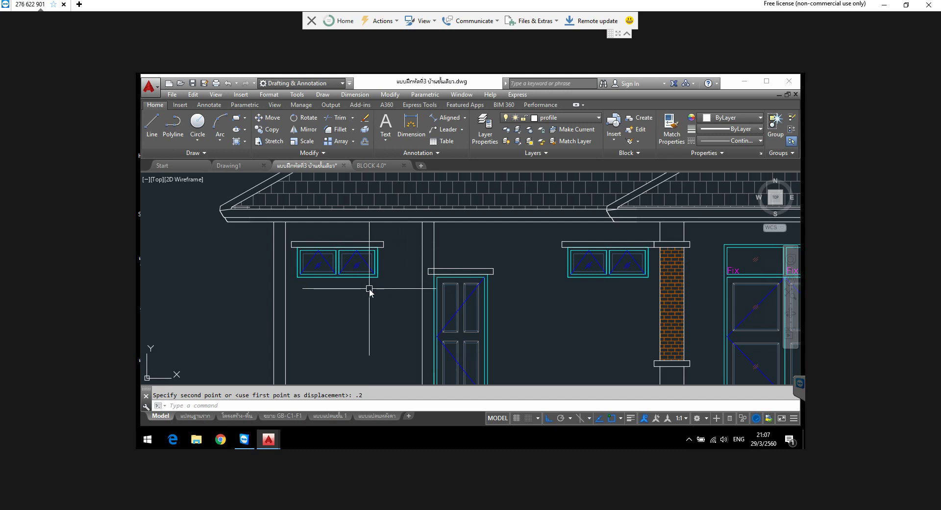
scroll(369, 288, "down", 2)
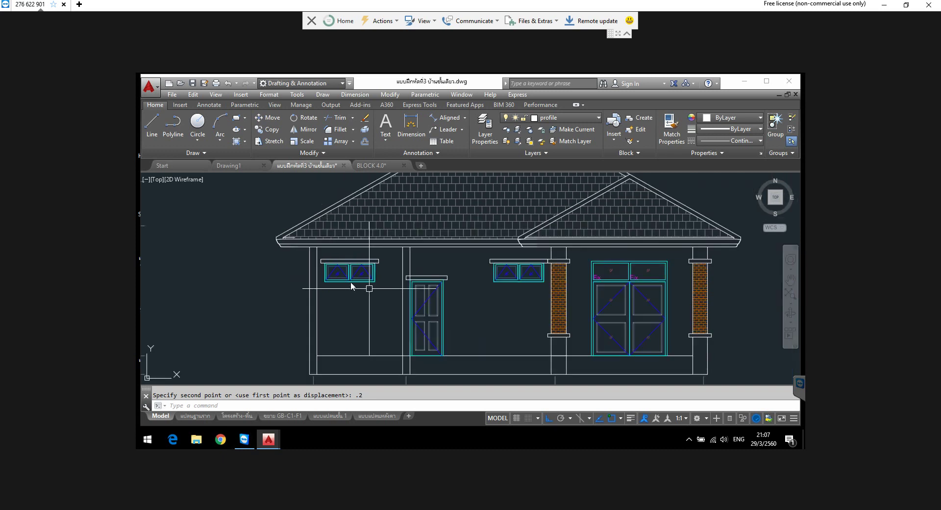
scroll(382, 288, "down", 2)
scroll(407, 311, "up", 2)
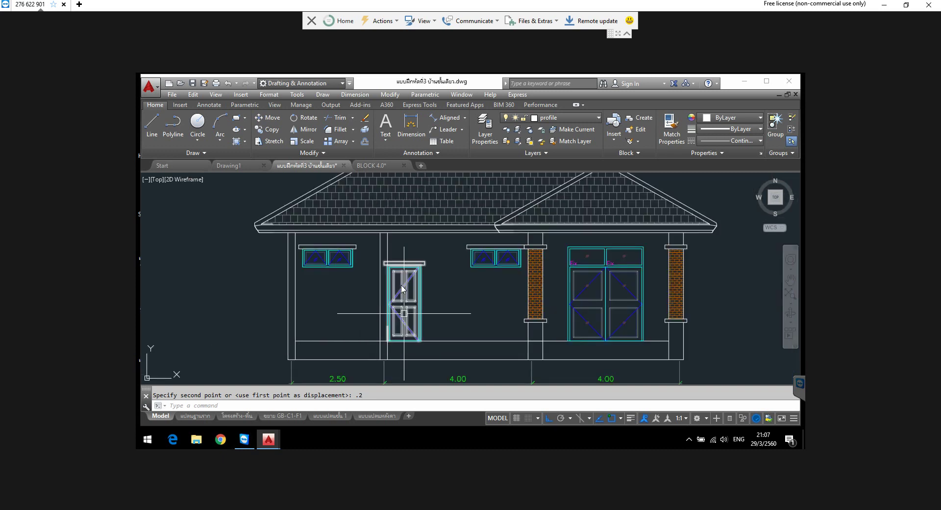
Step: Move the front door down by 0.1
key("Return")
left_click(401, 268)
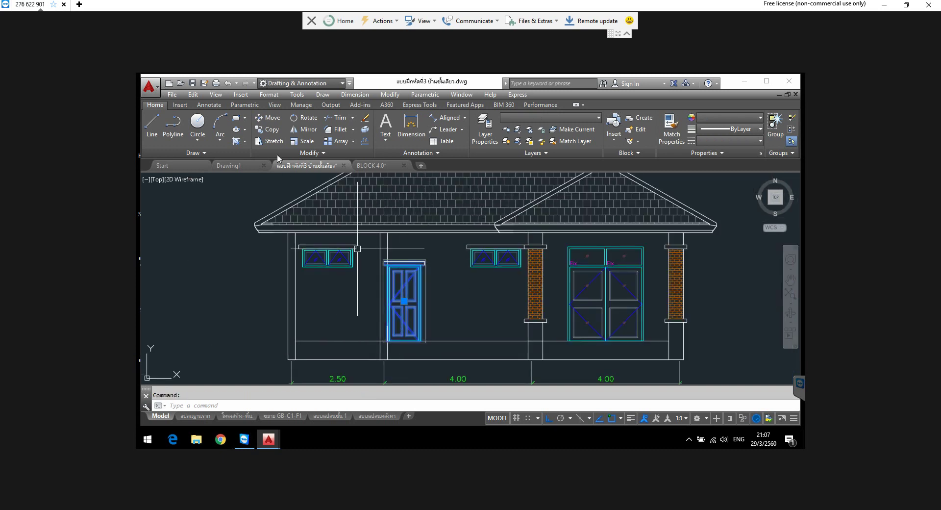
key("space")
left_click(437, 272)
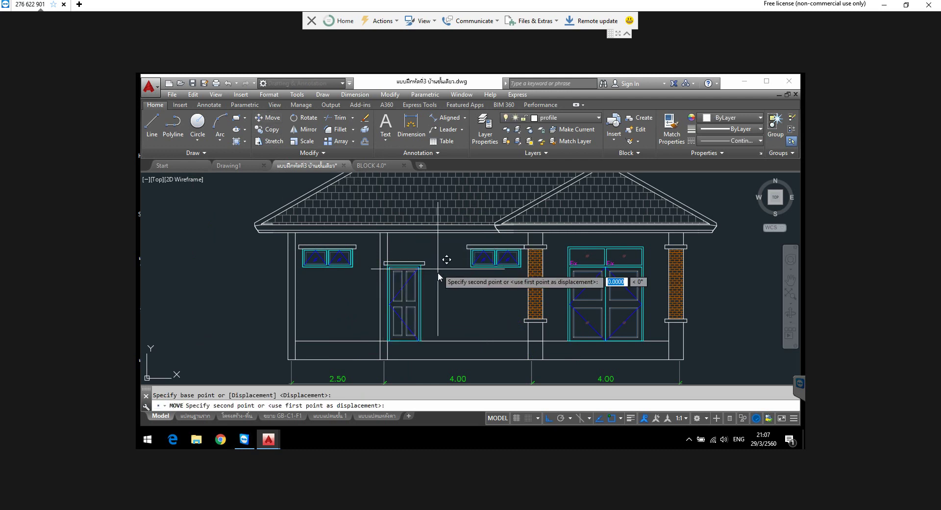
type(".1")
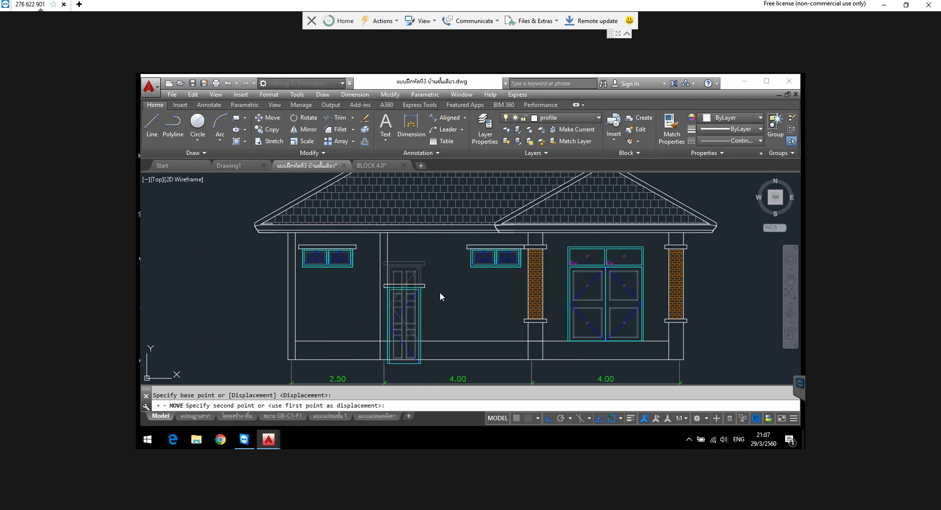
key("Return")
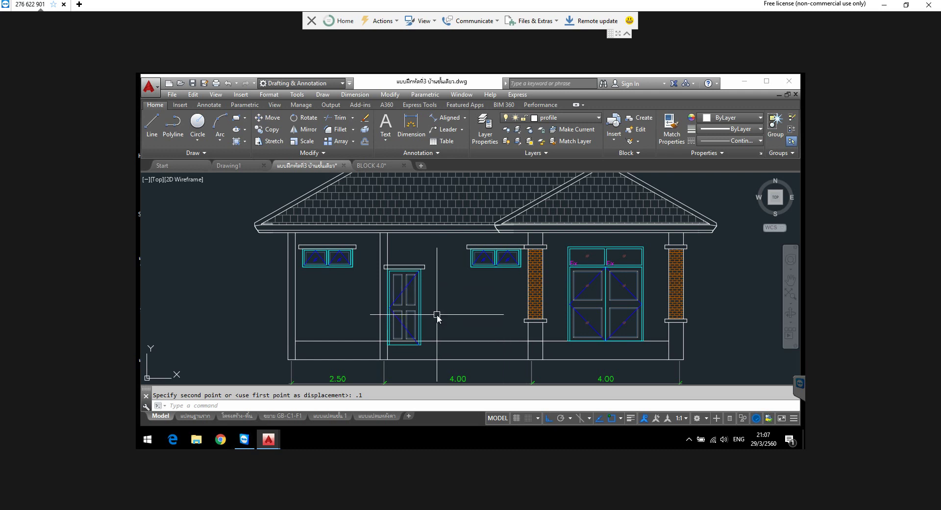
scroll(416, 343, "down", 2)
scroll(411, 340, "up", 2)
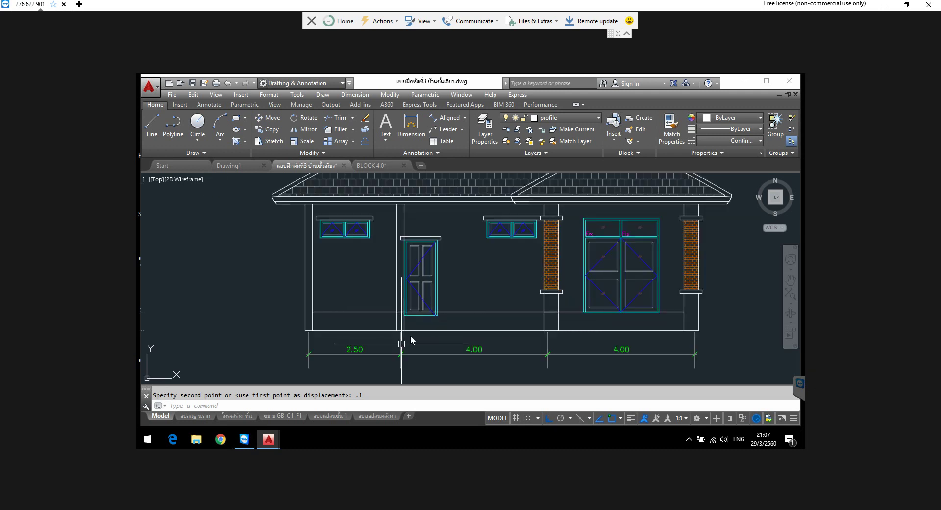
scroll(411, 339, "up", 2)
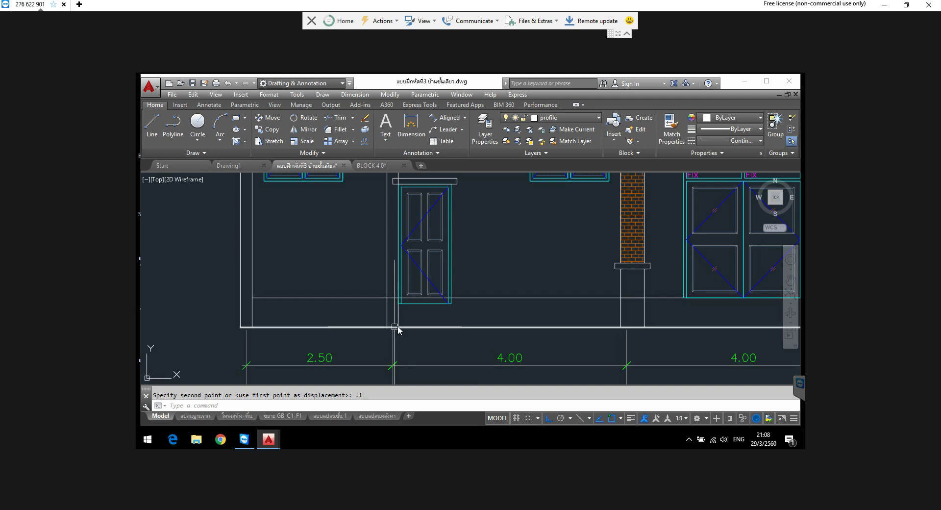
scroll(418, 301, "up", 2)
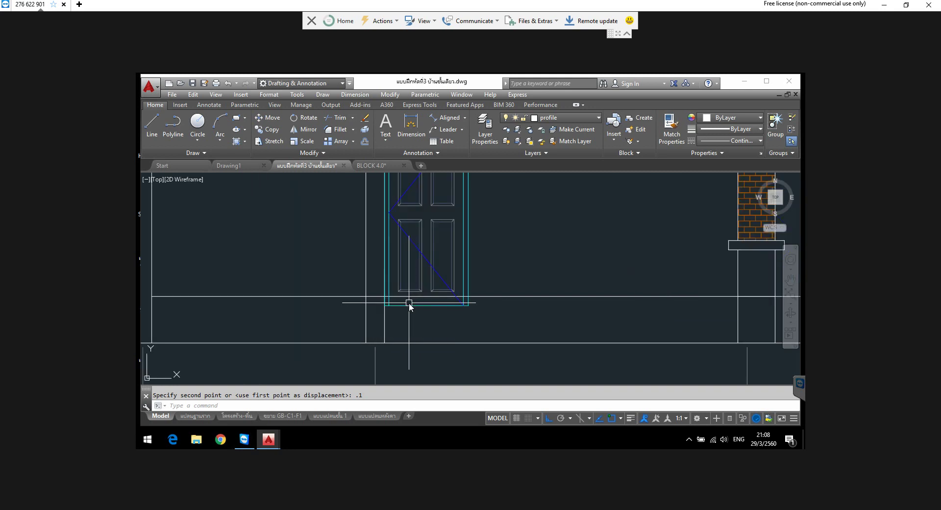
Step: Offset the floor line under the door 0.1 downward
scroll(409, 303, "down", 2)
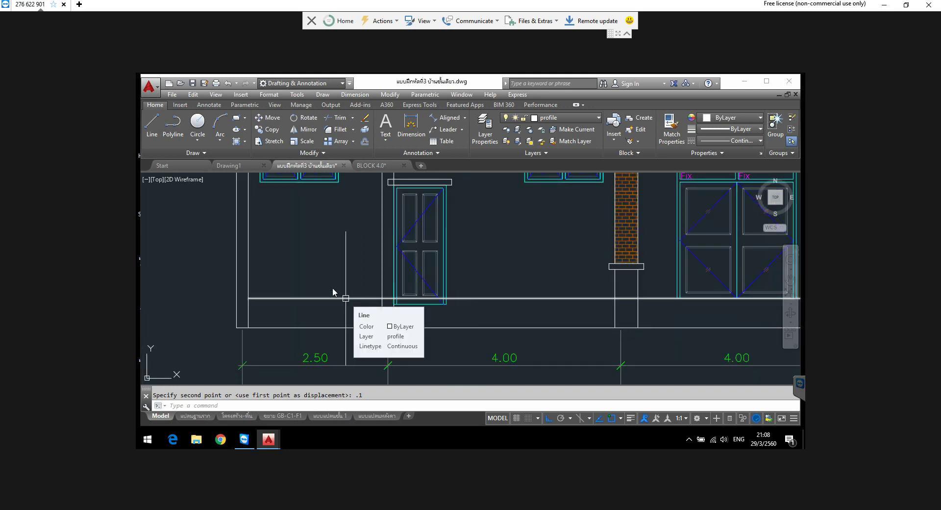
type("o")
key("Return")
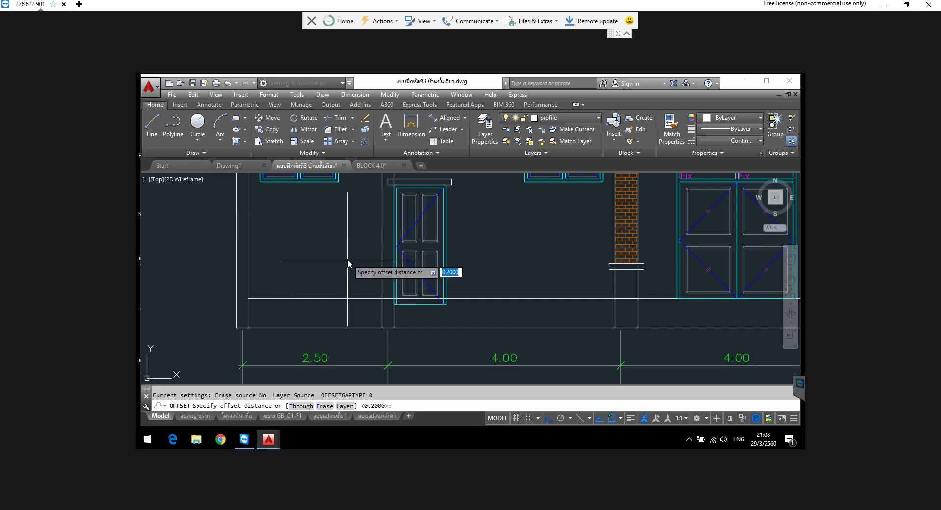
type(".1")
key("Return")
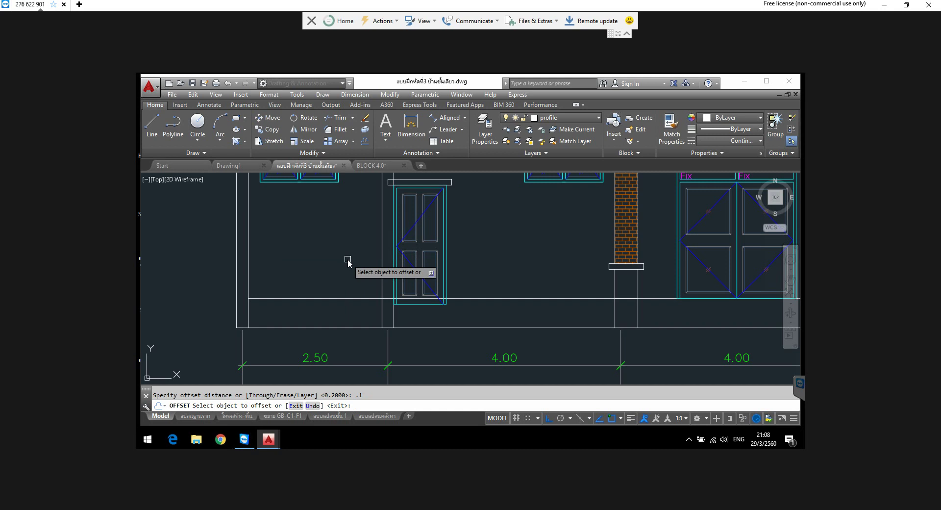
left_click(521, 297)
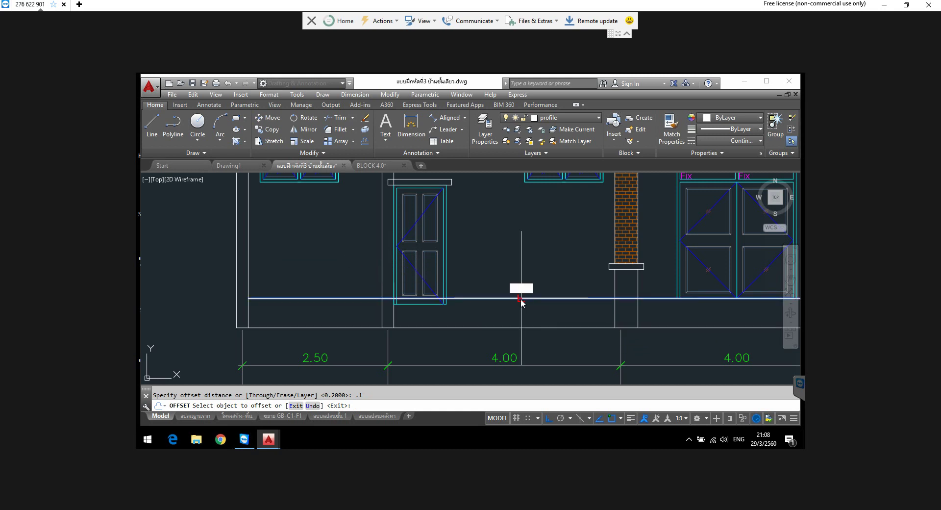
left_click(504, 318)
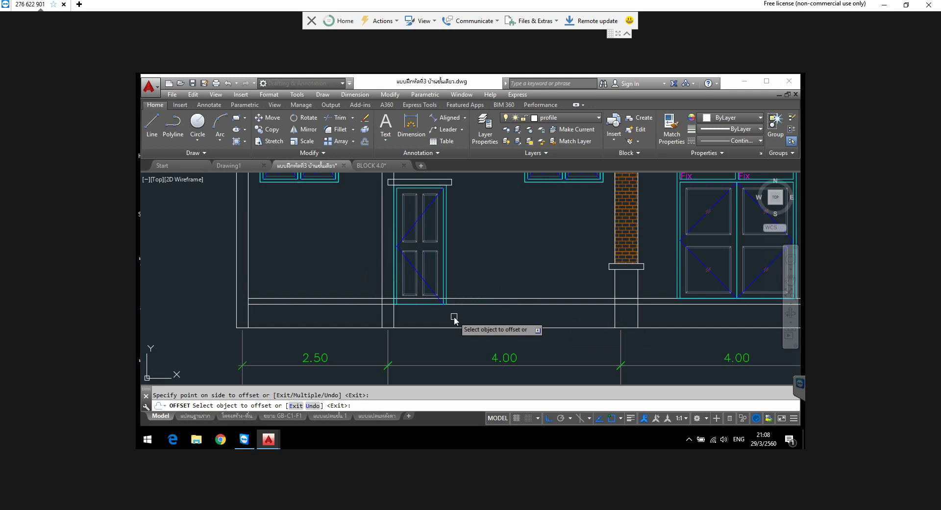
Step: Trim the excess horizontal segments by the door and brick column
left_click(338, 117)
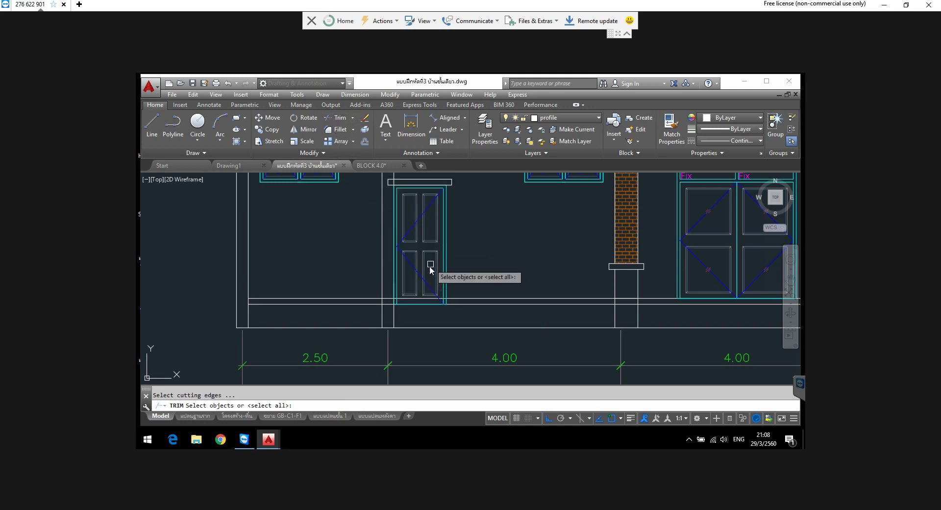
scroll(408, 258, "down", 2)
scroll(532, 294, "up", 2)
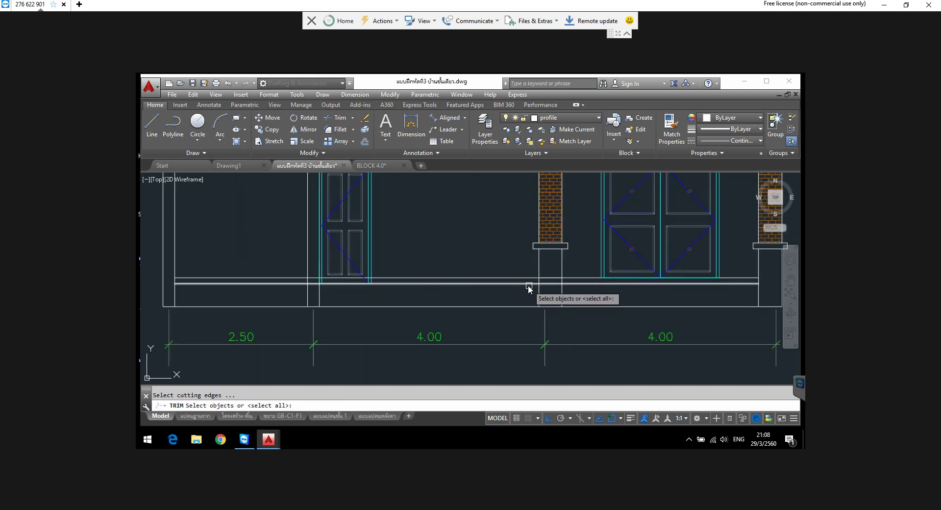
scroll(558, 294, "up", 2)
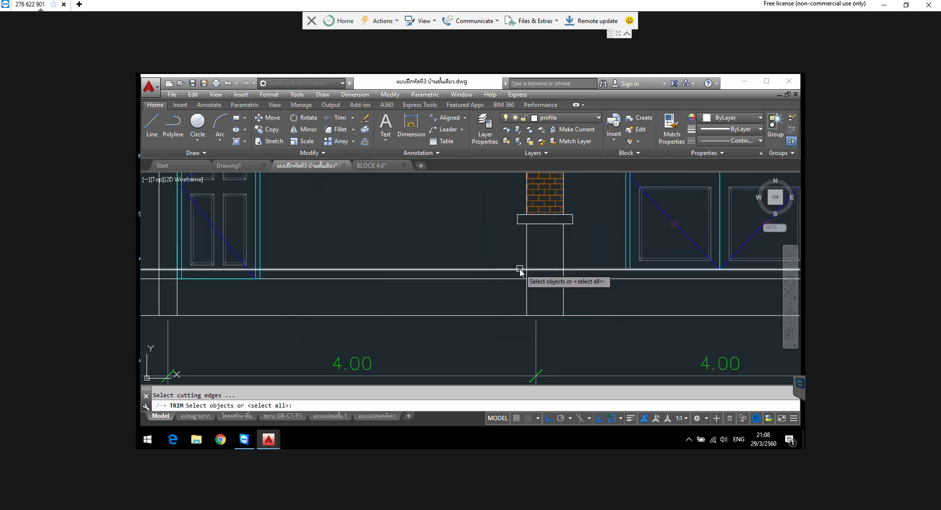
key("Return")
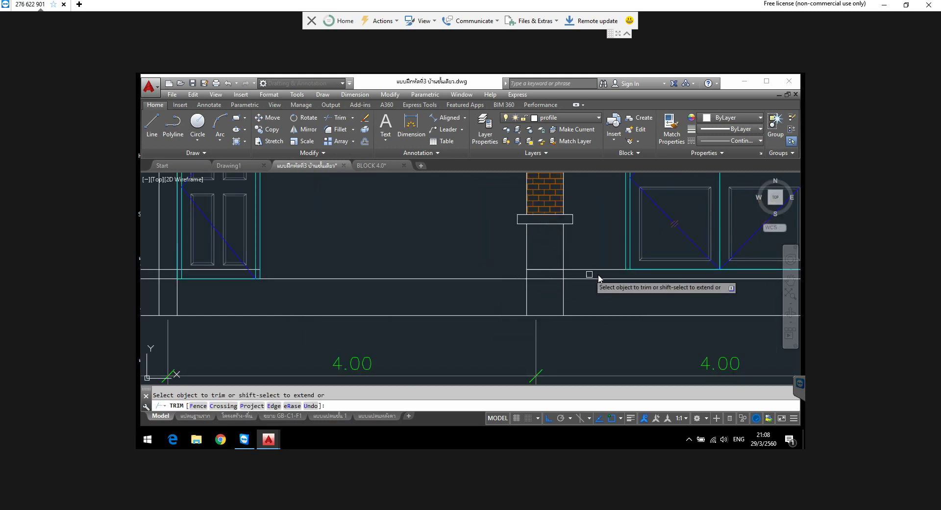
scroll(529, 279, "down", 5)
right_click(415, 249)
left_click(431, 251)
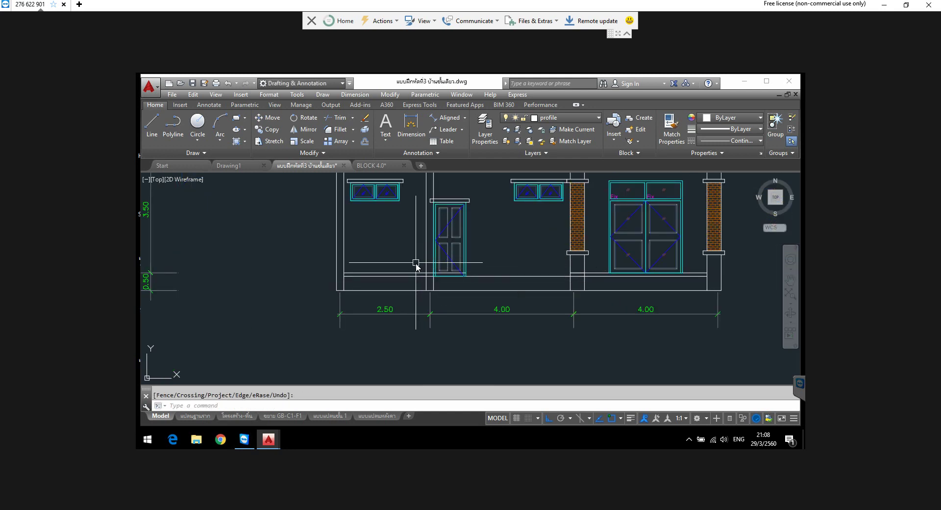
scroll(416, 267, "up", 4)
Step: Erase the redundant line along the door base
left_click(412, 285)
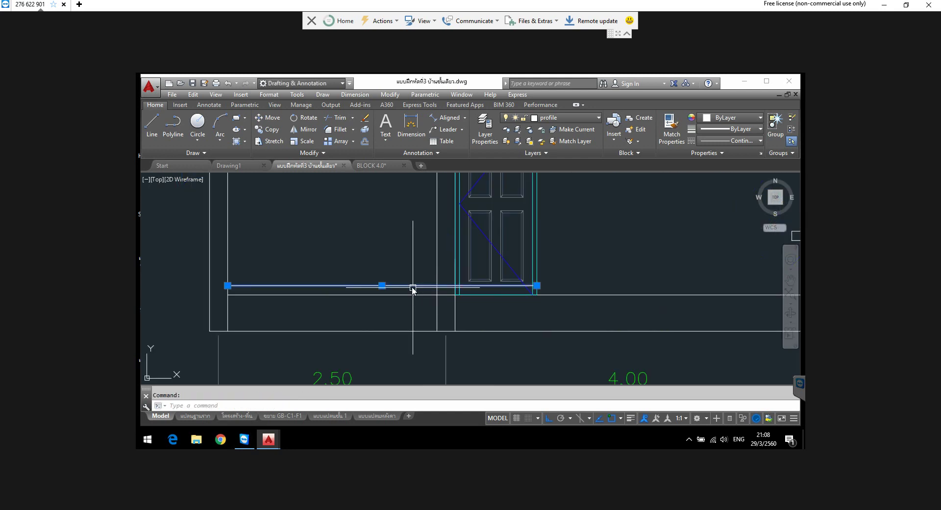
key("Delete")
scroll(409, 288, "down", 4)
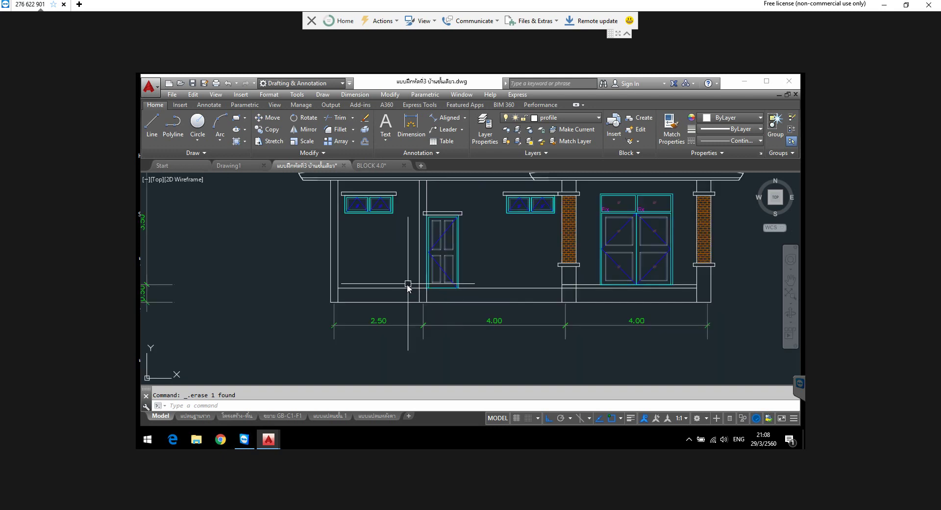
scroll(509, 288, "down", 2)
scroll(509, 288, "up", 5)
scroll(529, 300, "up", 3)
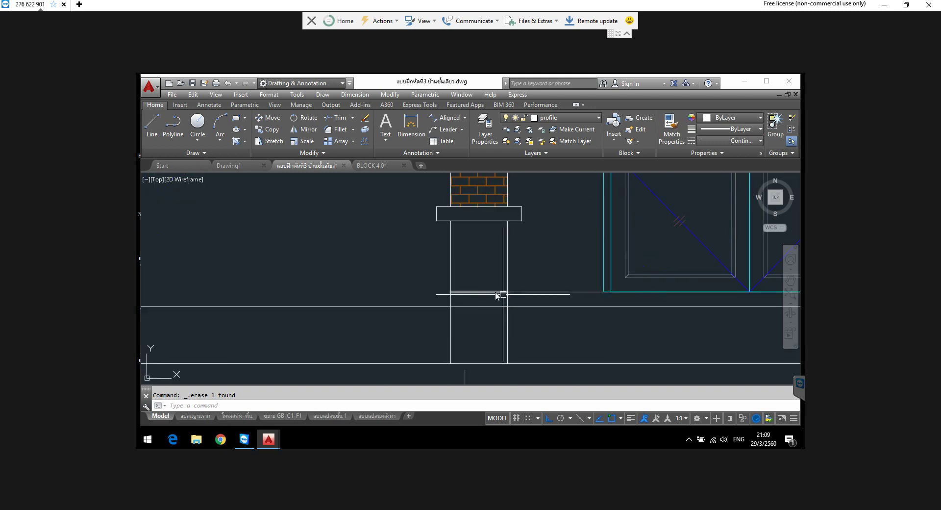
left_click(471, 291)
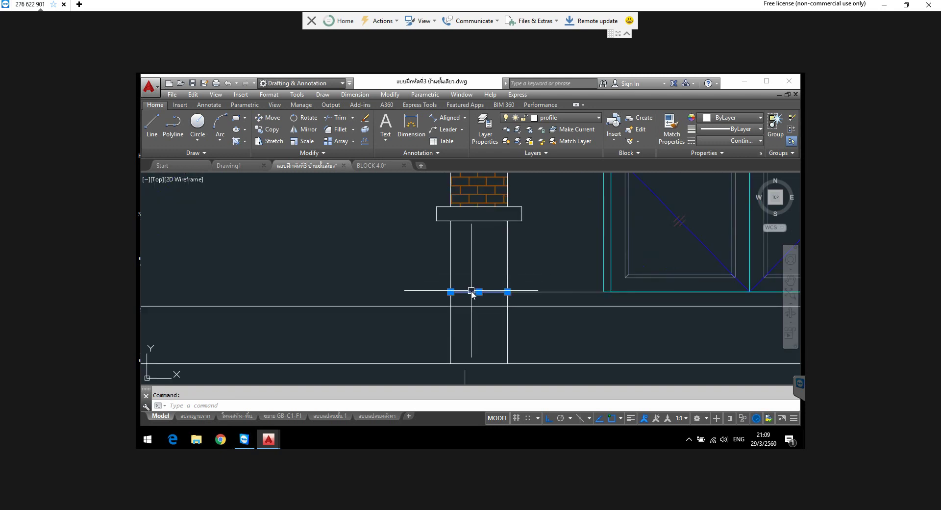
key("Escape")
key("ctrl+z")
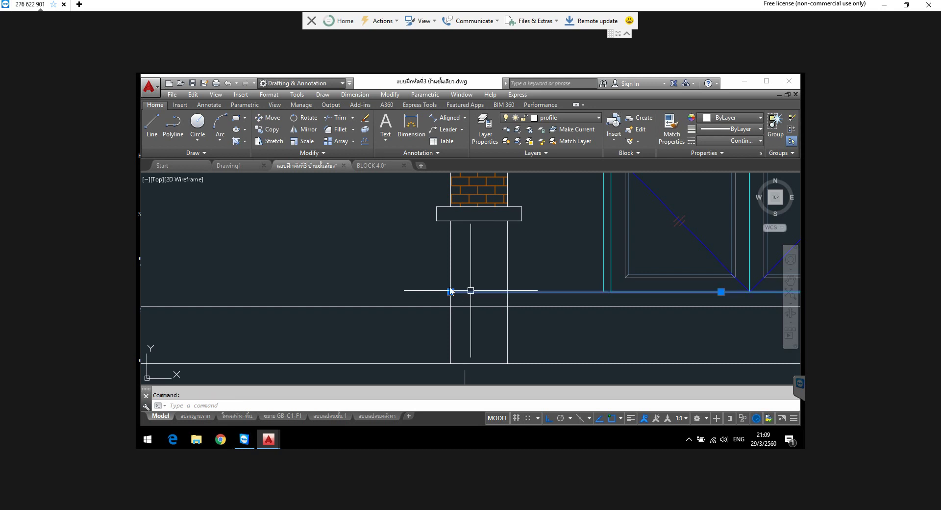
scroll(450, 291, "up", 2)
left_click(452, 296)
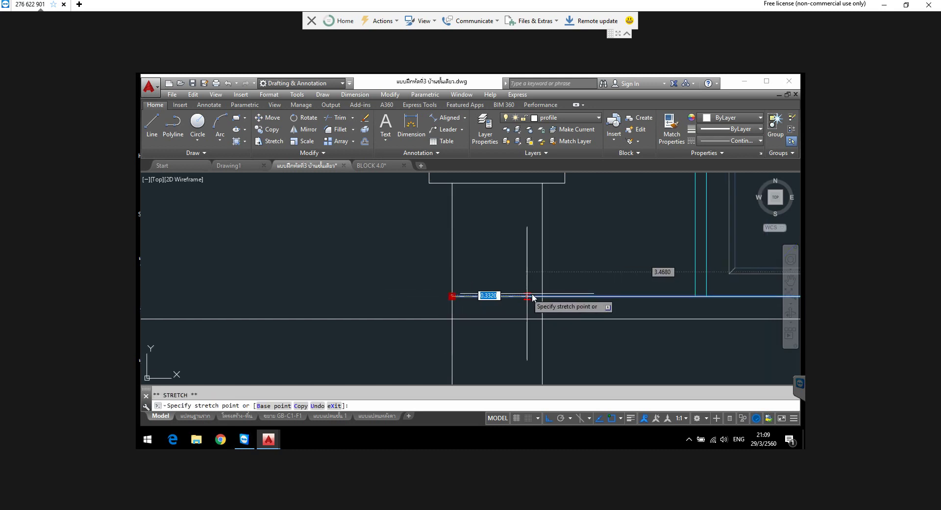
key("Escape")
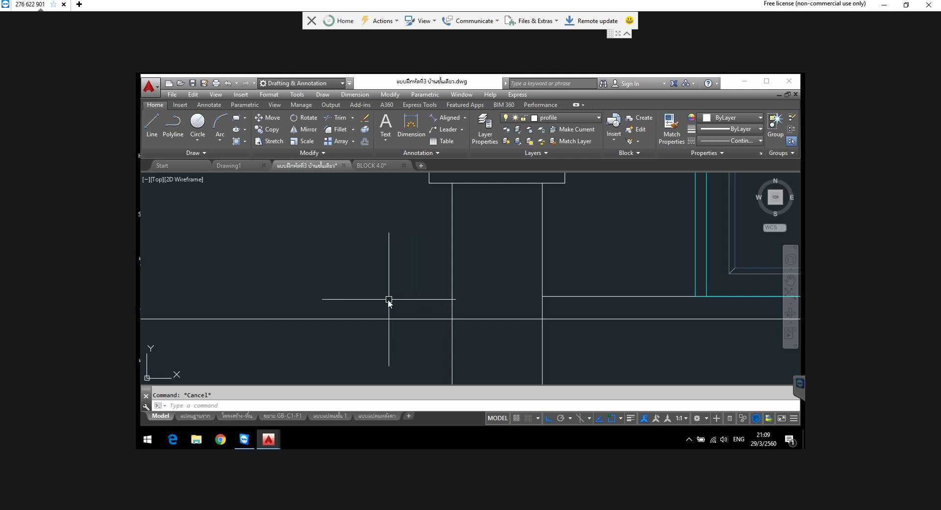
scroll(390, 302, "down", 3)
scroll(465, 284, "down", 1)
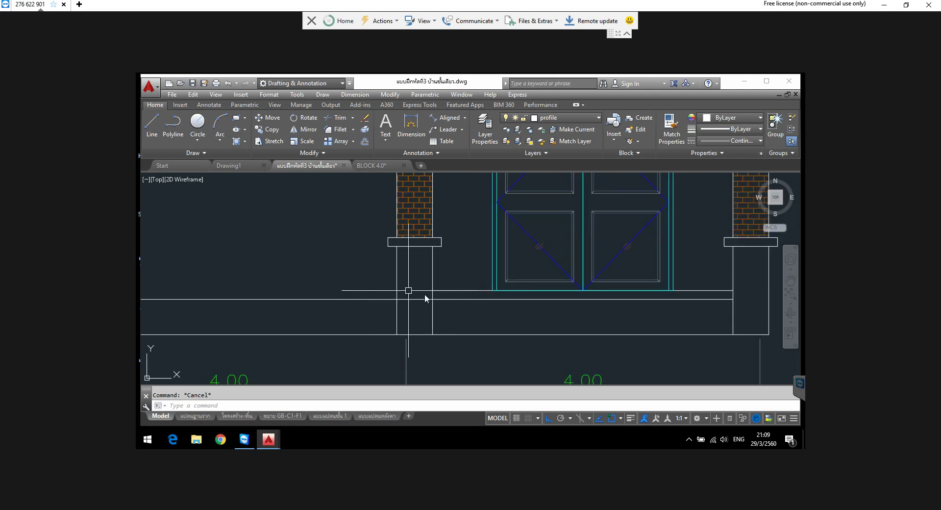
middle_click_drag(424, 293, 429, 302)
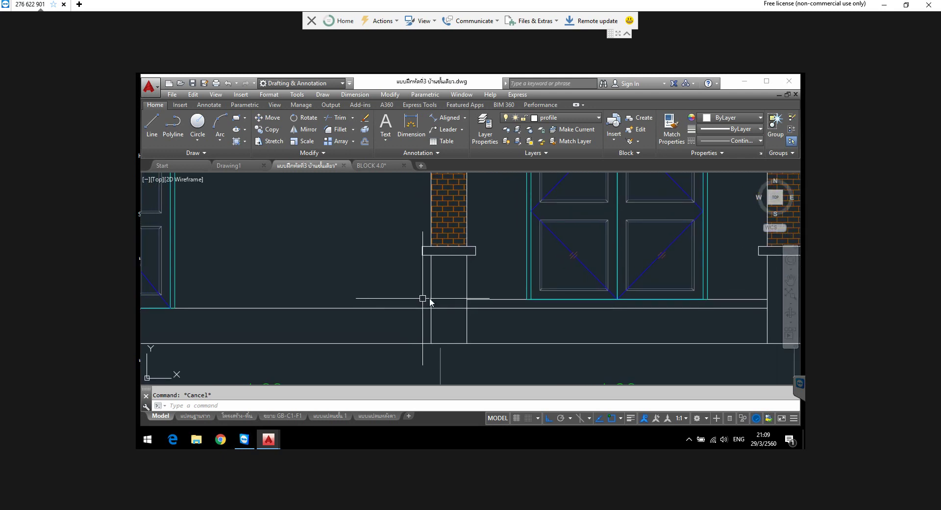
scroll(440, 297, "up", 2)
scroll(448, 300, "up", 2)
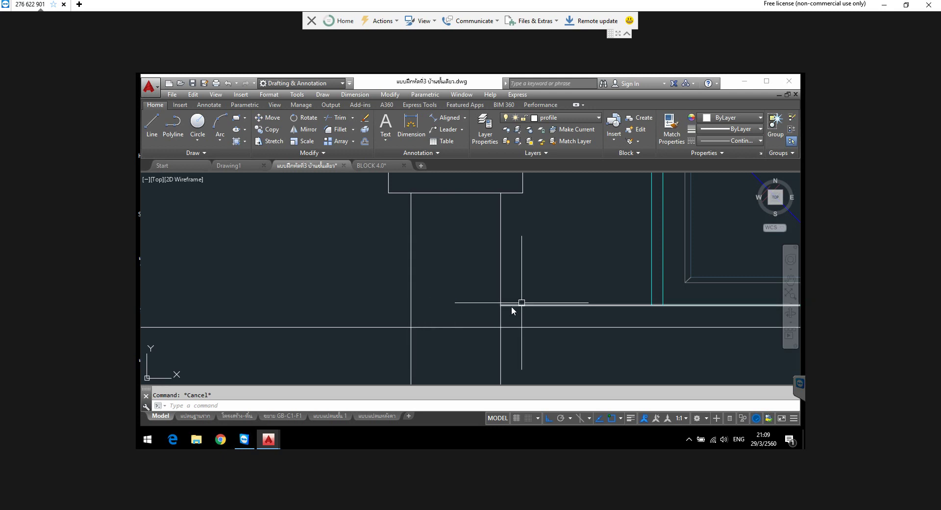
mouse_move(501, 306)
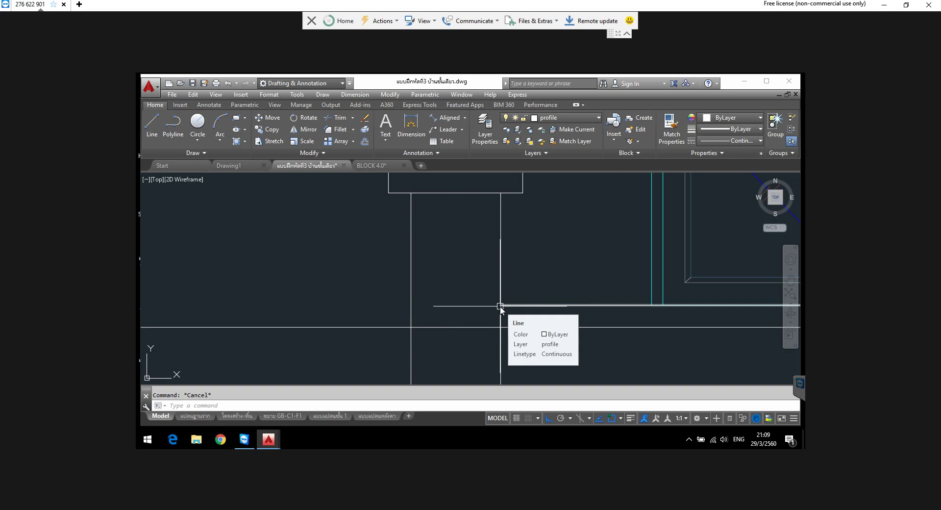
scroll(445, 327, "down", 5)
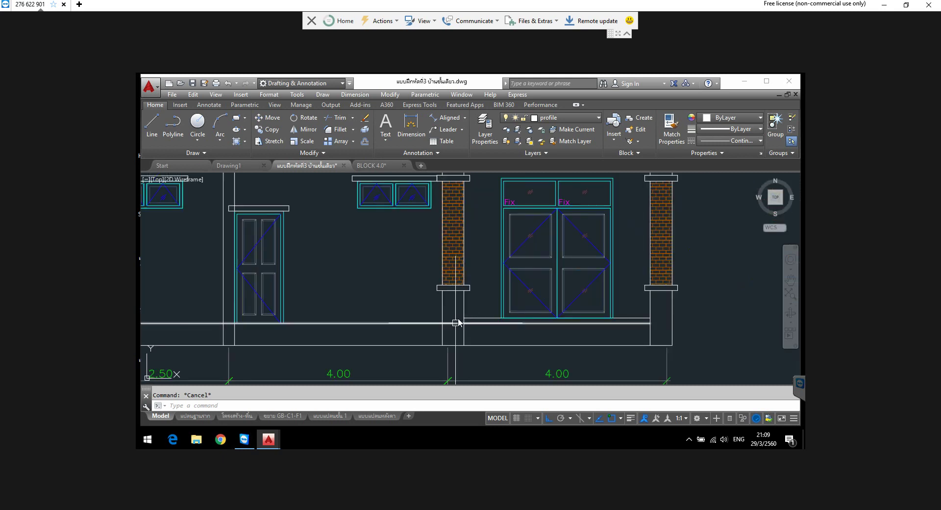
scroll(441, 318, "down", 2)
scroll(433, 305, "down", 2)
scroll(414, 300, "up", 2)
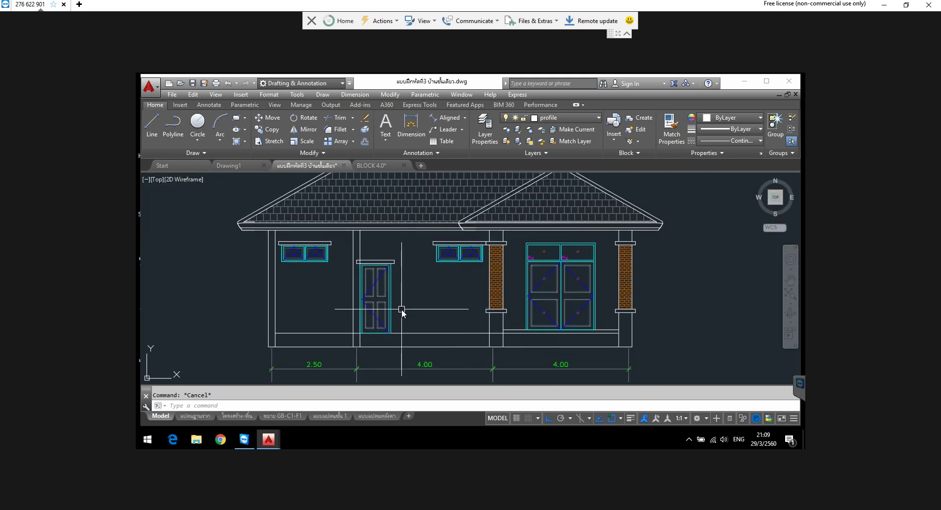
middle_click_drag(381, 324, 390, 327)
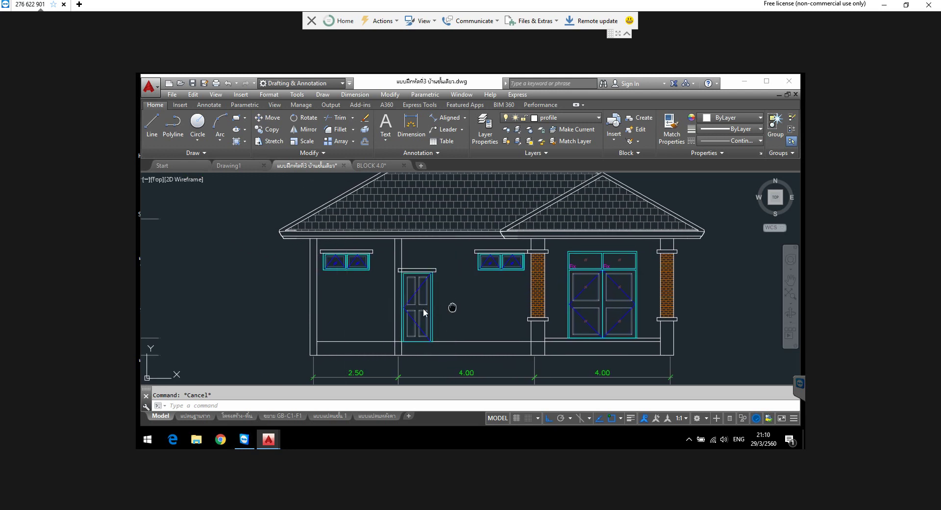
middle_click_drag(451, 309, 422, 310)
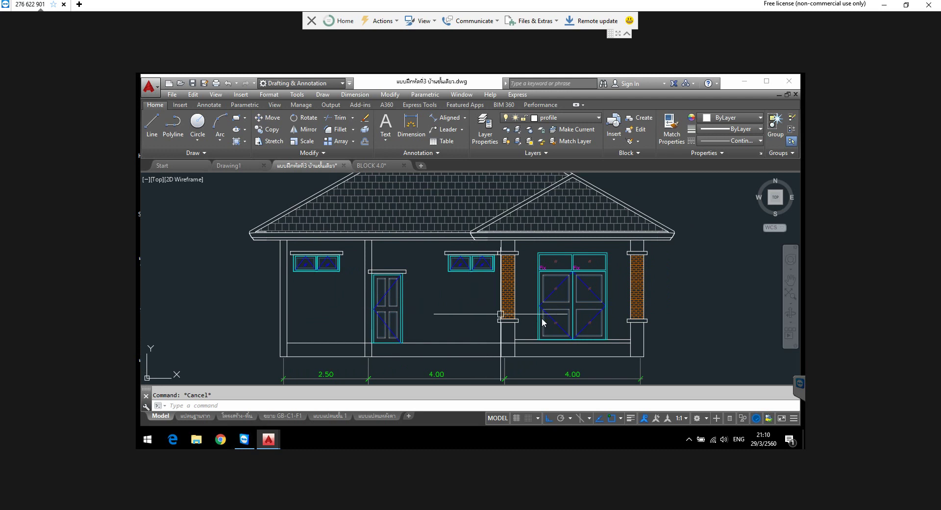
scroll(537, 318, "down", 5)
middle_click_drag(321, 300, 396, 306)
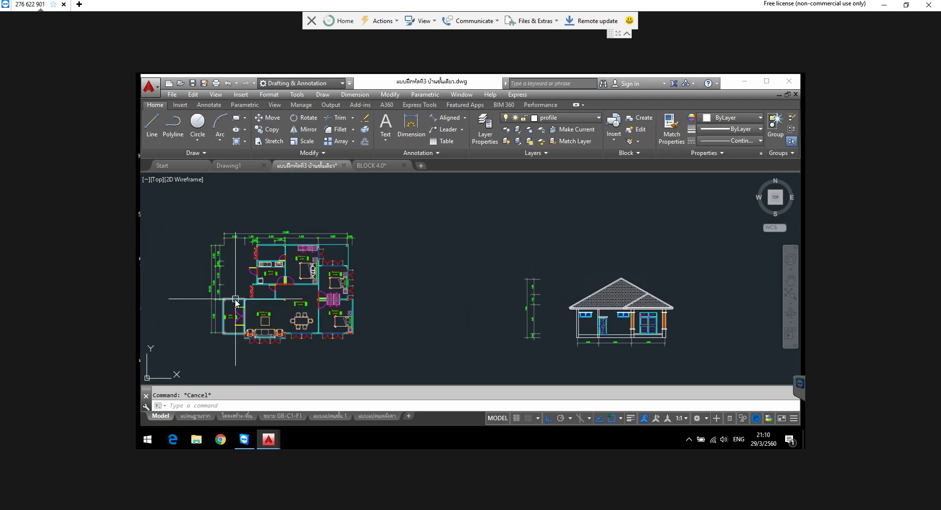
scroll(235, 299, "up", 2)
scroll(298, 308, "up", 2)
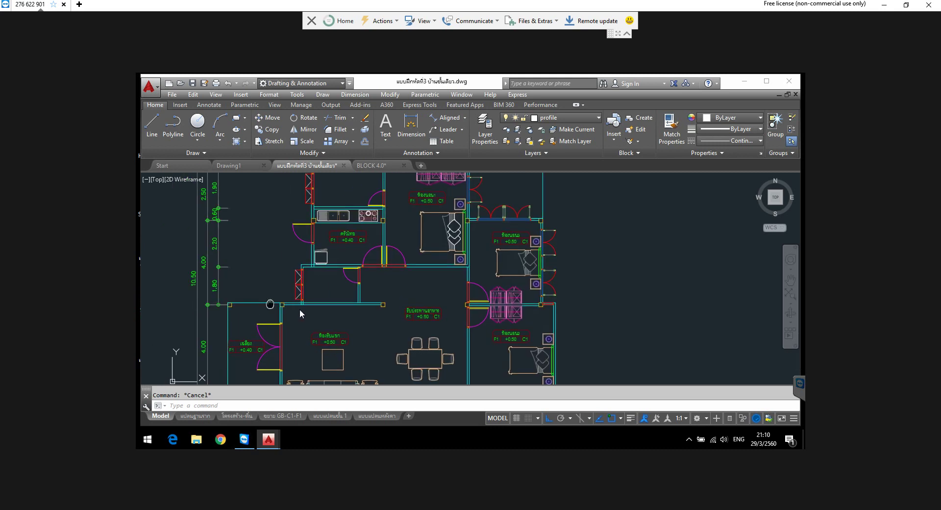
middle_click_drag(236, 301, 299, 311)
scroll(298, 310, "down", 1)
scroll(298, 310, "down", 1)
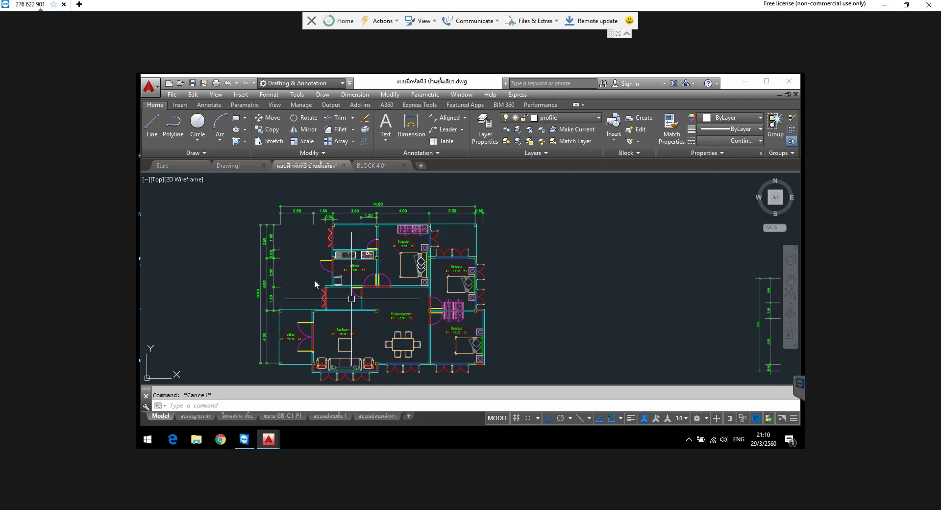
scroll(304, 275, "down", 1)
middle_click_drag(426, 275, 338, 276)
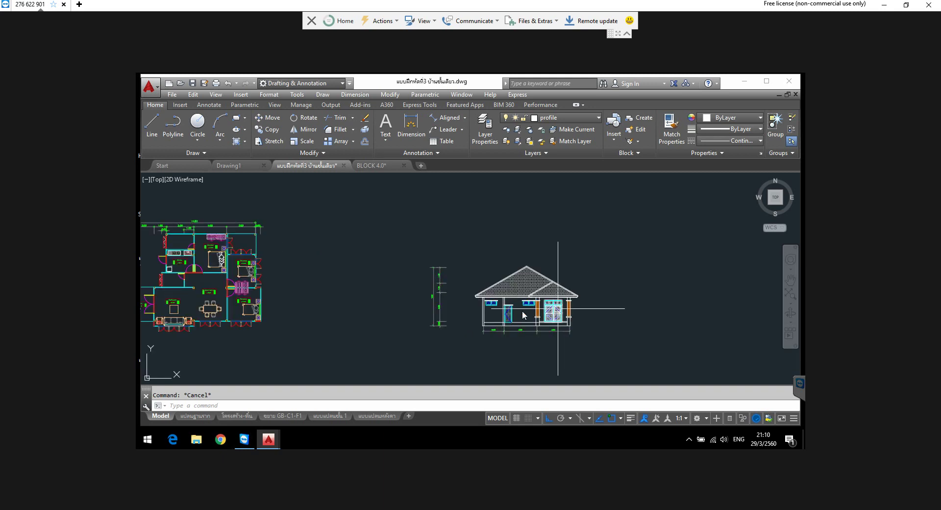
scroll(558, 309, "up", 4)
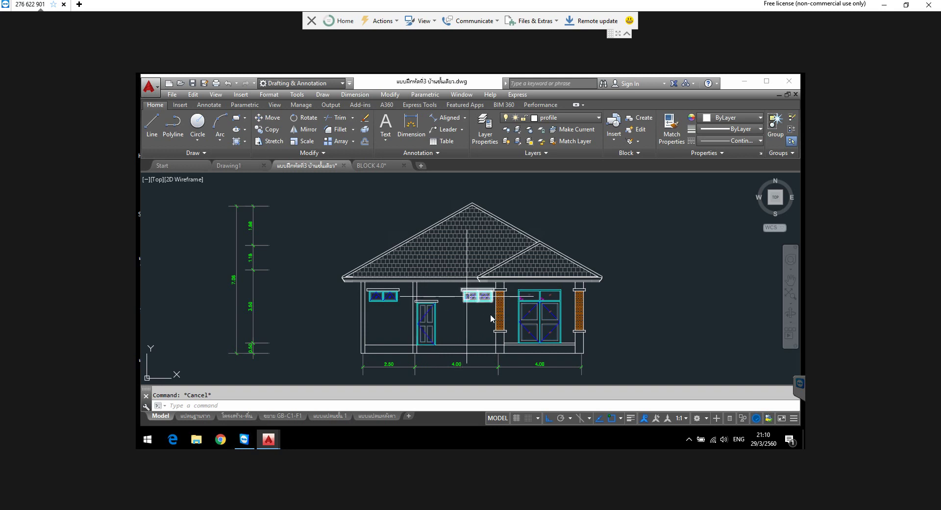
Step: Thaw the GRID layer from the layer list, then select the leftmost vertical grid line
left_click(577, 119)
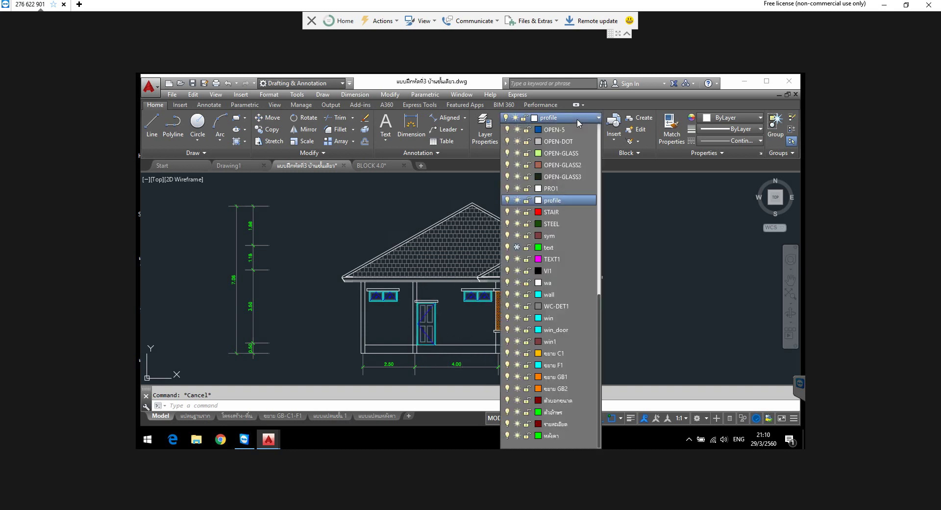
scroll(520, 273, "up", 5)
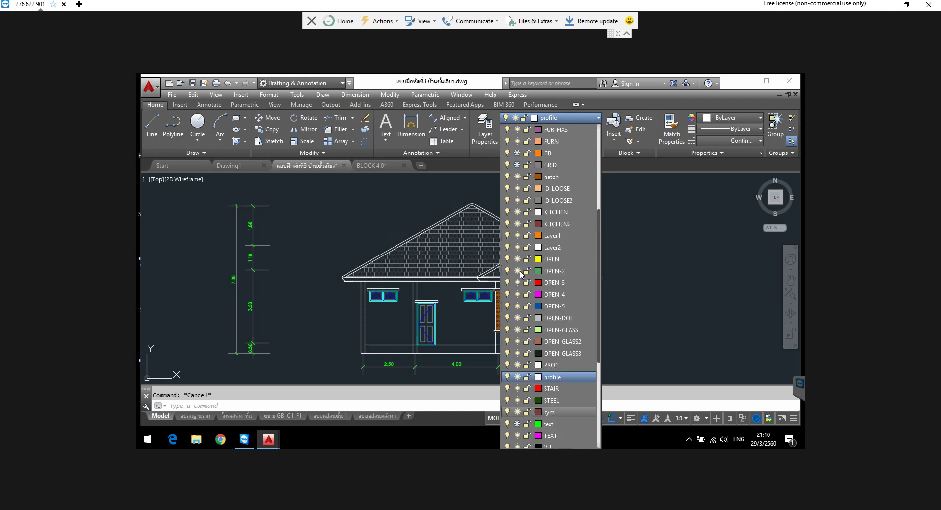
scroll(514, 333, "up", 5)
left_click(516, 341)
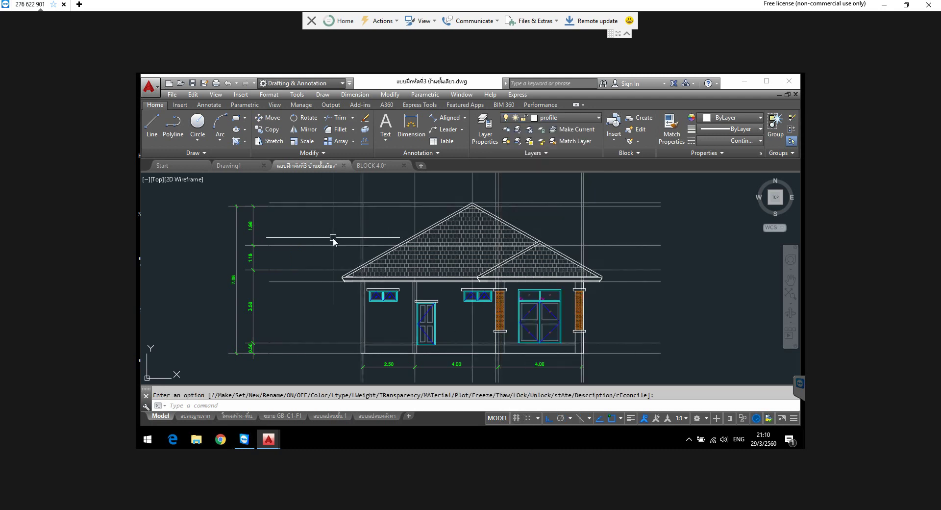
middle_click_drag(330, 237, 348, 255)
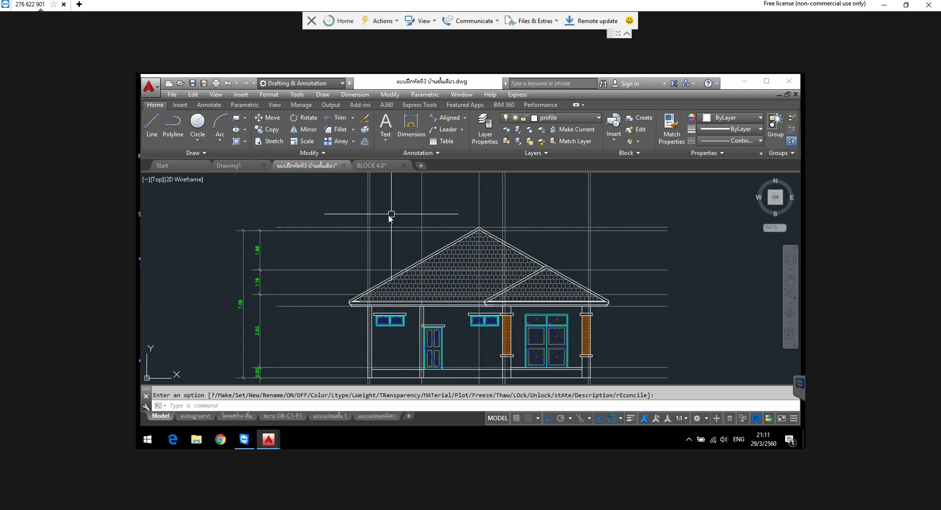
scroll(386, 216, "down", 2)
scroll(374, 340, "up", 5)
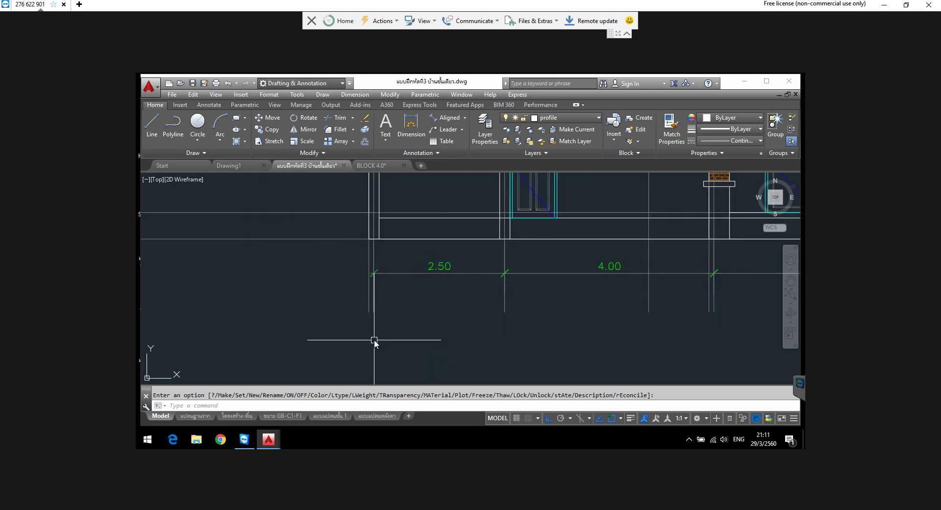
scroll(378, 328, "up", 3)
scroll(299, 314, "down", 3)
scroll(298, 311, "down", 1)
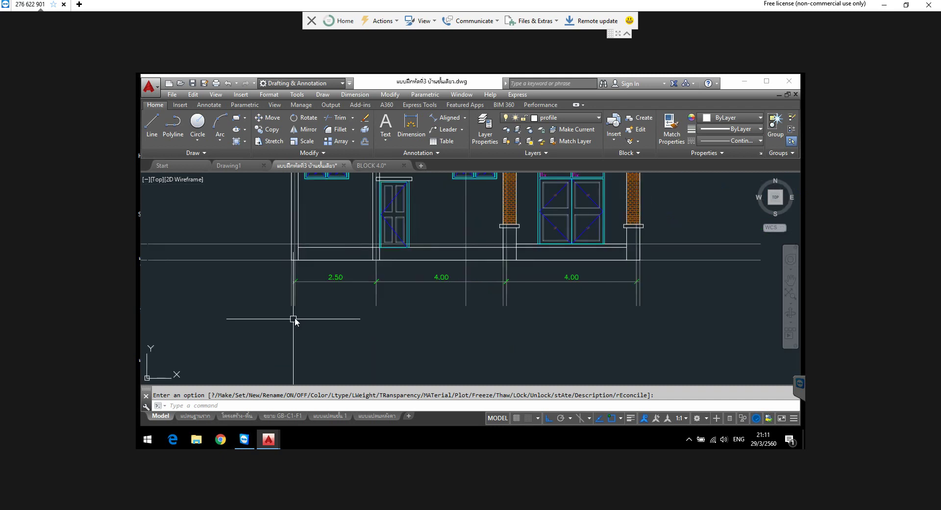
key("Escape")
left_click(291, 305)
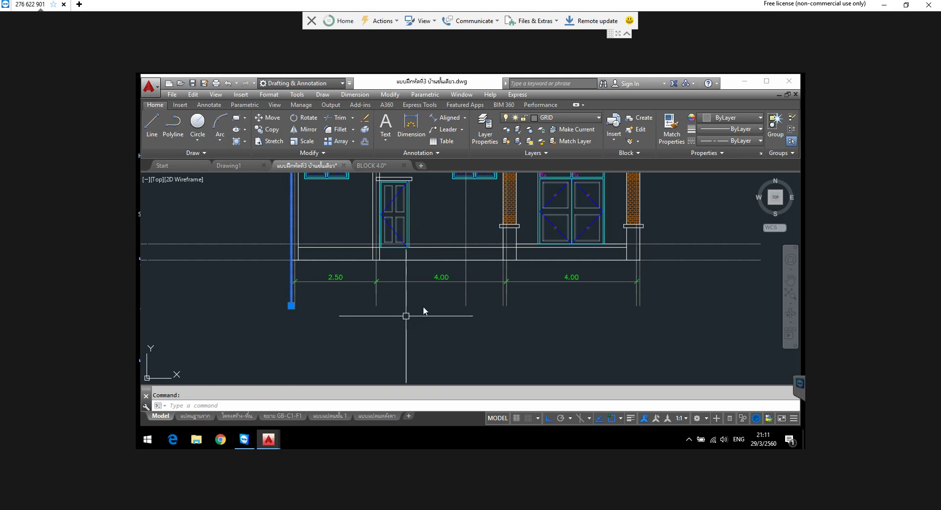
Step: Erase the four vertical grid lines that run through the bottom dimension line
left_click(467, 294)
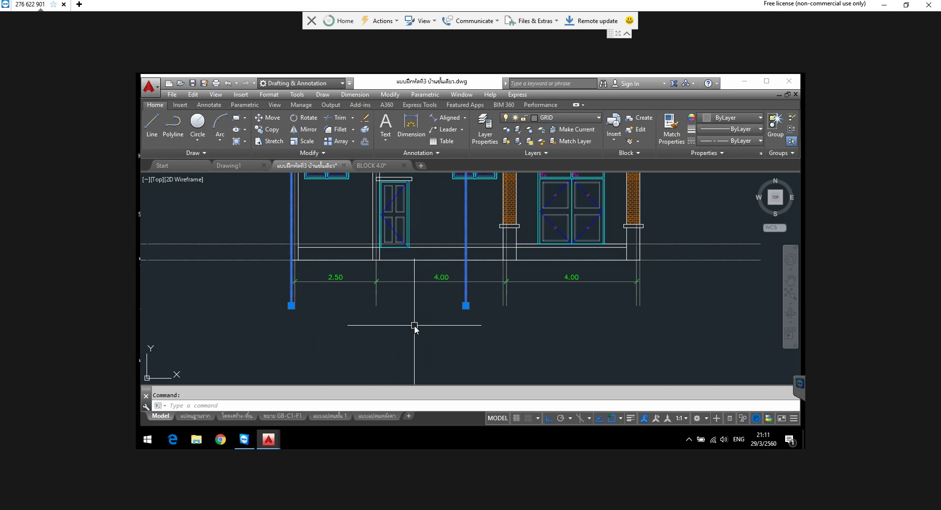
left_click(504, 297)
left_click(640, 299)
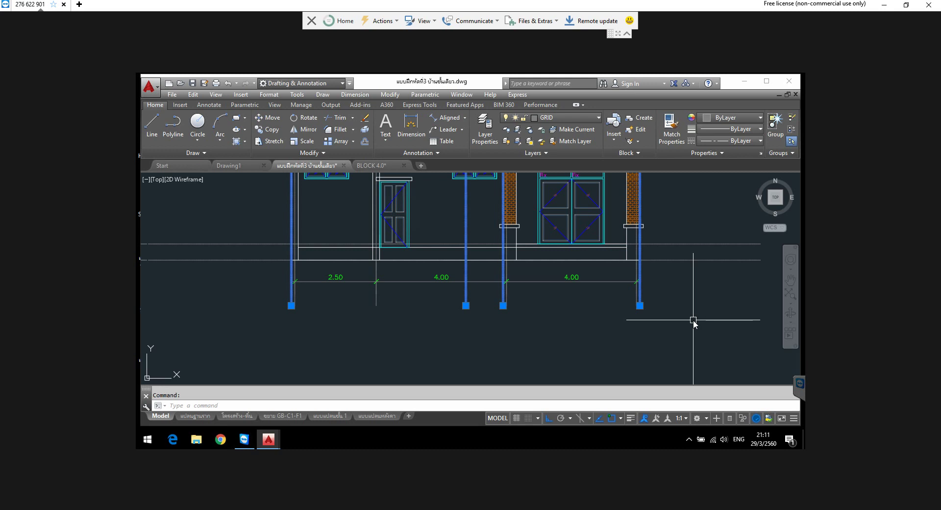
key("Delete")
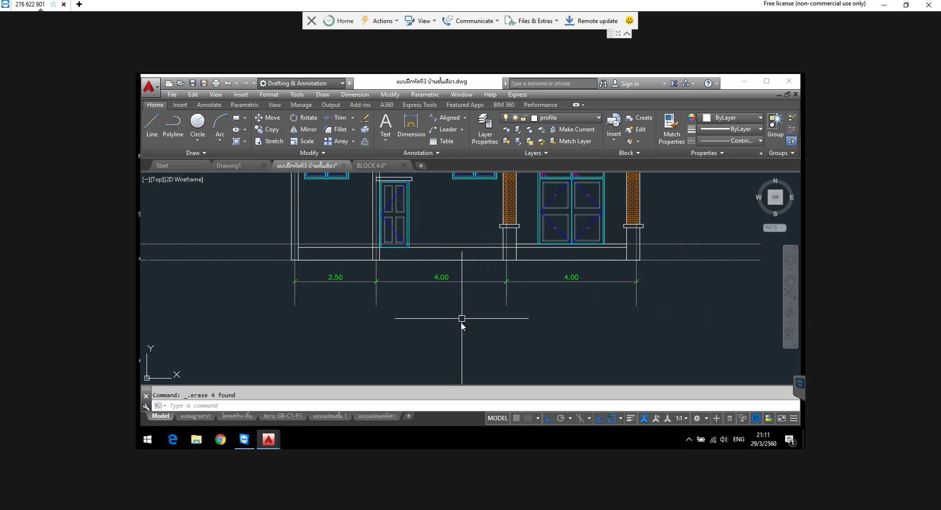
scroll(461, 318, "down", 2)
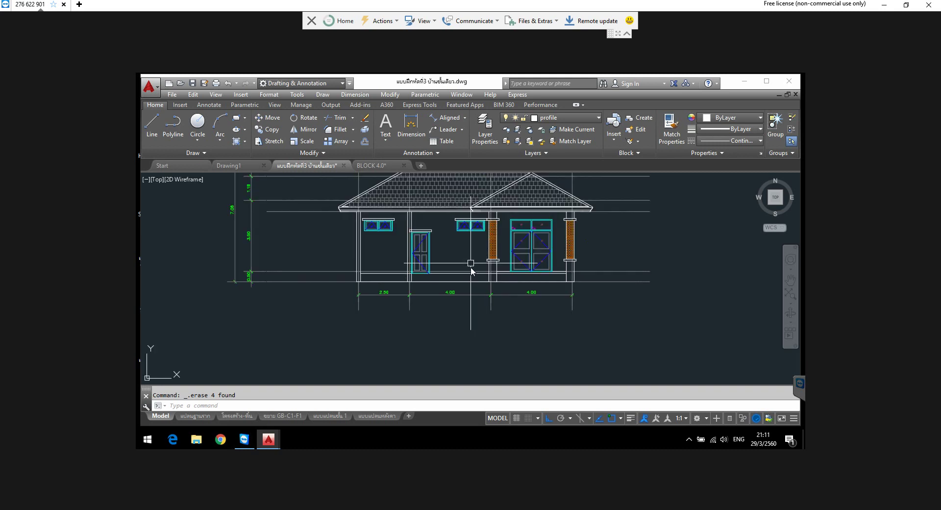
Step: Erase the horizontal grid line at the eaves and the one above the roof ridge
middle_click_drag(471, 267, 474, 361)
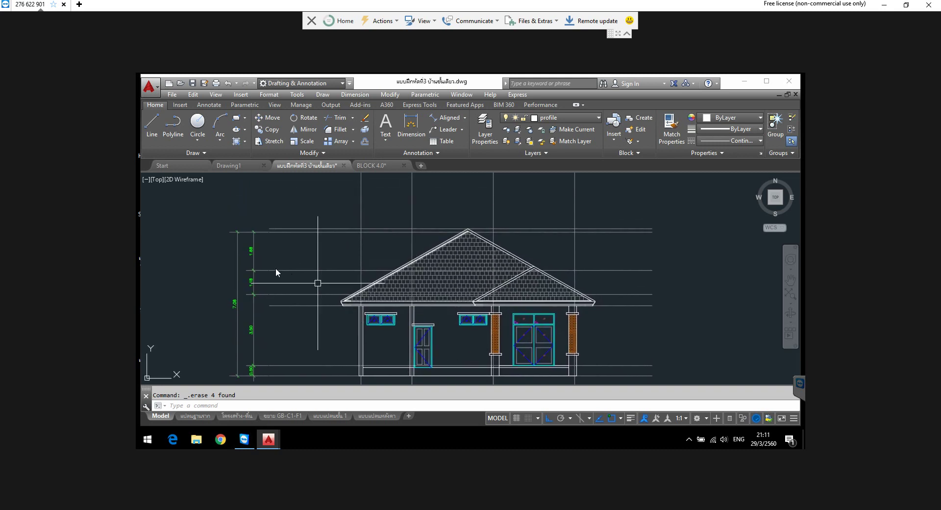
middle_click_drag(276, 269, 362, 312)
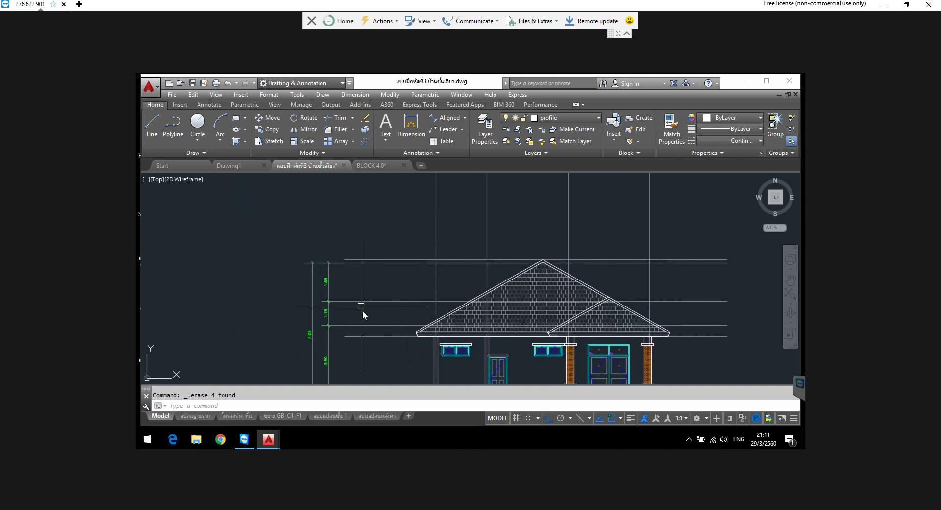
left_click(360, 336)
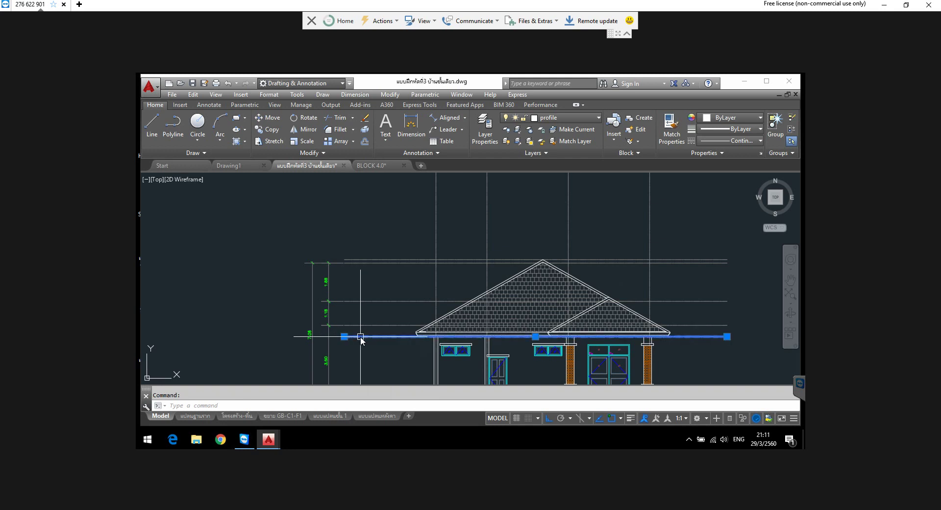
left_click(357, 258)
key("Delete")
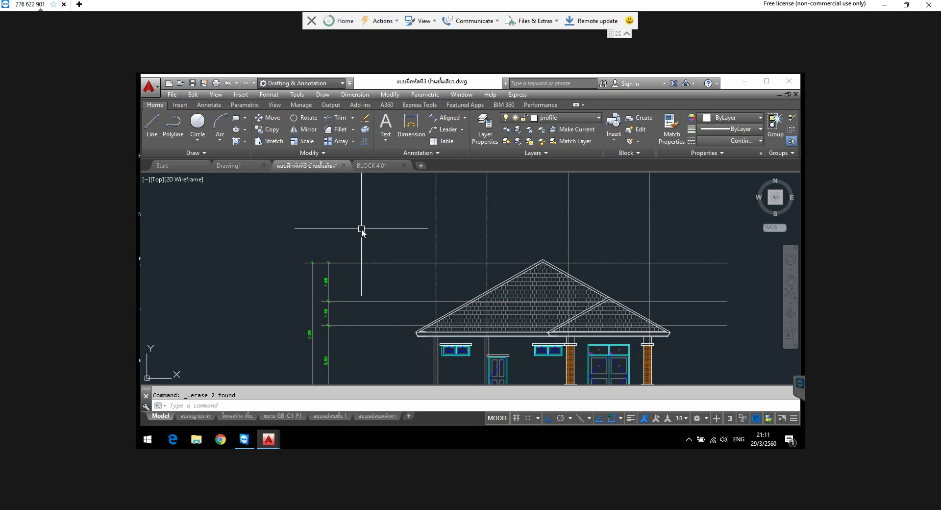
scroll(366, 230, "down", 2)
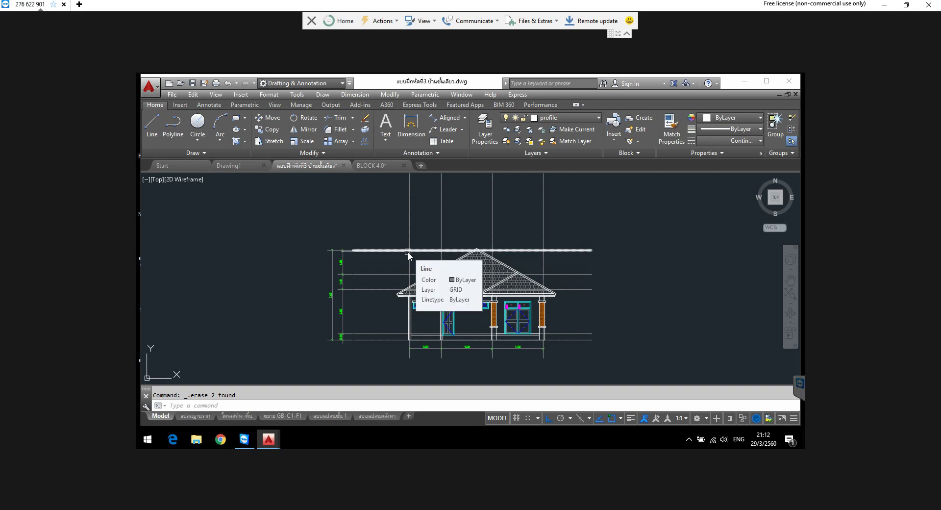
scroll(408, 253, "down", 2)
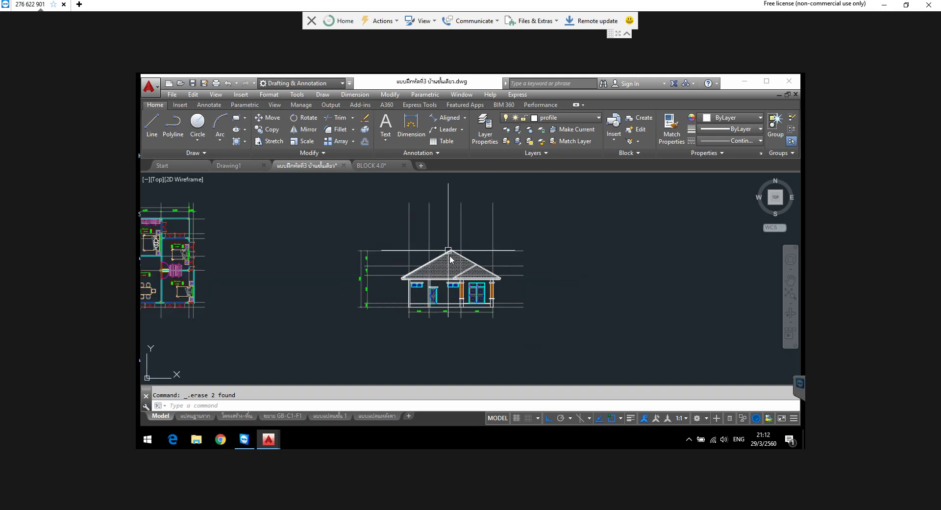
middle_click_drag(448, 241, 453, 300)
scroll(443, 262, "up", 2)
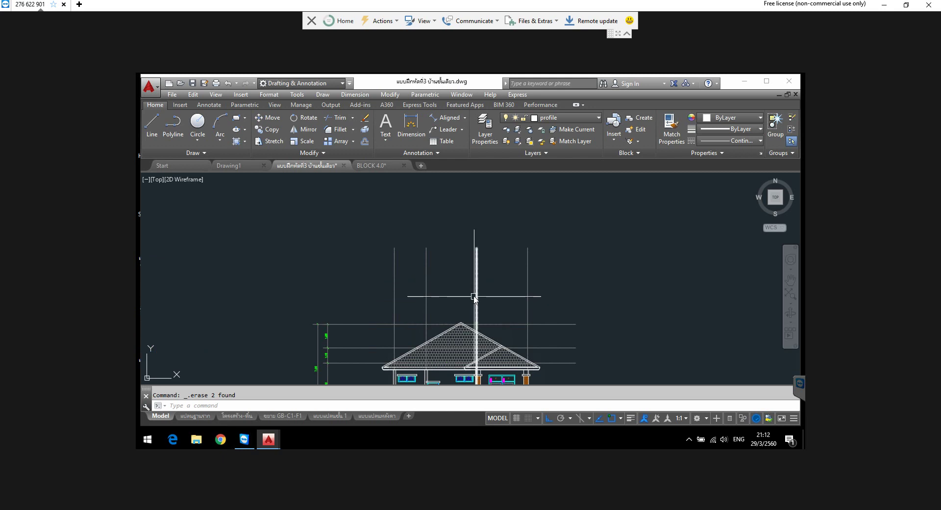
Step: Stretch the tops of the four vertical grid lines down to end just above the roof
left_click(275, 142)
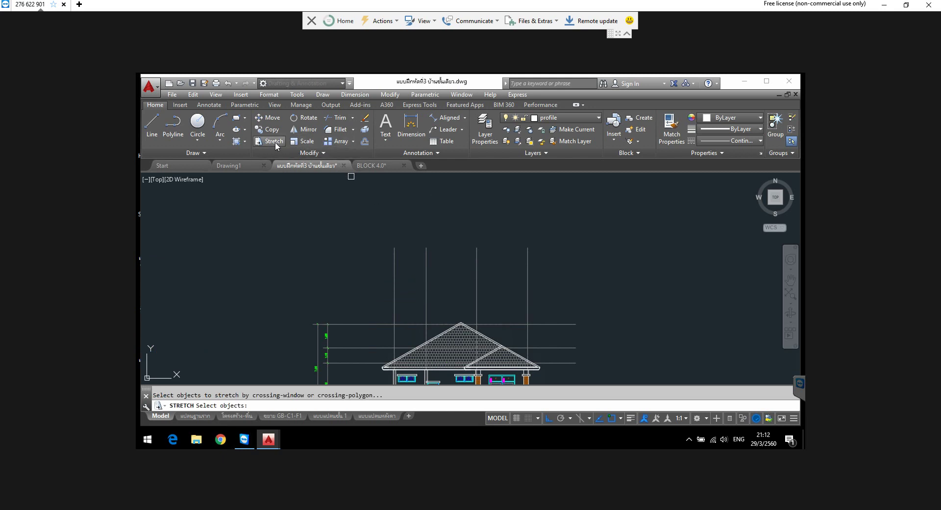
left_click(569, 213)
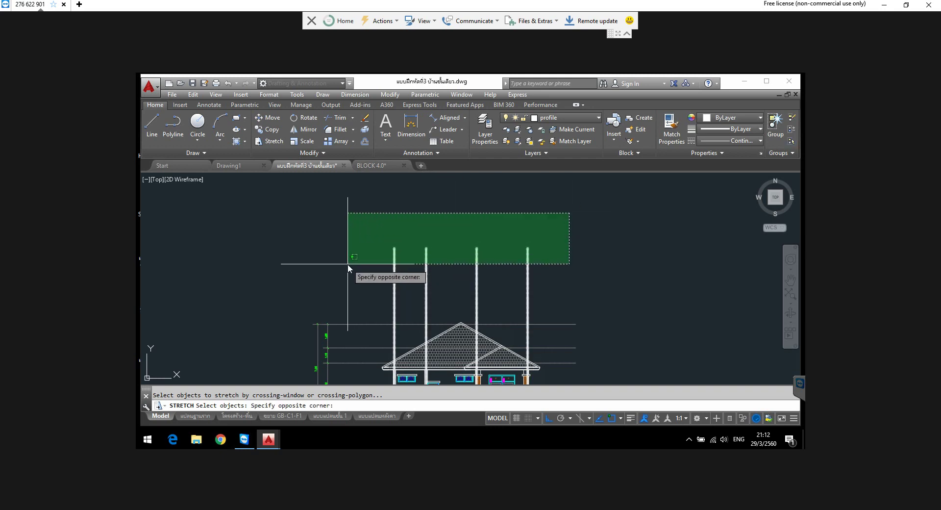
left_click(348, 263)
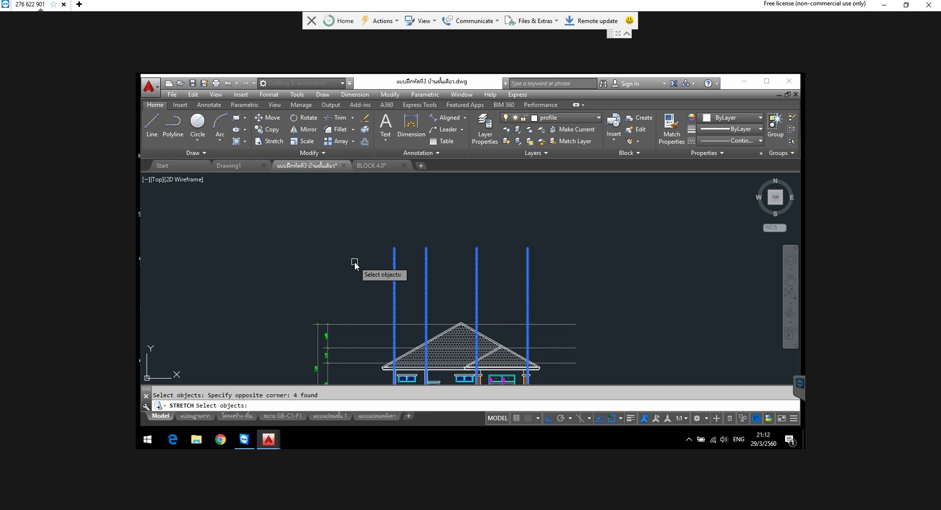
key("Return")
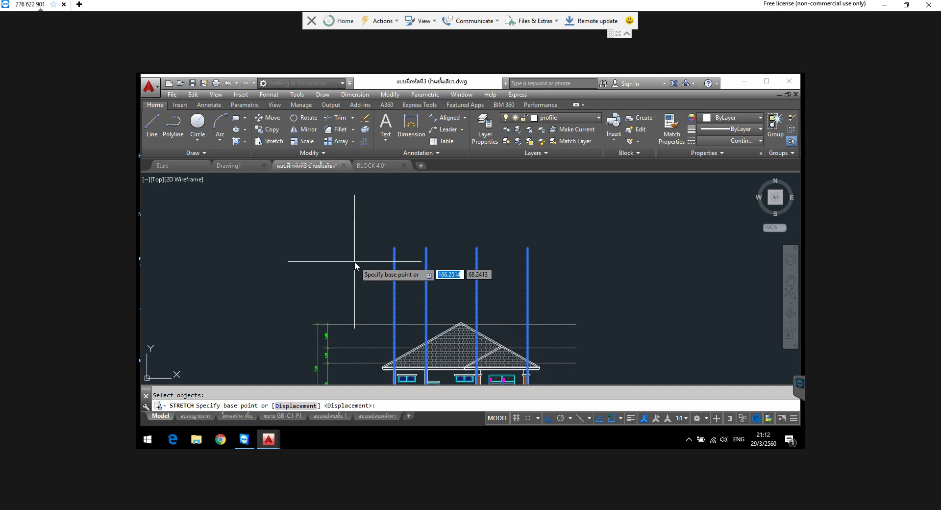
left_click(354, 265)
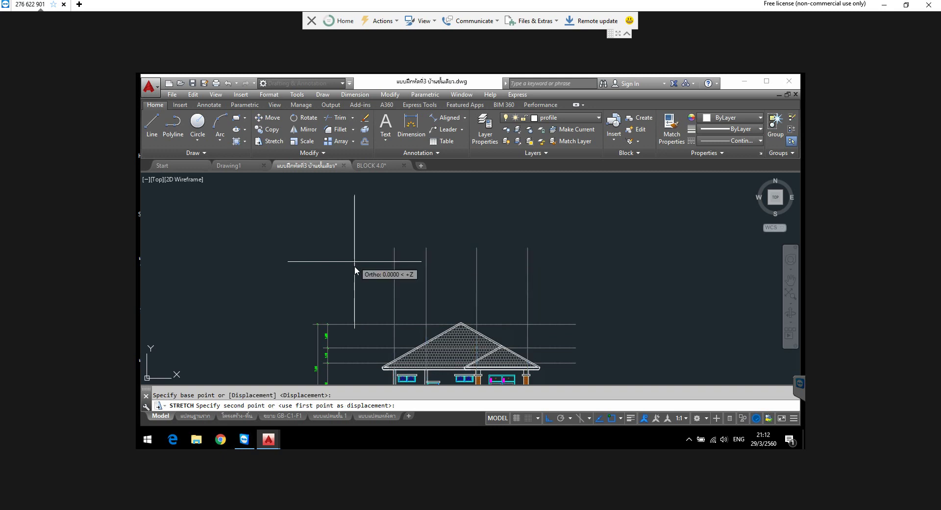
left_click(349, 308)
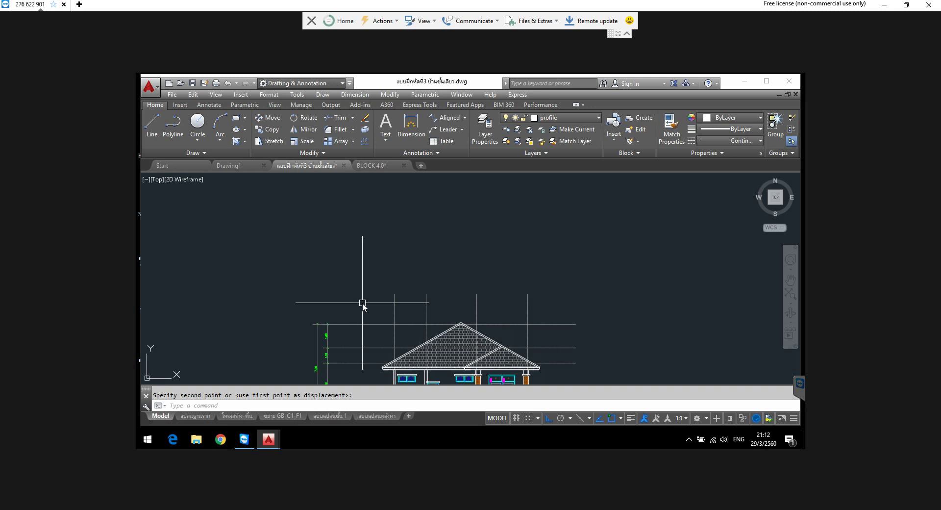
scroll(349, 266, "down", 3)
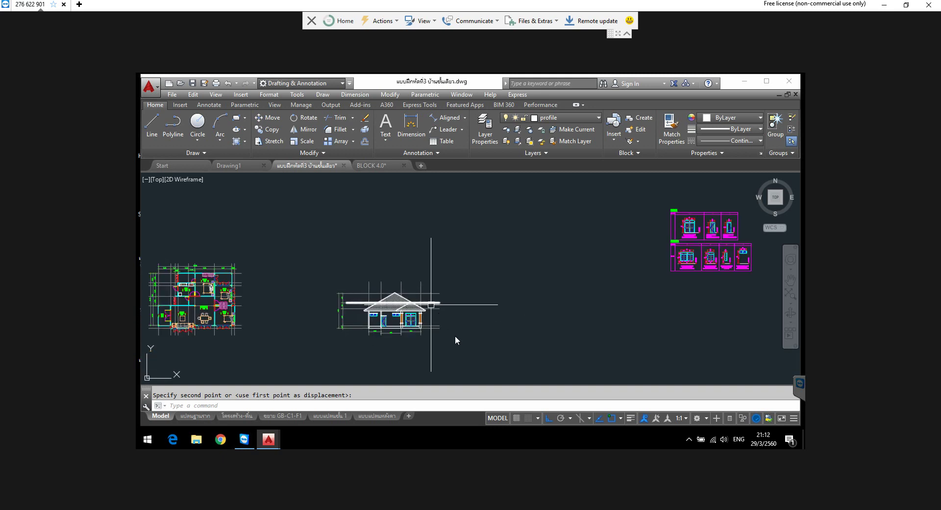
scroll(417, 318, "up", 3)
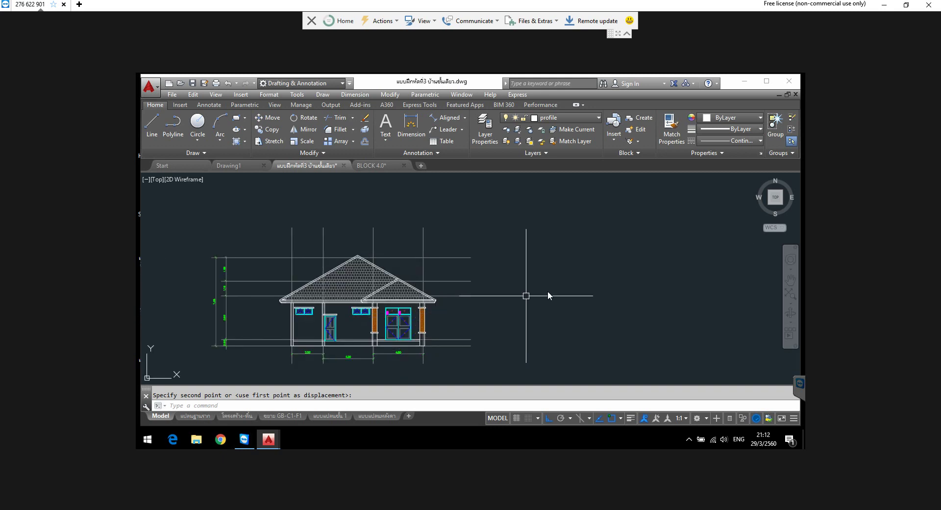
Step: Stretch the right ends of the five horizontal level lines about 1 unit left toward the house
key("Escape")
key("Return")
left_click(525, 235)
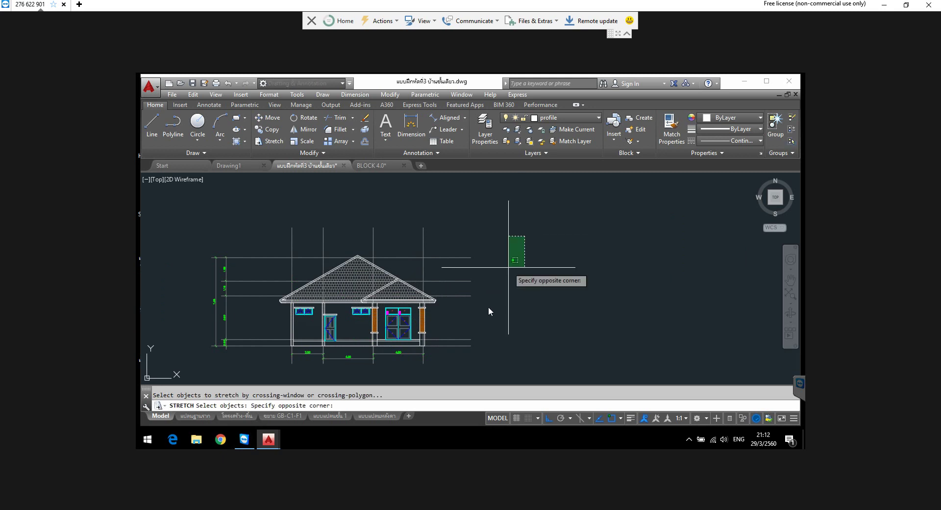
left_click(467, 346)
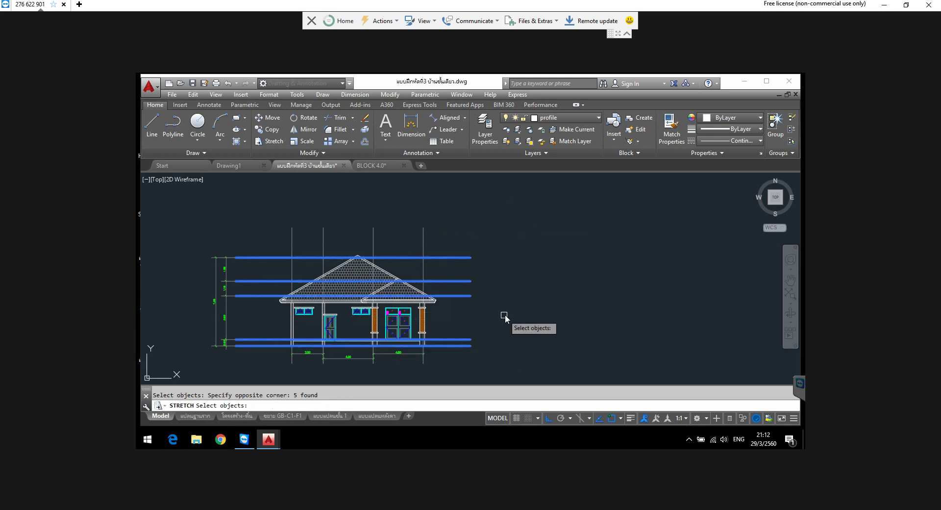
key("Return")
left_click(519, 317)
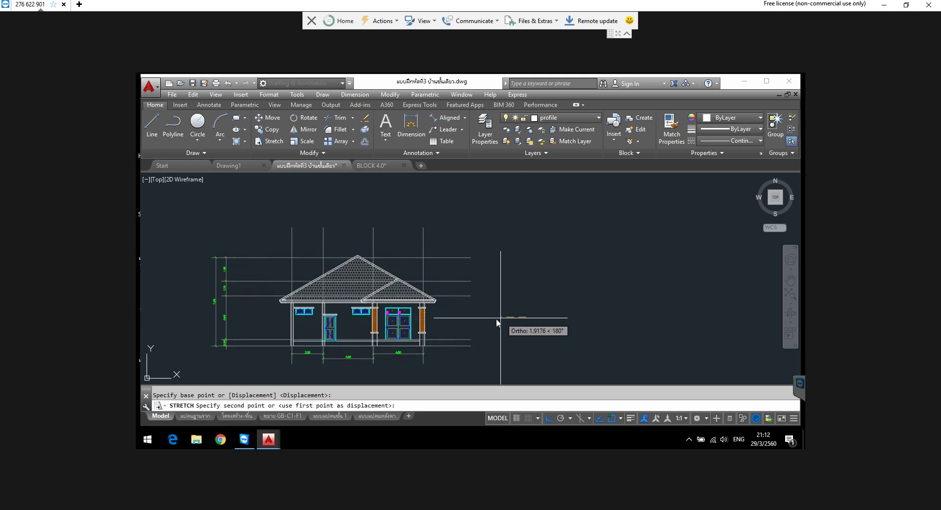
left_click(493, 318)
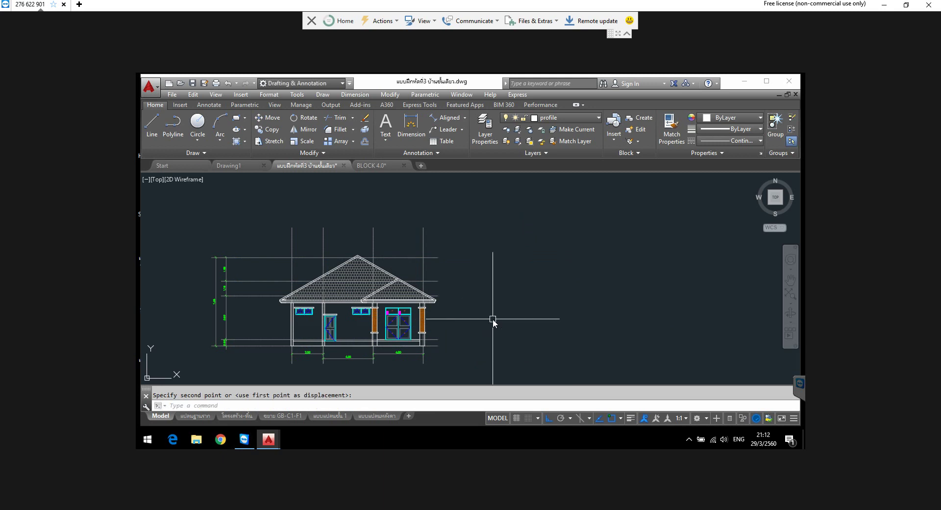
scroll(325, 356, "up", 2)
scroll(335, 359, "up", 2)
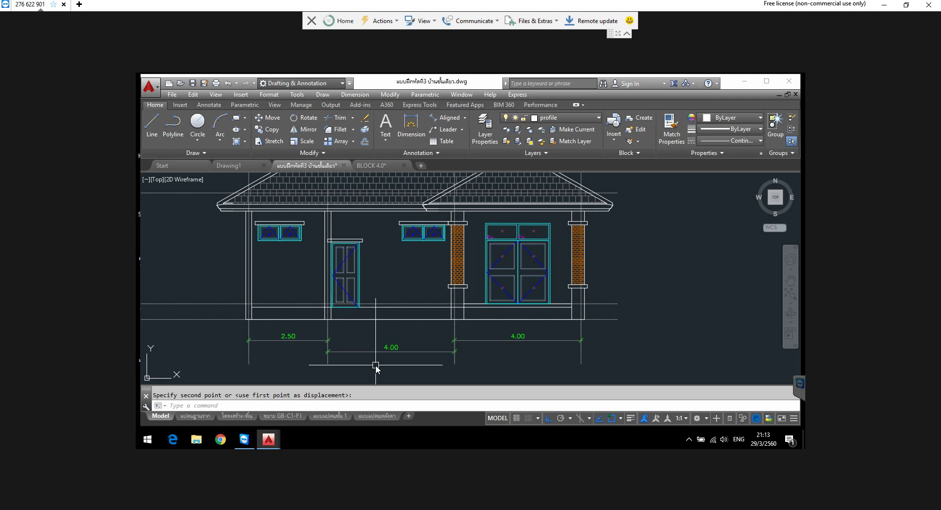
middle_click_drag(376, 368, 394, 331)
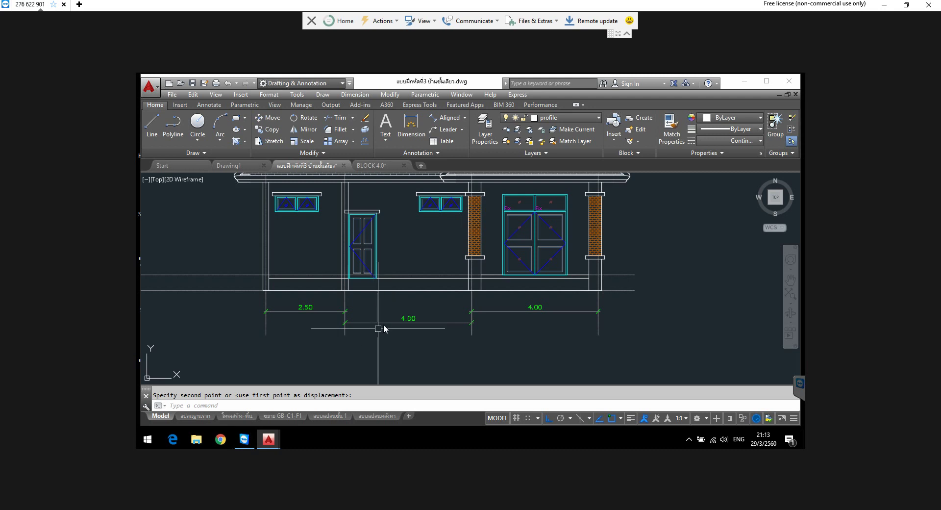
Step: Zoom out to check the whole elevation with its 2.50 and 4.00 dimensions
scroll(385, 318, "down", 4)
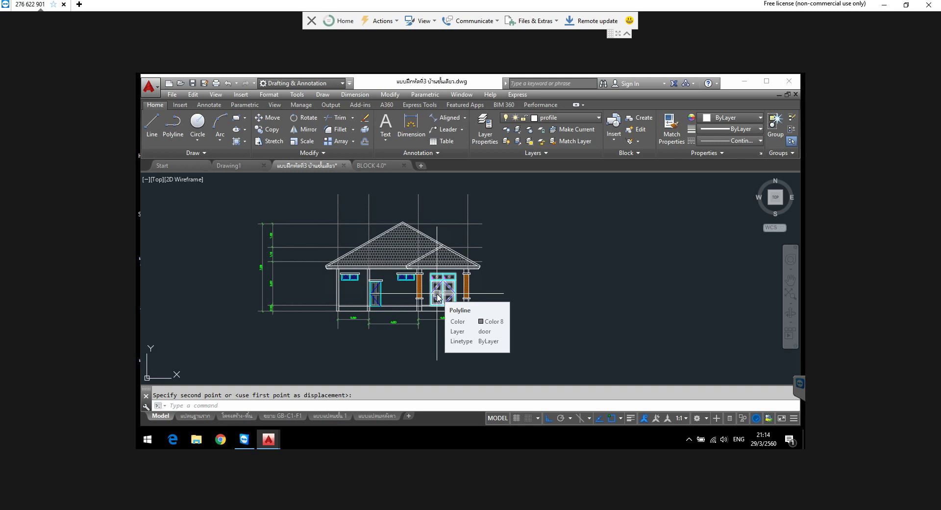
scroll(394, 330, "up", 4)
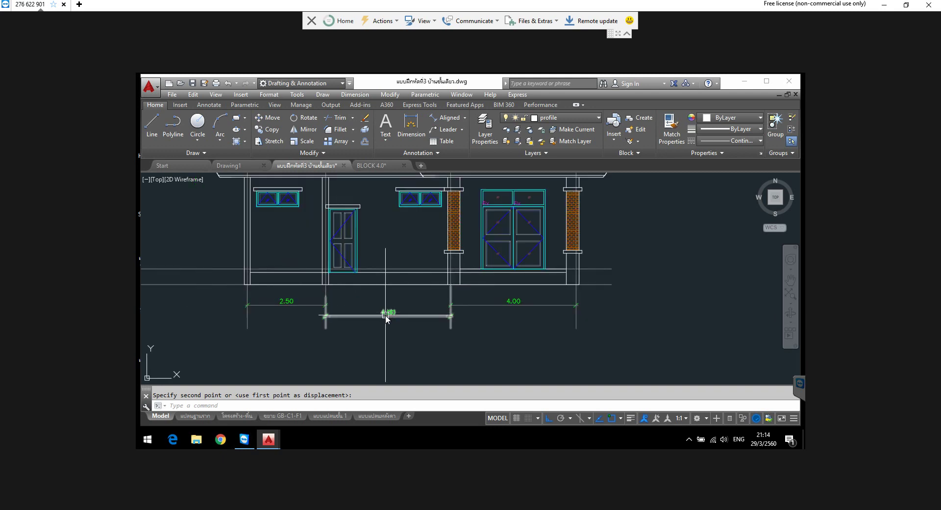
scroll(385, 314, "down", 4)
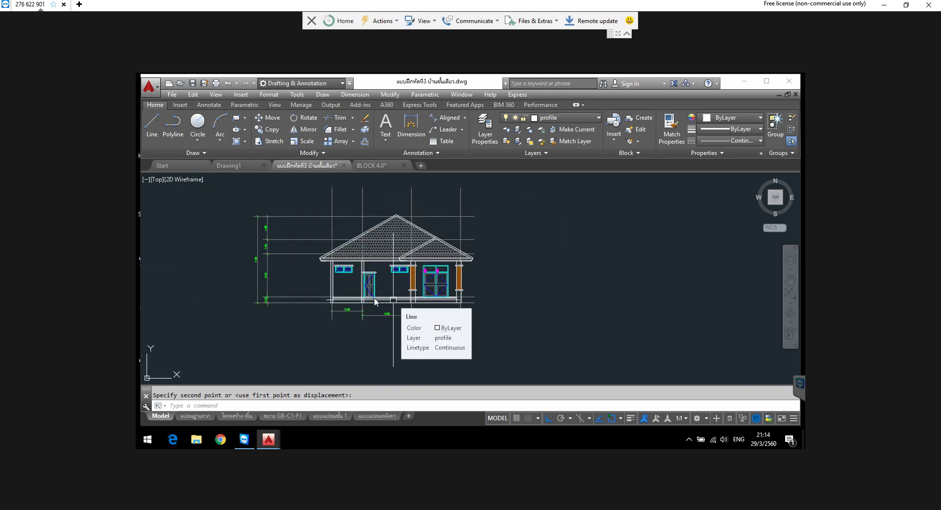
Step: Zoom to the foundation detail and window-select the ระดับดินเดิม label and its marker
scroll(304, 289, "down", 4)
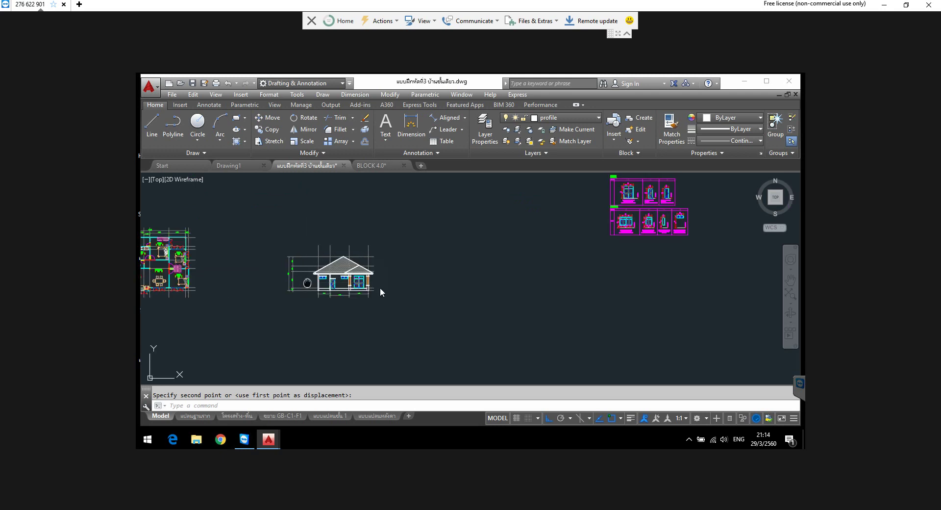
scroll(380, 288, "down", 2)
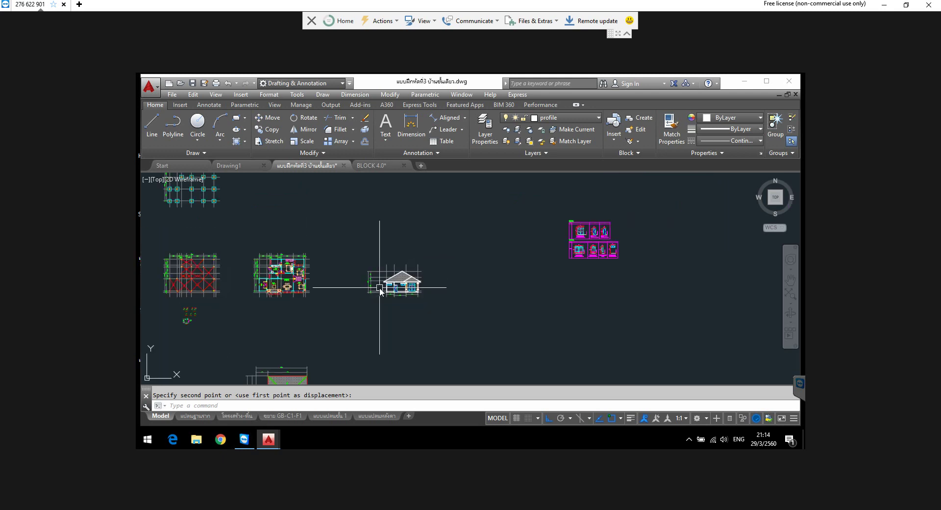
scroll(379, 288, "down", 2)
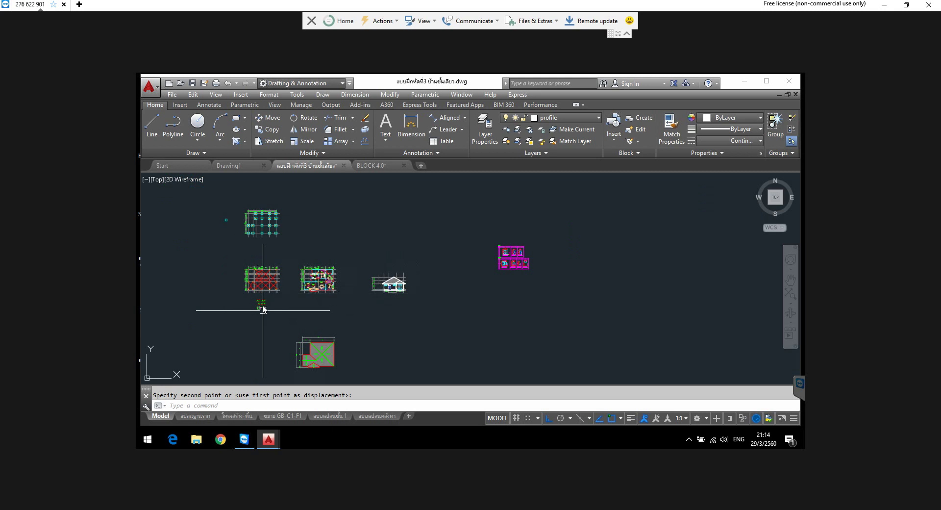
scroll(246, 320, "up", 3)
scroll(246, 320, "up", 3)
scroll(213, 322, "up", 2)
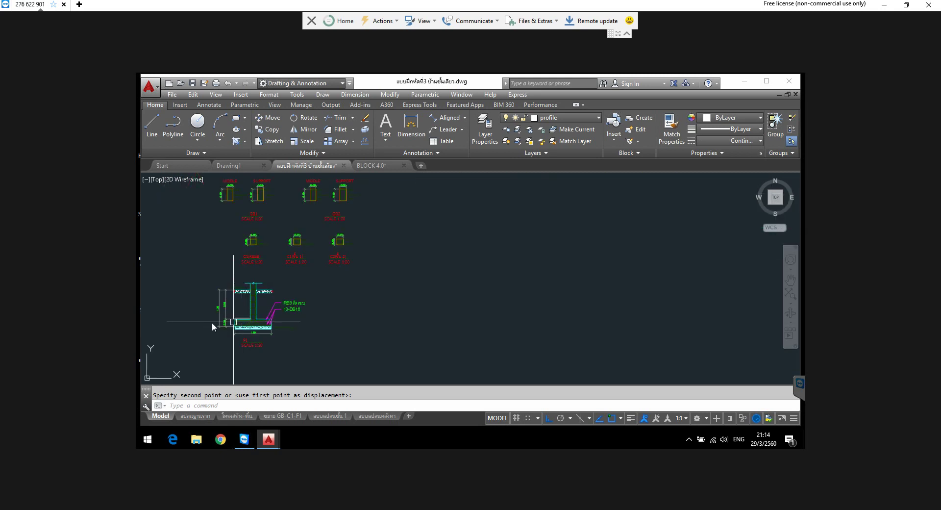
scroll(236, 293, "up", 1)
scroll(248, 287, "up", 3)
scroll(248, 288, "up", 3)
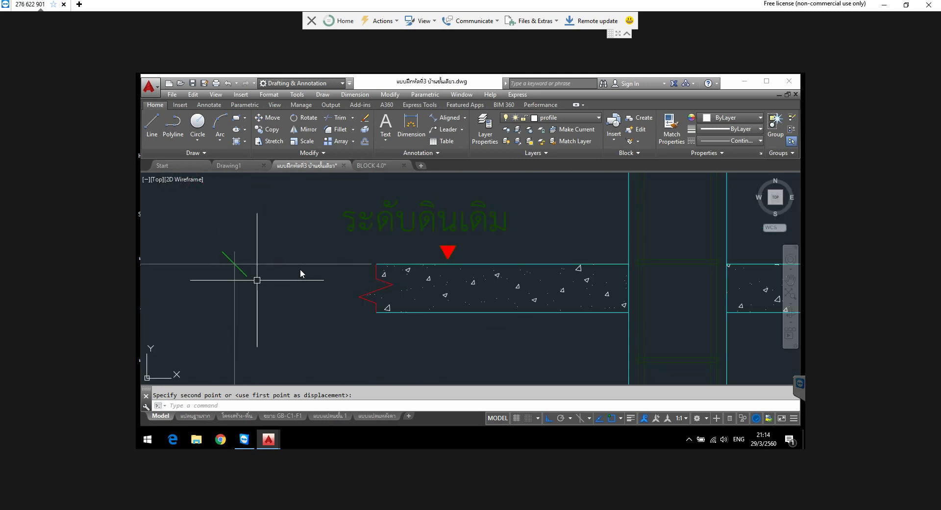
middle_click_drag(325, 278, 268, 316)
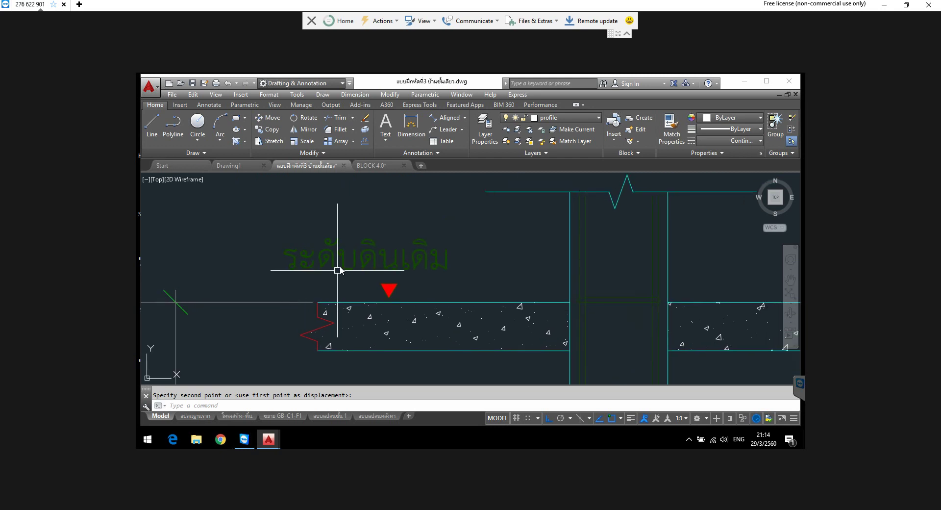
left_click(452, 228)
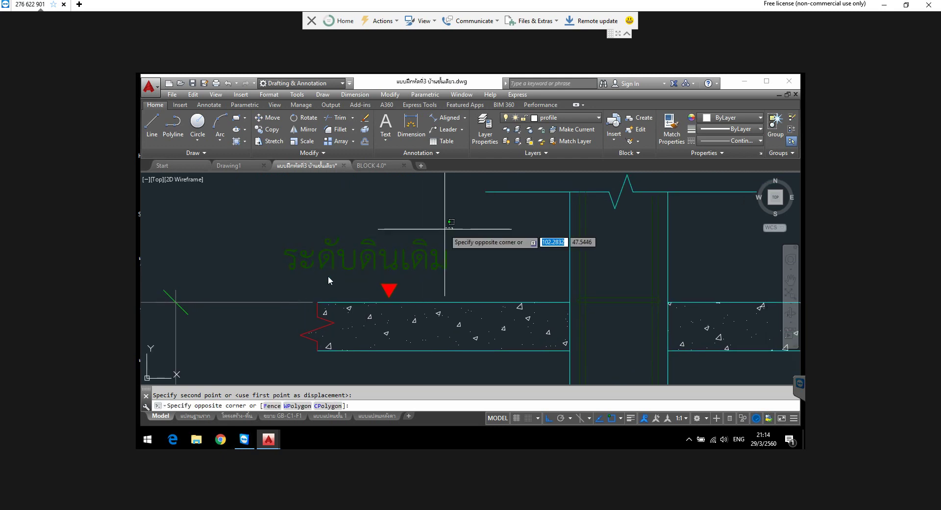
left_click(278, 288)
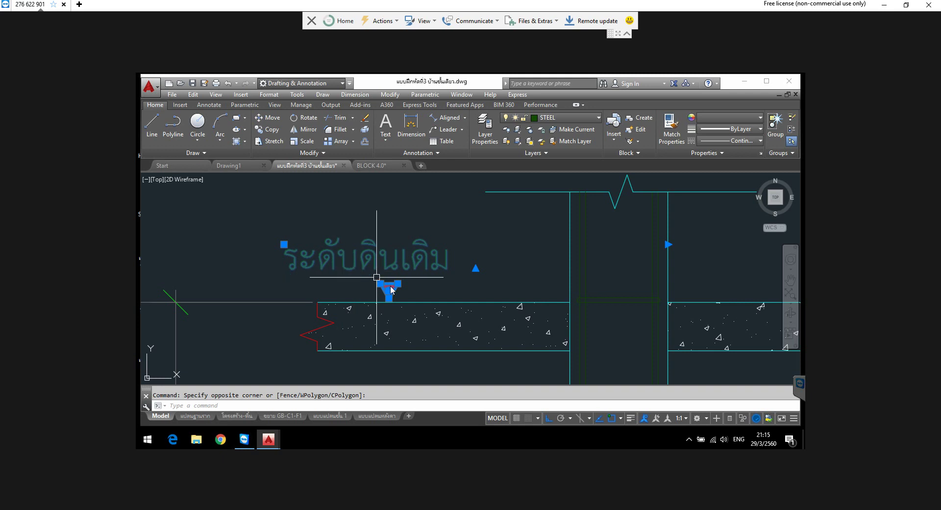
Step: Reselect the ระดับดินเดิม text together with the red triangle level marker
left_click(501, 226)
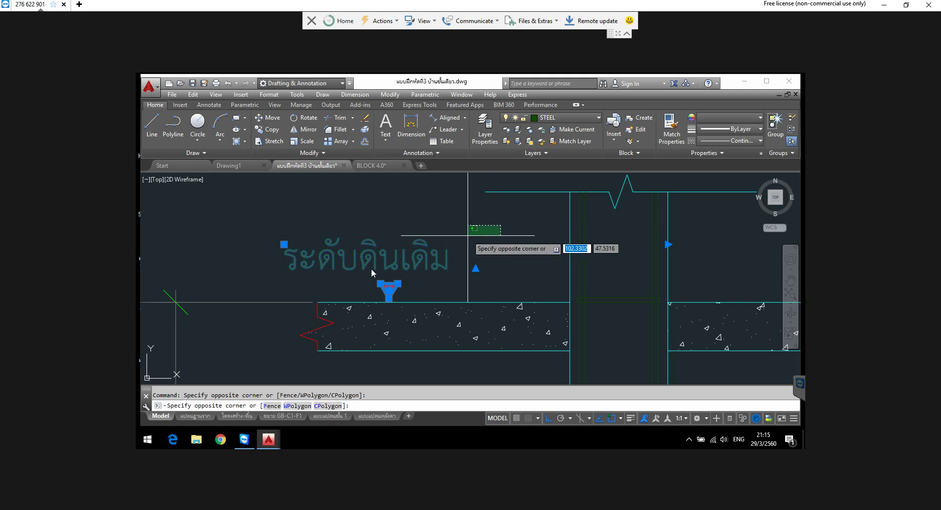
left_click(245, 292)
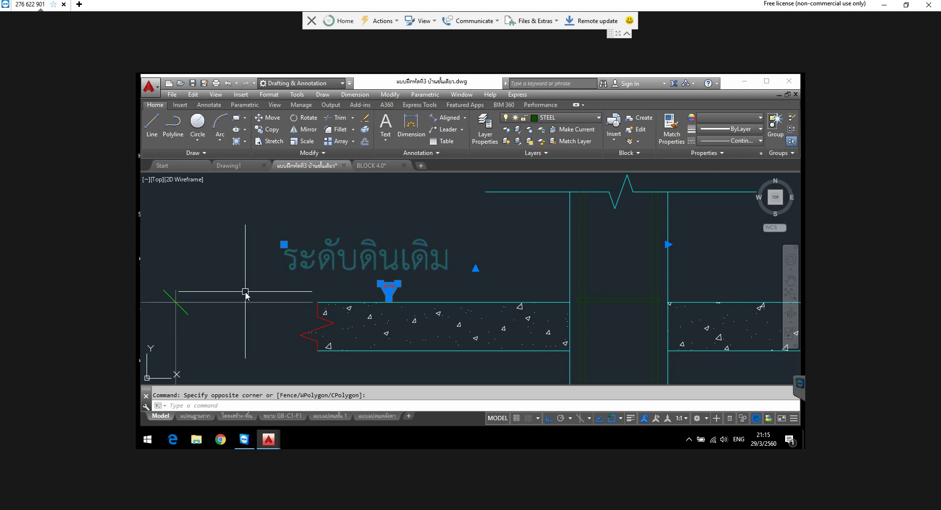
right_click(245, 293)
left_click(225, 261)
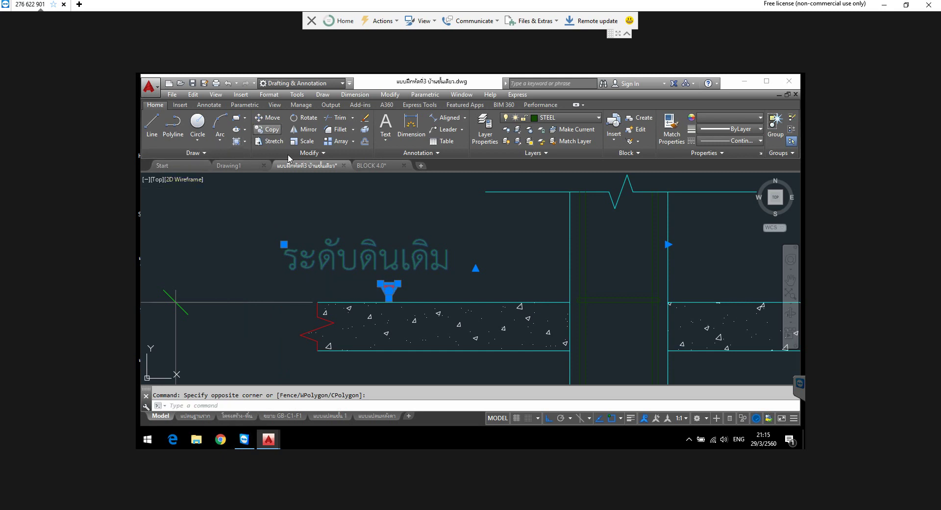
Step: Copy the selected label and marker, using a base point on the foundation detail
left_click(268, 129)
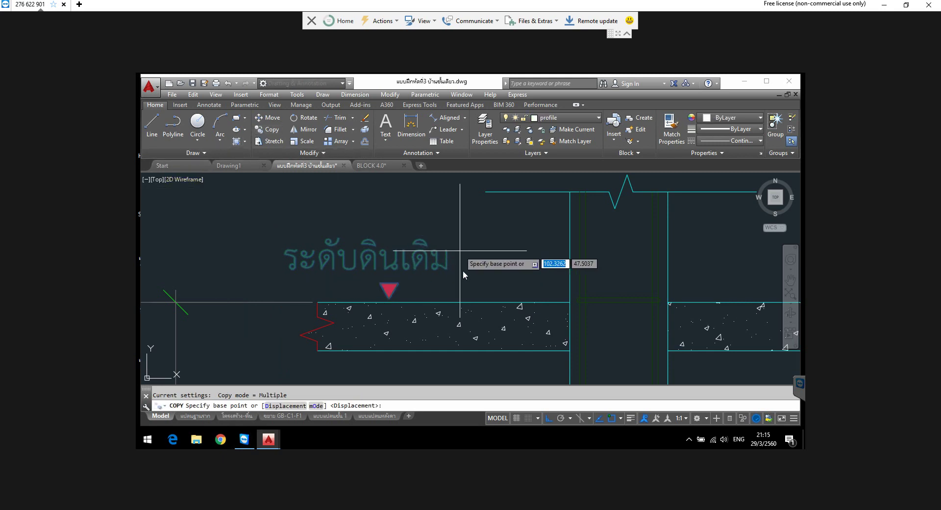
left_click(385, 267)
scroll(361, 279, "down", 10)
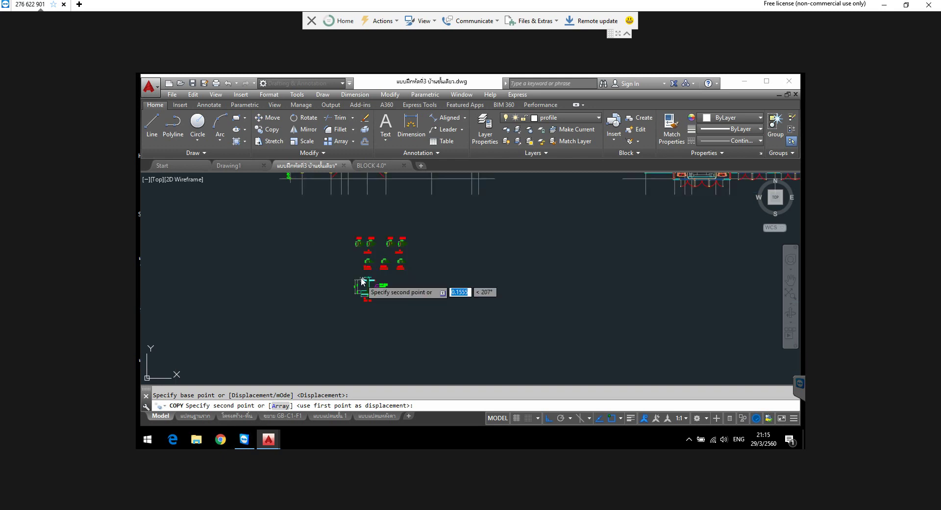
scroll(399, 272, "up", 5)
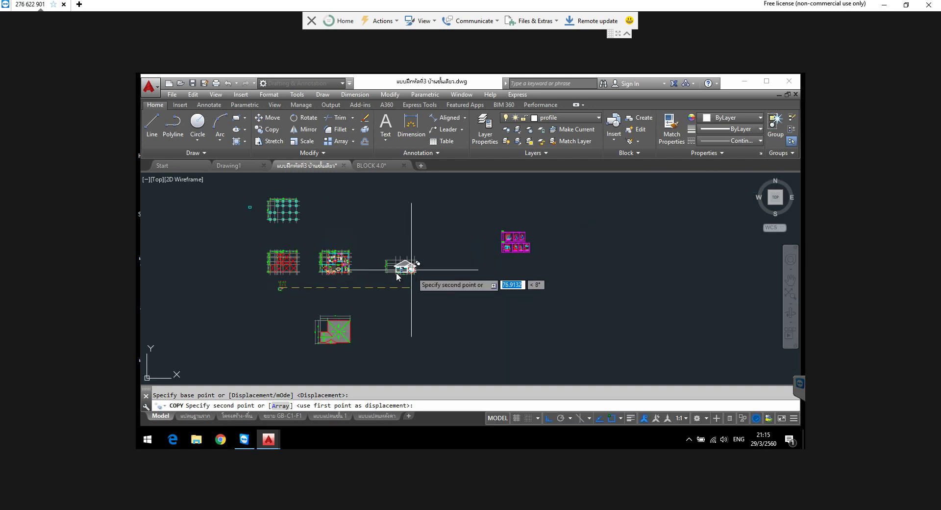
scroll(398, 272, "up", 5)
scroll(398, 272, "up", 5)
Step: Turn Ortho off with F8 and place the copy at the base of the elevation
middle_click_drag(420, 279, 651, 284)
scroll(655, 282, "down", 4)
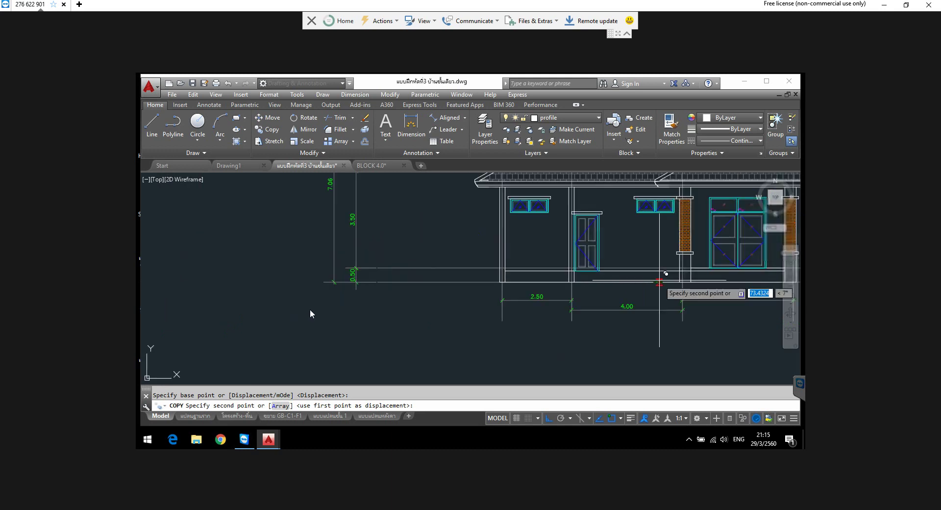
middle_click_drag(426, 314, 568, 313)
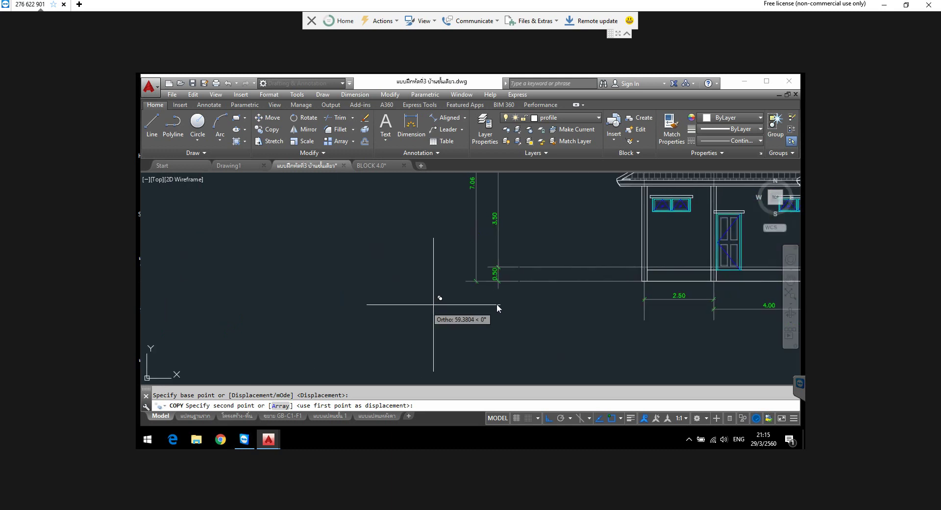
key("F8")
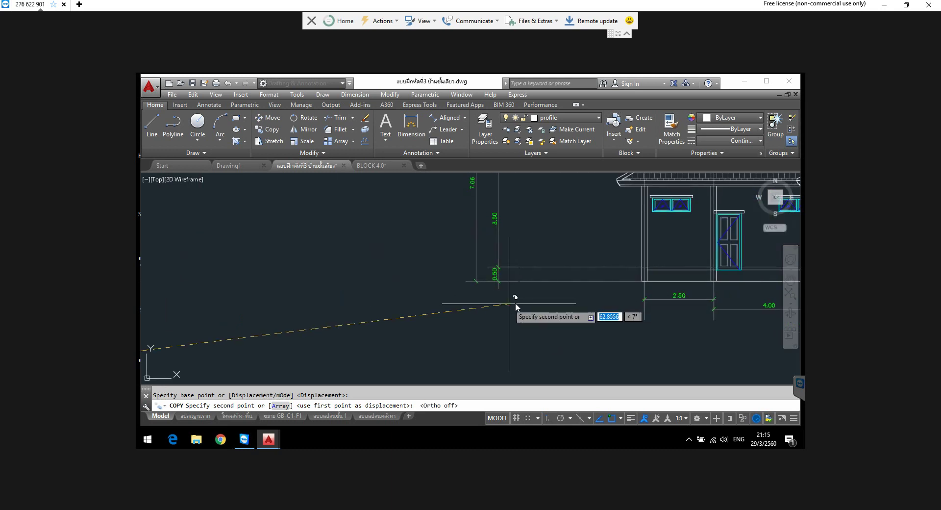
scroll(566, 254, "up", 4)
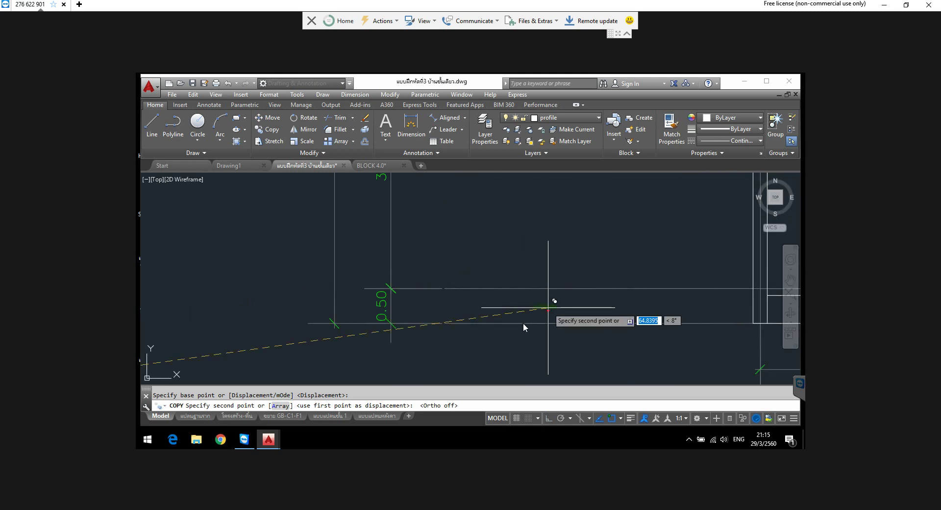
middle_click_drag(461, 347, 457, 335)
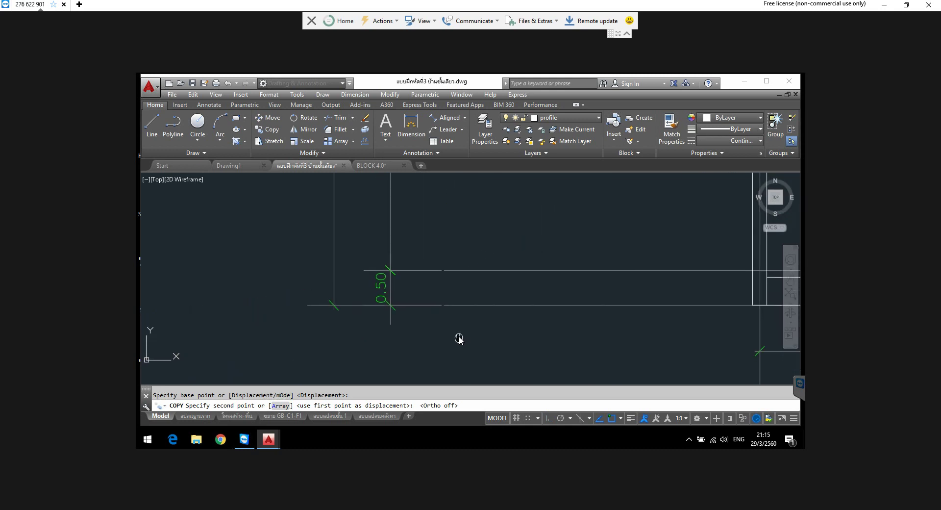
left_click(479, 341)
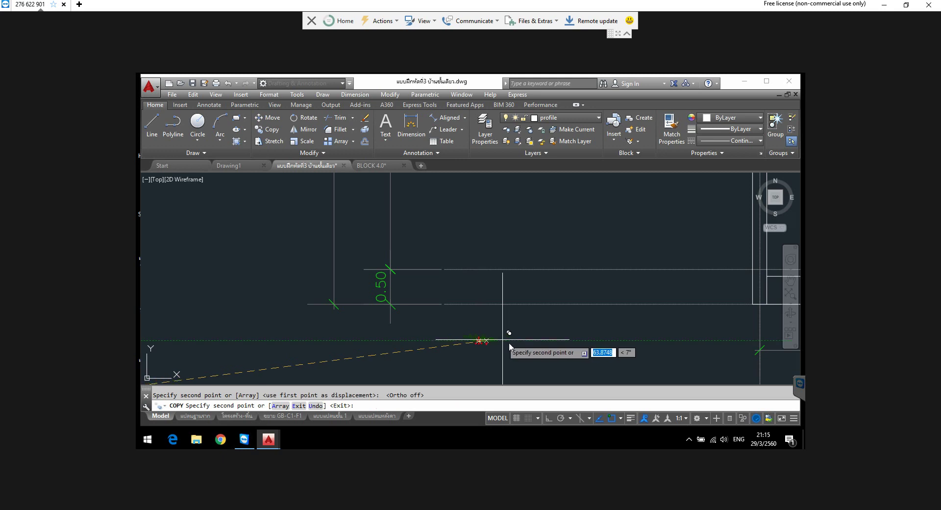
key("Escape")
scroll(476, 345, "up", 2)
scroll(474, 345, "up", 3)
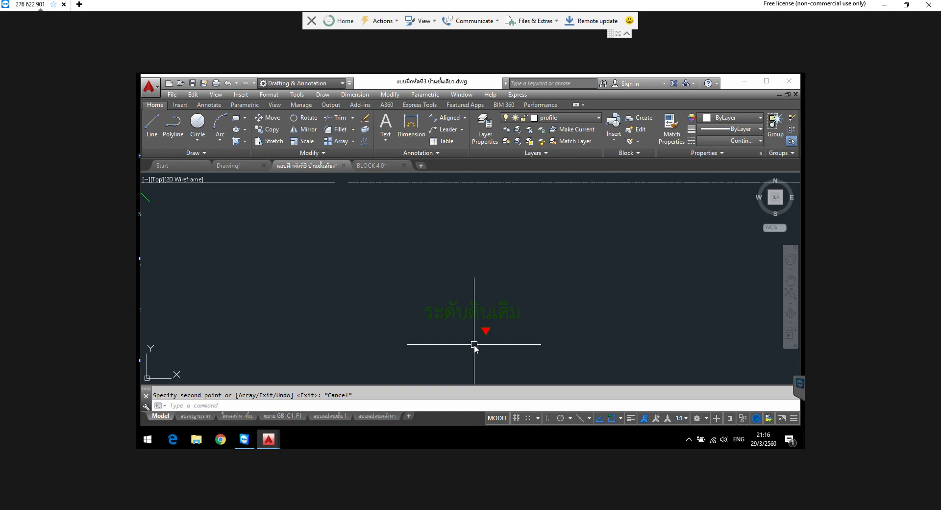
Step: Move the copied ระดับดินเดิม text to sit just right of the red level marker
left_click(466, 310)
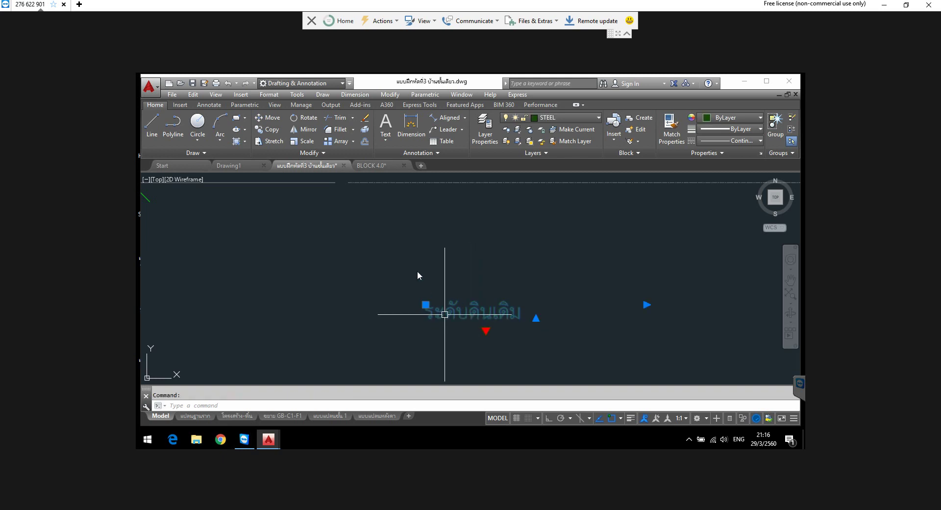
left_click(265, 117)
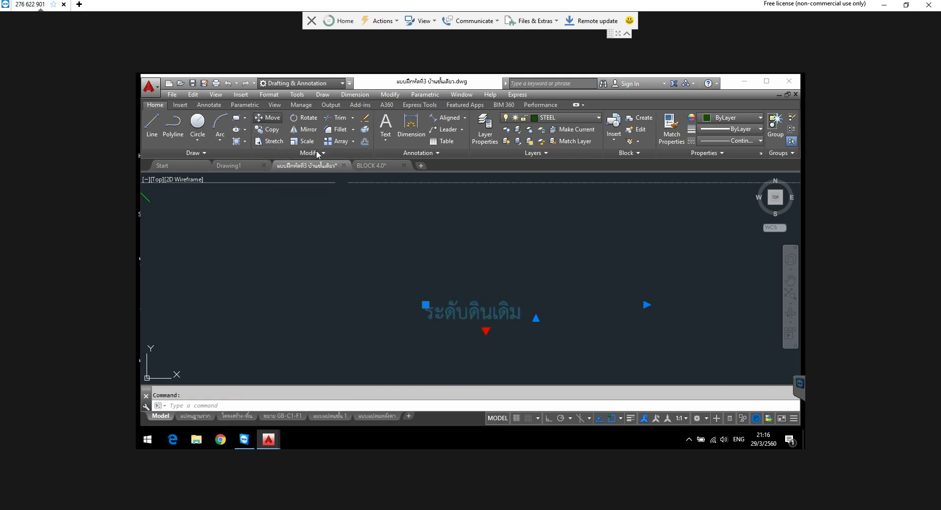
left_click(420, 313)
scroll(485, 314, "up", 5)
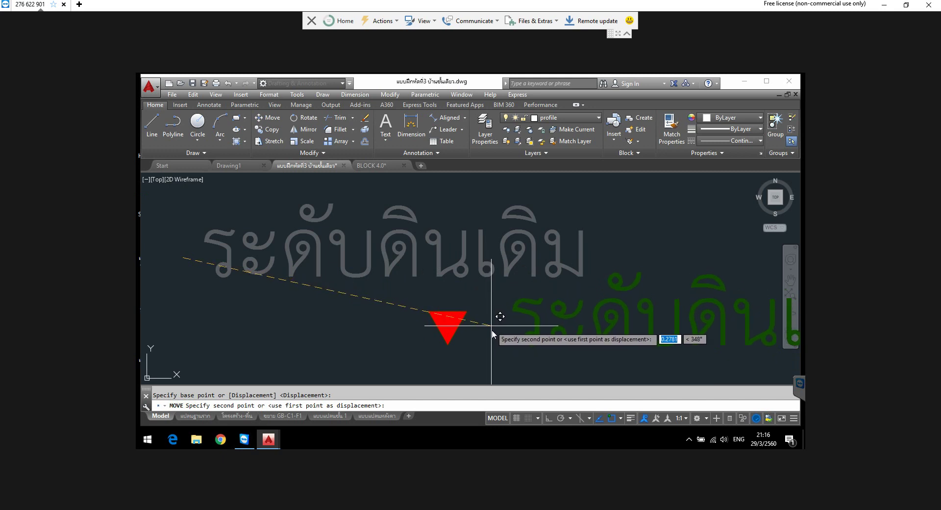
left_click(492, 329)
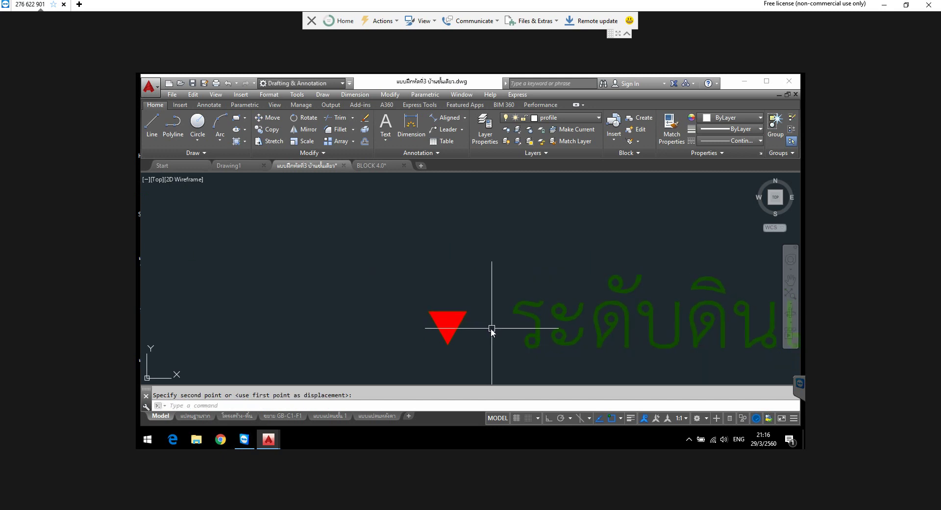
scroll(471, 328, "down", 5)
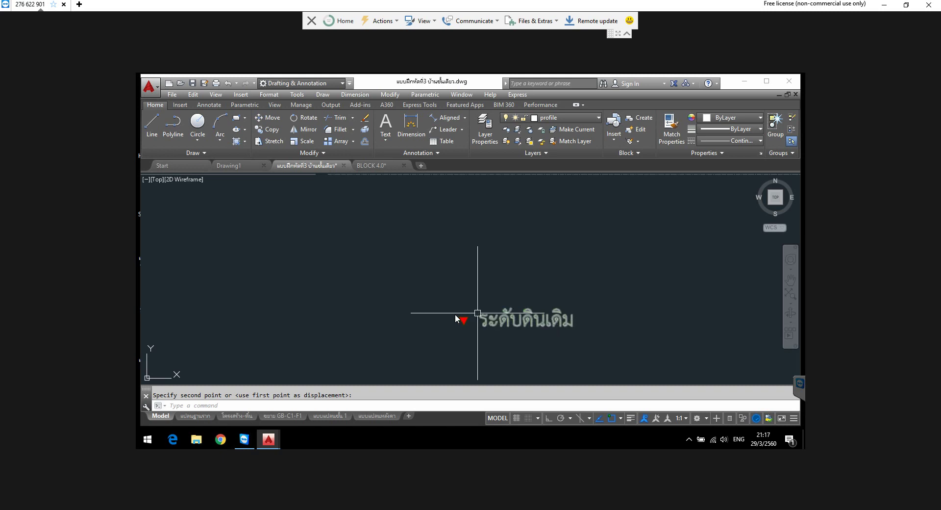
Step: Scale the ground-level label and red marker by a factor of 2 about the triangle's tip
left_click(305, 141)
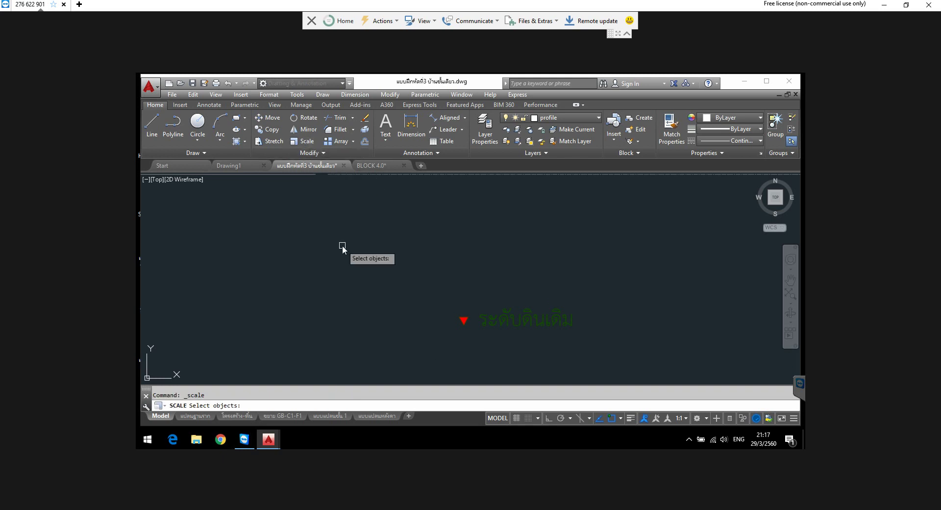
left_click(397, 279)
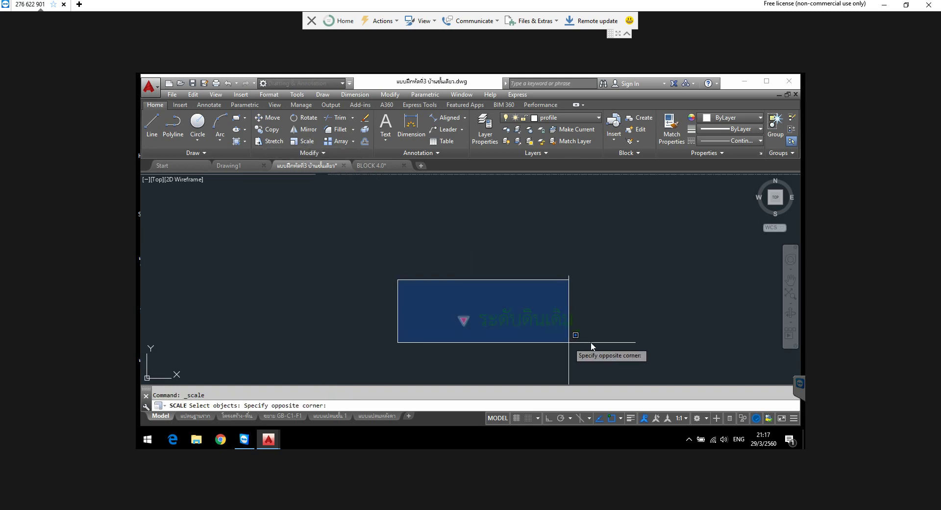
left_click(626, 350)
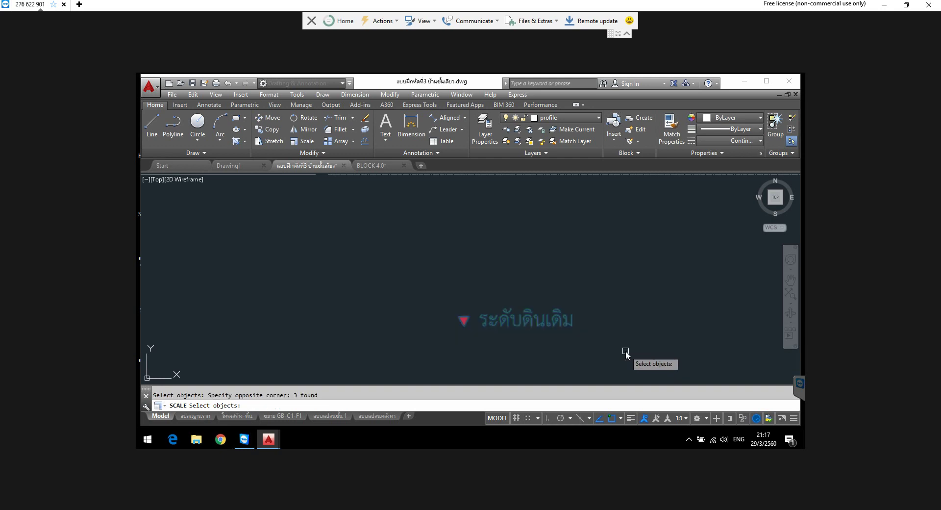
key("Return")
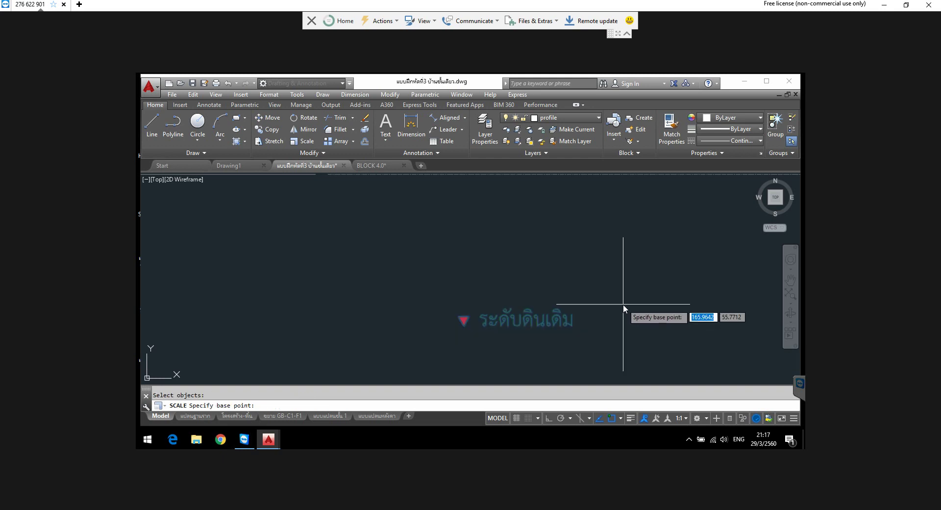
left_click(464, 326)
type("2")
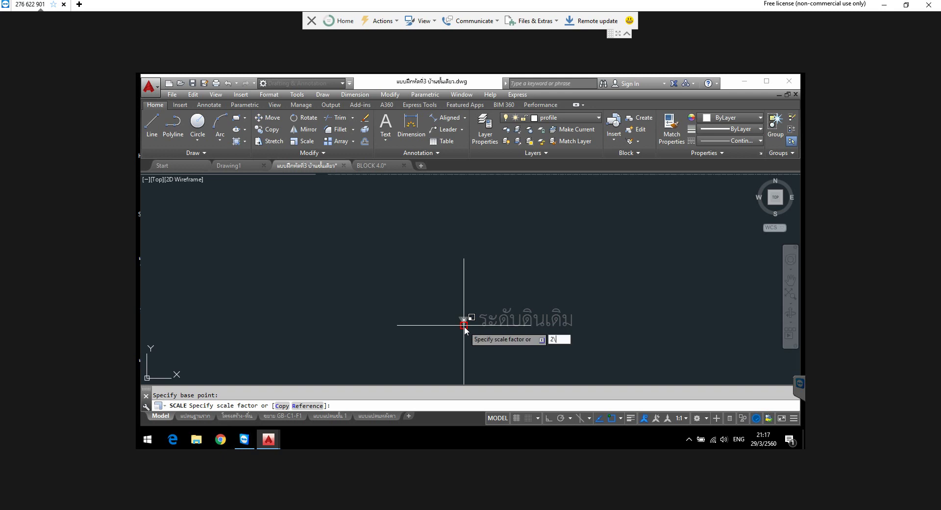
key("Return")
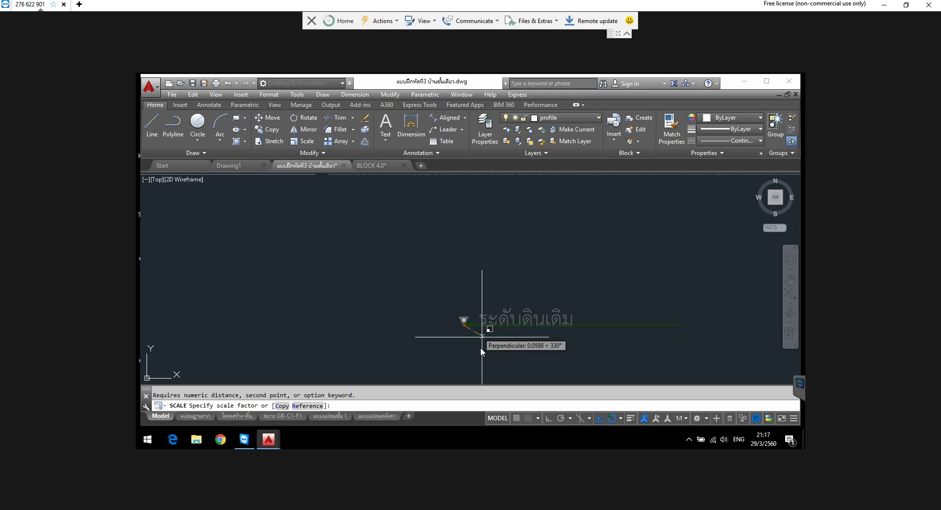
type("2")
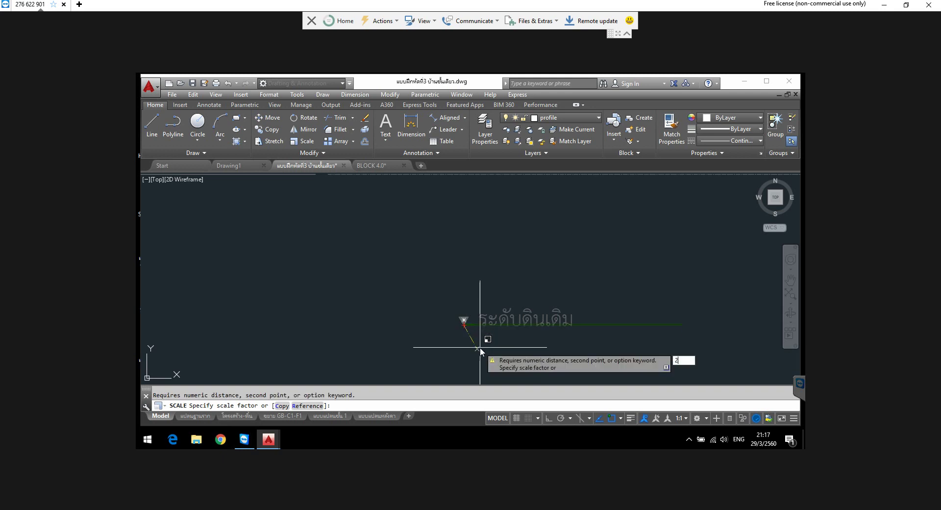
key("Return")
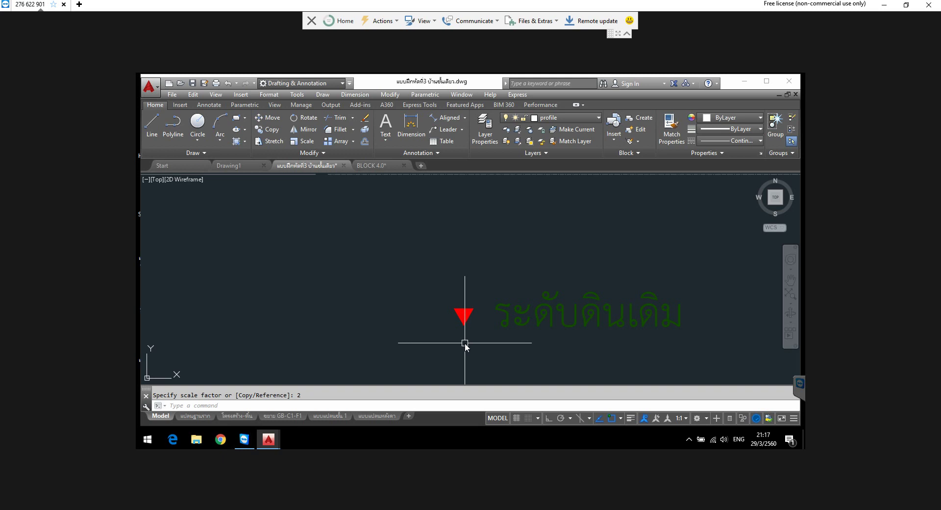
scroll(465, 342, "down", 5)
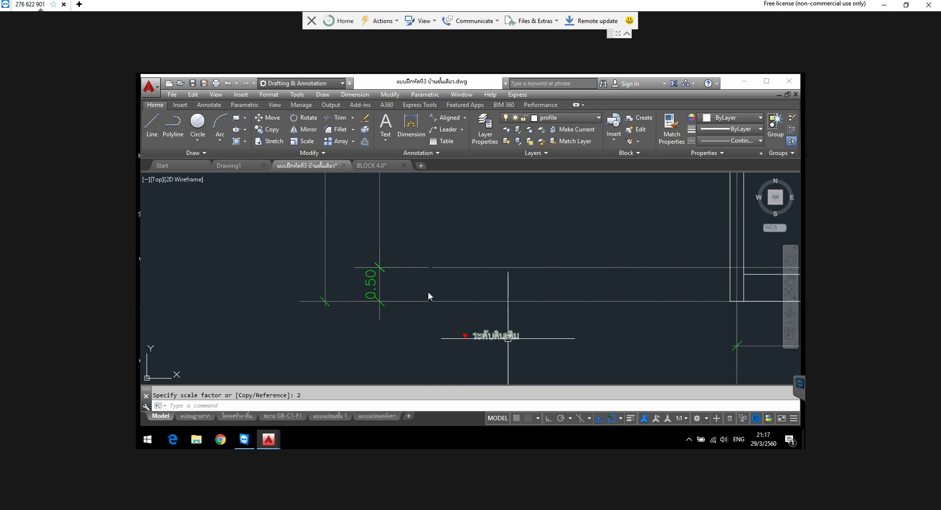
Step: Scale the level marker and its label by 2 once more, anchored at the triangle's tip
left_click(302, 140)
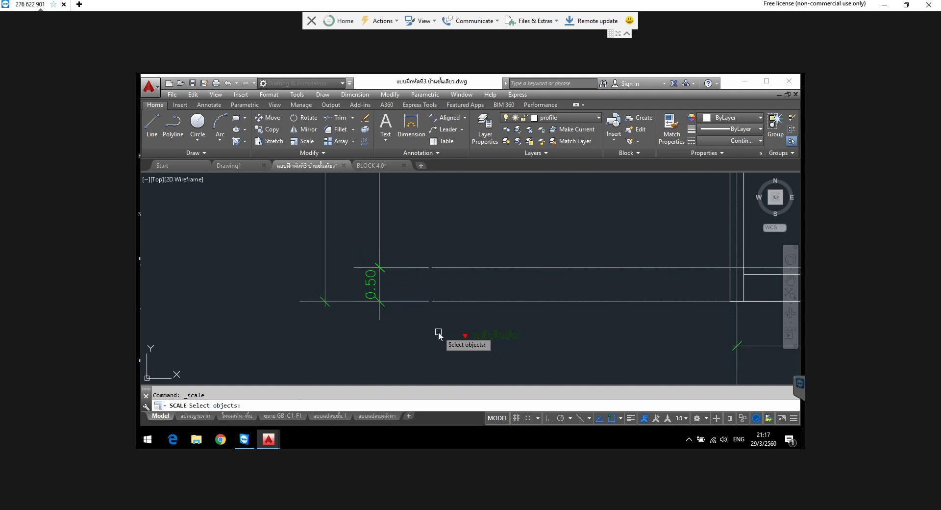
left_click(537, 319)
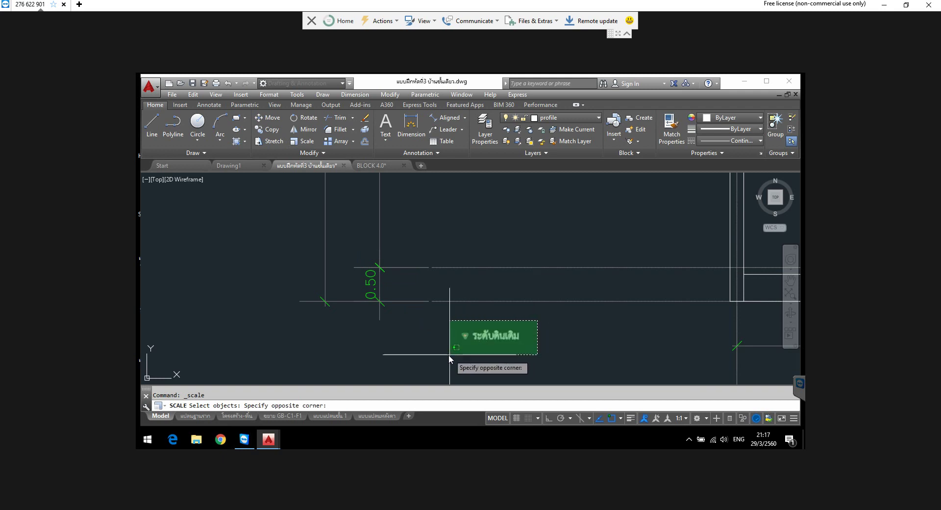
left_click(450, 355)
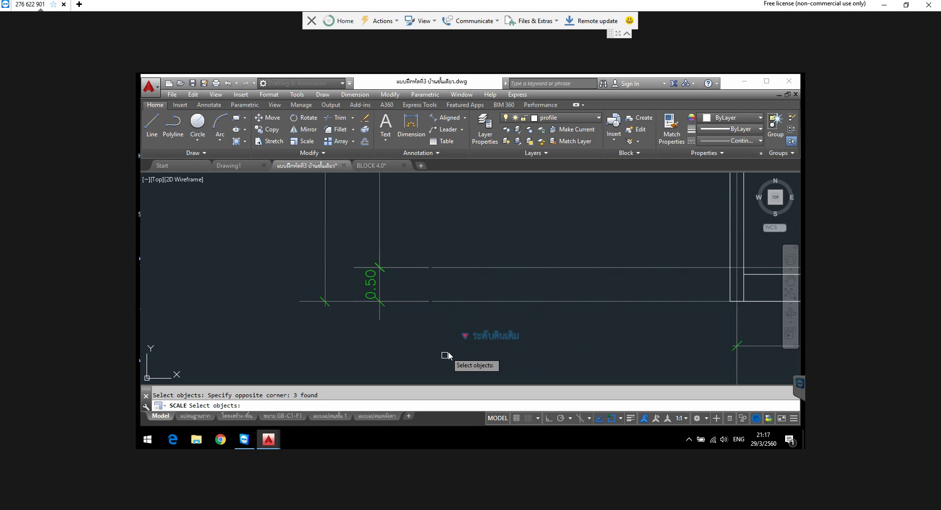
key("Return")
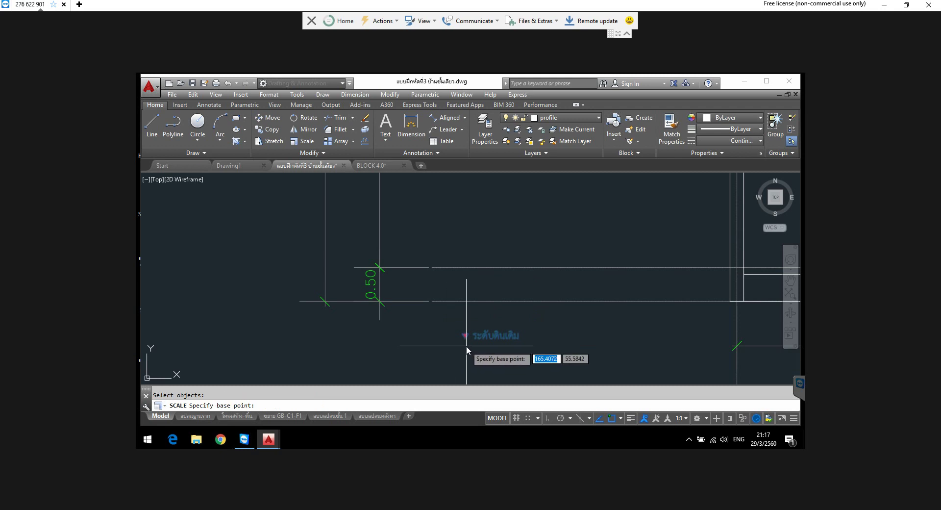
scroll(467, 350, "up", 3)
scroll(454, 328, "up", 1)
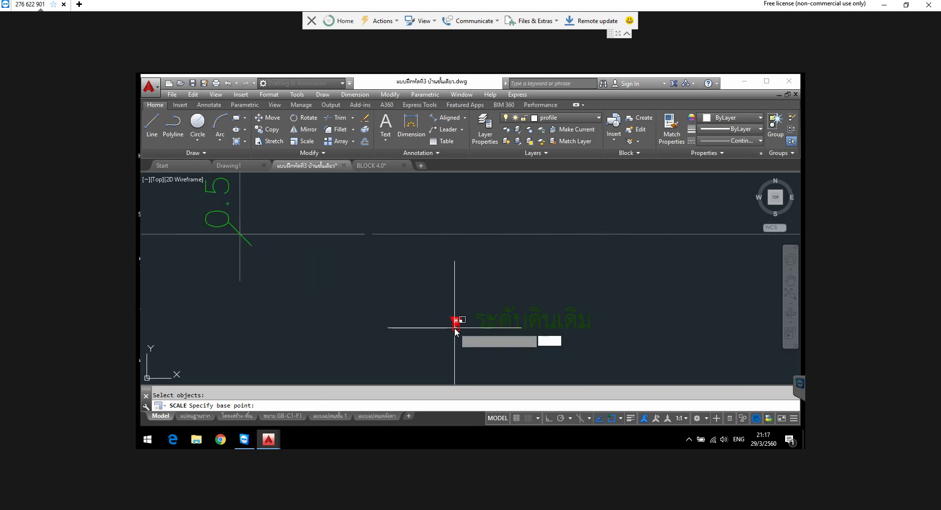
left_click(455, 327)
type("2")
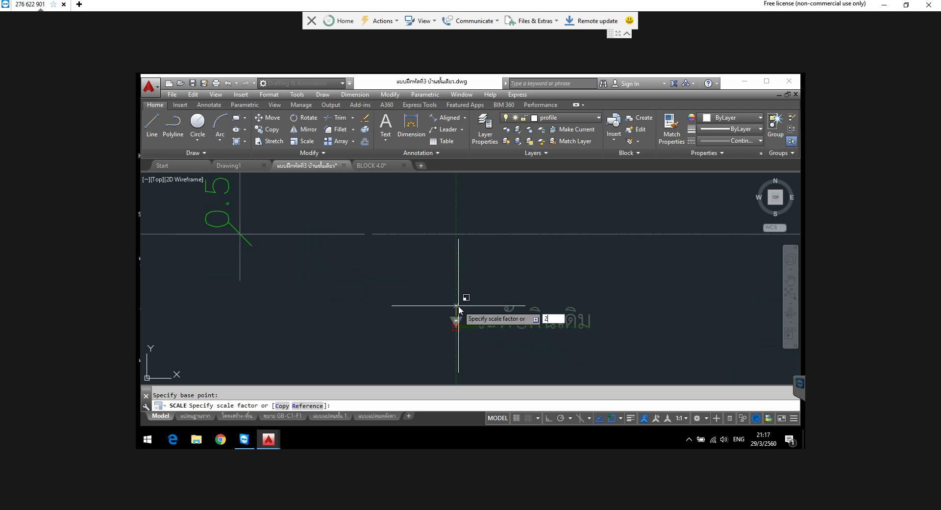
key("Return")
scroll(462, 279, "down", 4)
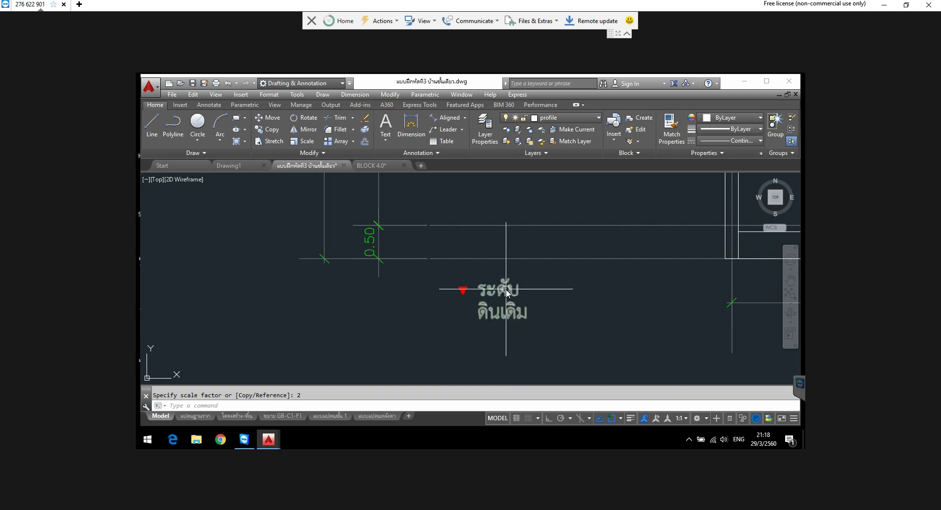
left_click(506, 291)
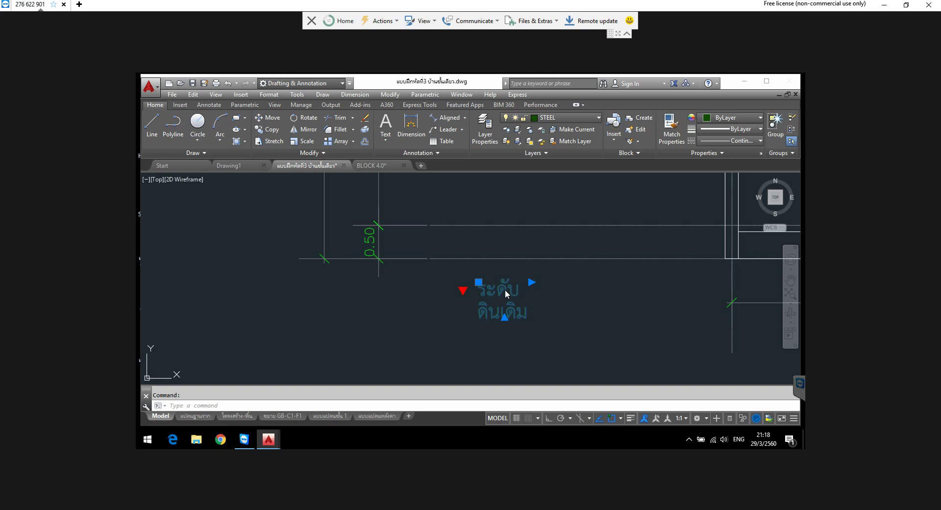
Step: Widen the ระดับดินเดิม MText box so the label sits on one line beside the red marker
double_click(505, 289)
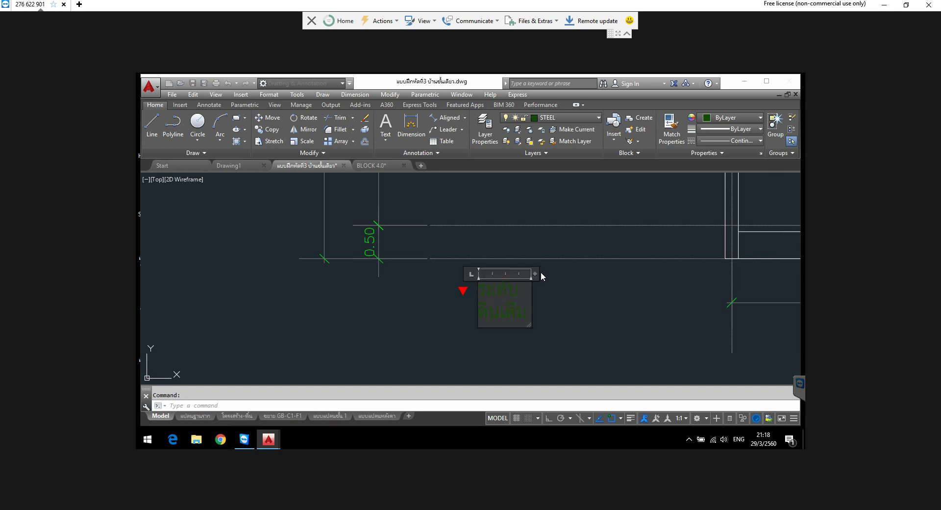
left_click_drag(537, 273, 621, 273)
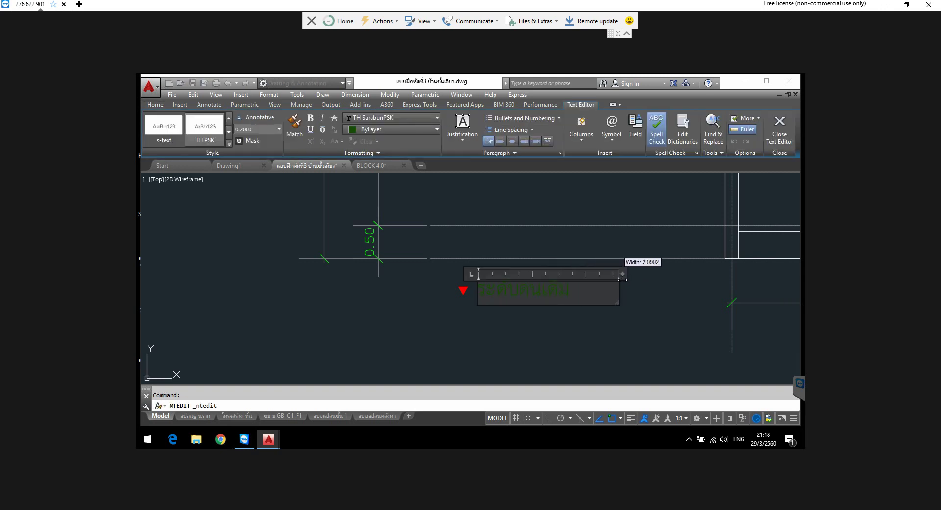
left_click(581, 328)
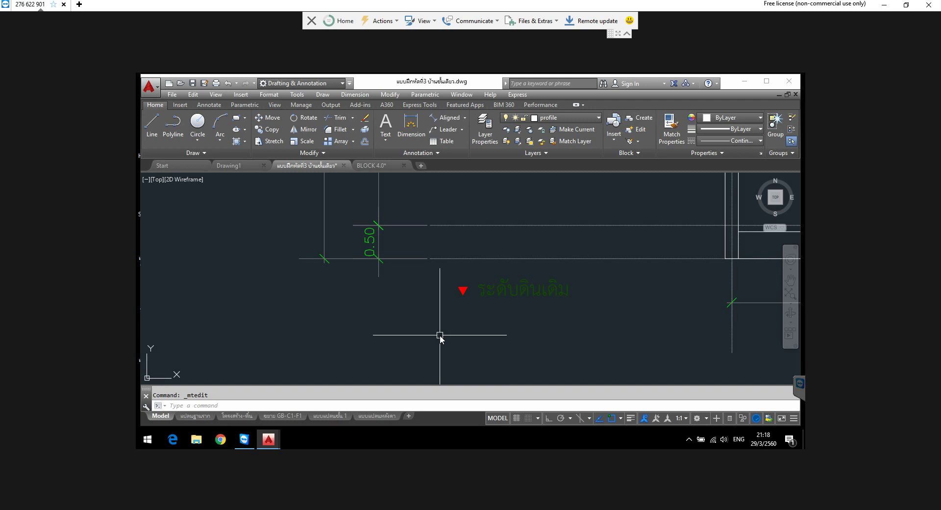
scroll(439, 336, "down", 2)
middle_click_drag(488, 307, 478, 312)
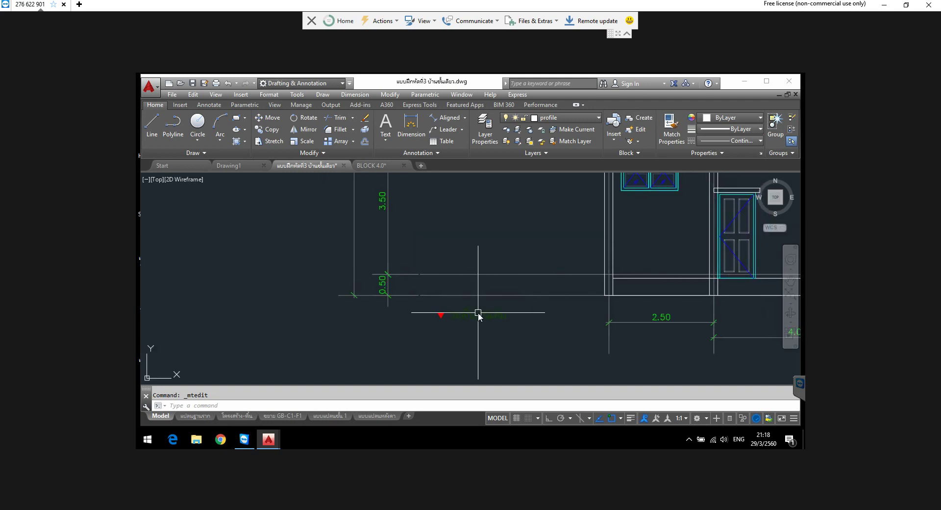
scroll(478, 313, "up", 2)
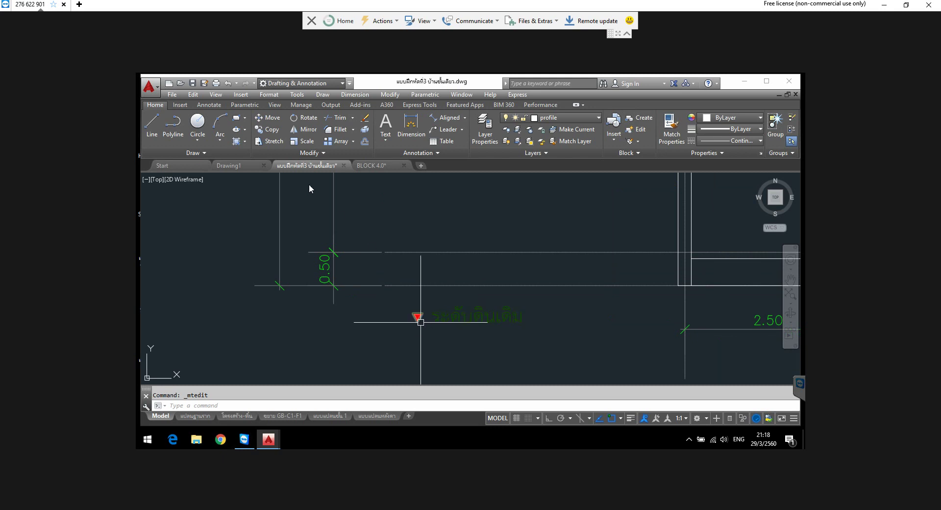
Step: Start copying the ground-level triangle and label, using the triangle tip as base point
left_click(268, 131)
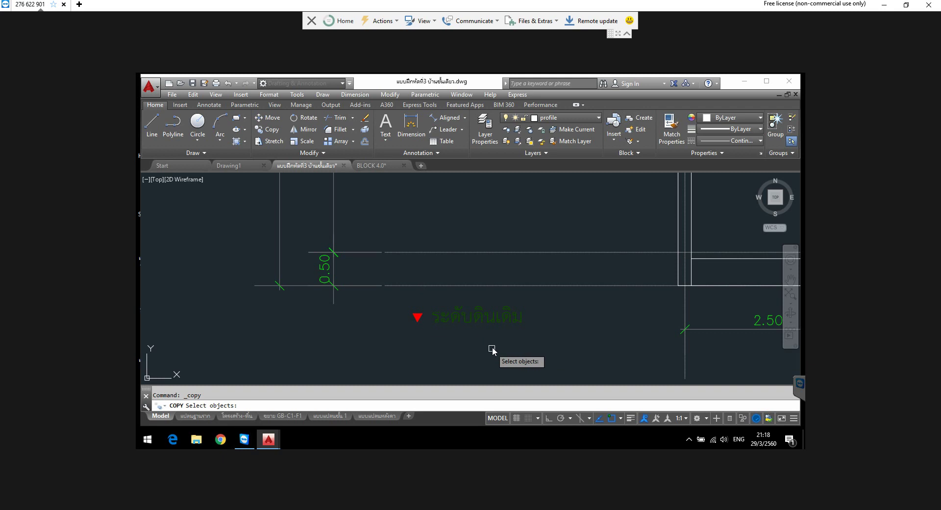
left_click(542, 302)
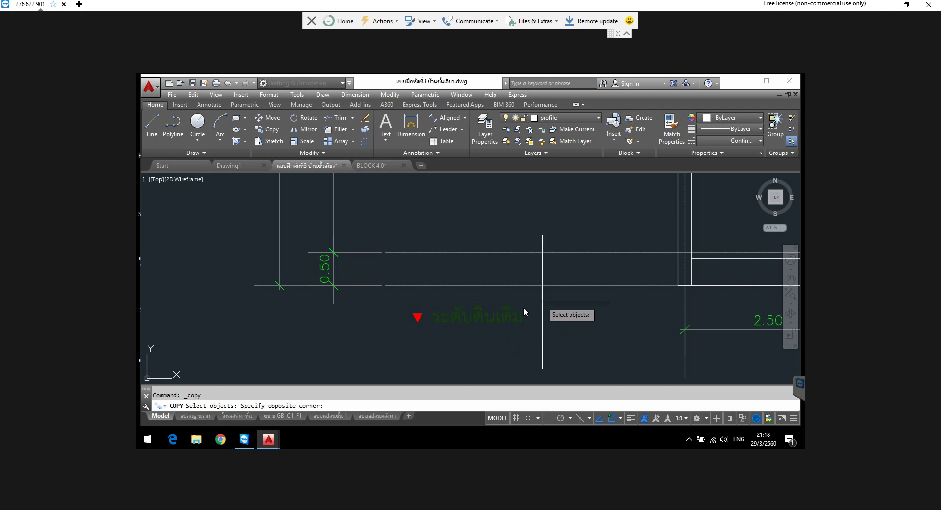
left_click(385, 342)
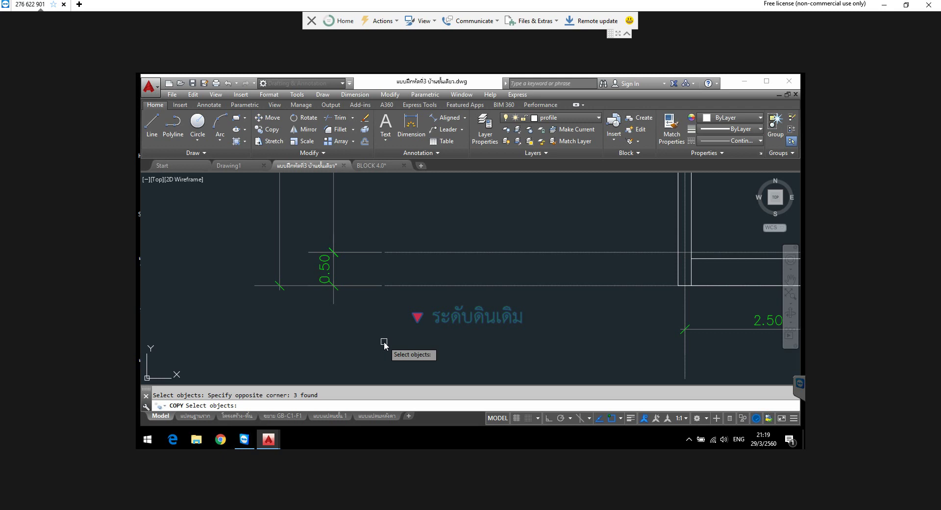
key("Return")
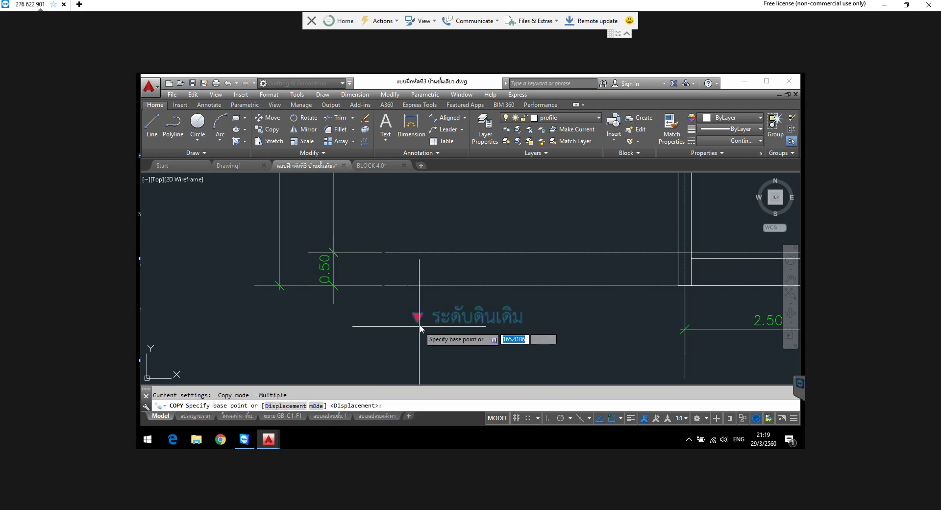
left_click(417, 319)
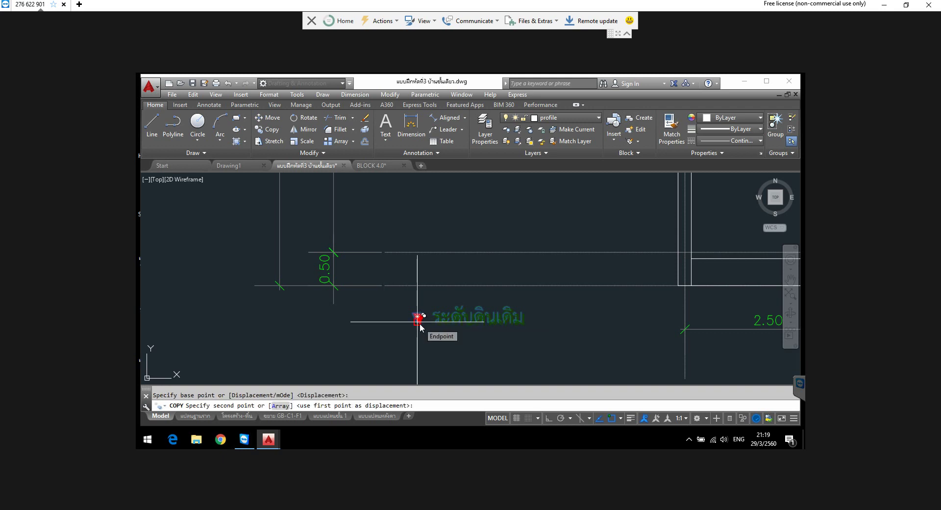
Step: Place copies of the marker and label on each upper level line of the elevation
scroll(387, 278, "up", 4)
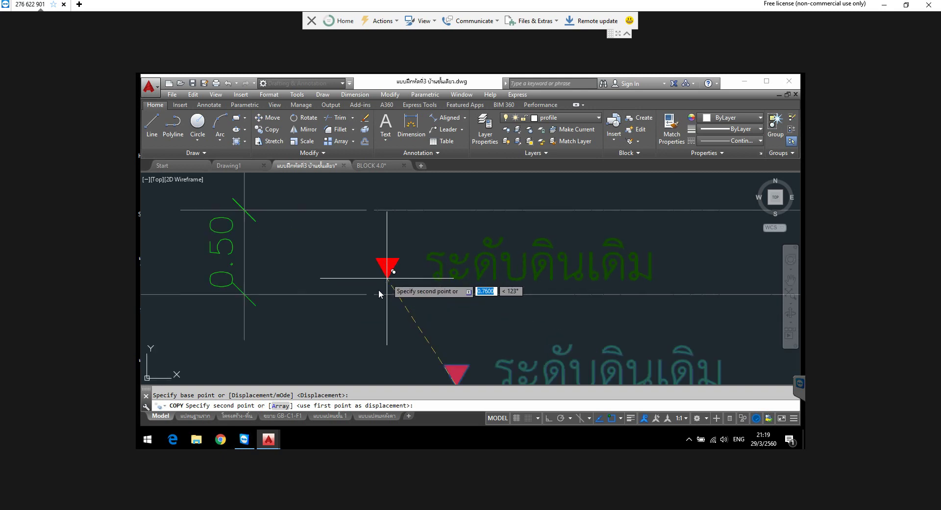
left_click(374, 294)
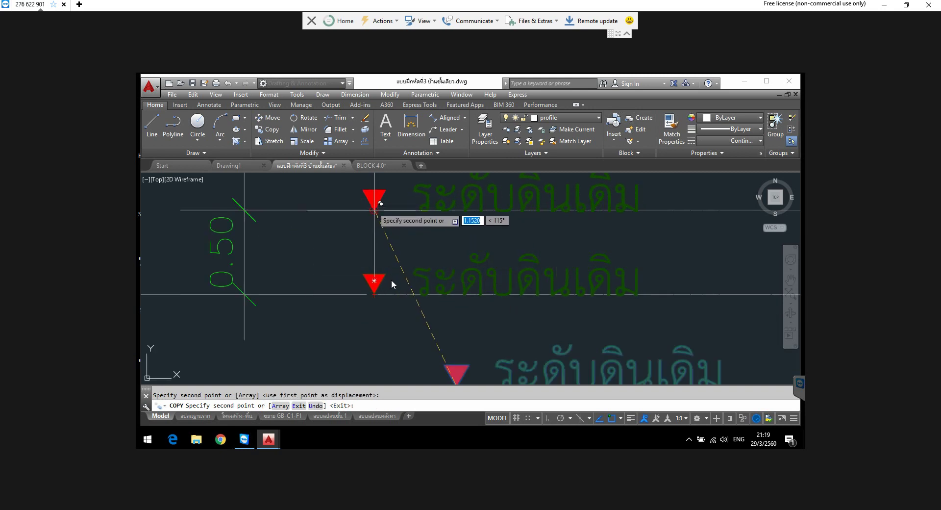
left_click(374, 209)
scroll(391, 282, "down", 2)
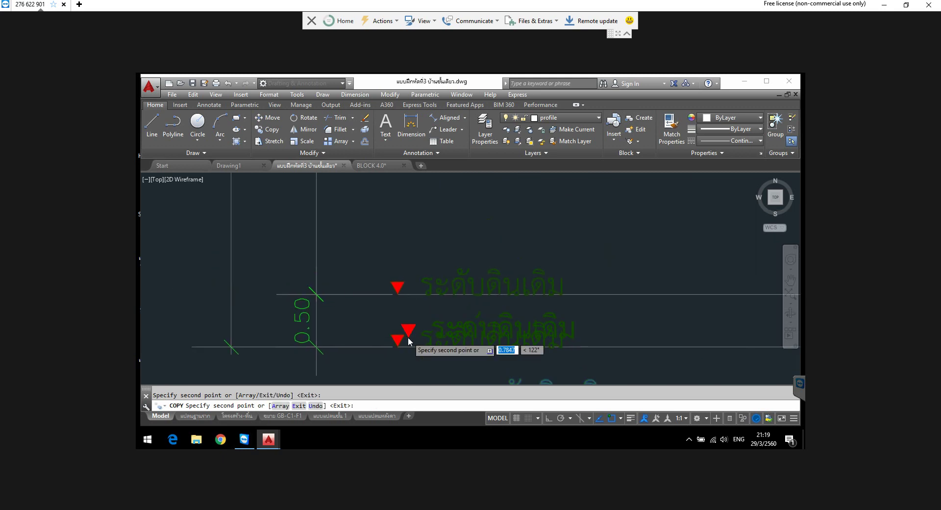
scroll(408, 338, "down", 3)
middle_click_drag(410, 270, 425, 351)
scroll(427, 242, "up", 3)
scroll(424, 248, "up", 3)
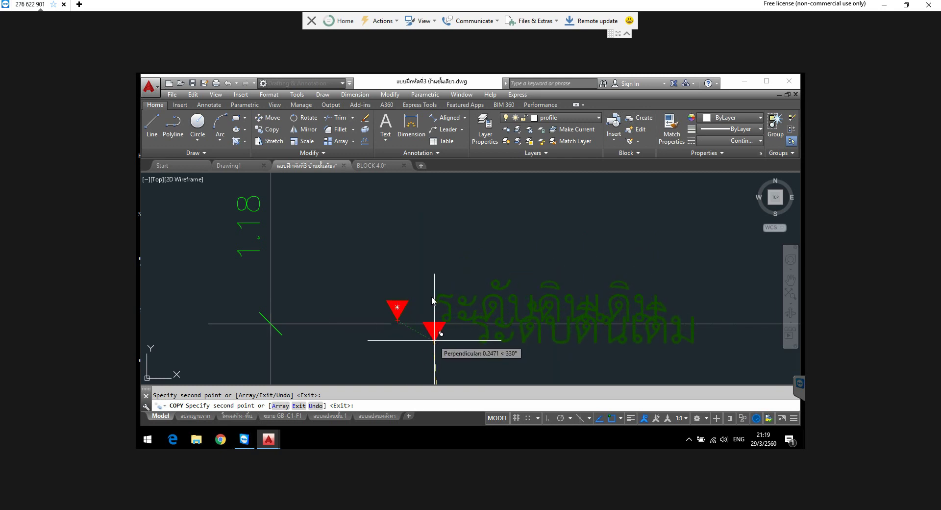
scroll(431, 296, "down", 2)
middle_click_drag(431, 269, 438, 336)
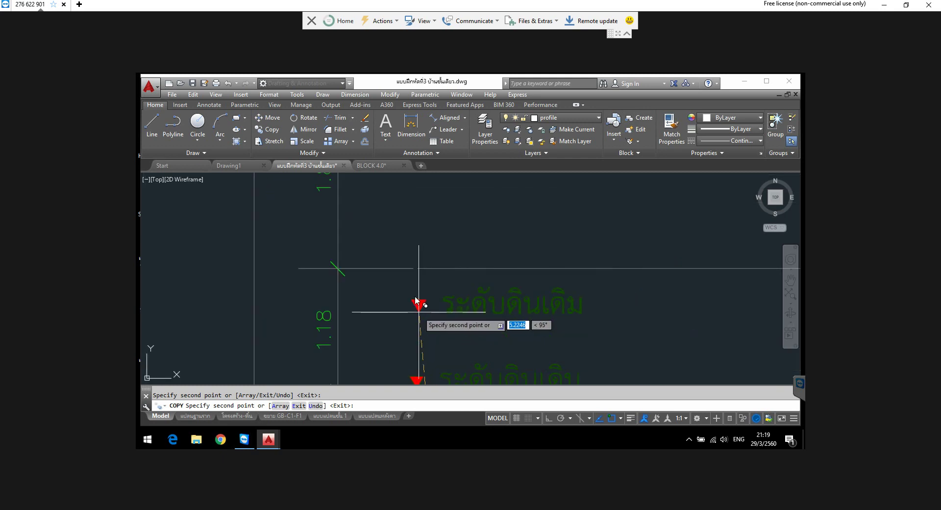
left_click(417, 268)
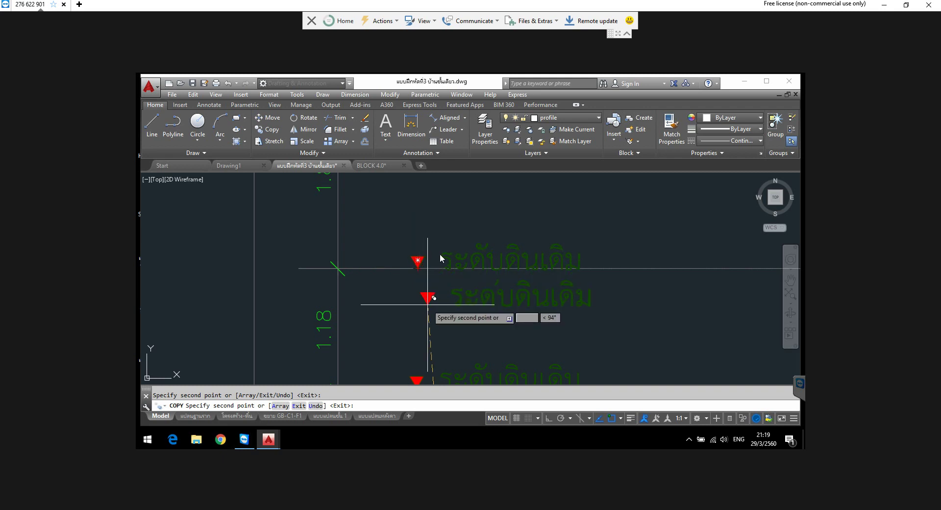
middle_click_drag(447, 252, 444, 333)
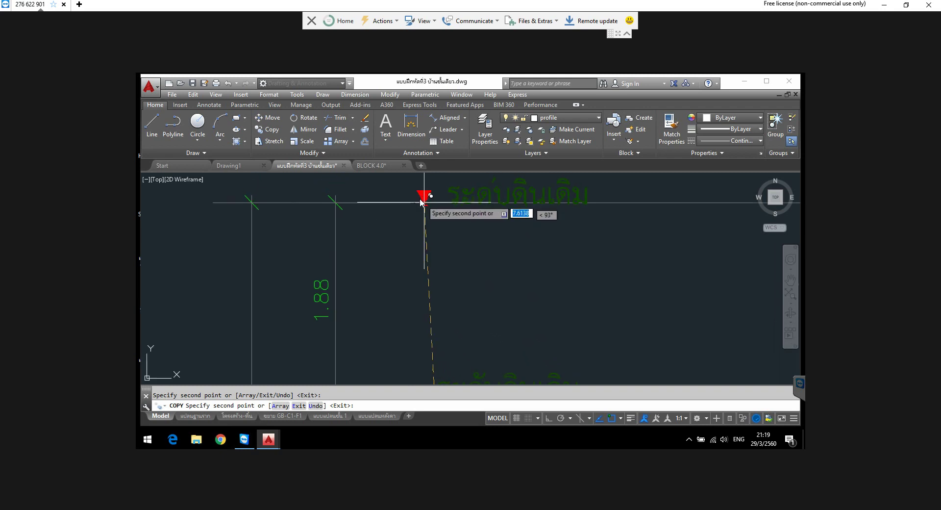
scroll(428, 243, "down", 2)
scroll(443, 268, "down", 1)
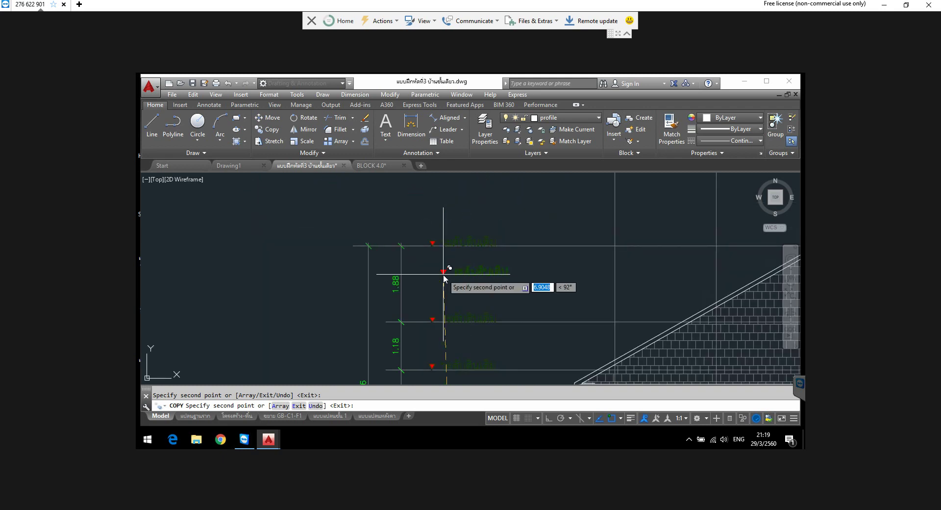
key("Escape")
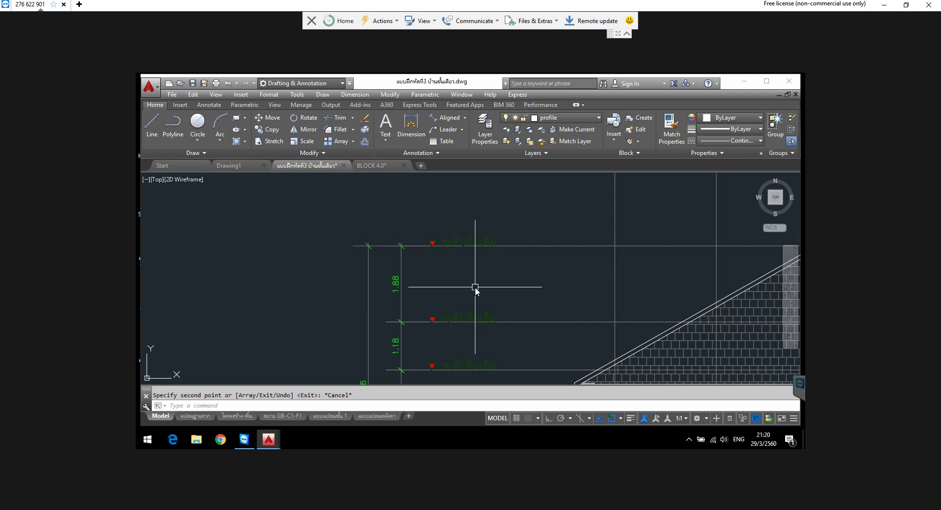
Step: Window-select the extra marker and label below the 0.50 dimension and delete them
middle_click_drag(451, 296, 405, 268)
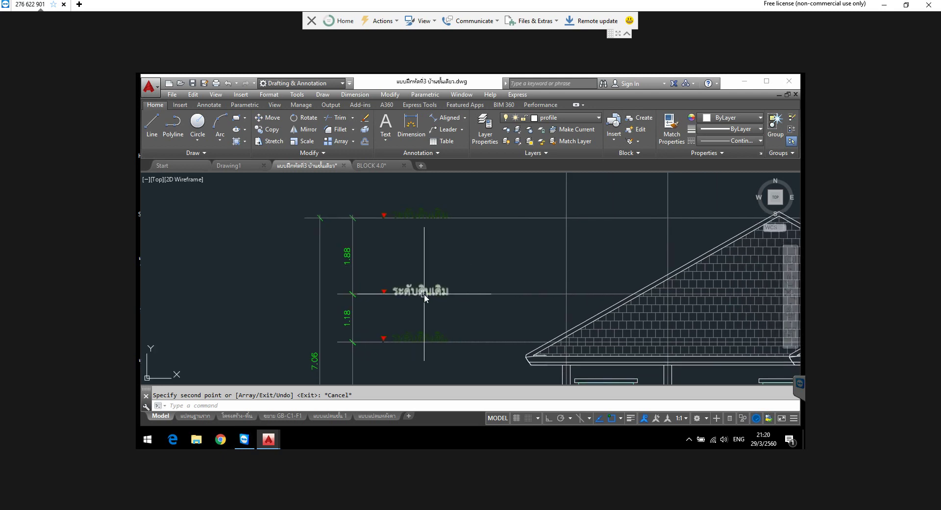
scroll(425, 294, "down", 2)
mouse_move(471, 338)
middle_mouse_down()
mouse_move(431, 306)
mouse_move(421, 267)
middle_mouse_up()
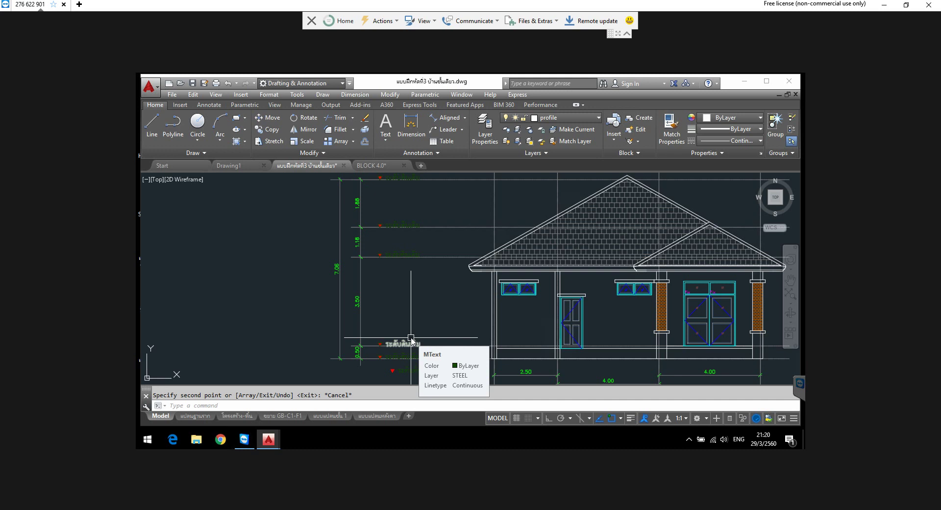
scroll(390, 307, "down", 2)
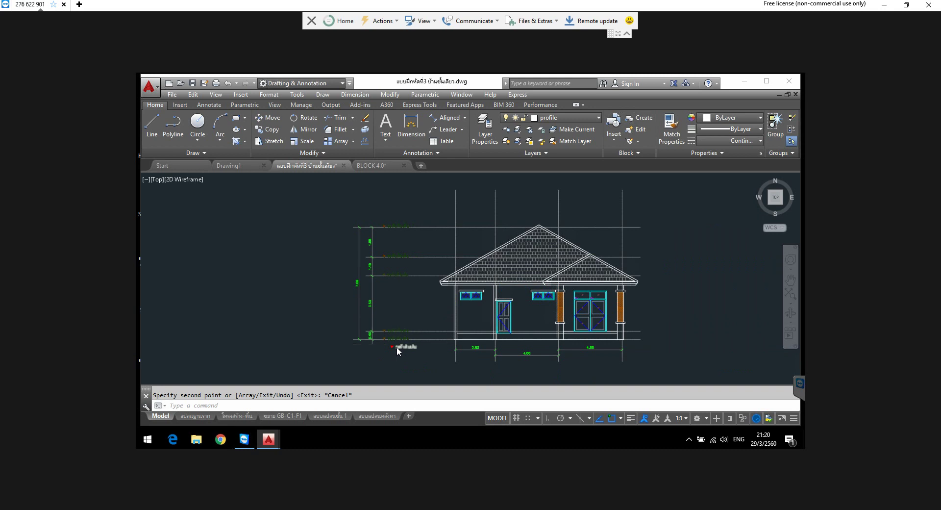
scroll(397, 346, "up", 2)
scroll(397, 346, "up", 5)
left_click(496, 338)
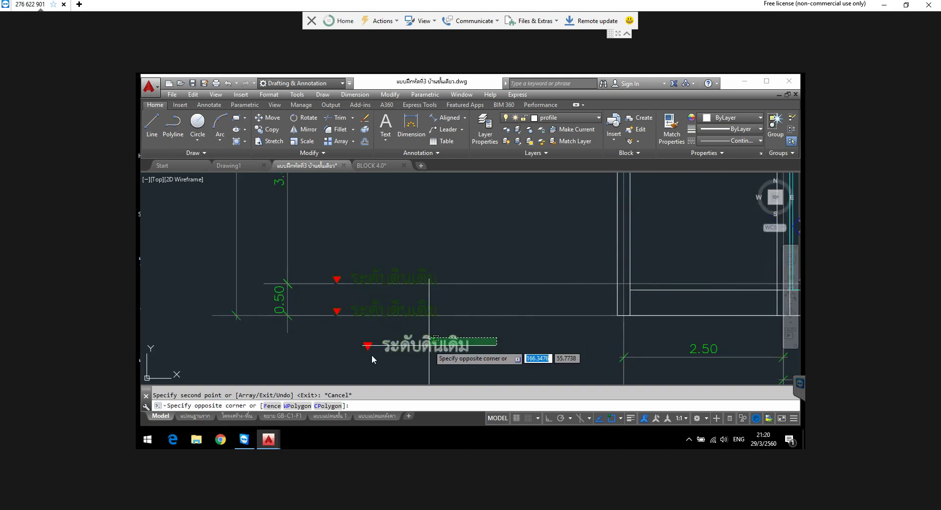
left_click(341, 359)
key("Delete")
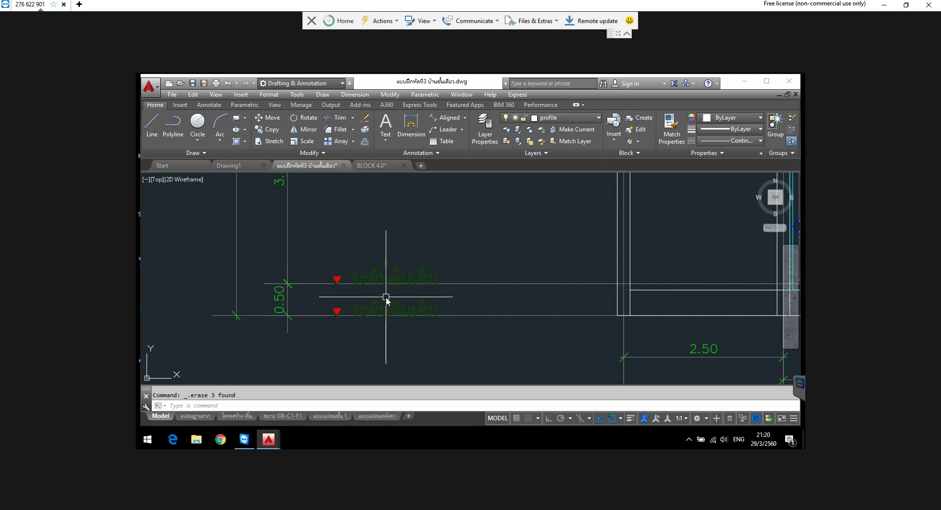
Step: Edit the upper label at the 0.50 dimension to read 'ระดับพื้น'
left_click(407, 279)
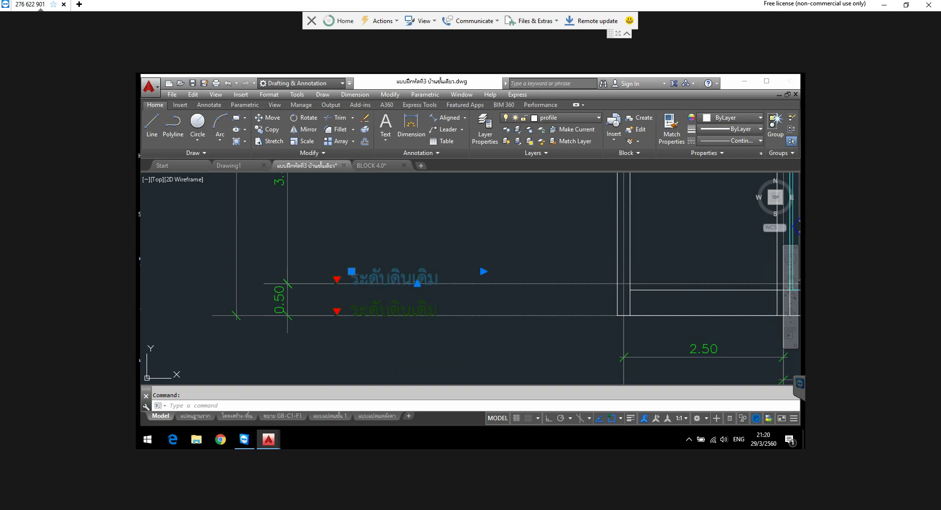
double_click(406, 278)
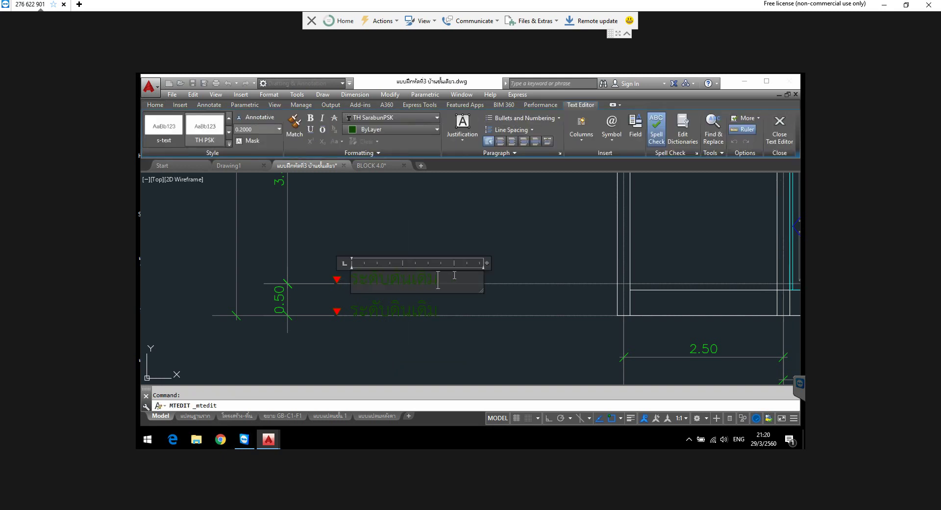
key("BackSpace")
key("BackSpace")
key("BackSpace")
key("BackSpace")
key("BackSpace")
key("BackSpace")
key("BackSpace")
key("BackSpace")
key("BackSpace")
key("BackSpace")
type("f")
key("BackSpace")
type("ดับ")
type("พ")
type("ื้น")
left_click(472, 223)
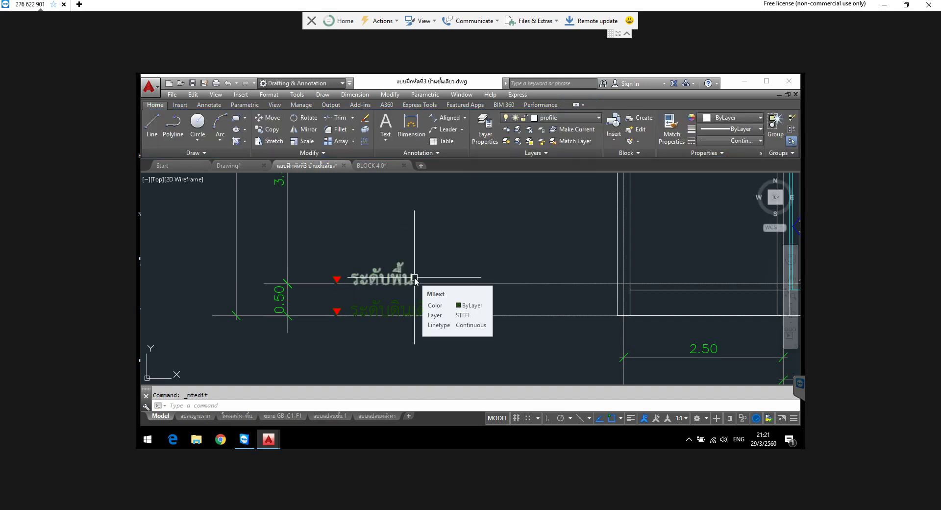
scroll(408, 249, "up", 2)
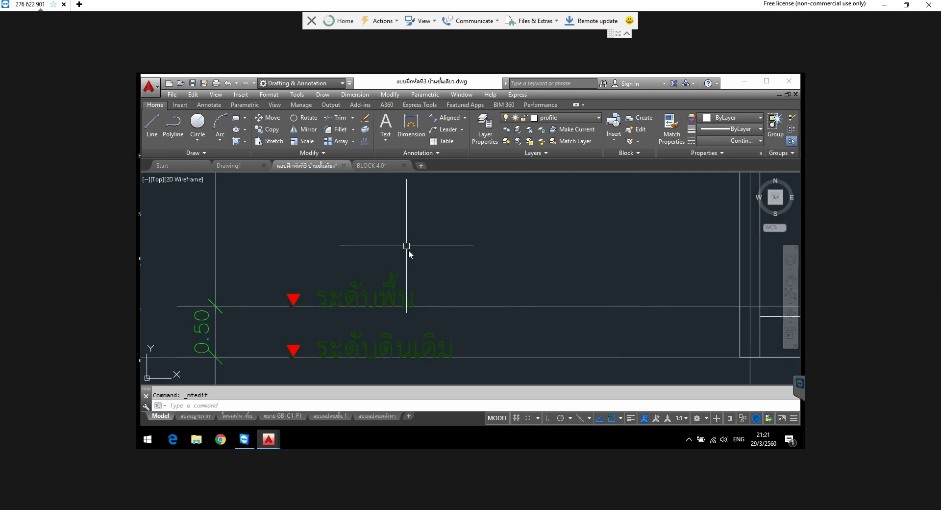
scroll(411, 260, "up", 1)
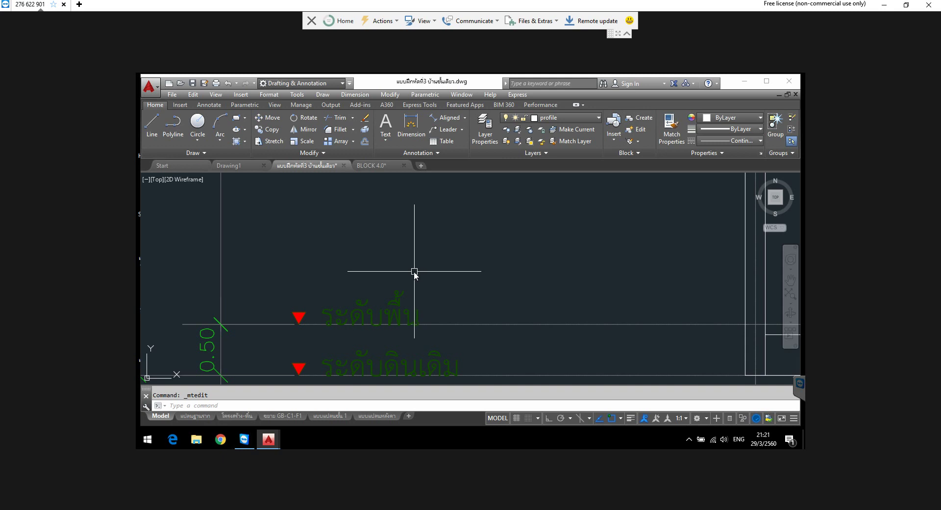
Step: Edit the level label between the 3.50 and 1.18 dimensions to read 'ระดับหลังอะเส'
middle_click_drag(415, 270, 405, 319)
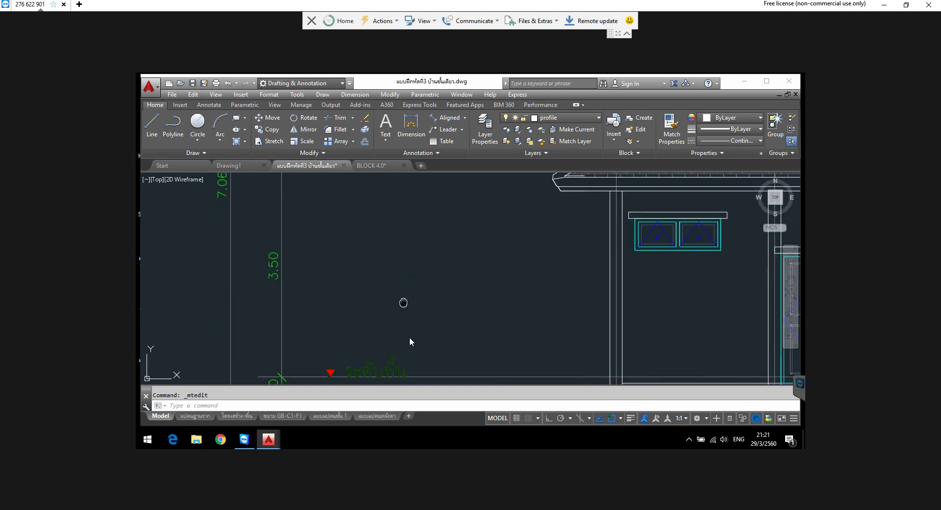
middle_click_drag(403, 297, 401, 326)
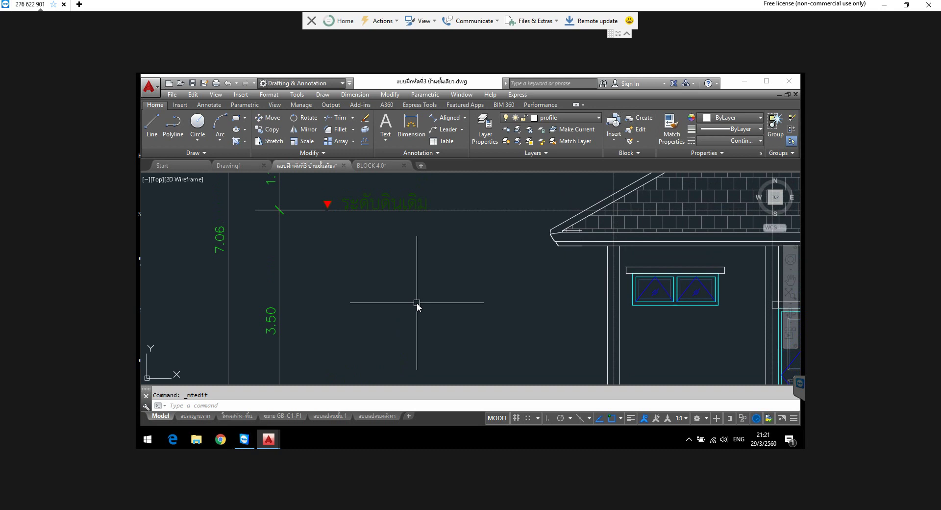
middle_click_drag(393, 227, 394, 292)
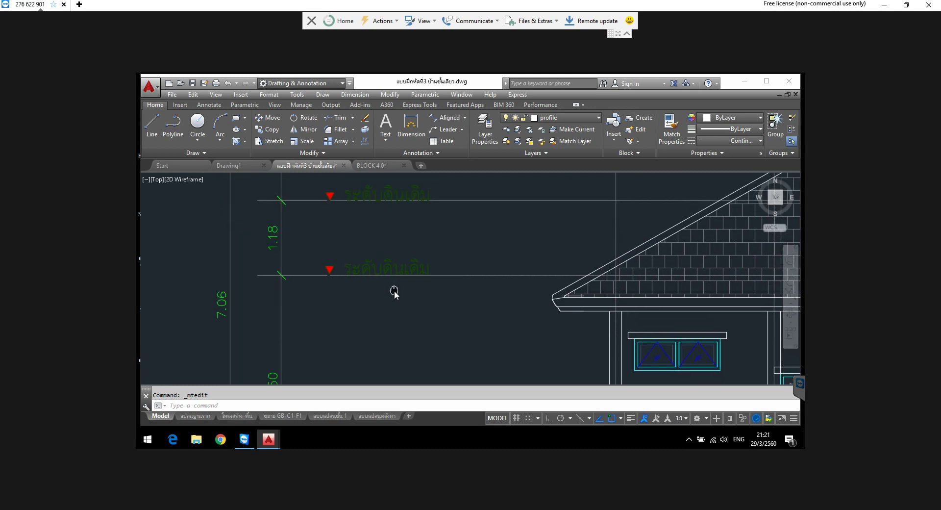
scroll(387, 274, "up", 3)
double_click(389, 267)
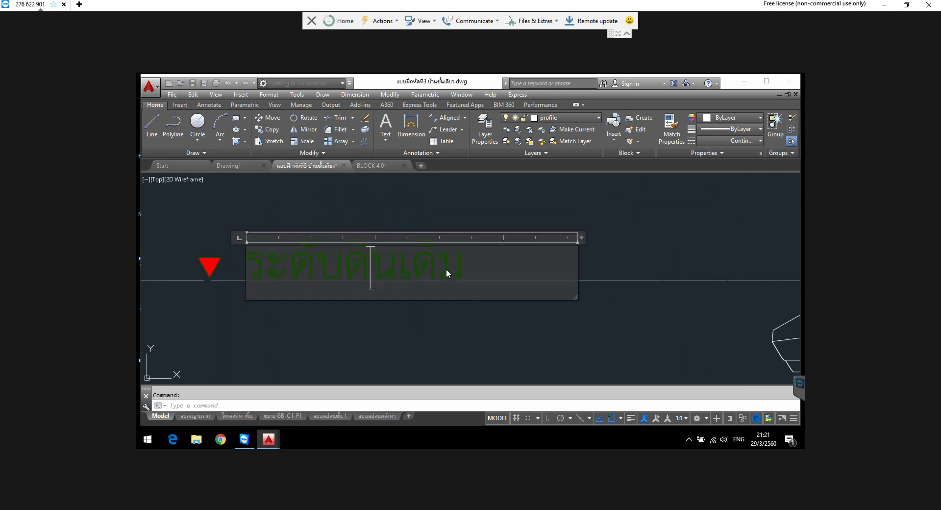
left_click(466, 264)
key("BackSpace")
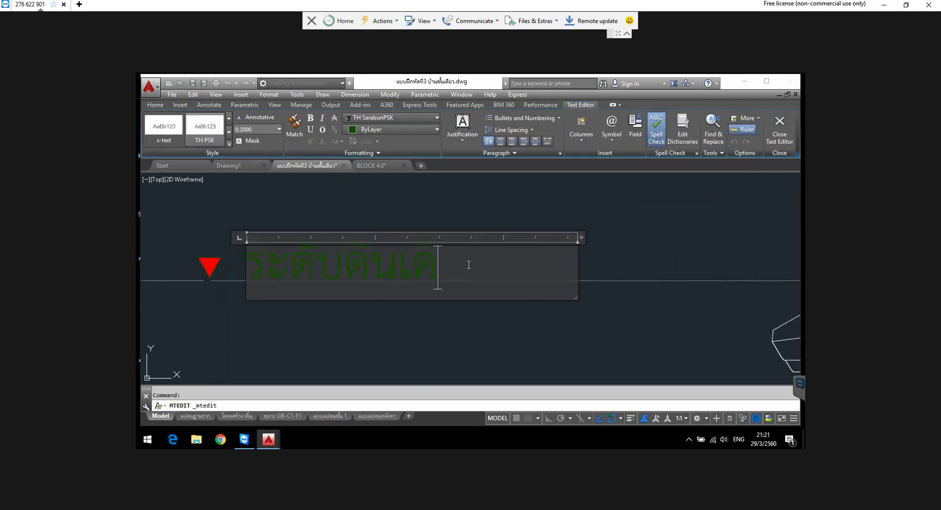
key("BackSpace")
key("BackSpace")
key("BackSpace")
key("BackSpace")
key("BackSpace")
key("BackSpace")
key("BackSpace")
type("เ")
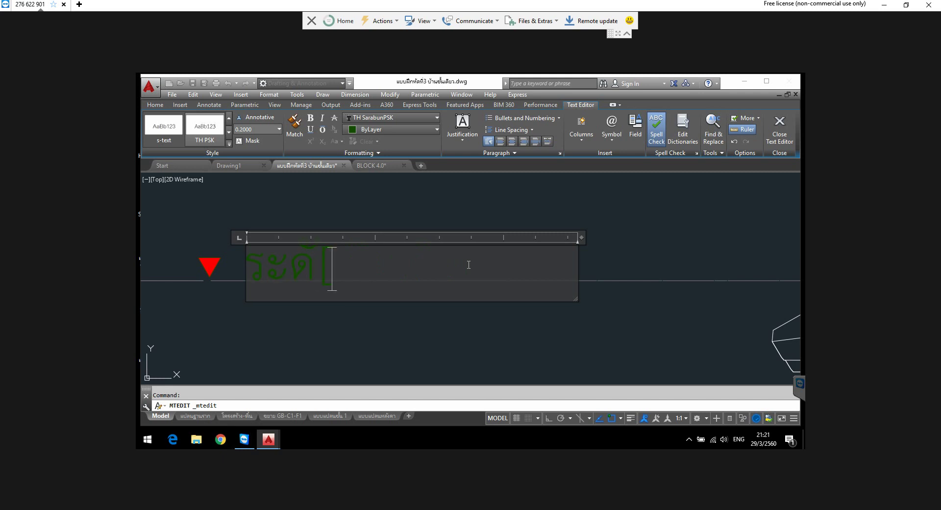
key("BackSpace")
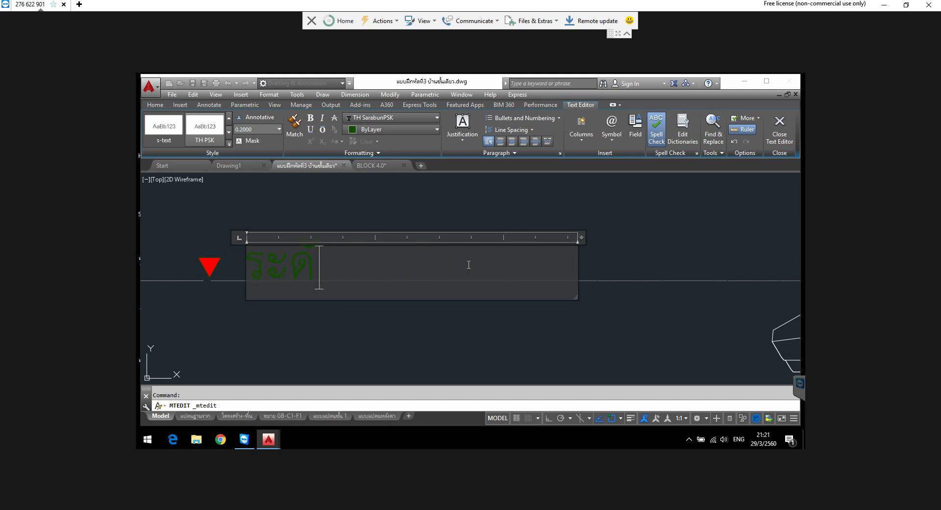
type("บ")
type("หลัง")
type("อะเ")
type("ส")
left_click(481, 208)
scroll(446, 267, "down", 3)
scroll(433, 282, "down", 2)
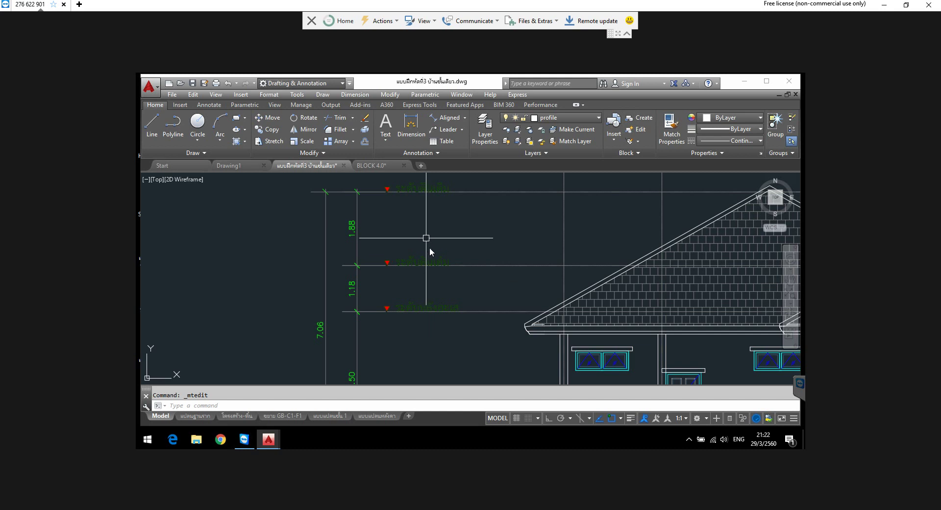
Step: Edit the middle label between the 1.18 and 1.88 dimensions to read 'ระดับอกไก่'
double_click(430, 259)
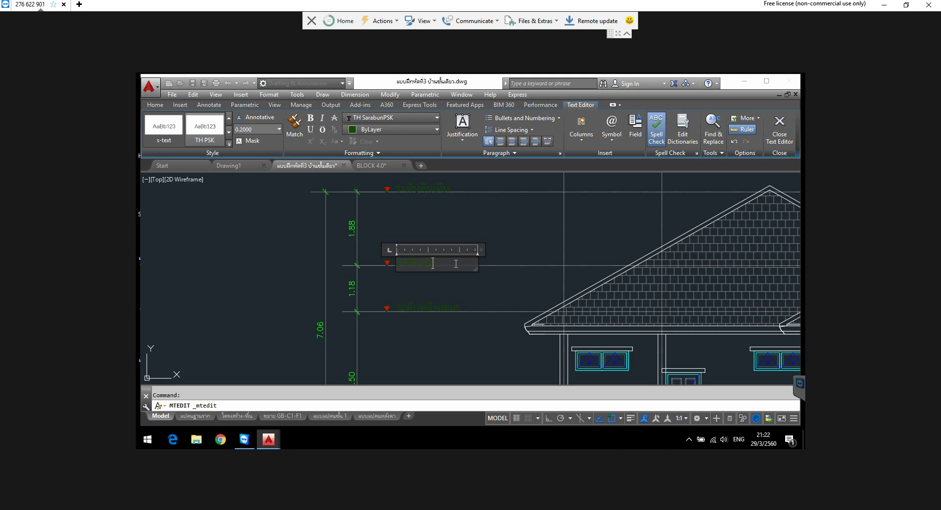
type("ั")
left_click(470, 231)
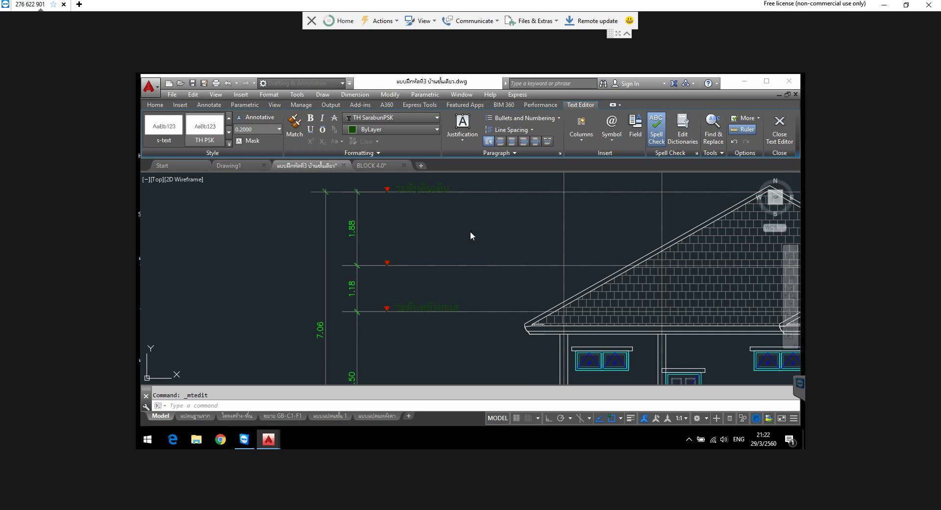
Step: Move the ระดับอกไก่ label slightly above its level line
scroll(413, 252, "up", 1)
scroll(420, 266, "up", 1)
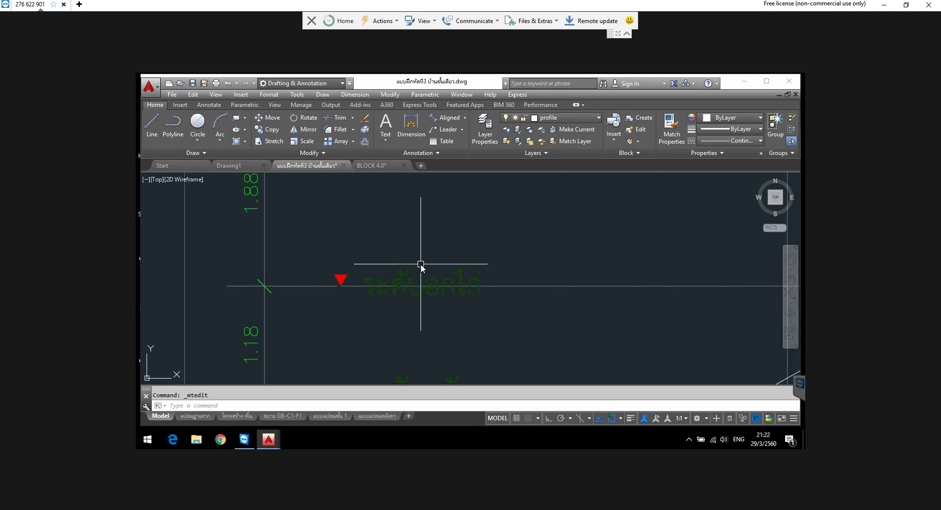
scroll(414, 275, "up", 1)
left_click(398, 277)
left_click(264, 118)
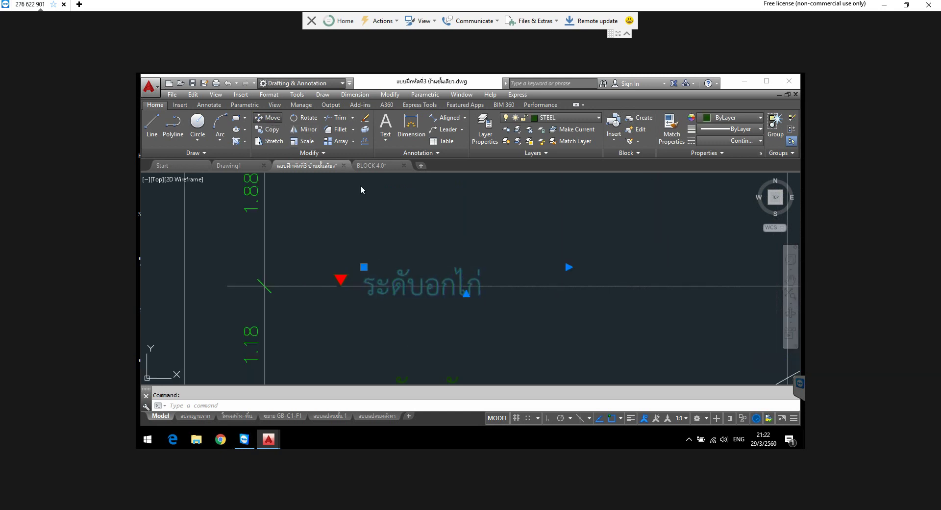
left_click(424, 232)
left_click(420, 219)
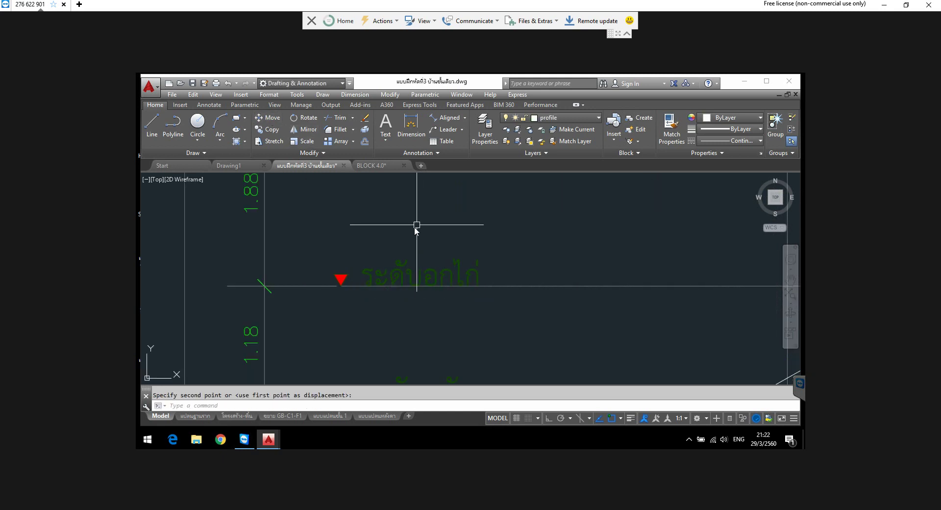
scroll(415, 250, "down", 1)
scroll(432, 283, "down", 2)
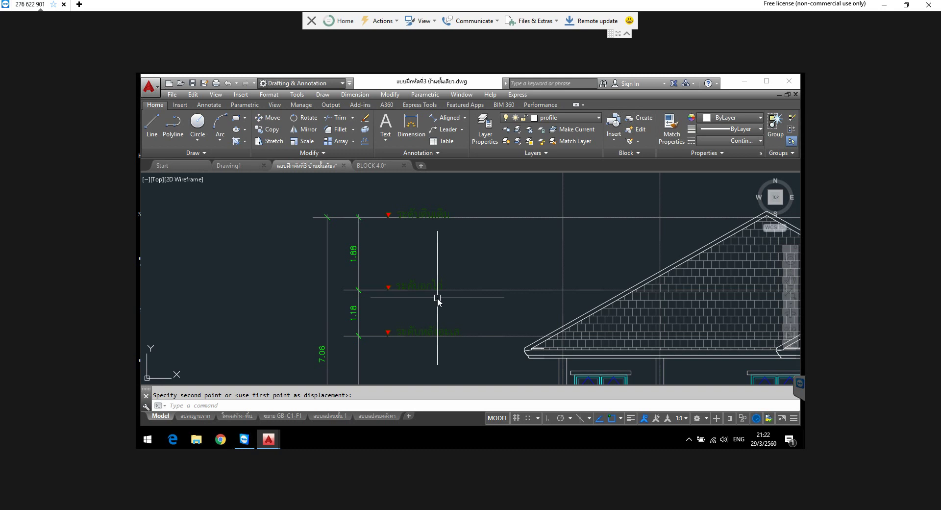
Step: Edit the top label near the 1.88 dimension to read 'ระดับหลังอกไก่'
scroll(425, 274, "up", 2)
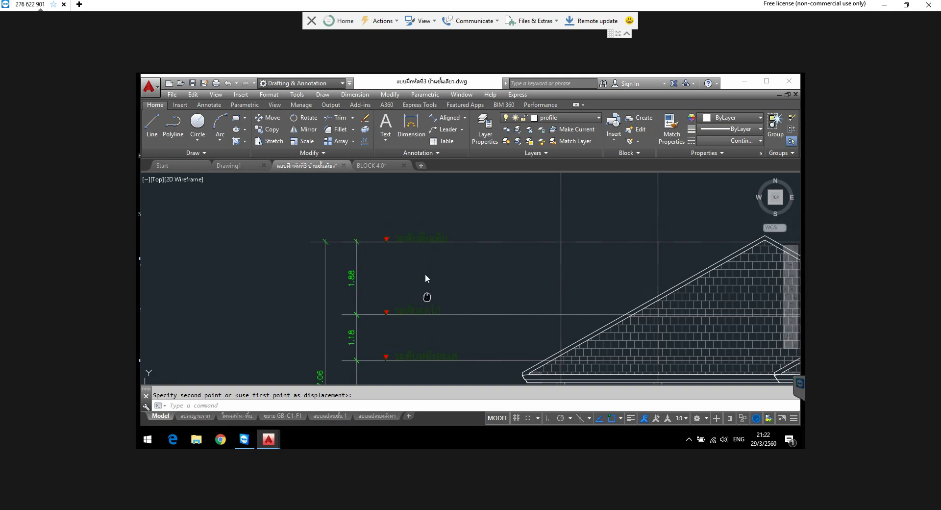
scroll(421, 245, "up", 2)
scroll(421, 243, "up", 2)
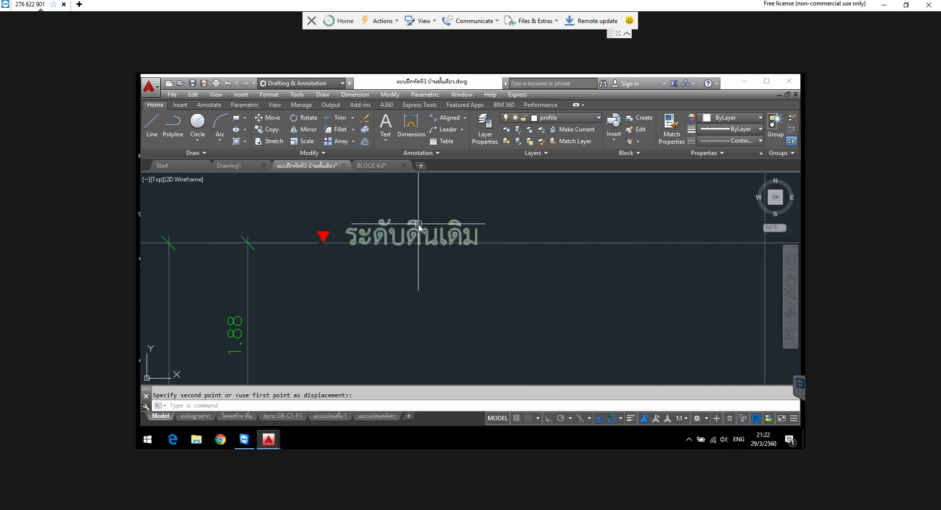
key("Escape")
double_click(419, 223)
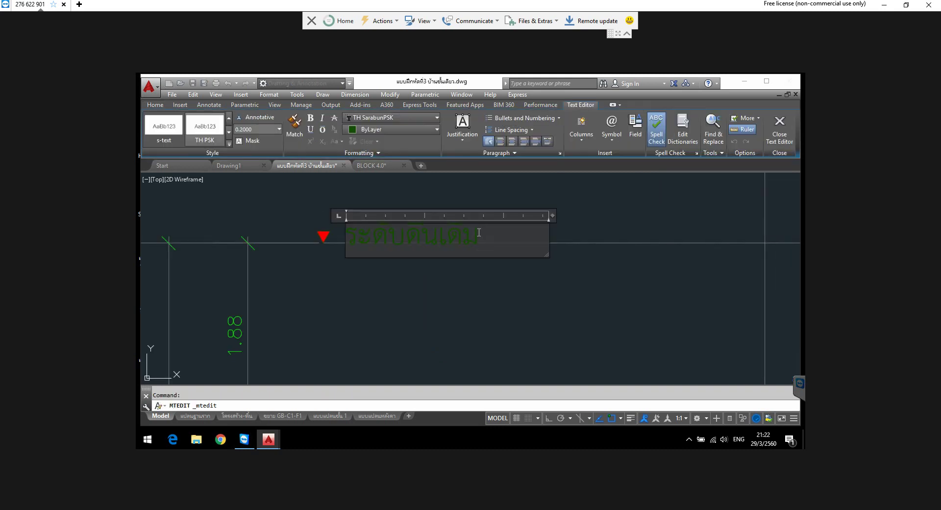
key("BackSpace")
key("BackSpace")
key("BackSpace")
key("BackSpace")
key("BackSpace")
key("BackSpace")
key("BackSpace")
type("ท")
type("ลั")
type("ง")
type("อก")
type("ไก")
type("่")
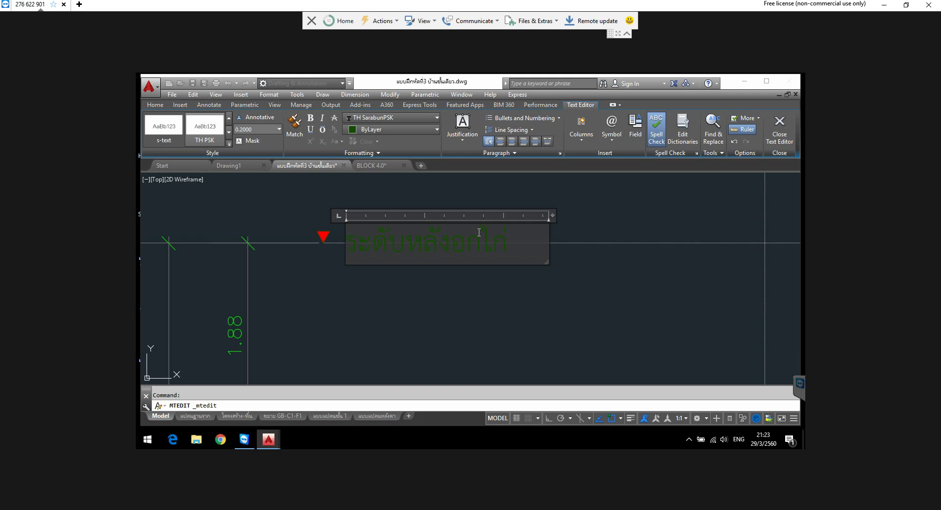
left_click(479, 290)
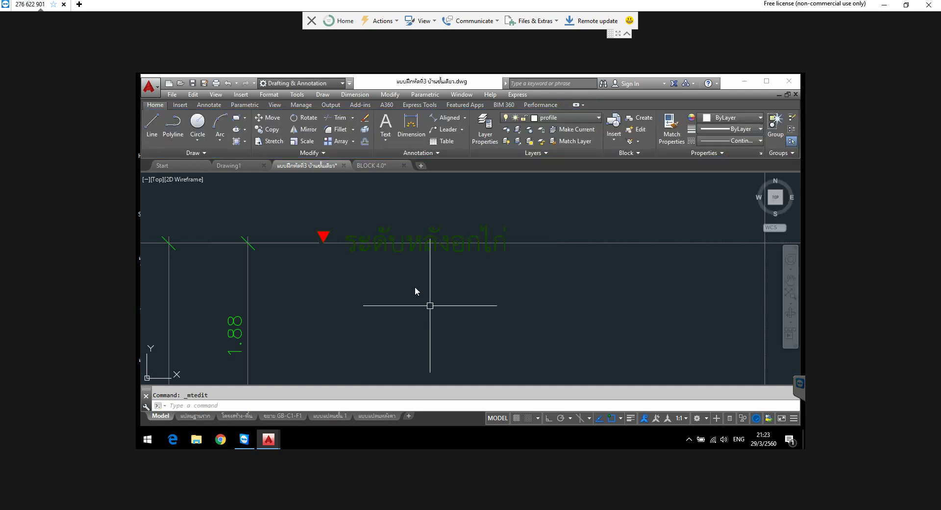
left_click(267, 117)
left_click(434, 230)
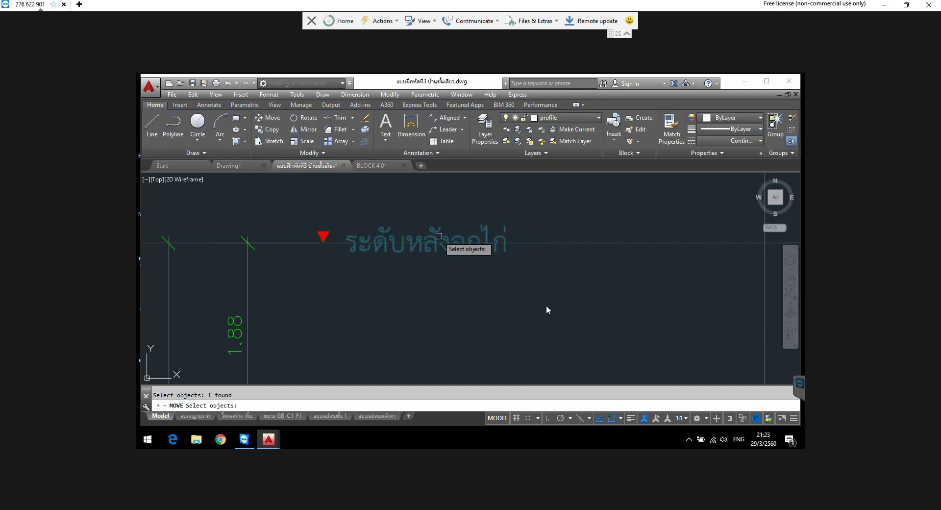
key("Return")
left_click(542, 307)
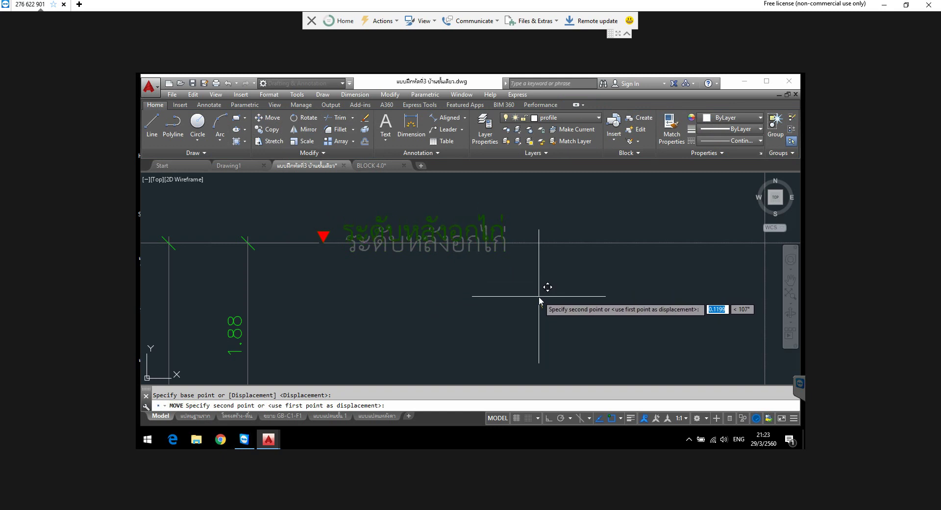
left_click(540, 300)
scroll(434, 272, "down", 4)
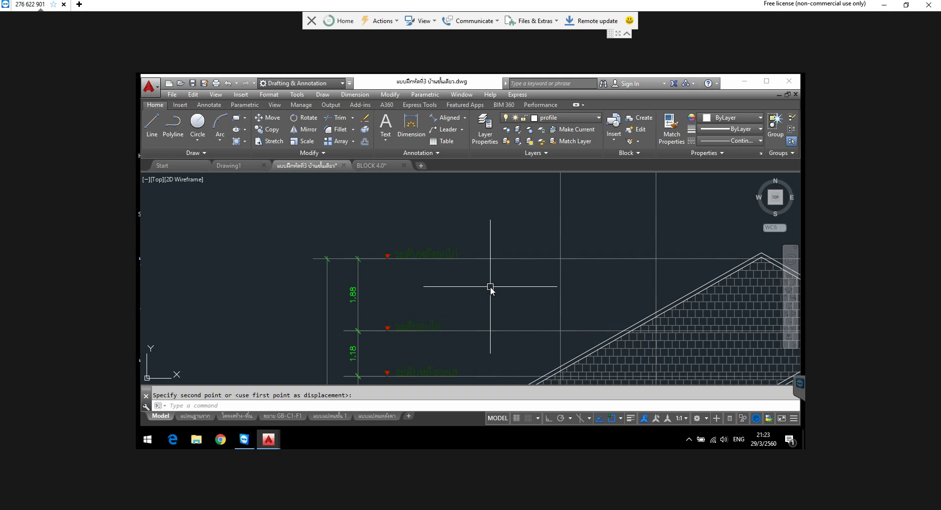
scroll(460, 272, "down", 2)
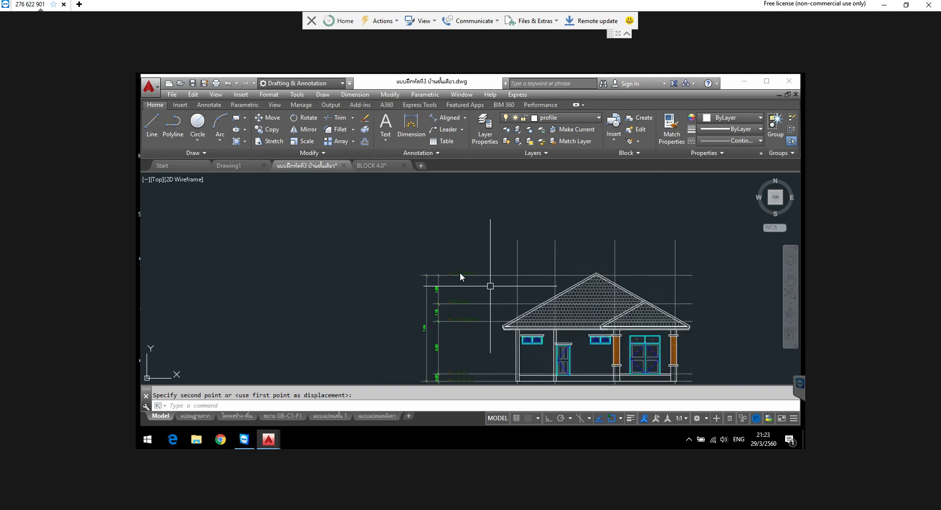
scroll(459, 272, "down", 2)
middle_click_drag(465, 272, 464, 272)
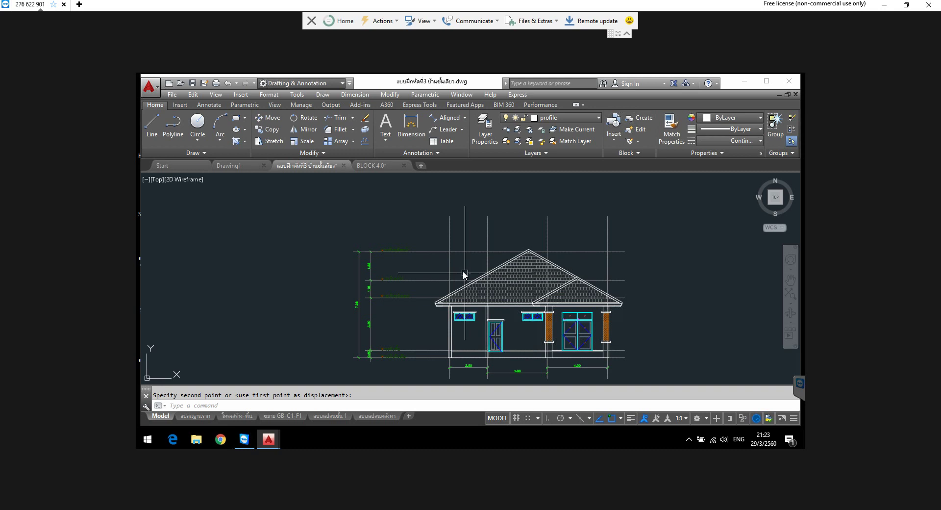
scroll(395, 239, "up", 5)
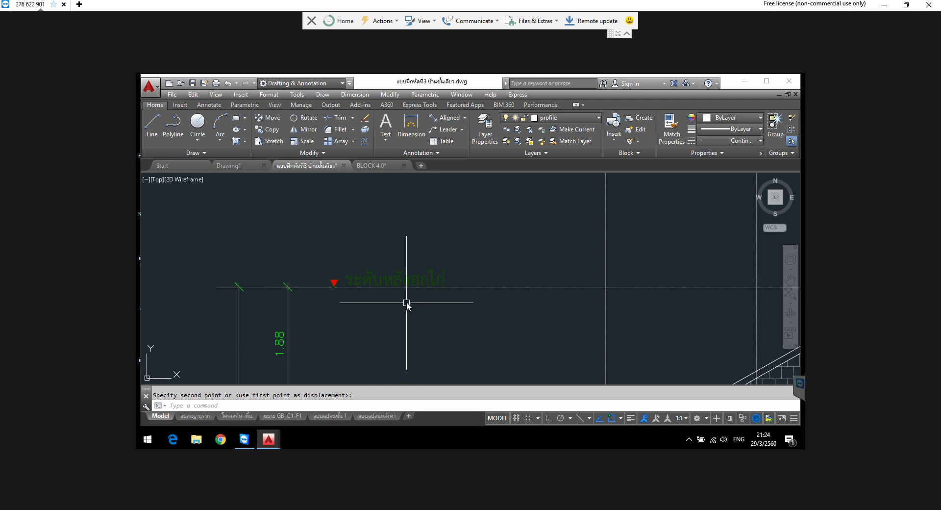
scroll(408, 304, "down", 5)
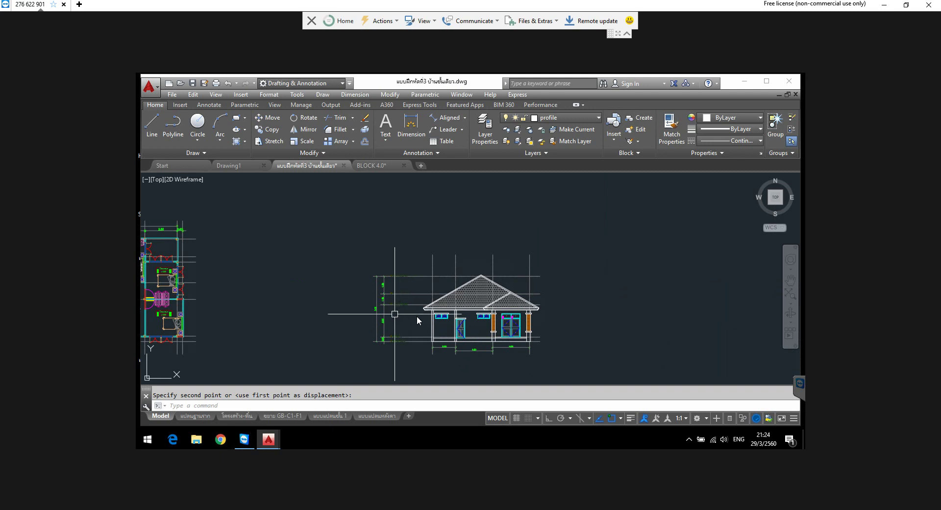
middle_click_drag(418, 321, 420, 304)
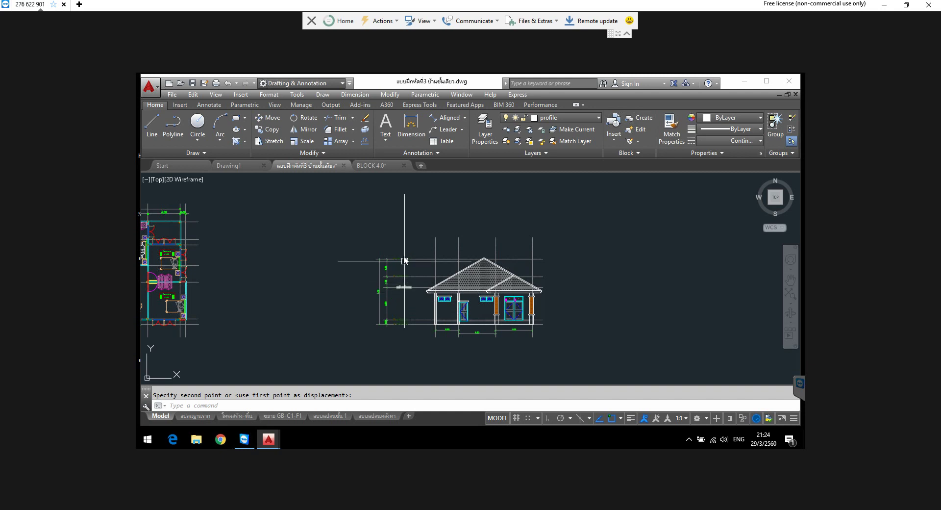
scroll(404, 260, "up", 2)
scroll(405, 267, "up", 3)
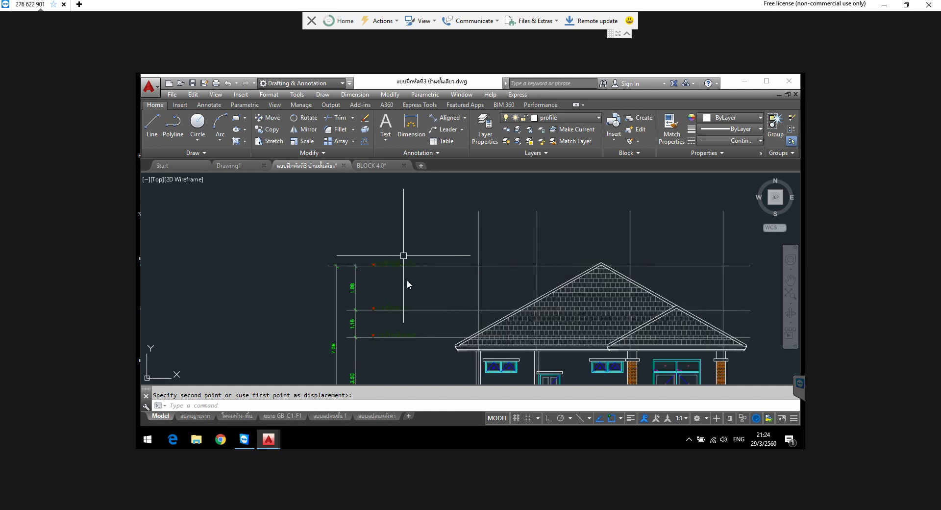
scroll(406, 280, "up", 2)
scroll(401, 265, "up", 2)
middle_click_drag(397, 326, 379, 236)
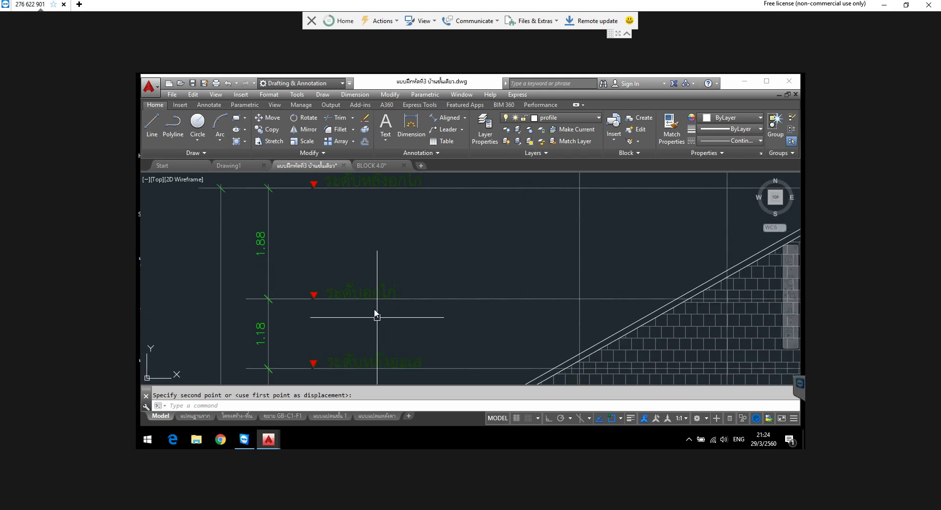
scroll(371, 285, "down", 2)
scroll(370, 285, "down", 2)
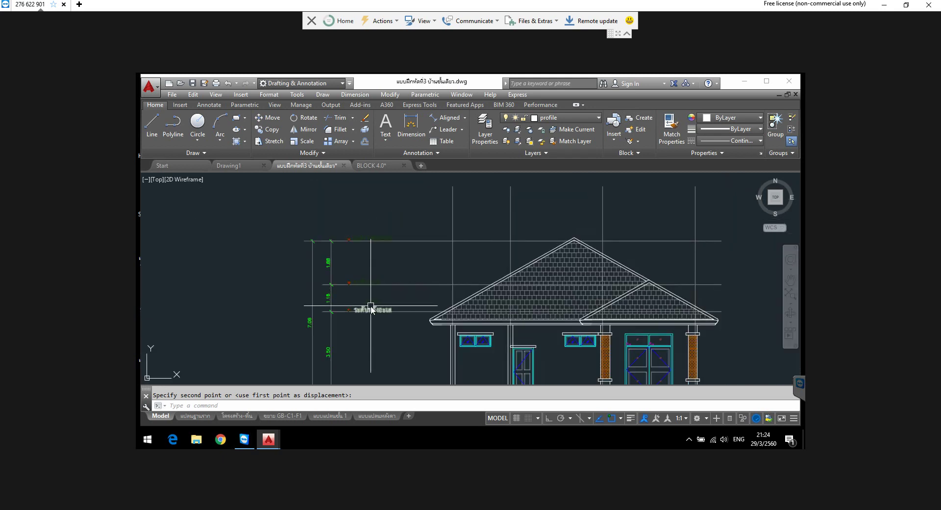
scroll(371, 306, "up", 3)
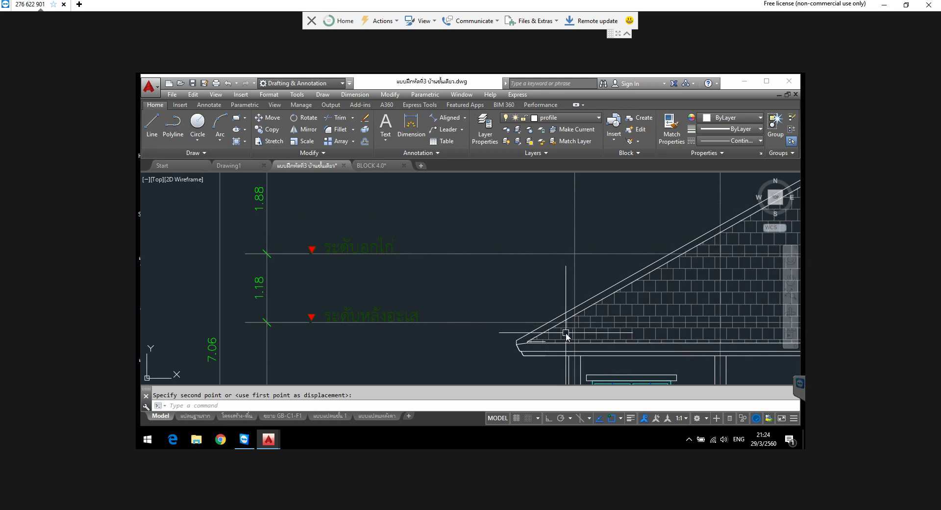
scroll(567, 337, "down", 2)
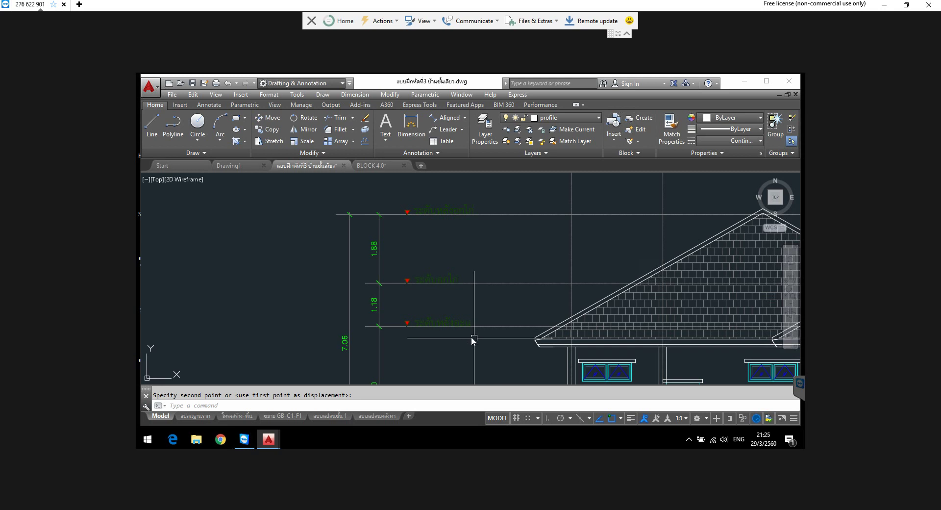
scroll(473, 335, "down", 2)
middle_click_drag(451, 324, 416, 274)
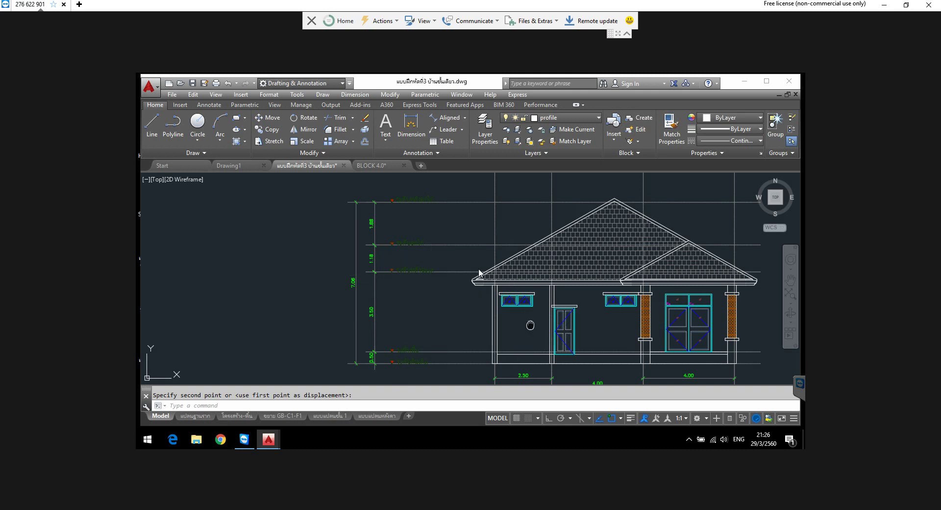
Step: Place the middle 4.00 dimension and stretch its line level with the other dimensions
middle_click_drag(528, 325, 461, 260)
scroll(586, 334, "up", 2)
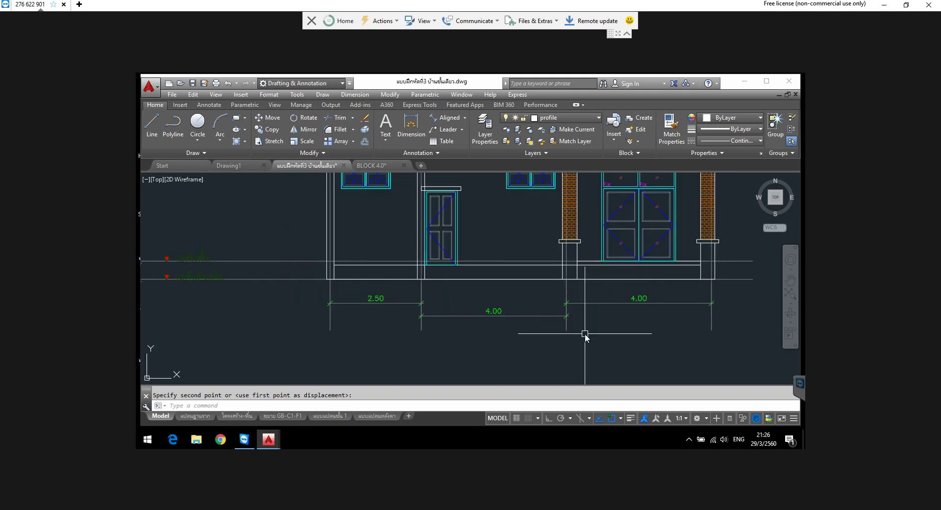
left_click(524, 311)
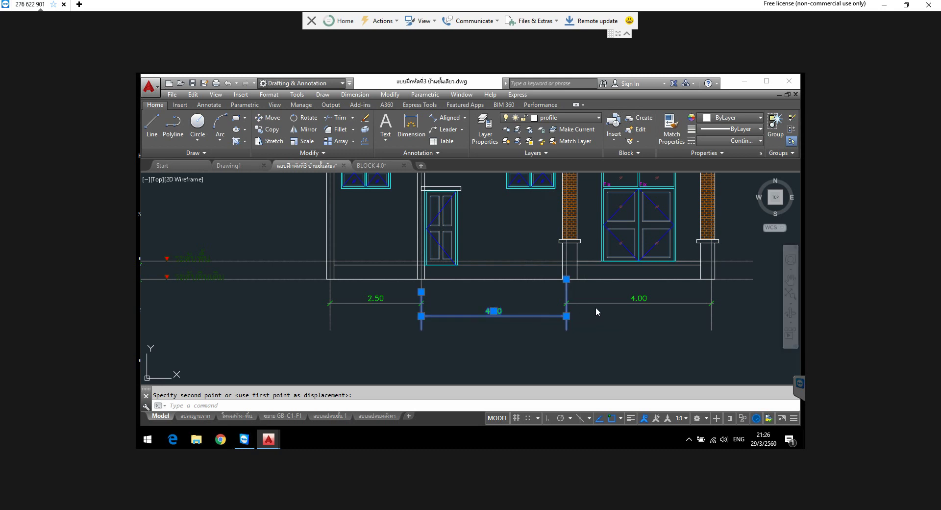
scroll(596, 307, "up", 4)
scroll(563, 323, "up", 2)
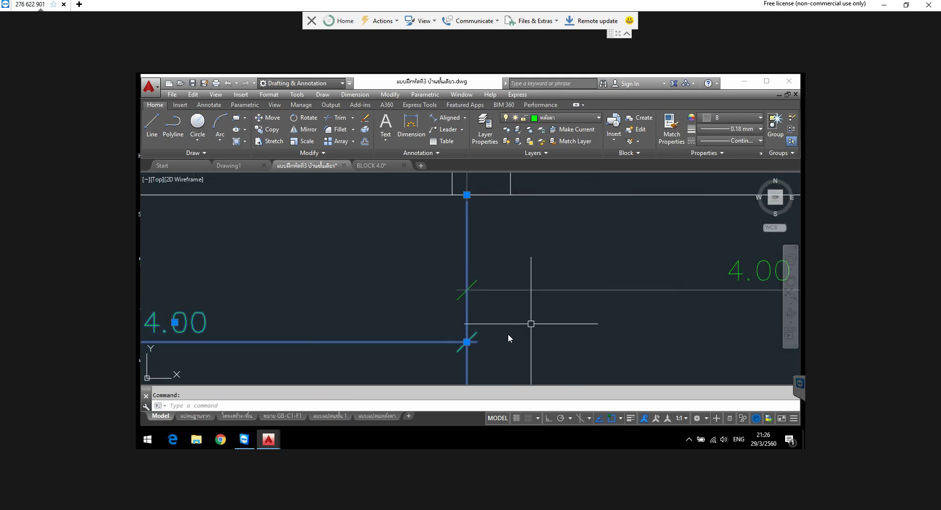
left_click(467, 341)
left_click(467, 290)
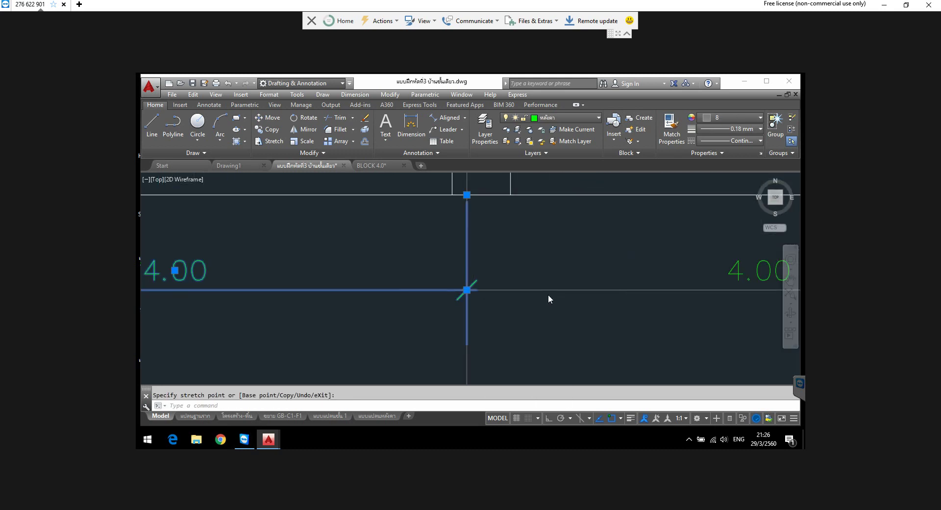
scroll(548, 296, "down", 3)
key("Escape")
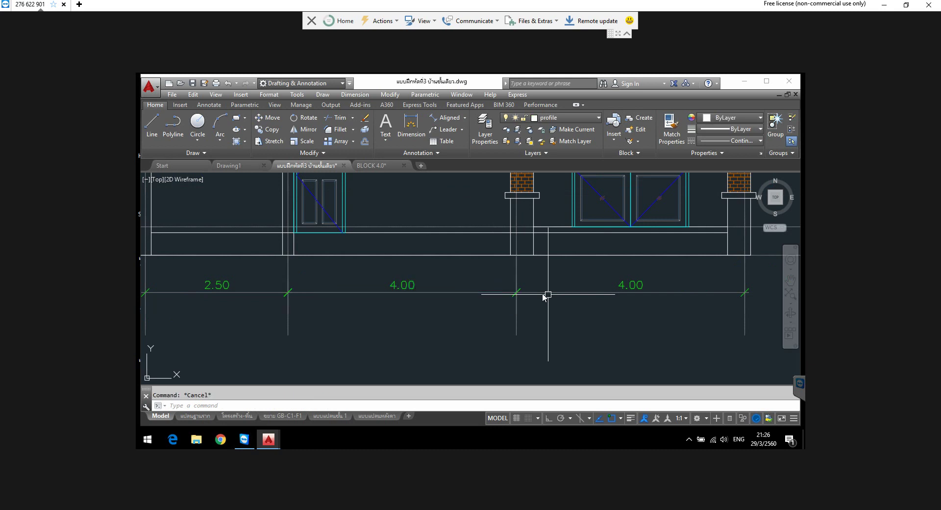
scroll(484, 301, "down", 4)
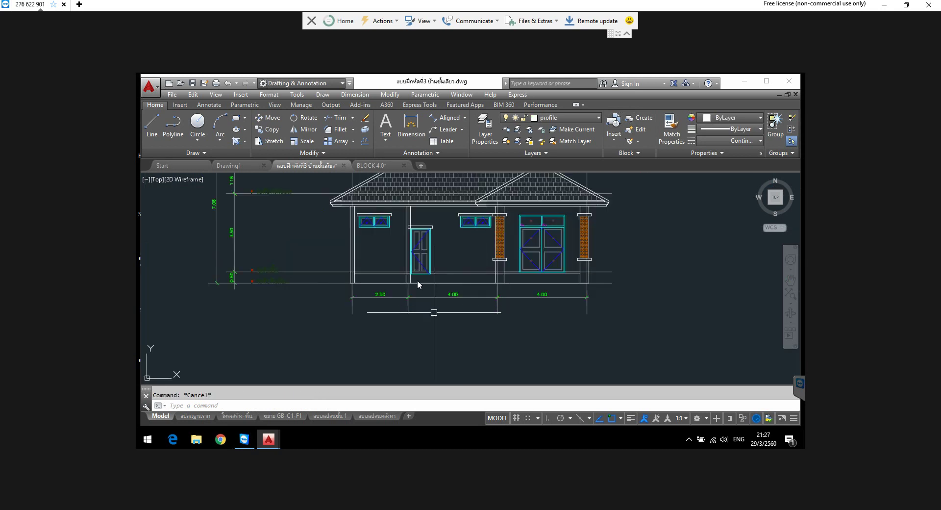
Step: Add a 10.50 overall linear dimension across the house front, below the existing dimensions
left_click(465, 117)
left_click(455, 133)
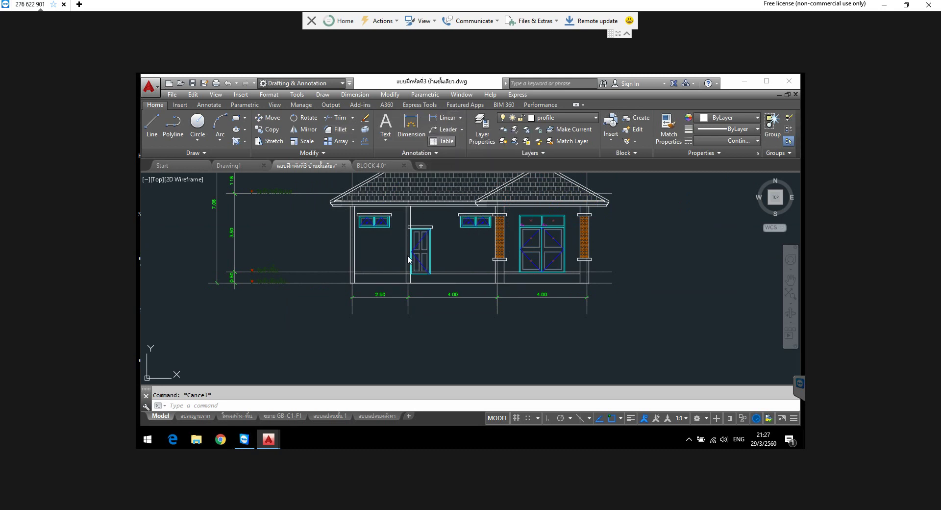
scroll(355, 293, "up", 4)
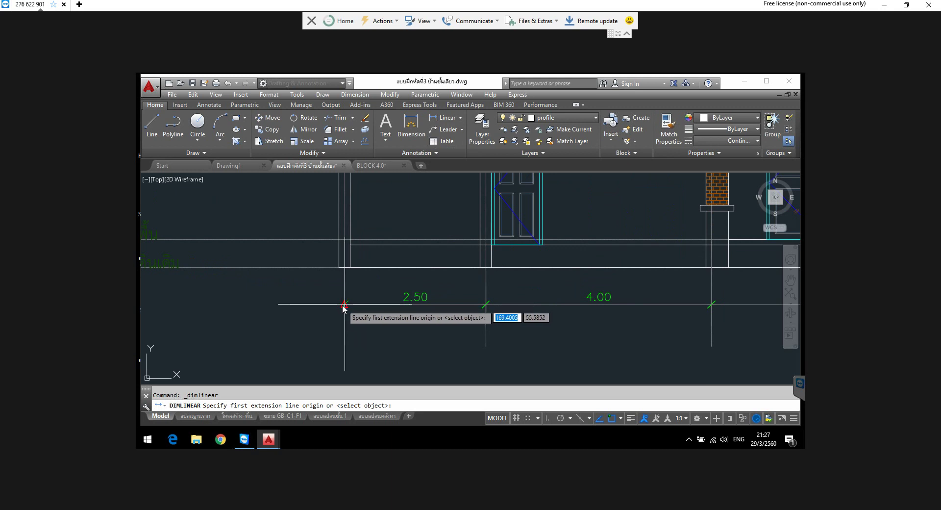
scroll(348, 304, "up", 7)
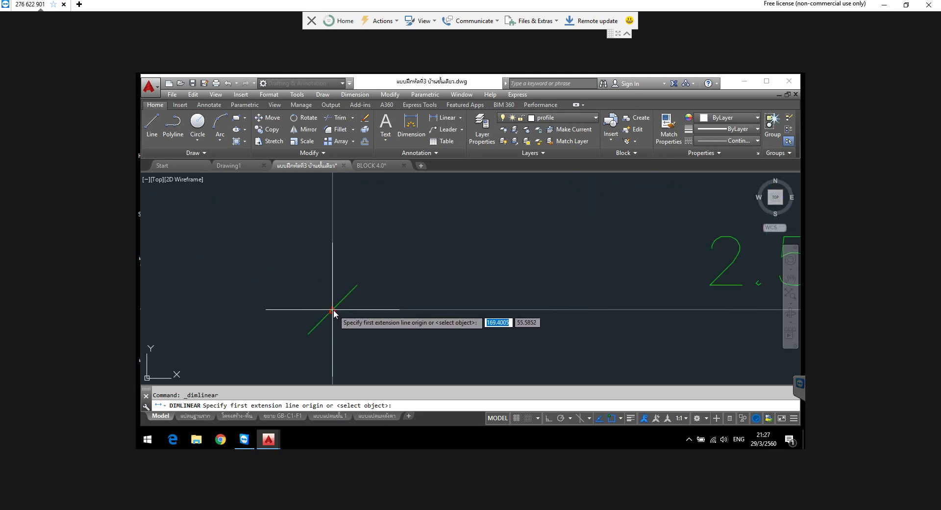
left_click(333, 309)
scroll(334, 311, "down", 5)
scroll(334, 311, "down", 2)
scroll(450, 308, "down", 3)
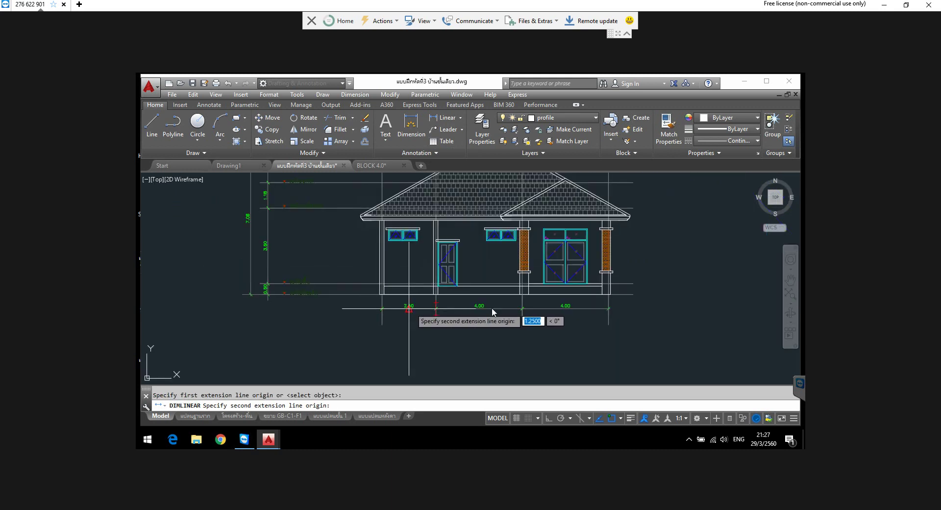
scroll(616, 309, "up", 5)
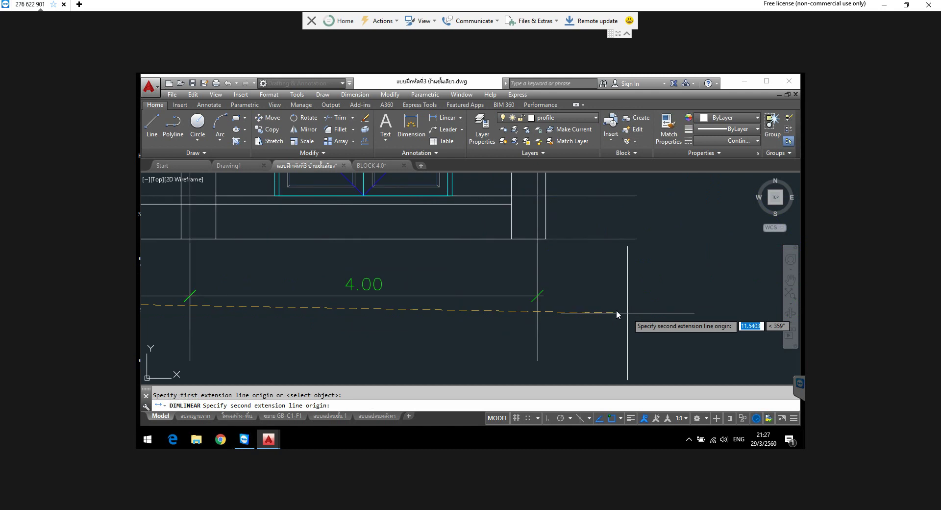
left_click(539, 298)
scroll(539, 310, "down", 4)
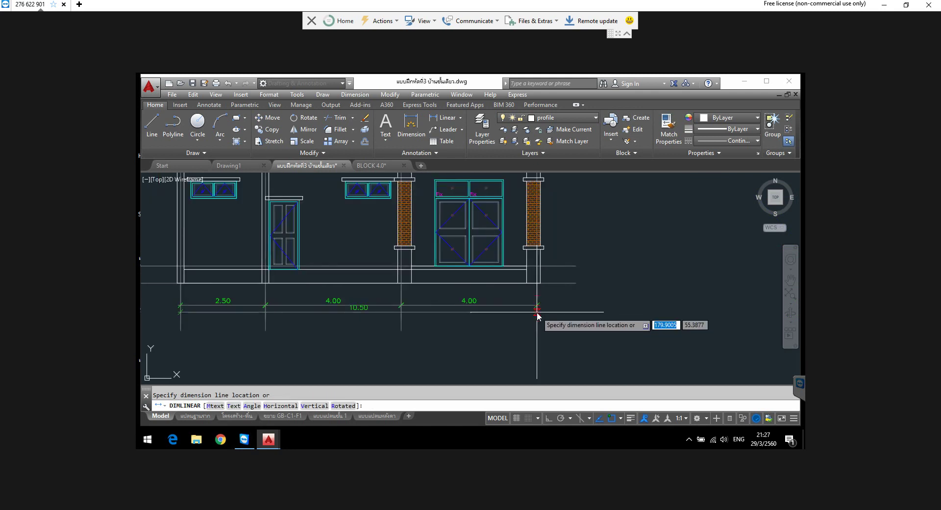
left_click(369, 322)
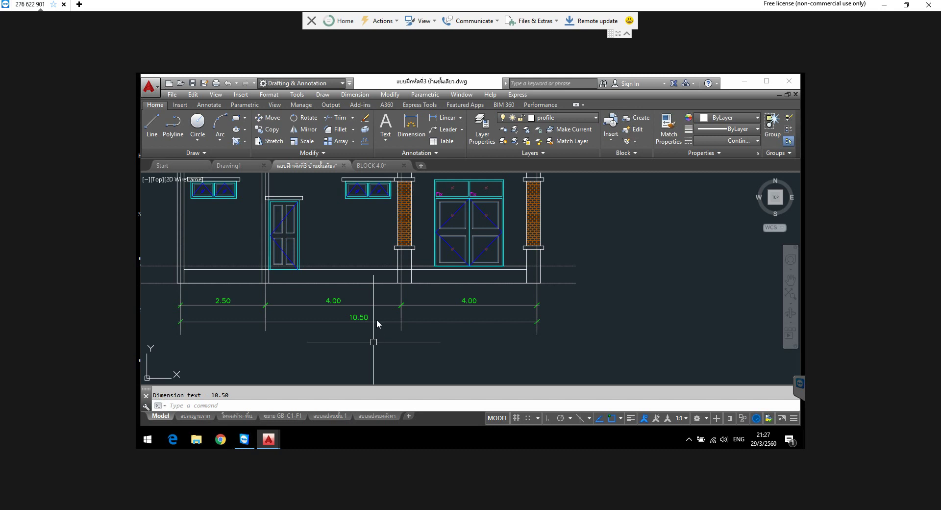
scroll(382, 318, "down", 4)
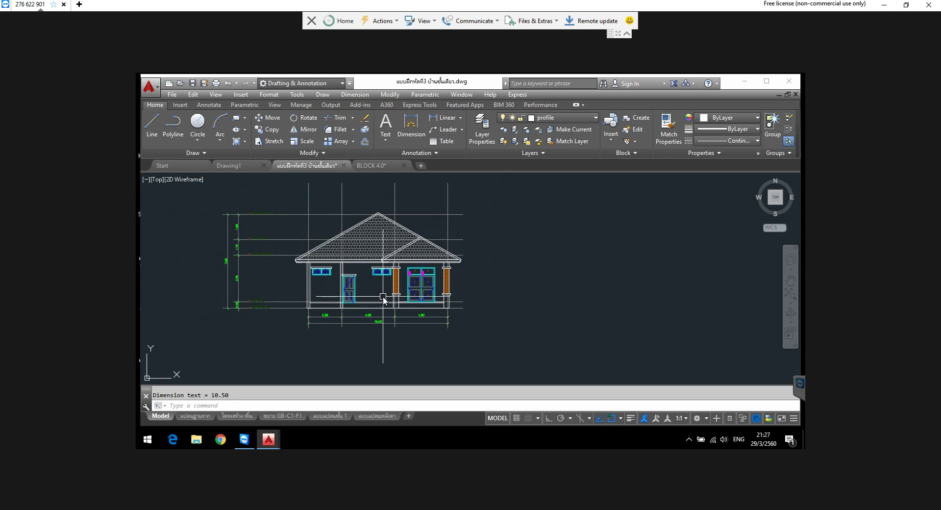
Step: Copy the แบบแปลนหลังคา layout sheet and rename the copy 'ด้านหน้า'
middle_click_drag(377, 300, 389, 280)
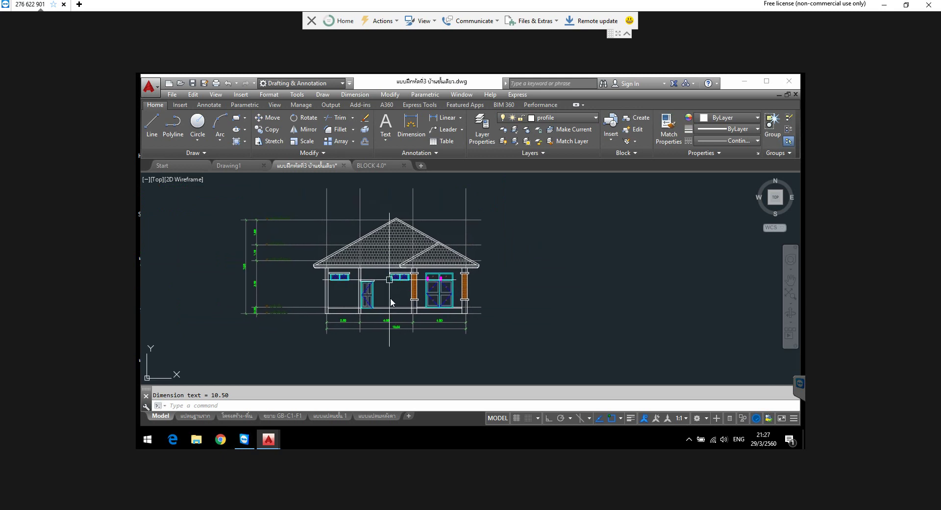
scroll(392, 276, "down", 2)
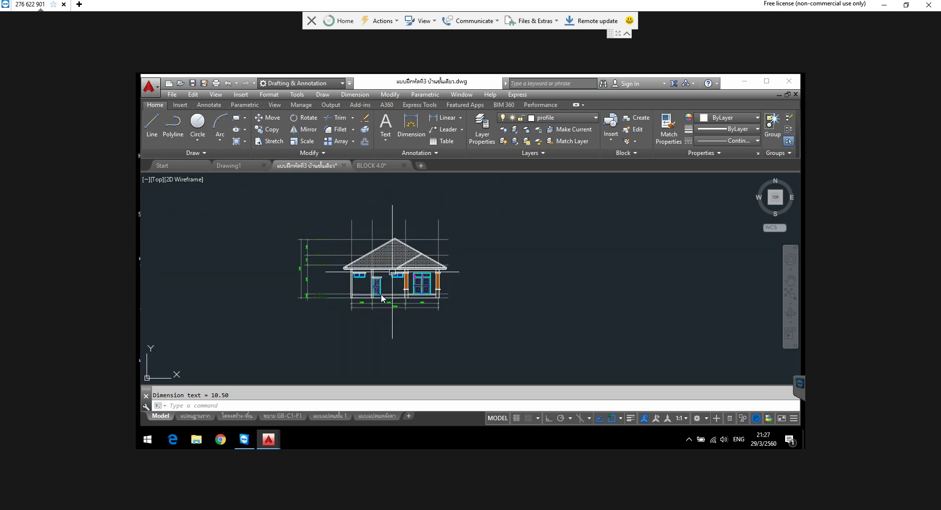
scroll(387, 289, "down", 2)
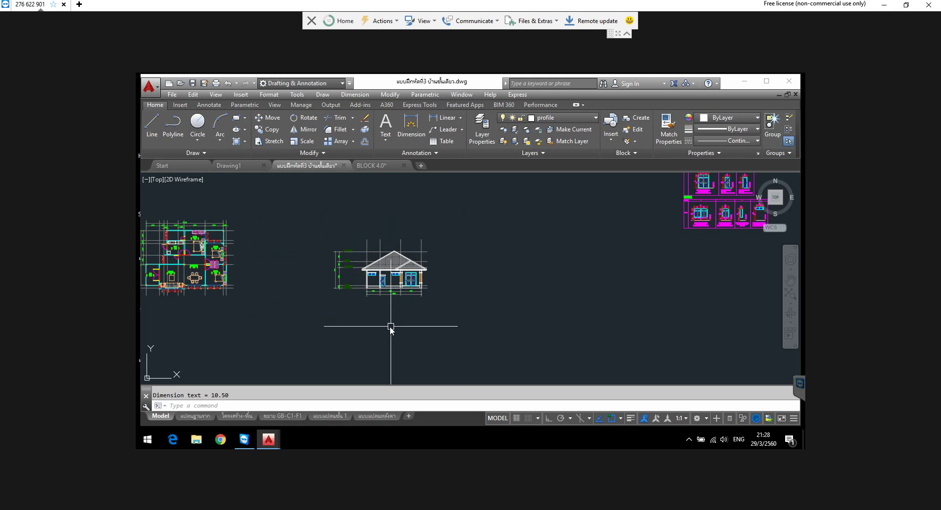
left_click(378, 417)
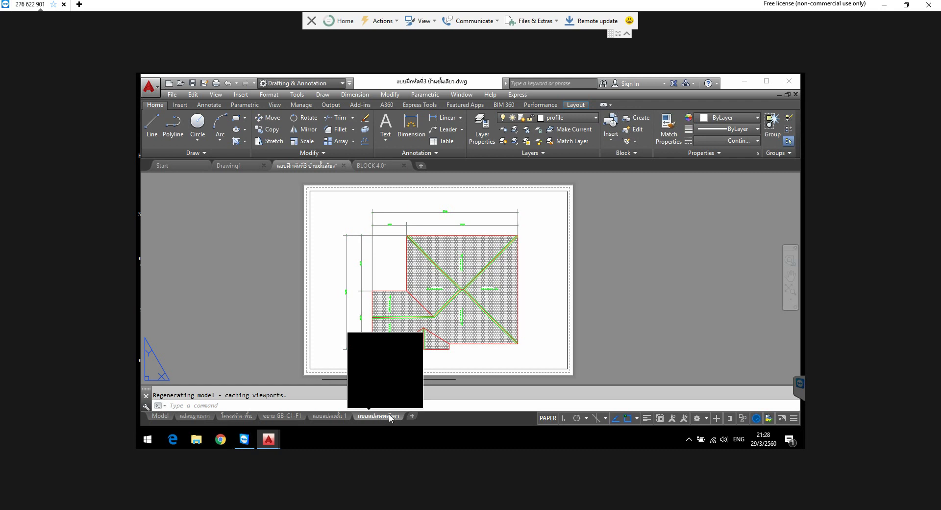
left_click_drag(397, 417, 410, 413, "ctrl")
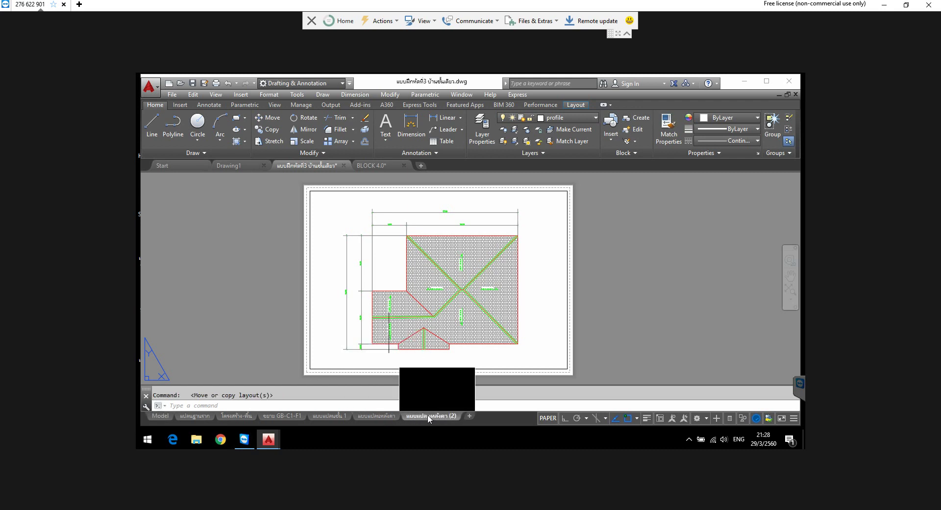
right_click(428, 417)
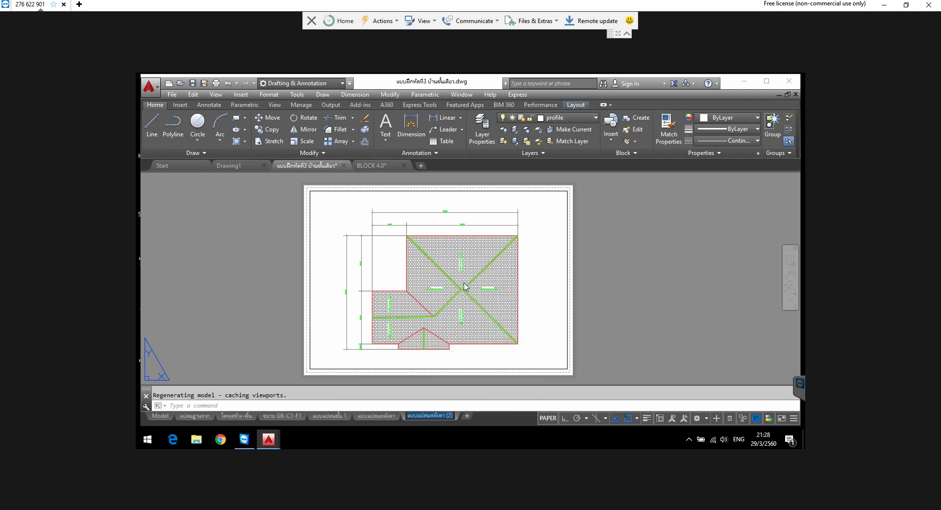
key("BackSpace")
type("ด้าน")
type("หน้า")
left_click(465, 286)
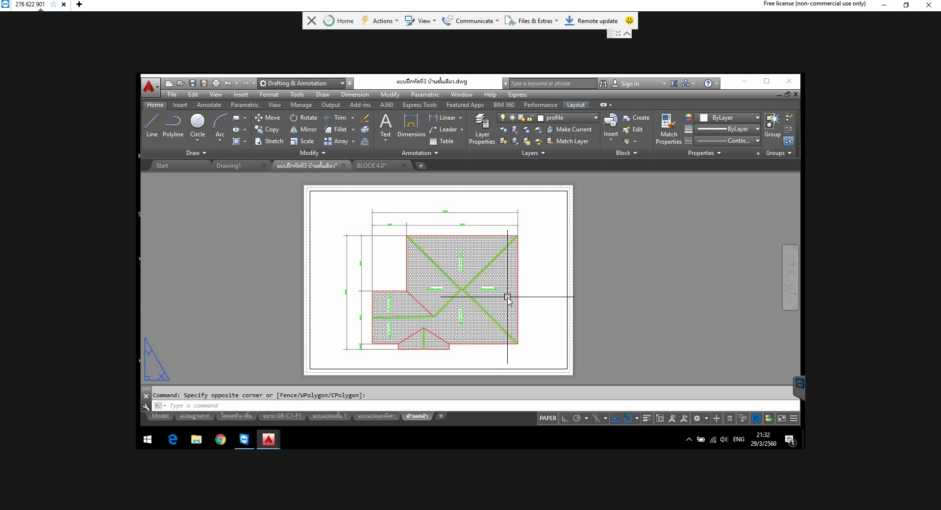
Step: Minimize the AutoCAD window holding the house drawing to reveal the Windows desktop
left_click(743, 81)
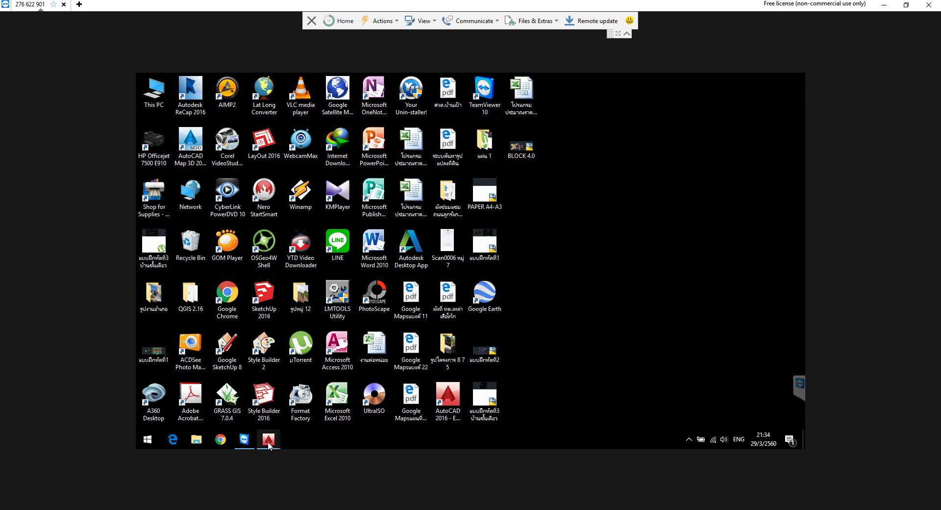
mouse_move(268, 439)
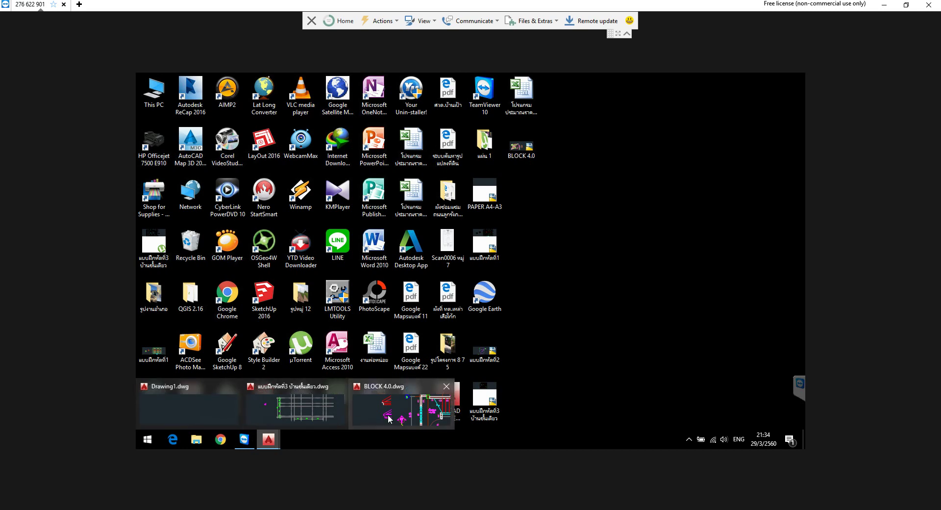
Step: Restore the house drawing from the taskbar onto its layout sheet with the hatched roof plan viewport
left_click(305, 415)
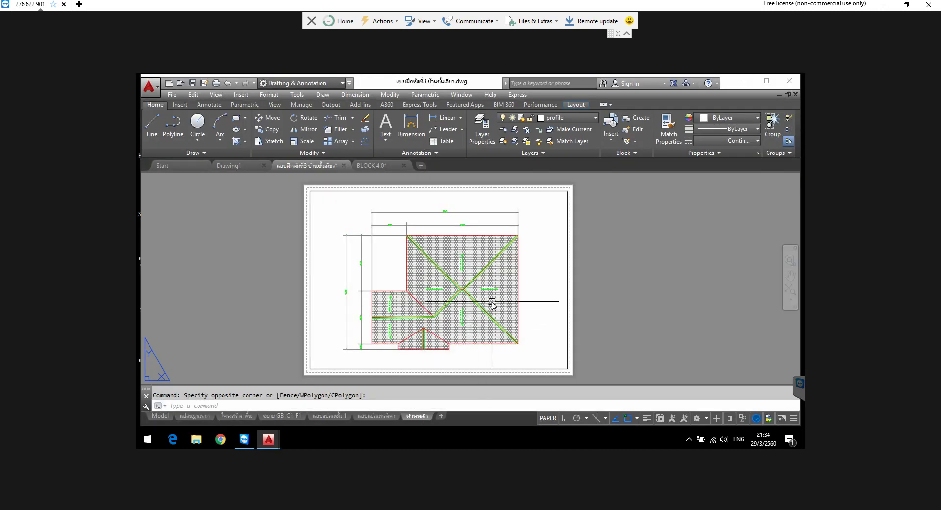
right_click(413, 417)
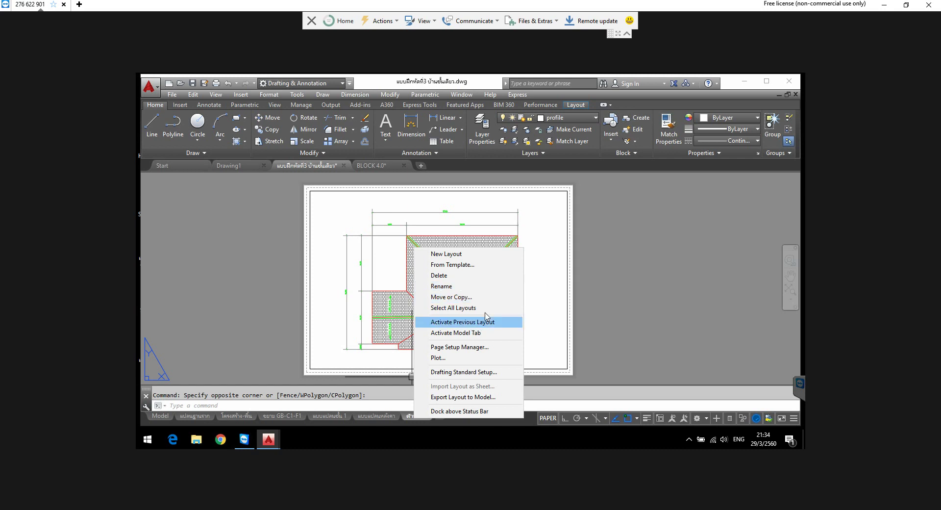
left_click(535, 293)
left_click(536, 307)
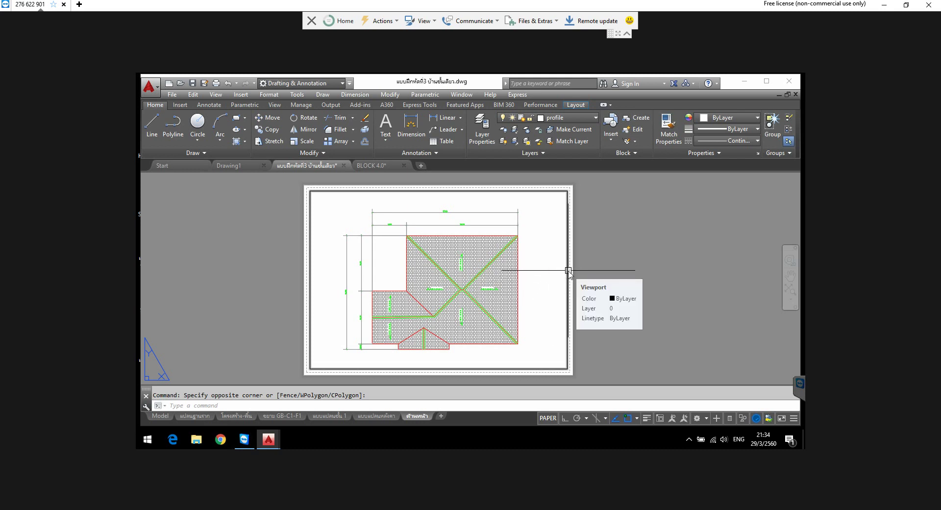
Step: Activate the layout viewport and pan and zoom until the front elevation is centred
left_click(546, 417)
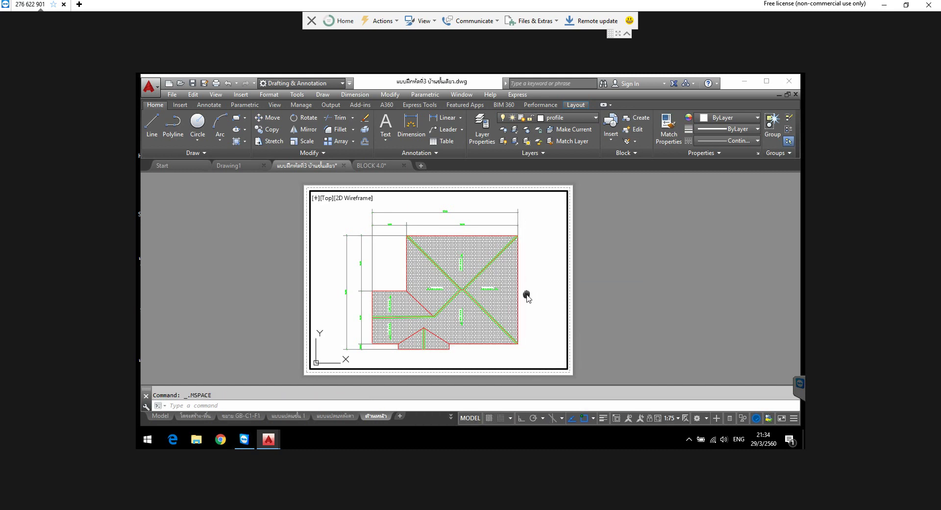
mouse_move(526, 295)
middle_mouse_down()
mouse_move(459, 299)
mouse_move(415, 324)
middle_mouse_up()
scroll(459, 299, "down", 2)
scroll(461, 313, "down", 1)
scroll(458, 308, "down", 1)
scroll(451, 305, "down", 1)
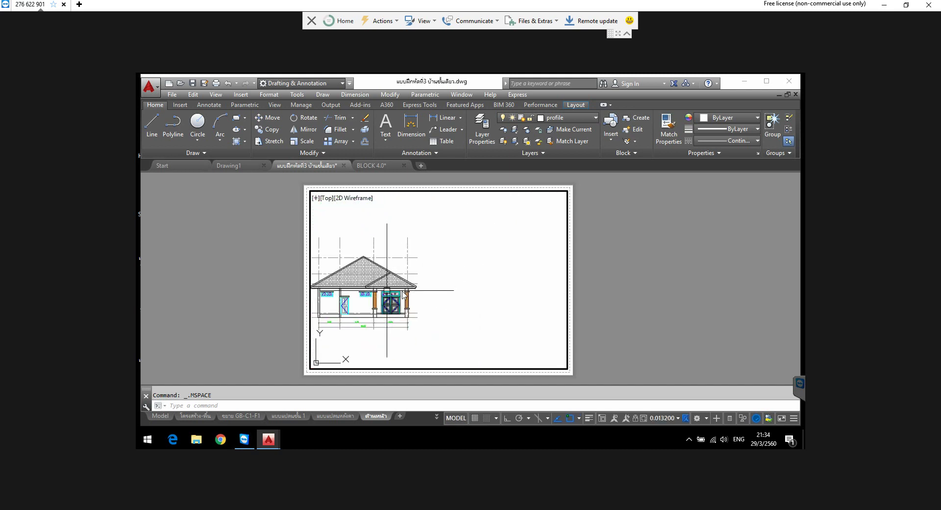
middle_click_drag(438, 249, 507, 244)
scroll(405, 288, "up", 1)
scroll(406, 288, "up", 1)
middle_click_drag(405, 288, 423, 291)
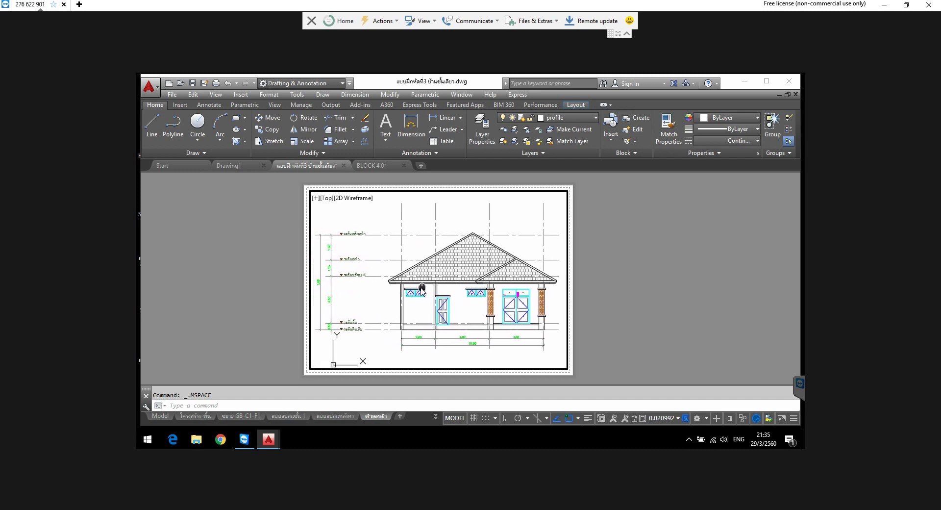
Step: Set the viewport scale to 1:50, return to paper space, save, and switch to model space
left_click(678, 418)
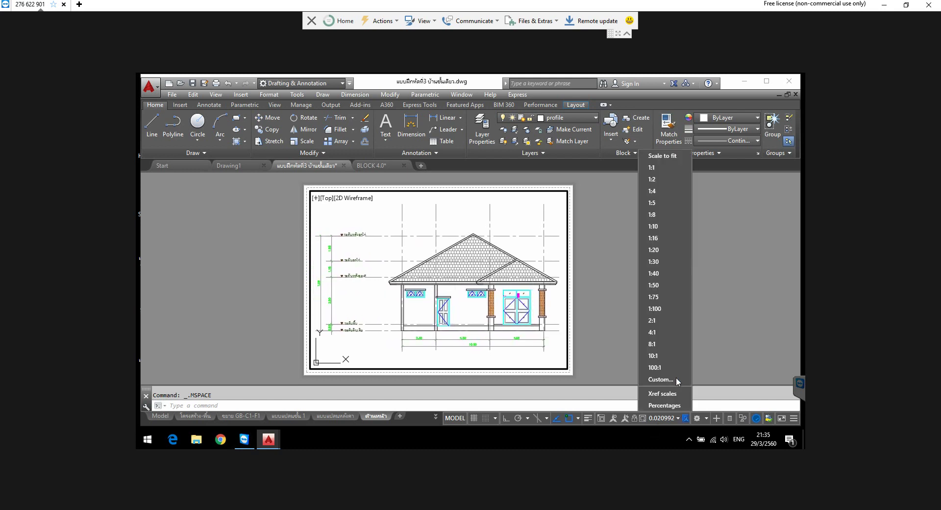
left_click(666, 284)
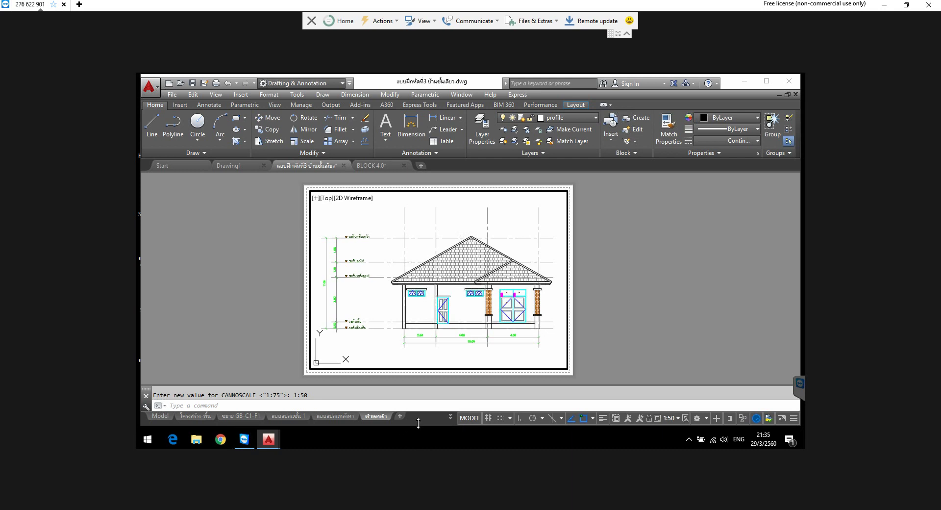
left_click(470, 418)
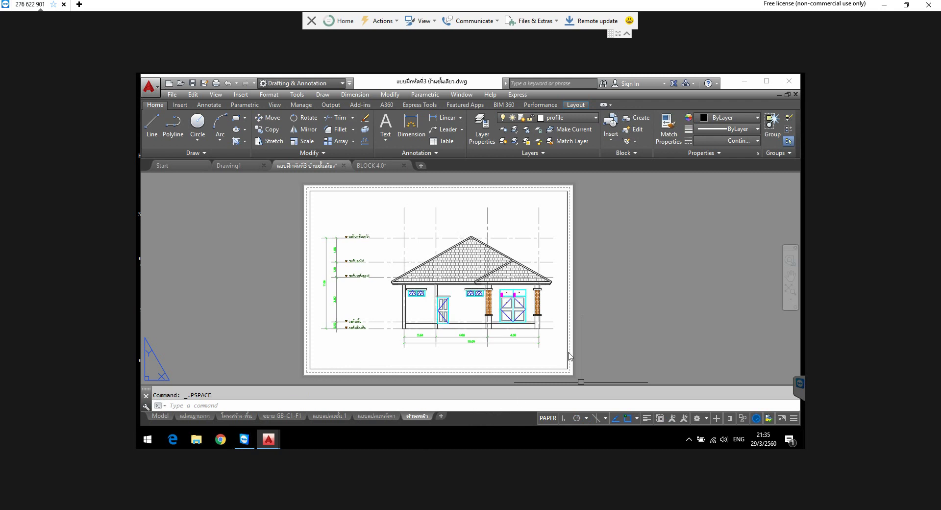
left_click(192, 84)
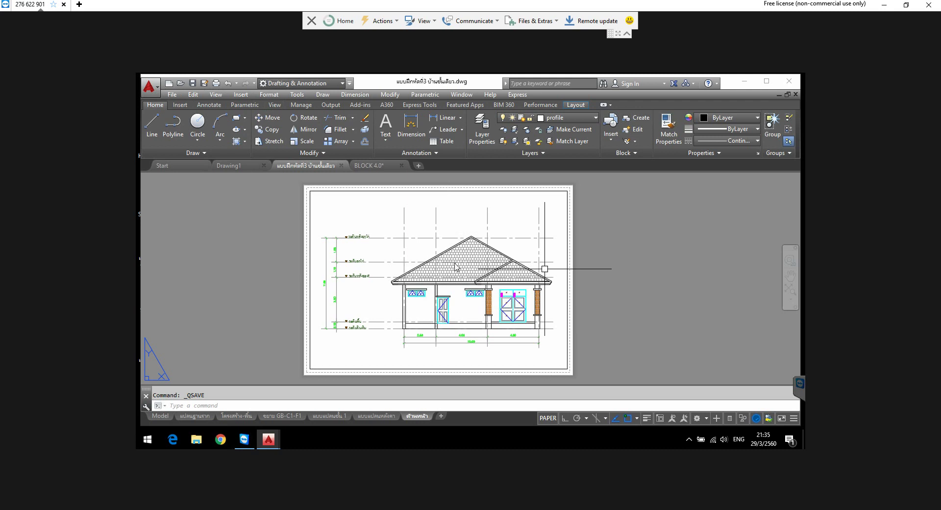
left_click(161, 416)
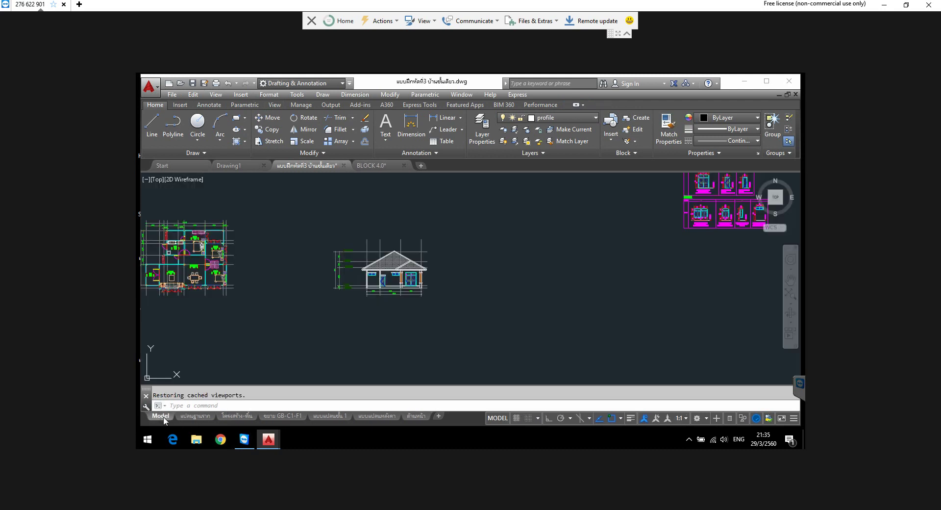
Step: Pan and zoom model space so the dimensioned floor plan and front elevation appear enlarged and centred
middle_click_drag(269, 339, 354, 337)
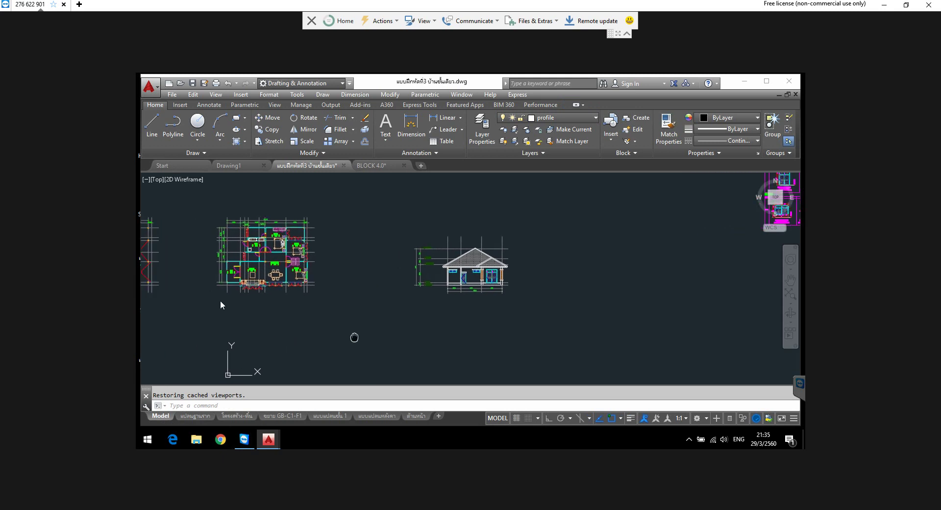
scroll(250, 283, "up", 2)
scroll(249, 282, "up", 2)
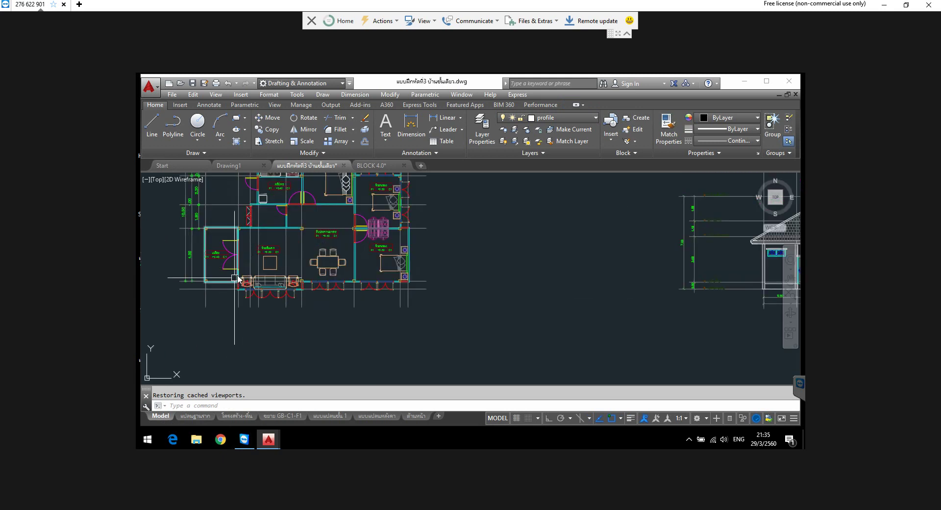
scroll(250, 268, "up", 2)
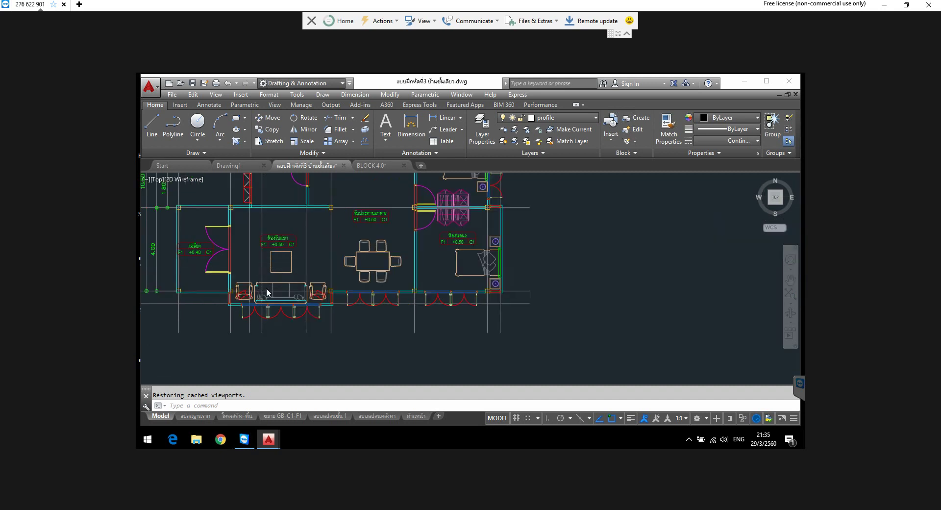
scroll(245, 294, "up", 2)
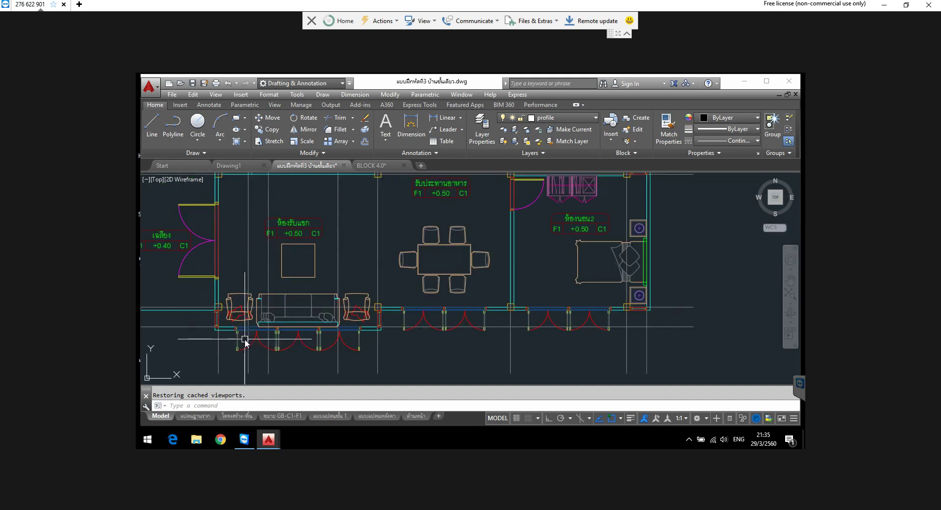
scroll(244, 339, "down", 2)
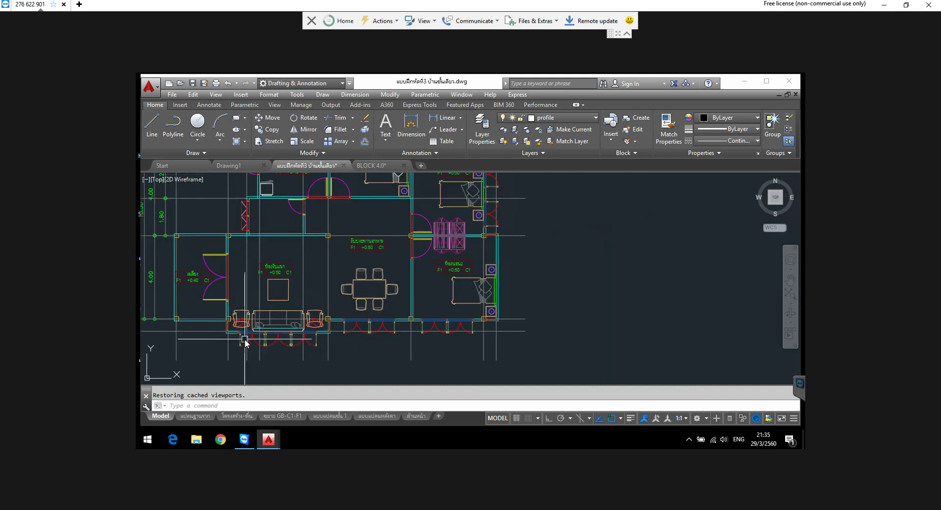
scroll(254, 333, "down", 2)
scroll(282, 323, "down", 2)
scroll(296, 317, "down", 1)
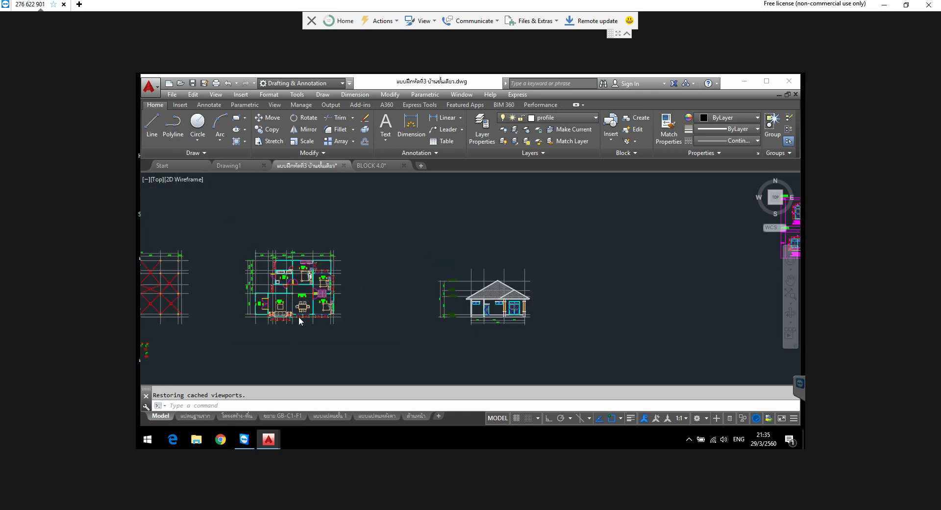
scroll(299, 320, "down", 2)
middle_click_drag(304, 372, 315, 298)
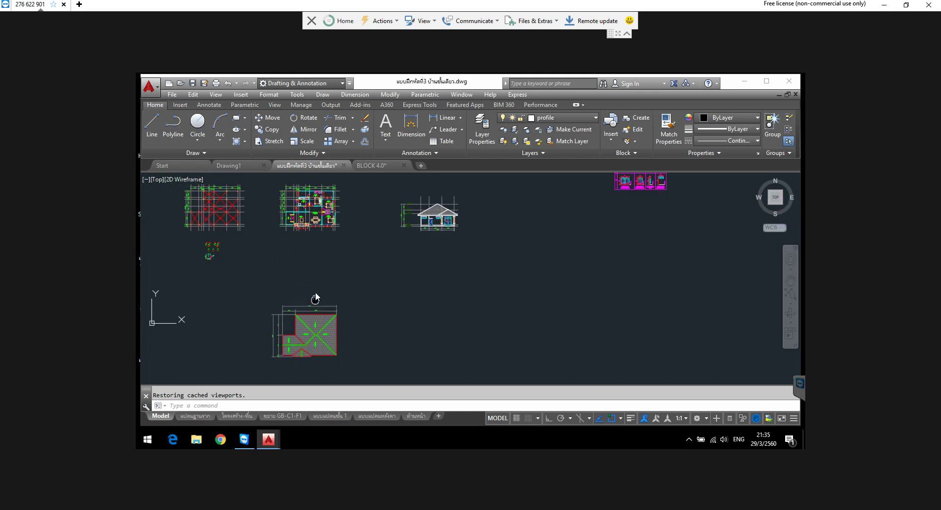
scroll(301, 343, "up", 4)
scroll(294, 345, "up", 1)
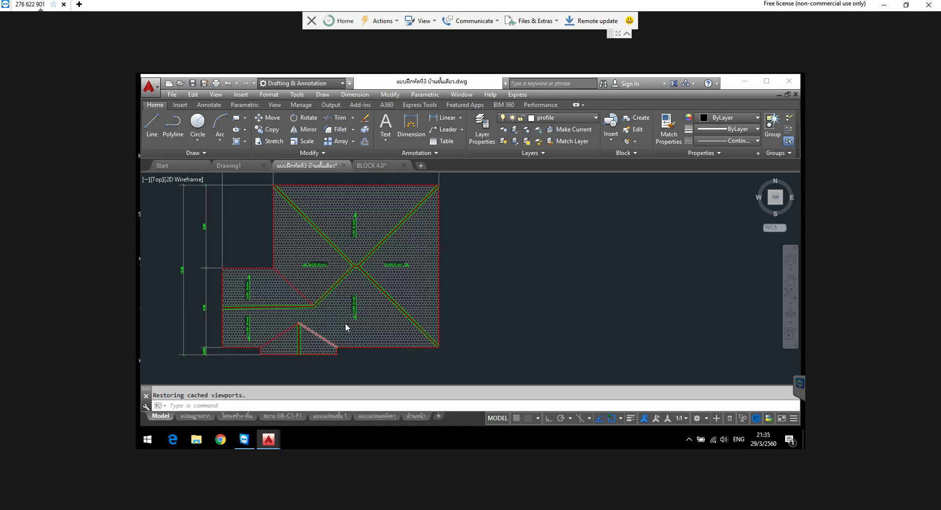
scroll(345, 323, "down", 3)
middle_click_drag(353, 273, 362, 351)
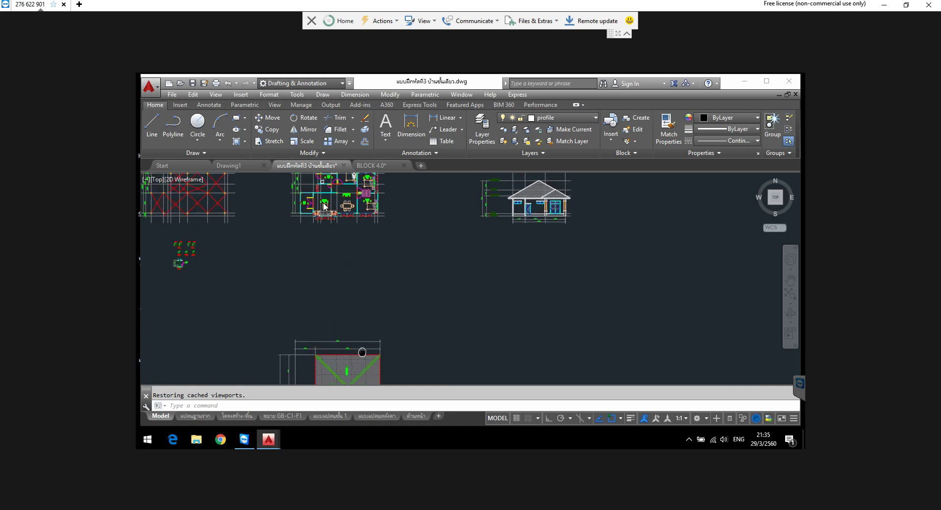
scroll(323, 205, "up", 2)
scroll(324, 205, "up", 2)
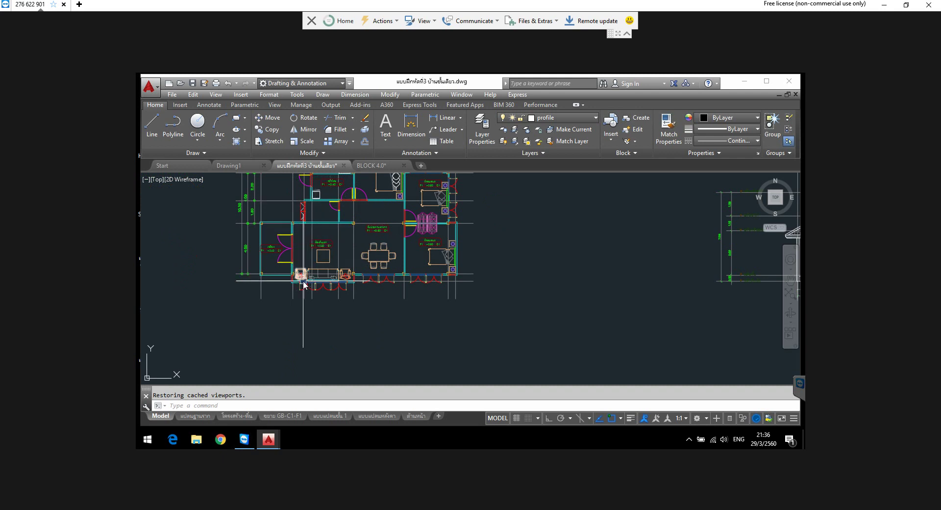
mouse_move(300, 277)
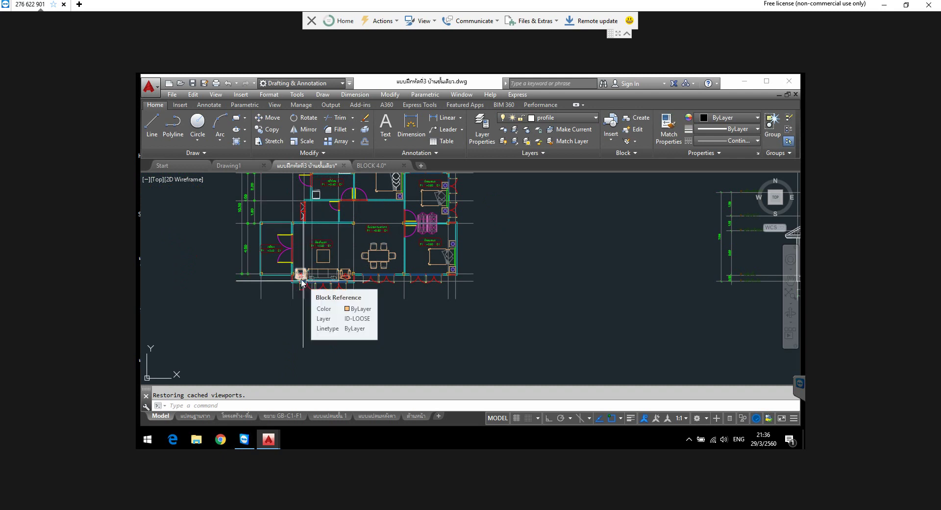
scroll(322, 306, "down", 2)
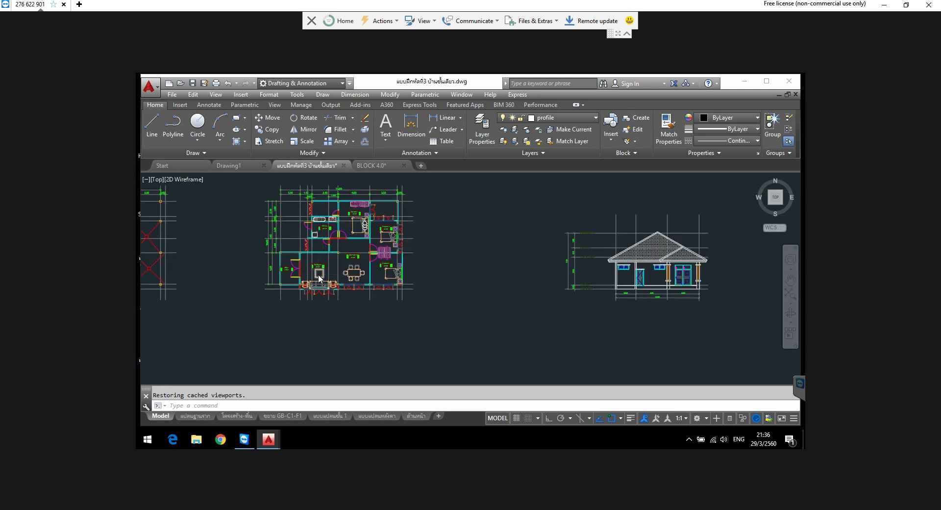
scroll(322, 306, "down", 3)
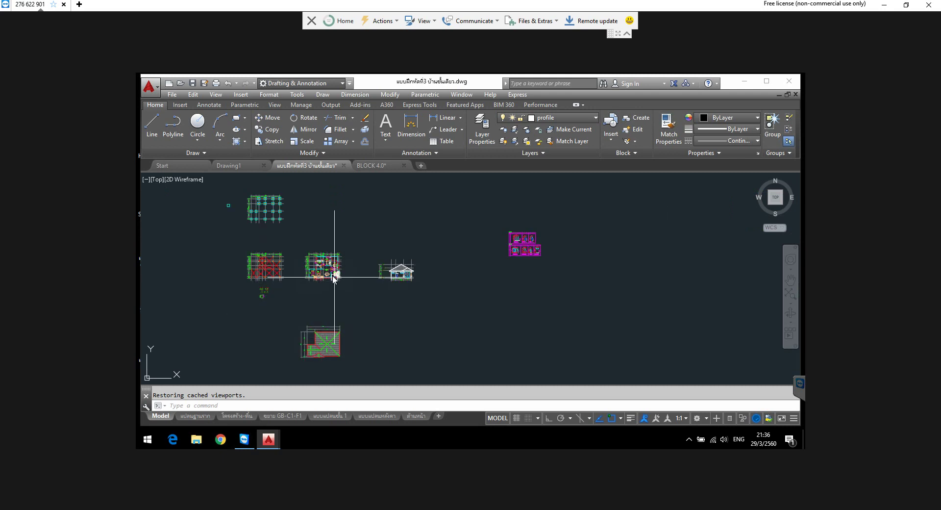
scroll(322, 279, "up", 4)
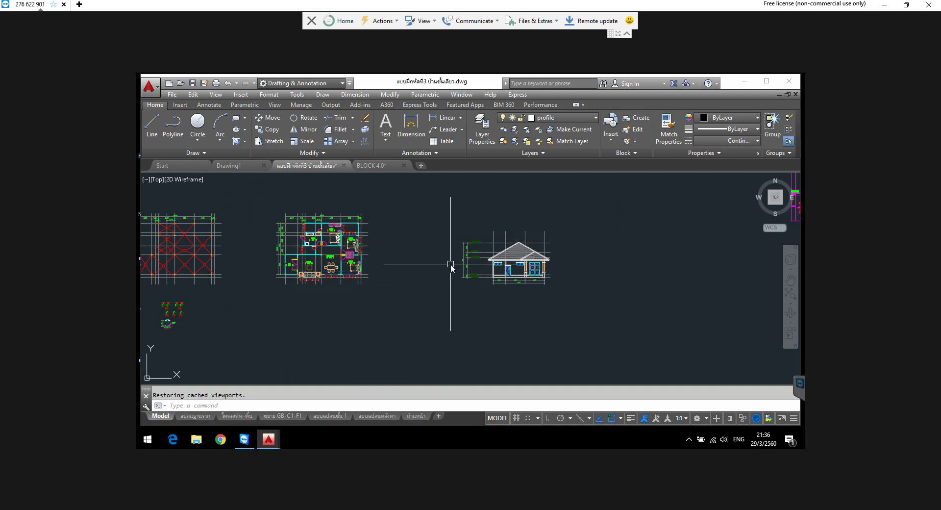
middle_click_drag(491, 261, 427, 262)
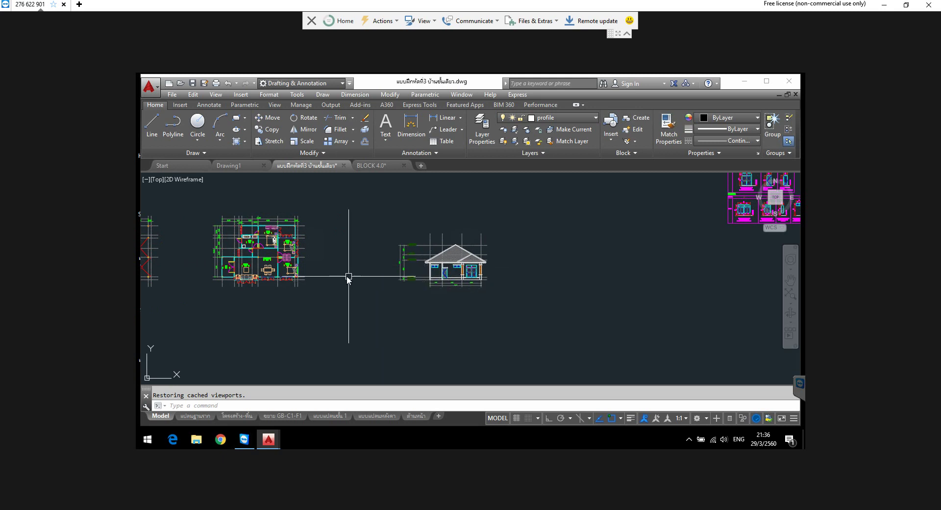
middle_click_drag(263, 266, 278, 266)
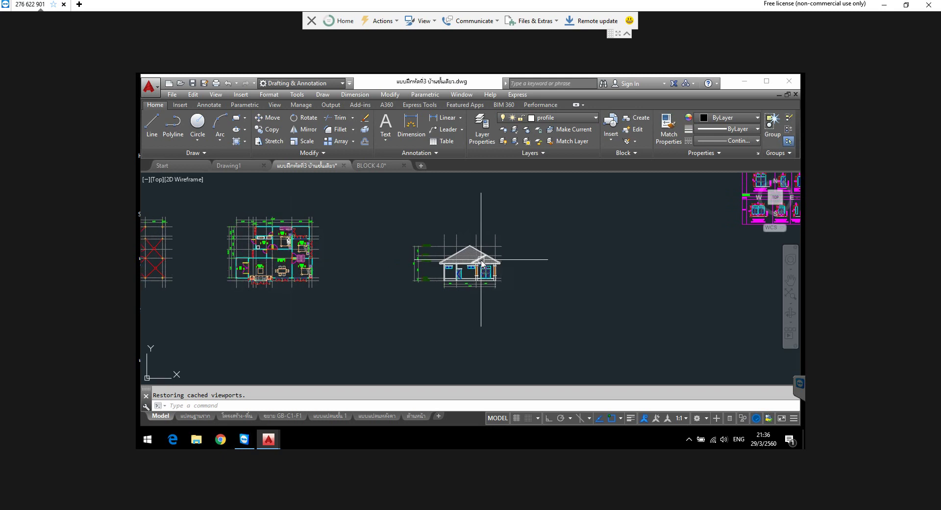
scroll(224, 269, "up", 2)
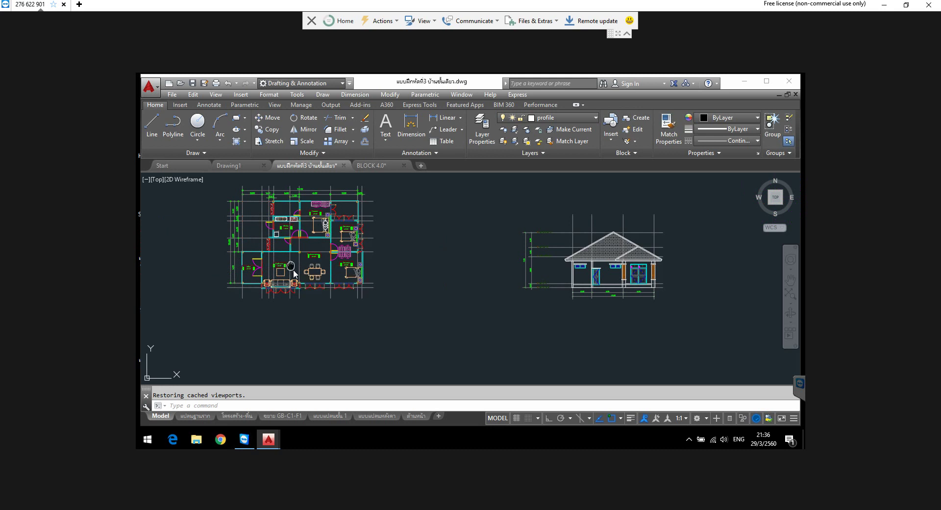
middle_click_drag(293, 269, 296, 283)
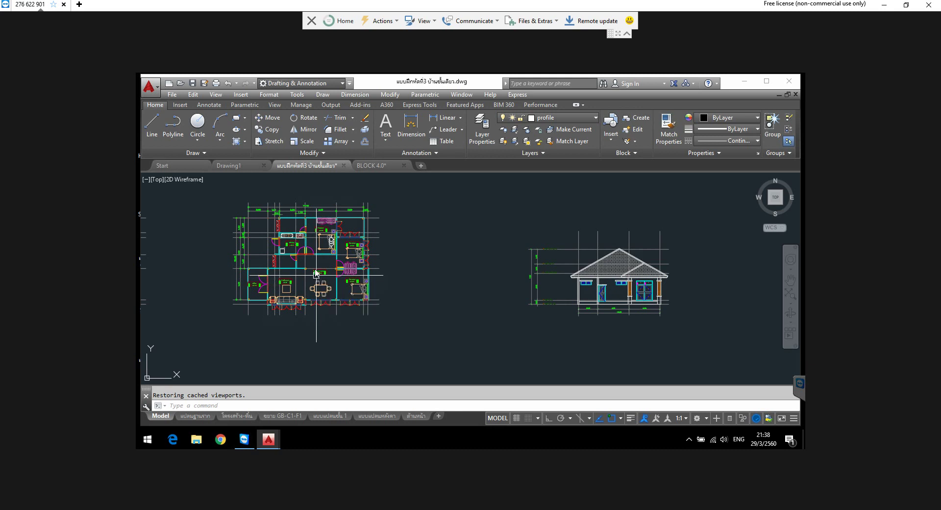
middle_click_drag(313, 266, 312, 296)
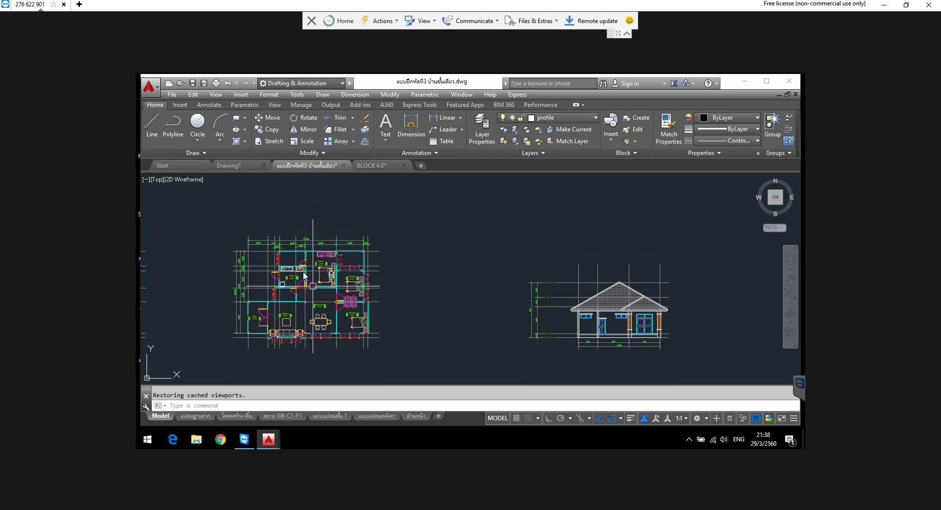
scroll(311, 295, "up", 2)
scroll(312, 296, "up", 2)
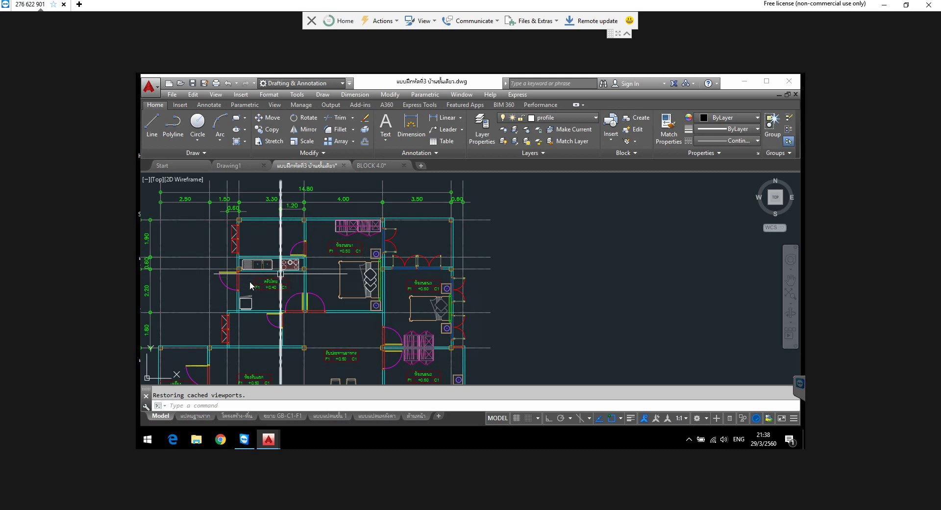
middle_click_drag(269, 286, 277, 294)
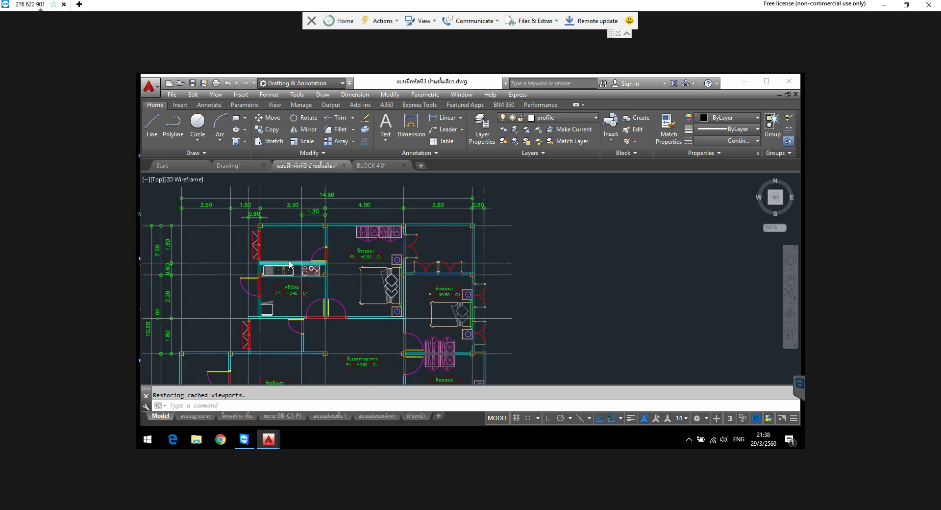
scroll(289, 267, "up", 3)
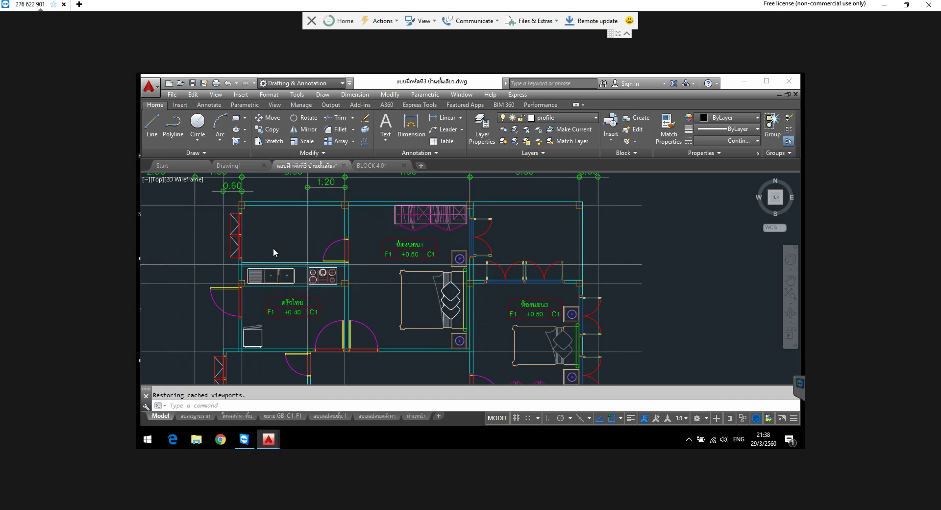
scroll(272, 249, "down", 5)
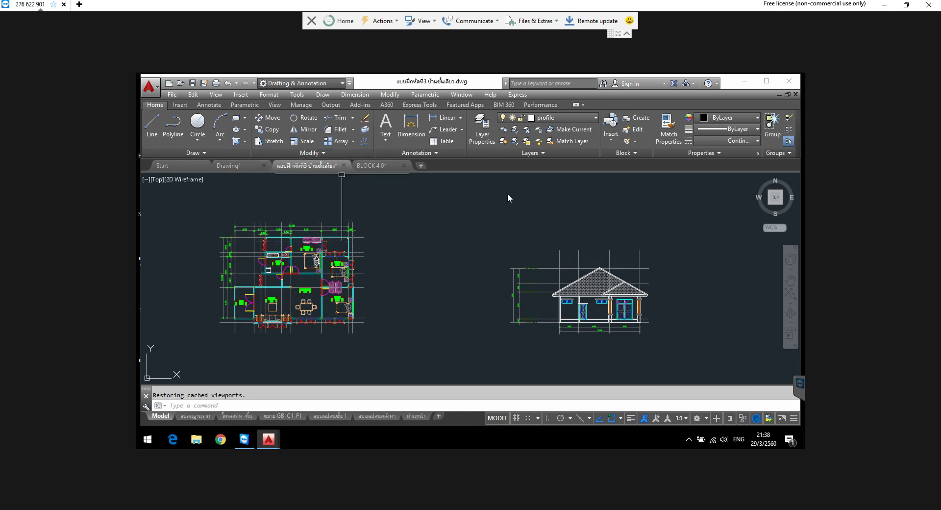
Step: Hide AutoCAD with Windows+D so the desktop shows, leaving the house drawing running
key("super+d")
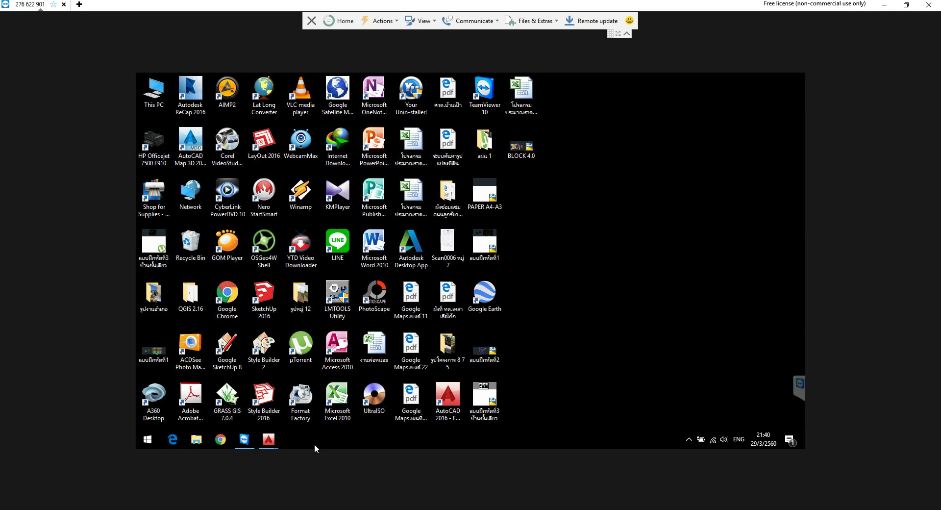
Step: Bring back the single-storey house drawing through the AutoCAD taskbar previews
left_click(269, 440)
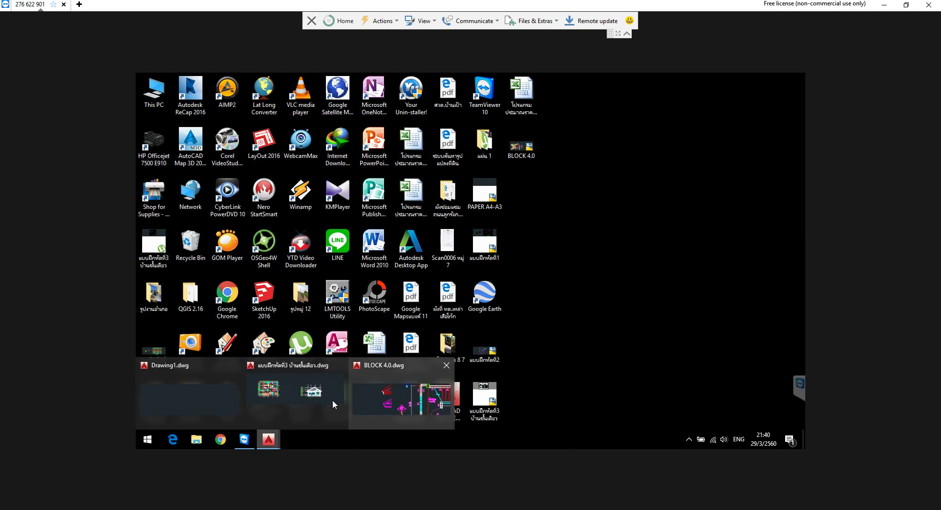
left_click(289, 391)
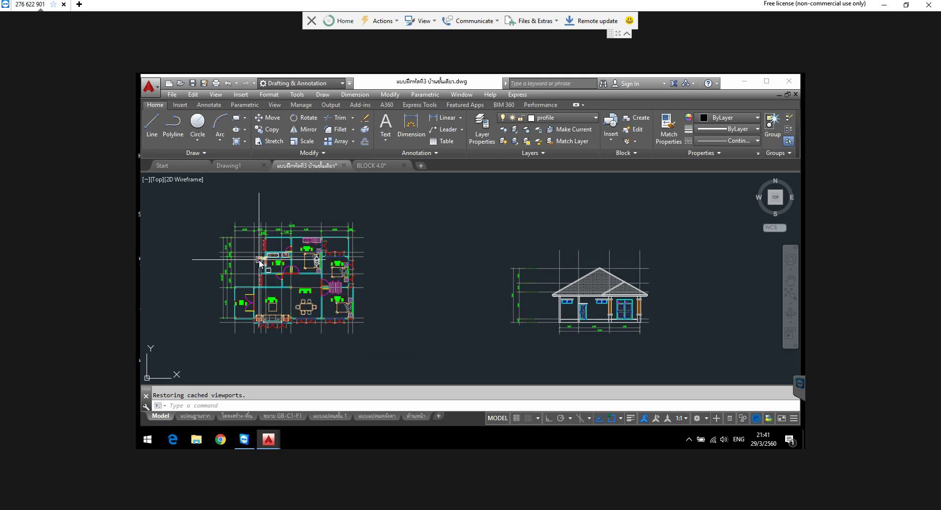
Step: Zoom in on the kitchen area of the floor plan
middle_click_drag(259, 263, 272, 263)
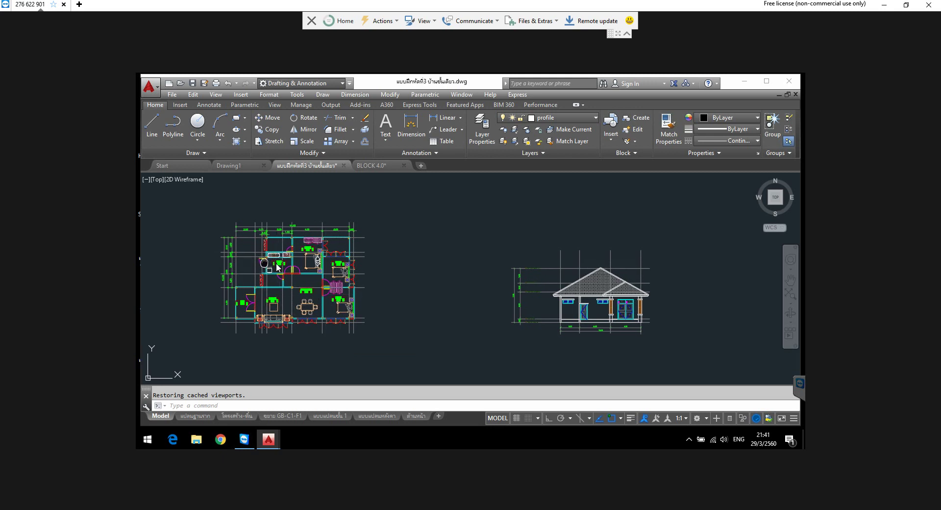
scroll(279, 254, "up", 2)
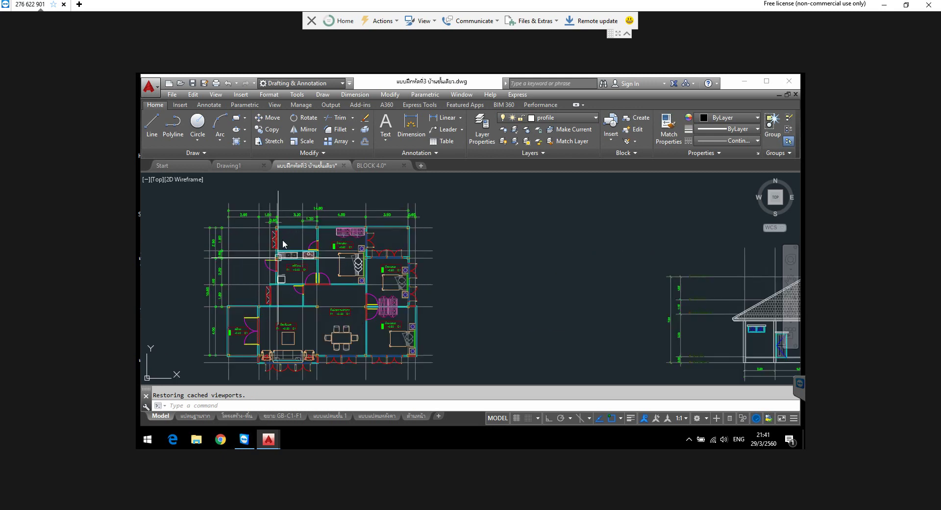
scroll(282, 239, "up", 2)
scroll(282, 236, "up", 2)
middle_click_drag(286, 236, 294, 255)
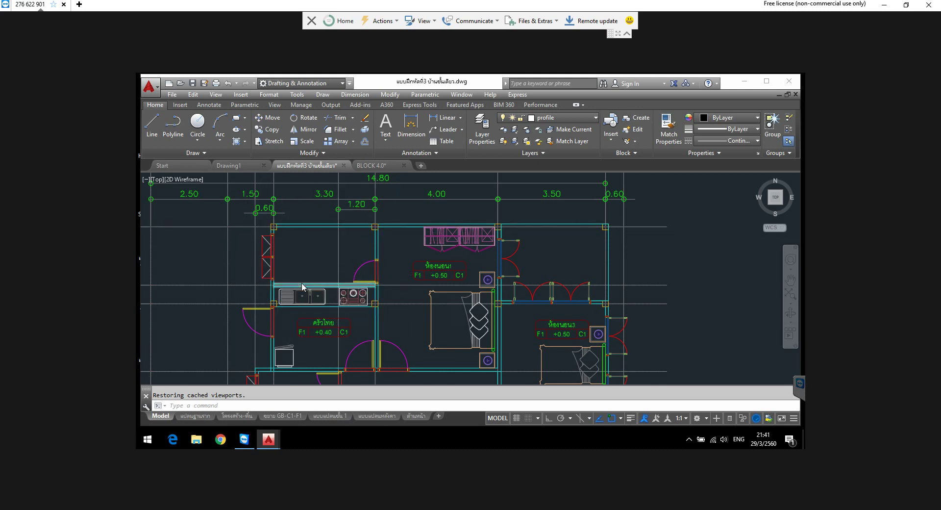
Step: Zoom out until the foundation plans, floor plan, elevation and magenta sheets are all visible
scroll(302, 287, "down", 2)
scroll(301, 287, "down", 2)
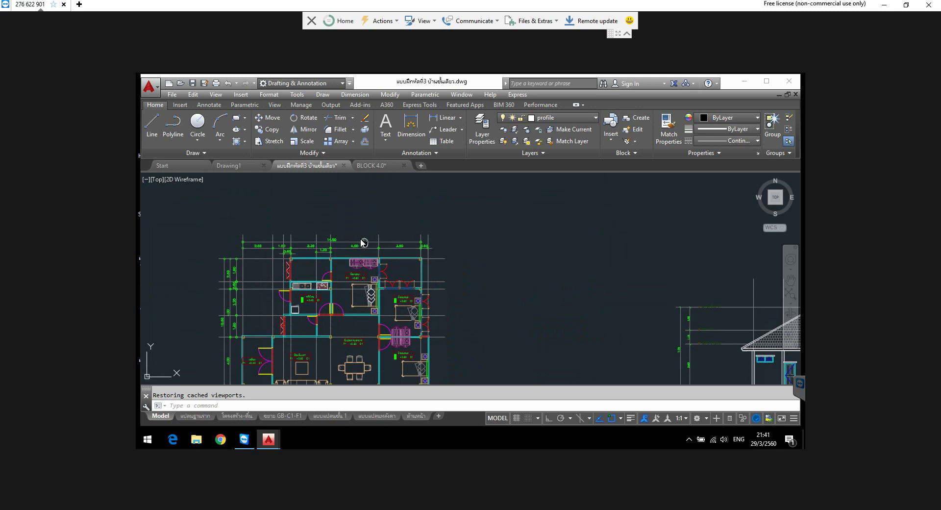
middle_click_drag(363, 248, 361, 238)
scroll(390, 260, "down", 3)
scroll(390, 259, "down", 2)
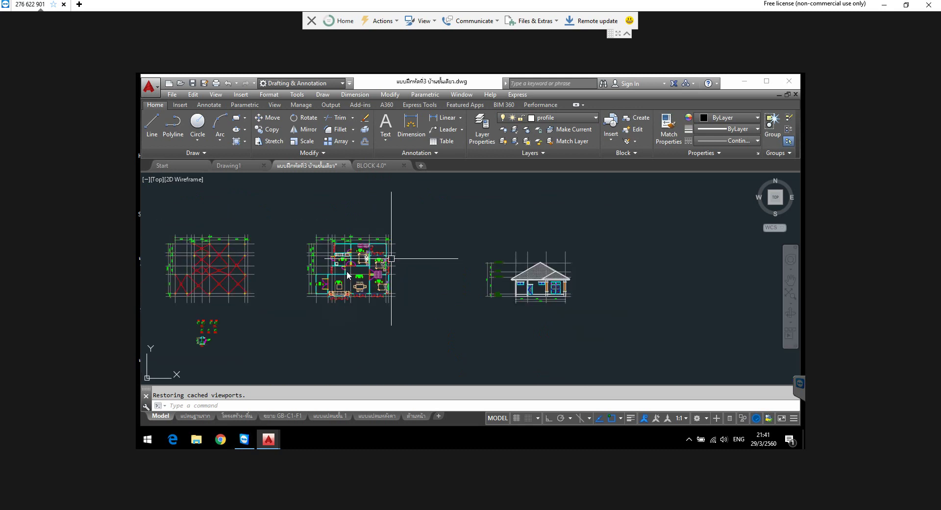
middle_click_drag(319, 267, 351, 284)
scroll(353, 284, "down", 2)
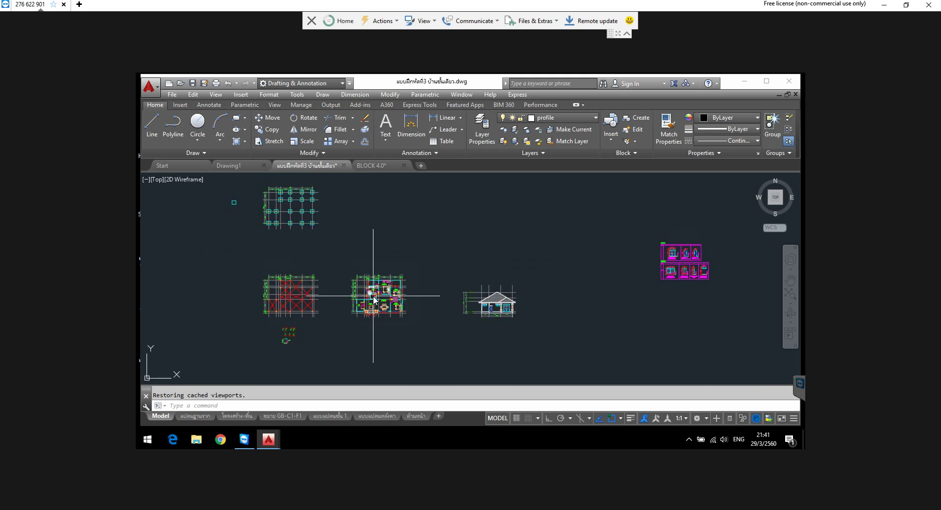
scroll(373, 296, "up", 2)
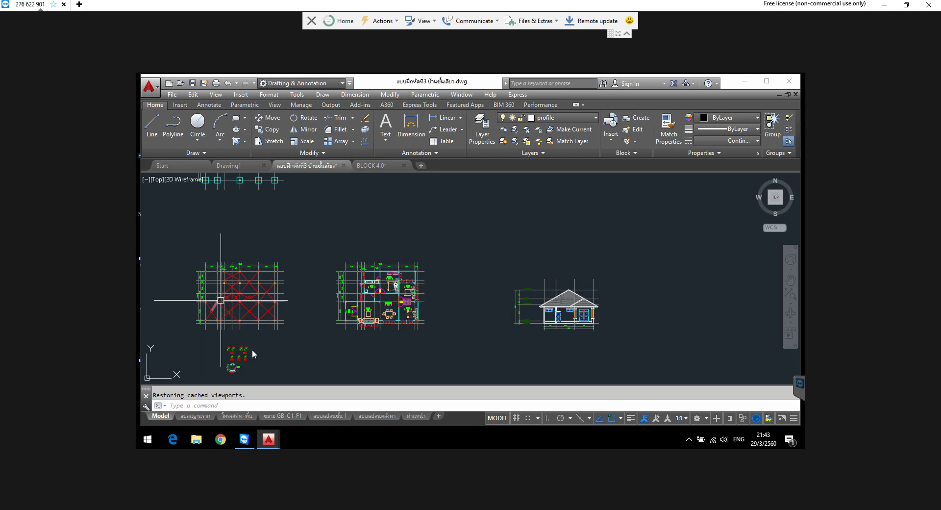
left_click(198, 415)
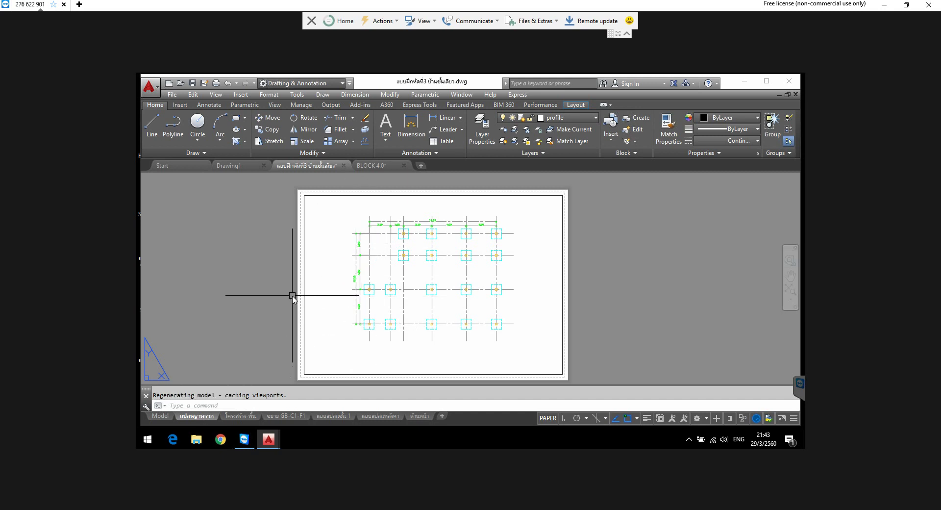
left_click(161, 415)
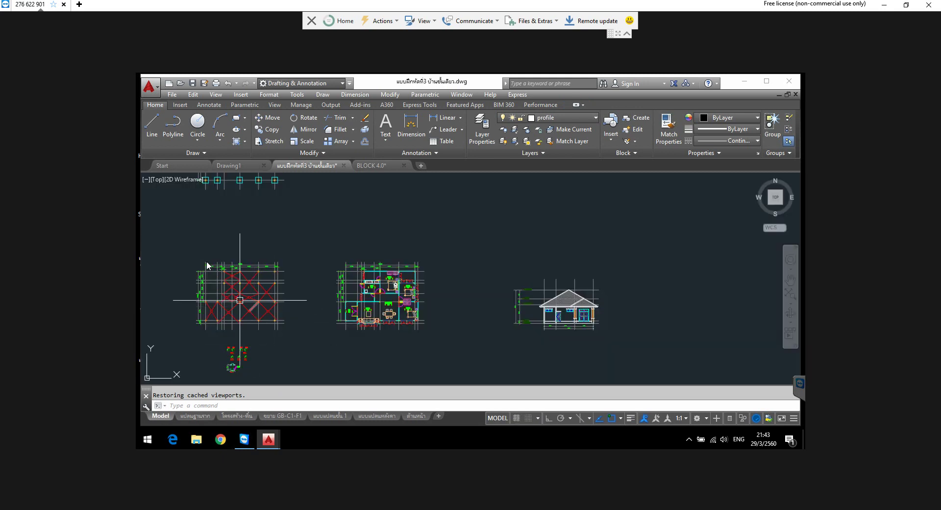
left_click(194, 416)
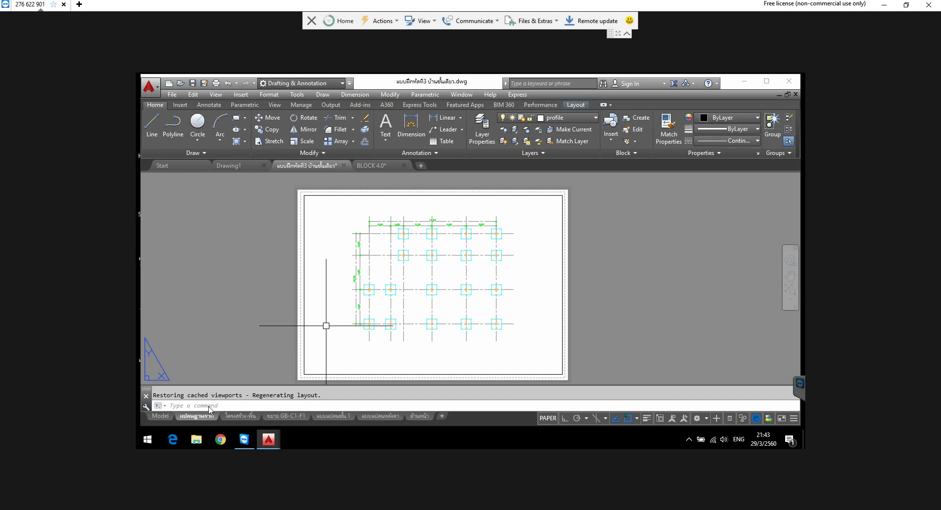
left_click(160, 416)
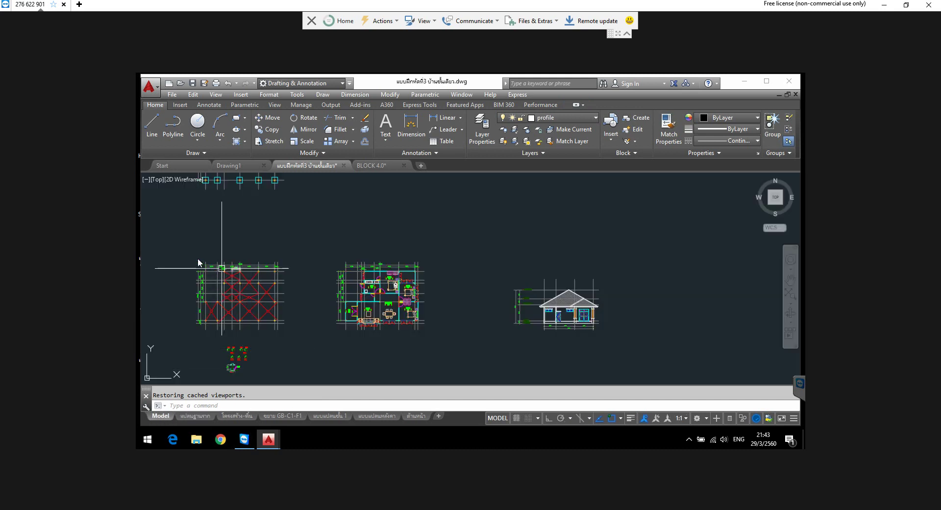